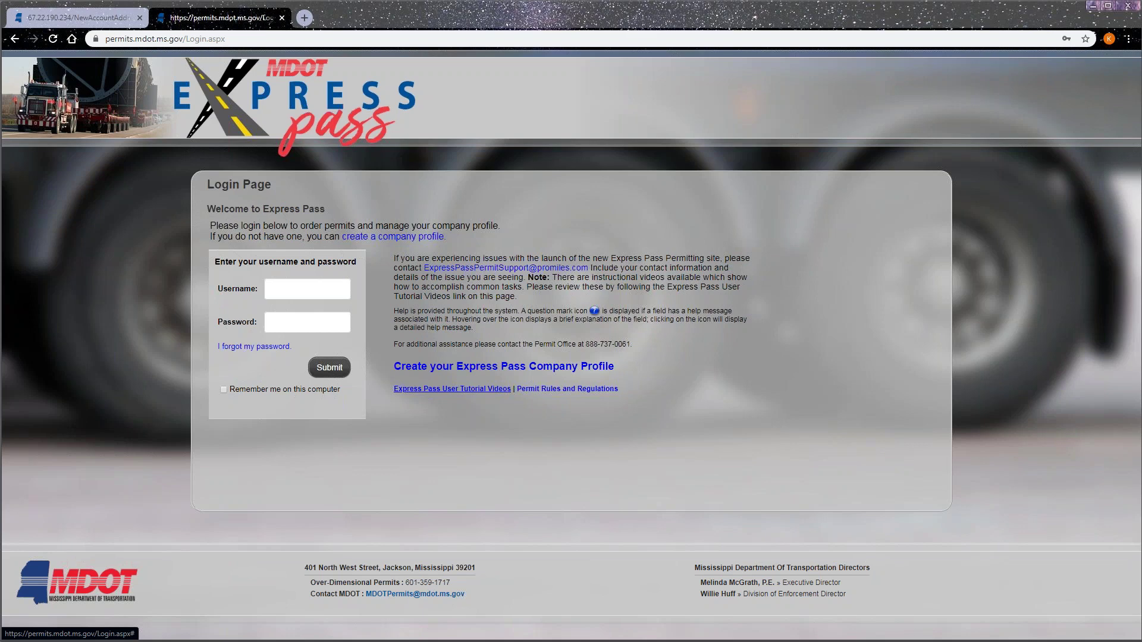
- Look through the user tutorial videos and the permit rules and regulations document, closing each
{"action": "left_click", "coordinate": [433, 390]}
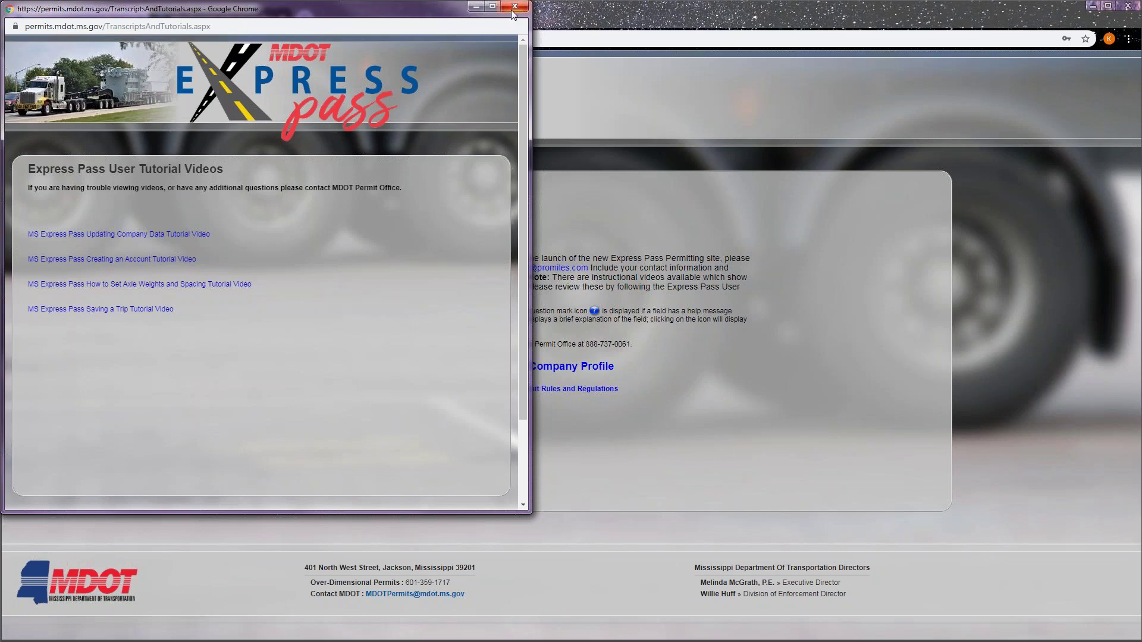
{"action": "left_click", "coordinate": [514, 7]}
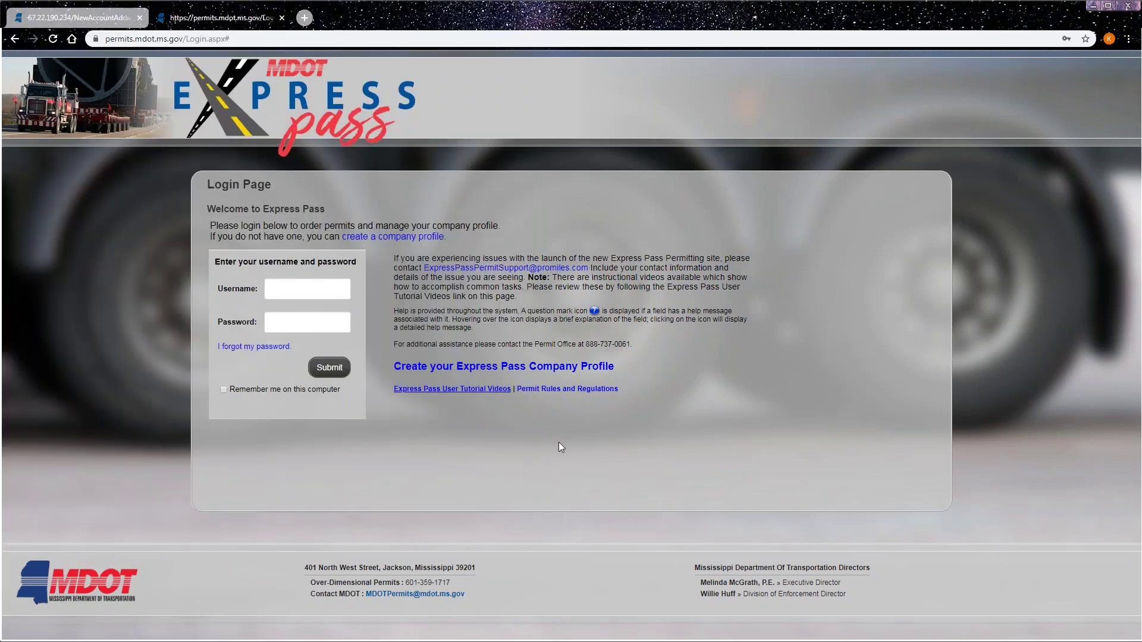
{"action": "left_click", "coordinate": [613, 390]}
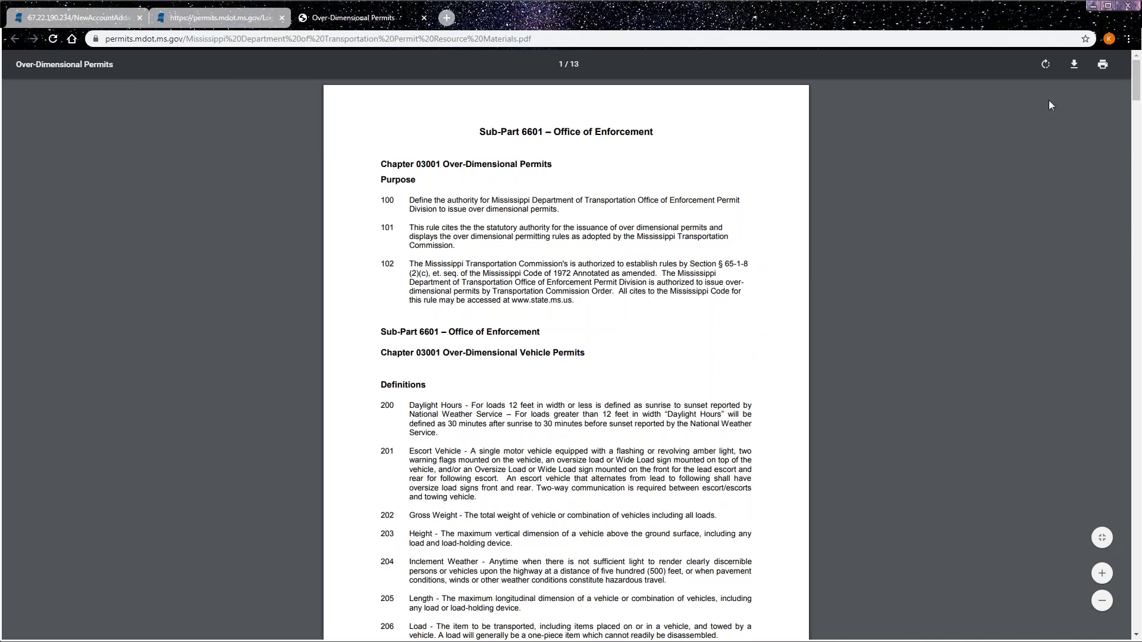
{"action": "left_click", "coordinate": [424, 19]}
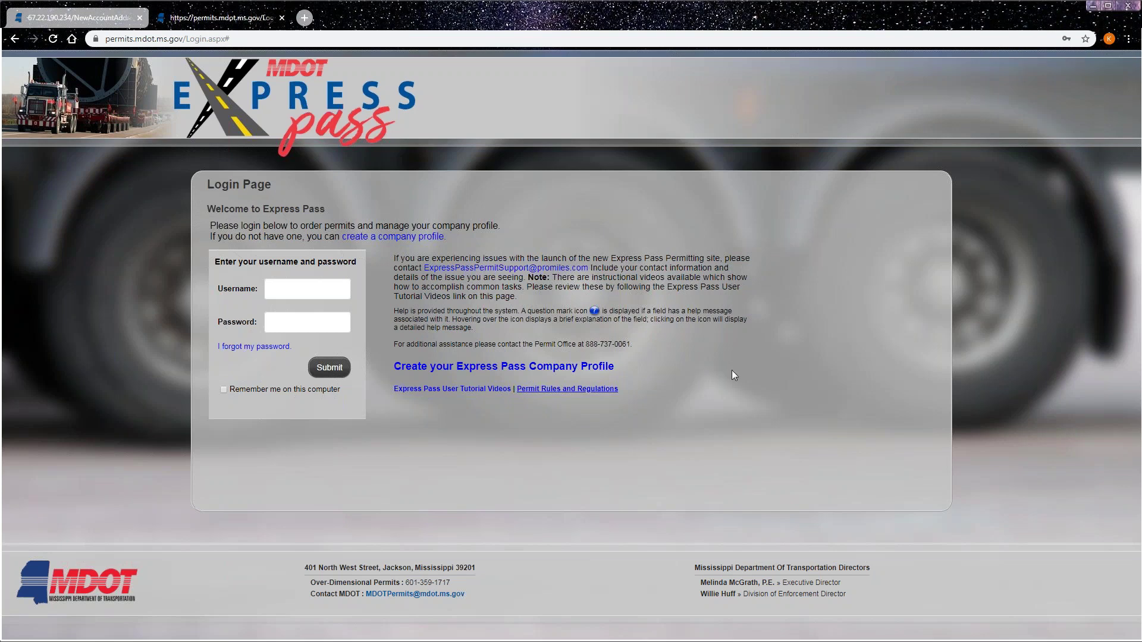
- Start a new company profile and answer 'I have a DOT number.' to the USDOT question
{"action": "left_click", "coordinate": [392, 237]}
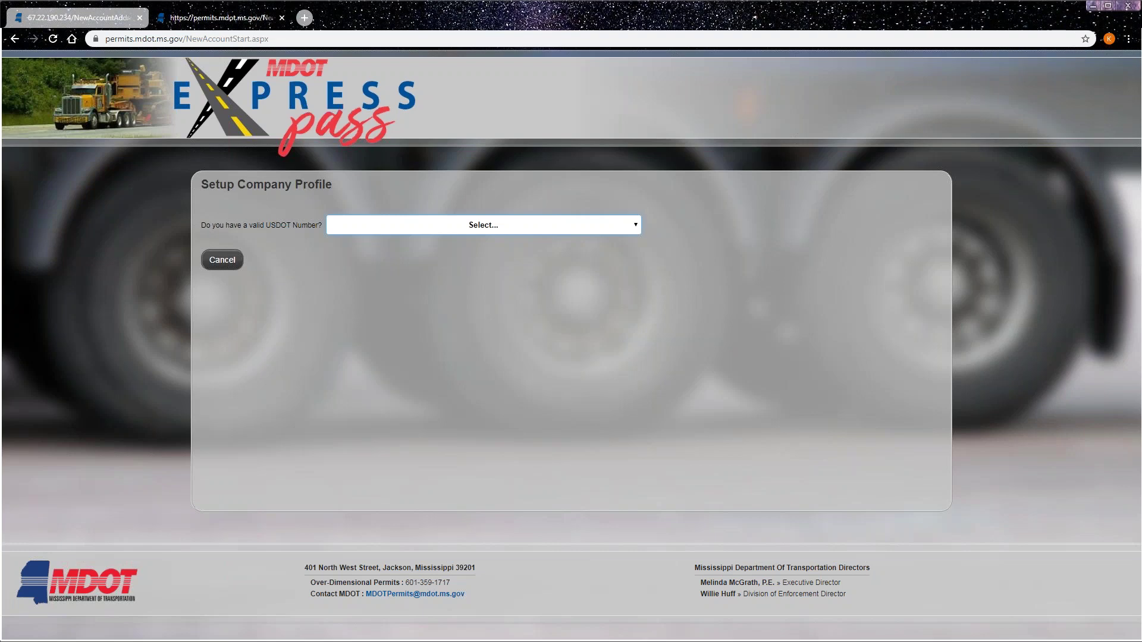
{"action": "left_click", "coordinate": [415, 228]}
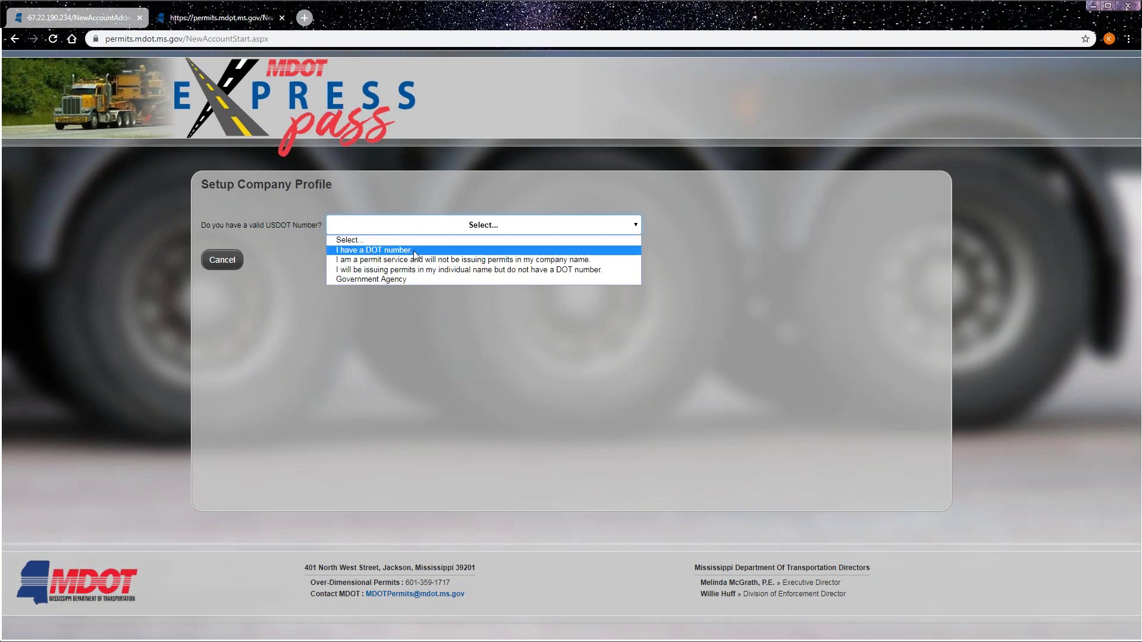
{"action": "left_click", "coordinate": [415, 250]}
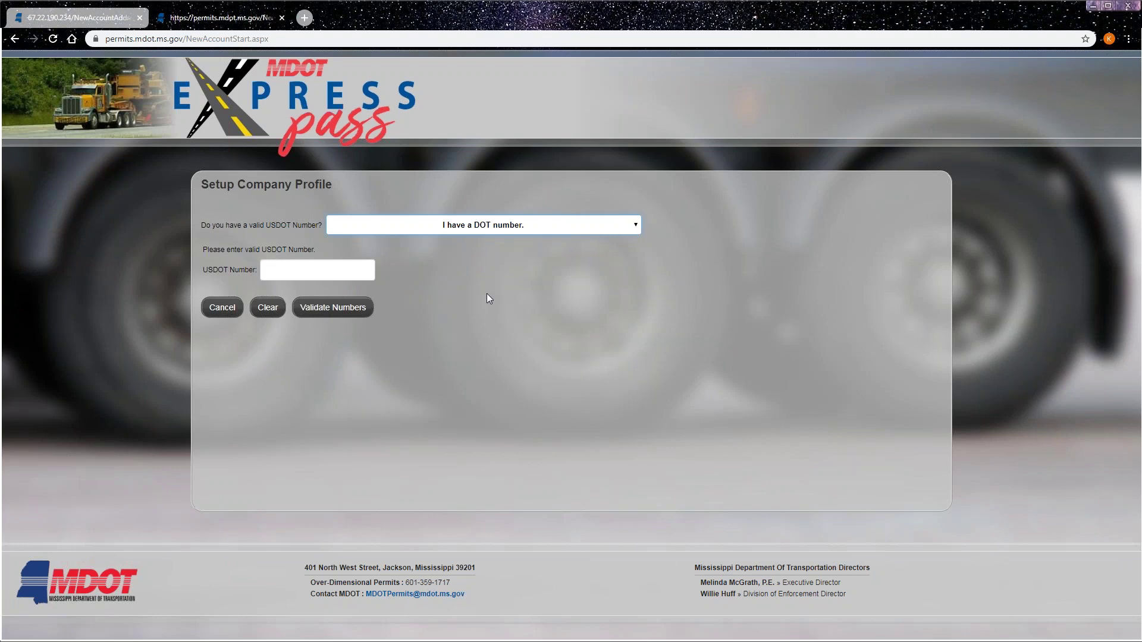
- Enter the company's USDOT number and validate it, matching 20-20 TRUCKING INC
{"action": "left_click", "coordinate": [299, 269]}
{"action": "type", "text": "2"}
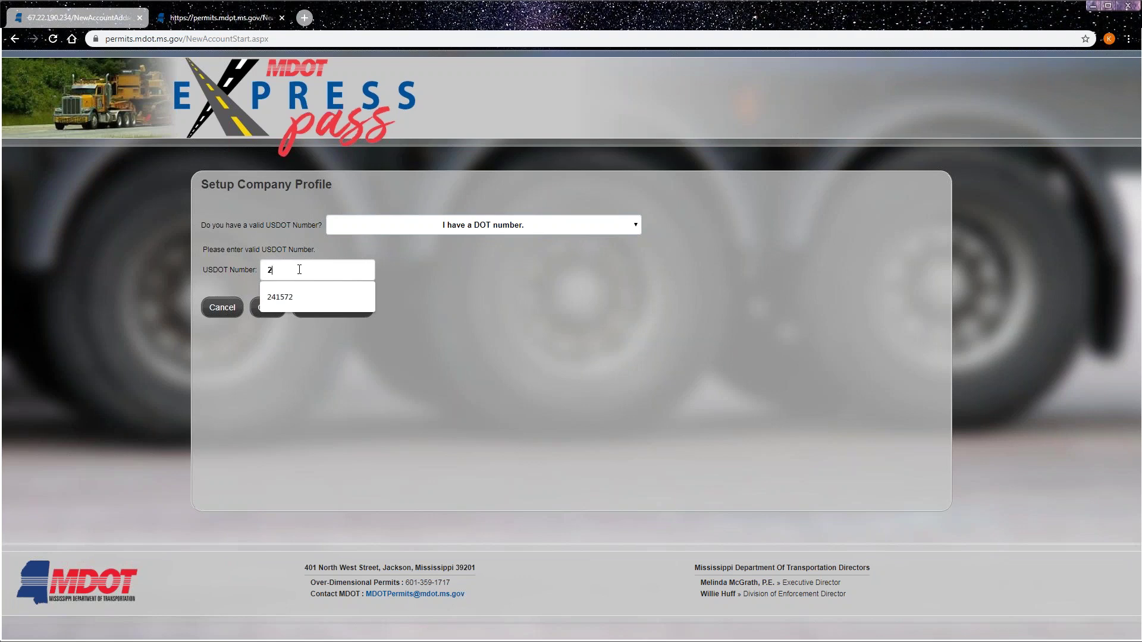
{"action": "type", "text": "305232"}
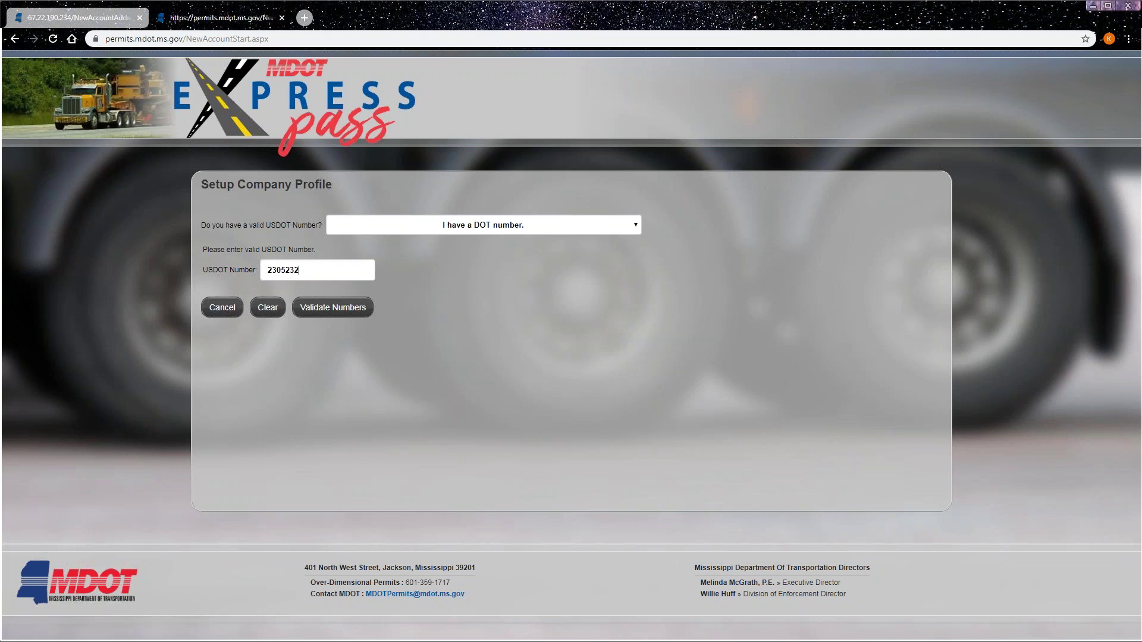
{"action": "left_click", "coordinate": [331, 308]}
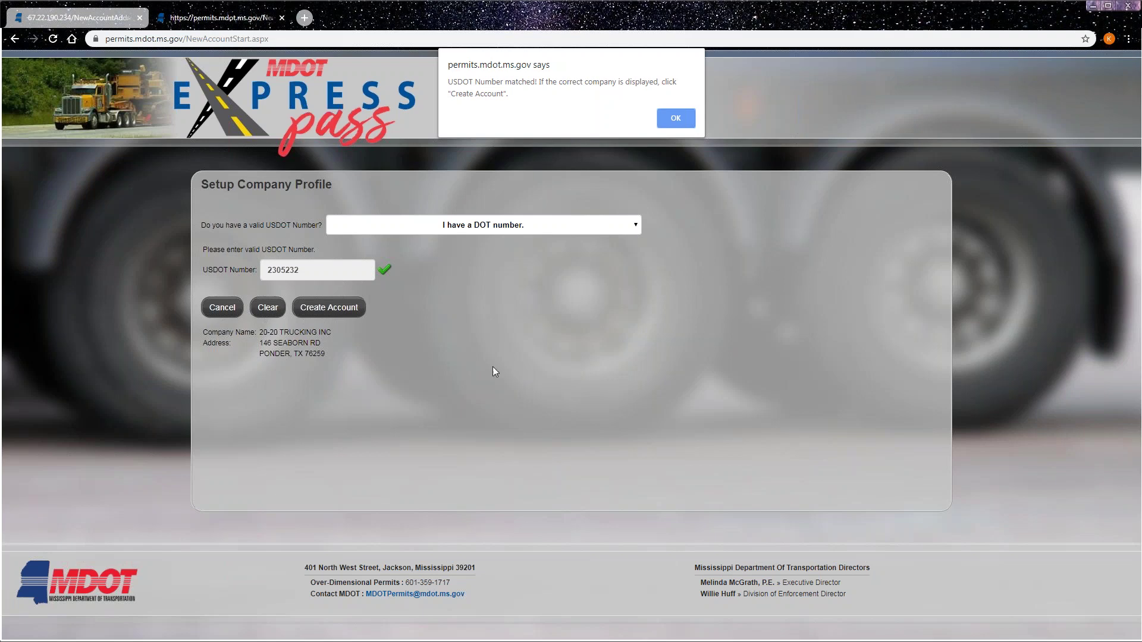
- Dismiss the match message, cancel the form, and reopen the USDOT Number answer choices
{"action": "left_click", "coordinate": [675, 119]}
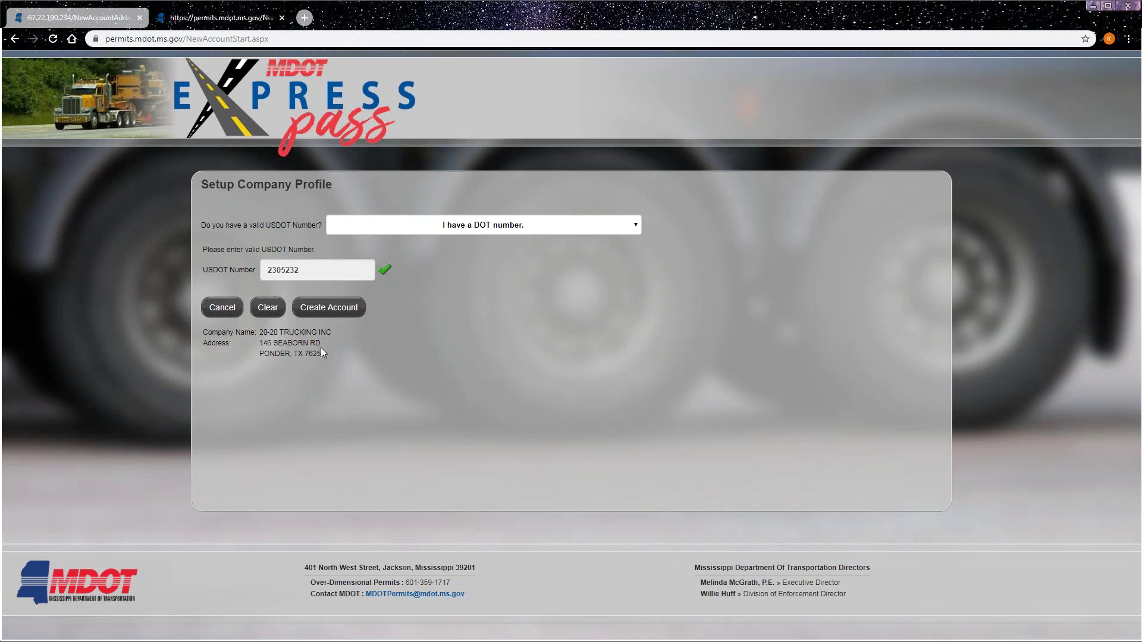
{"action": "left_click", "coordinate": [269, 310]}
{"action": "left_click", "coordinate": [547, 224]}
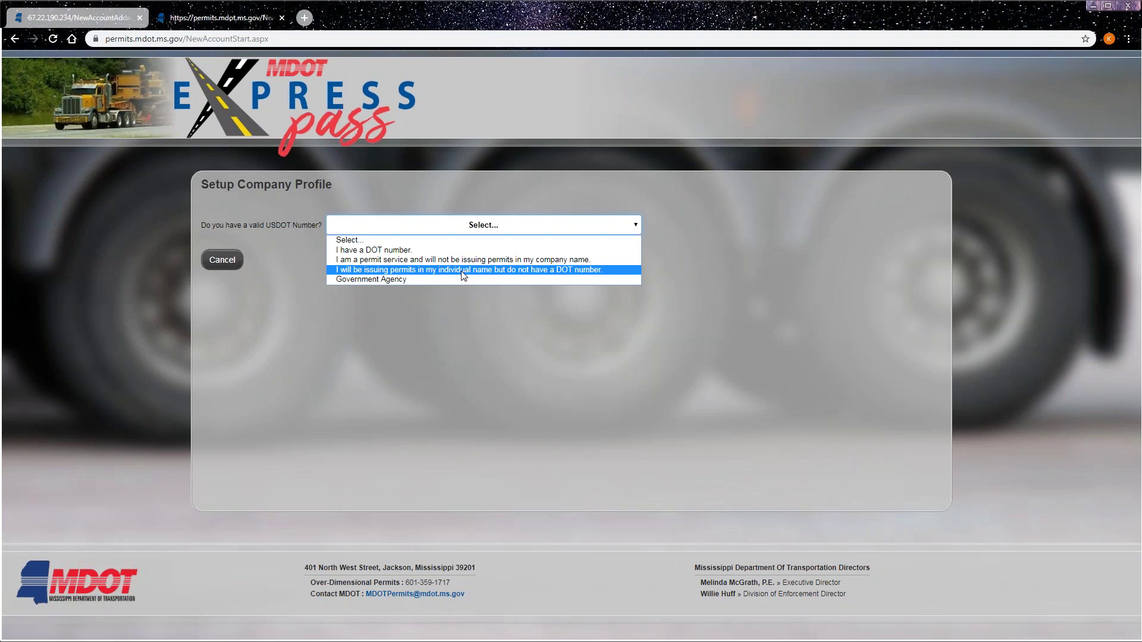
- Answer that permits are issued in your individual name, create the account, and view the filled form
{"action": "left_click", "coordinate": [462, 270]}
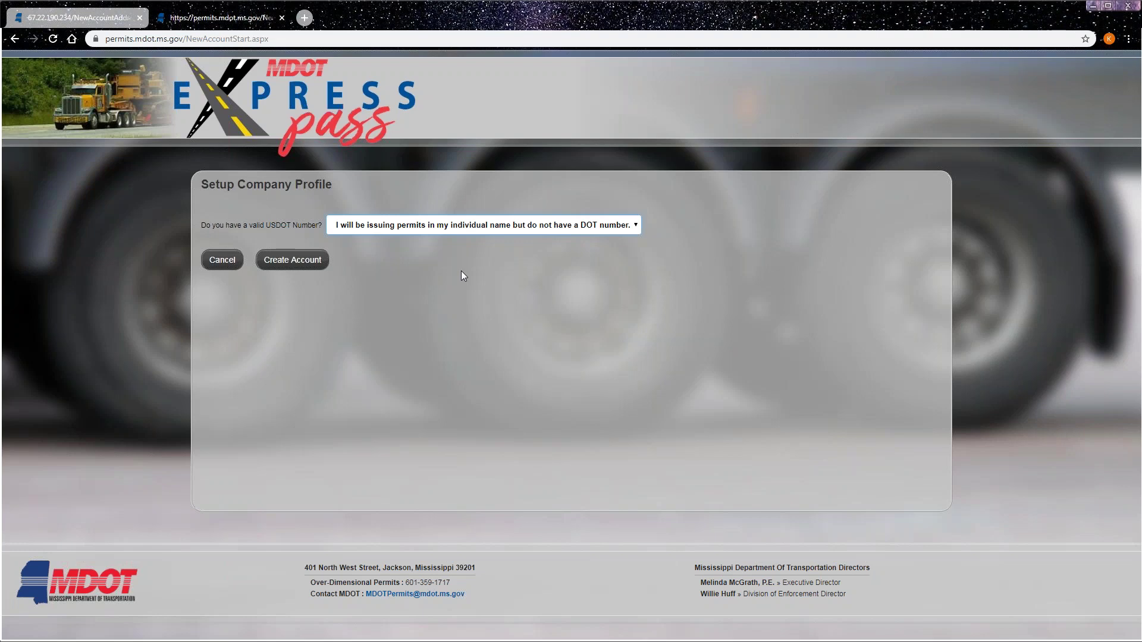
{"action": "left_click", "coordinate": [298, 265]}
{"action": "left_click", "coordinate": [97, 24]}
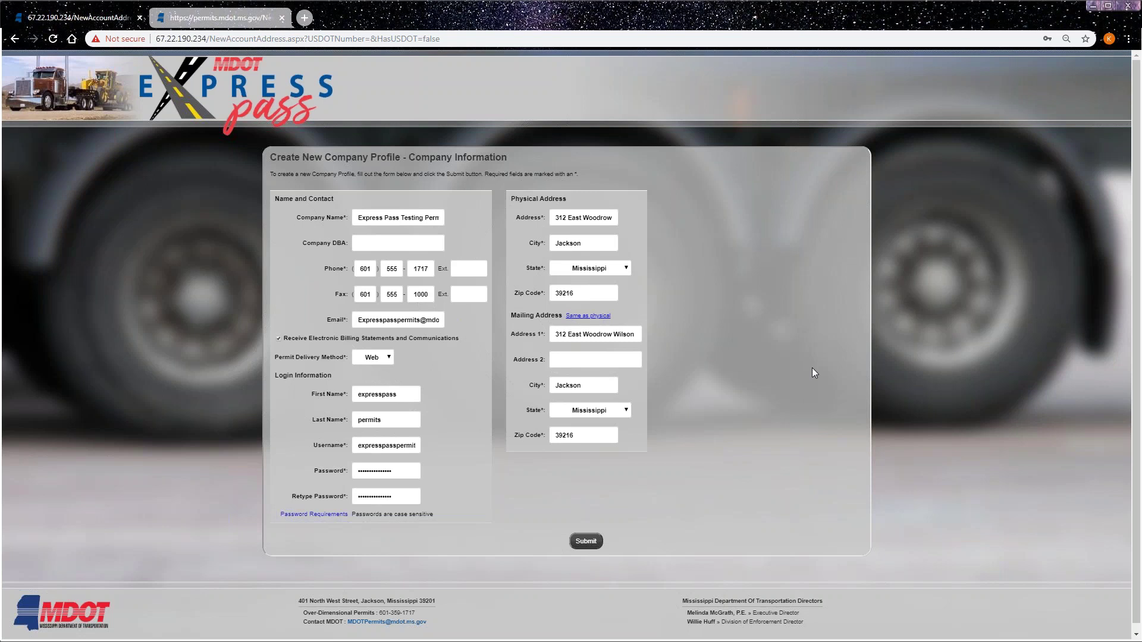
- Keep Web as the permit delivery method and display the password requirements
{"action": "left_click", "coordinate": [376, 358]}
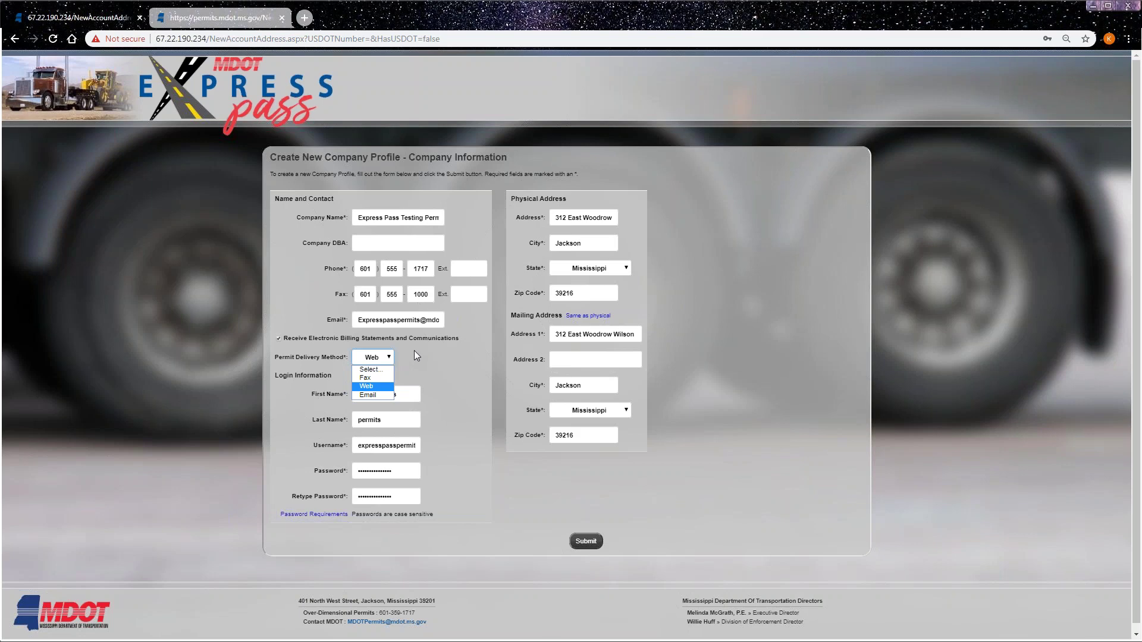
{"action": "left_click", "coordinate": [414, 351]}
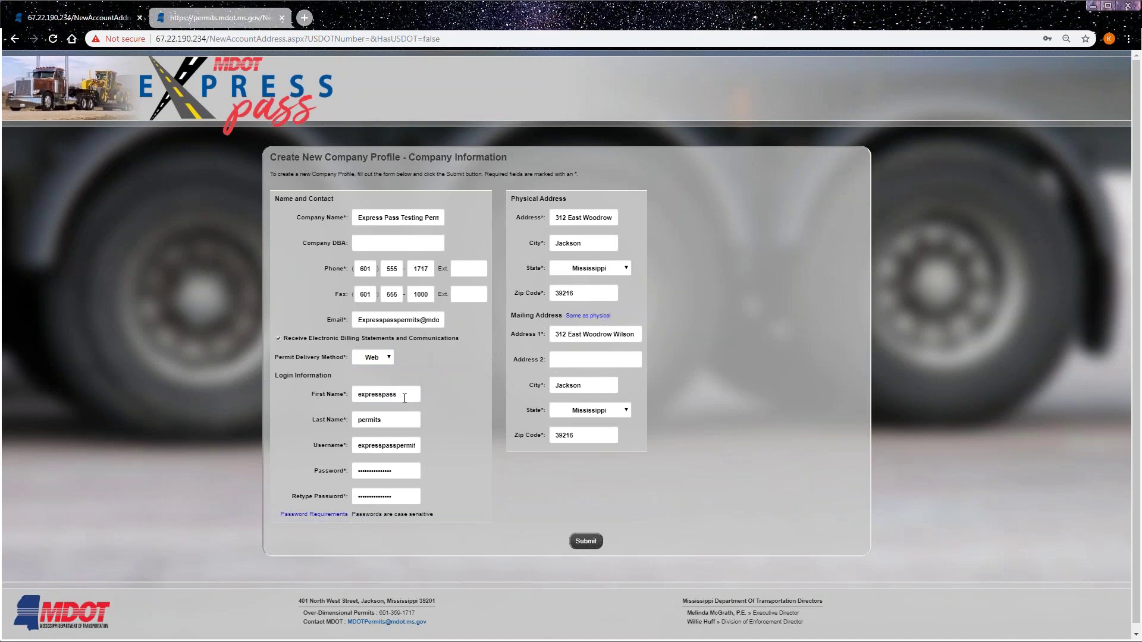
{"action": "left_click", "coordinate": [331, 516]}
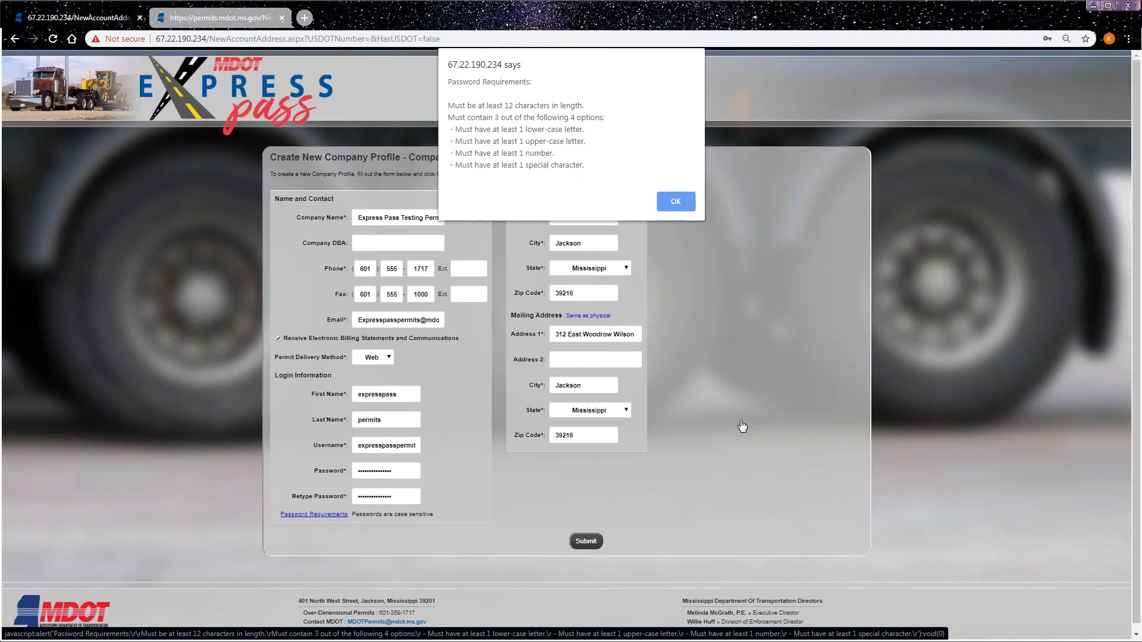
- Dismiss the password requirements message and submit the Create New Company Profile form
{"action": "left_click", "coordinate": [676, 201]}
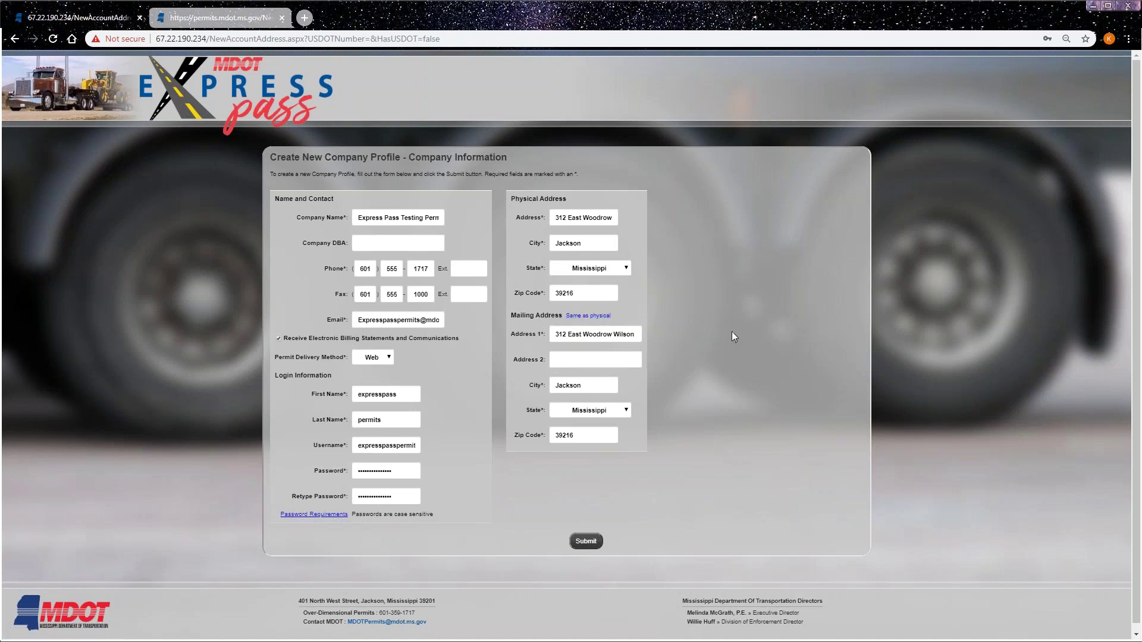
{"action": "left_click", "coordinate": [585, 542]}
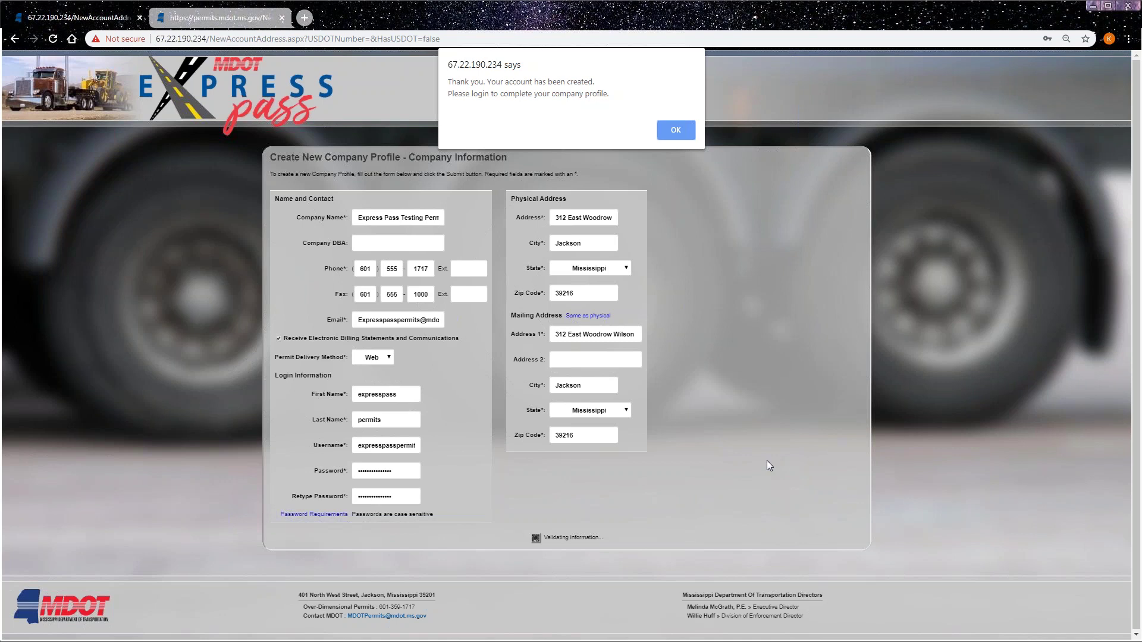
- Switch to the permits.mdot.ms.gov tab and scroll the Setup Company Profile page
{"action": "left_click", "coordinate": [276, 24]}
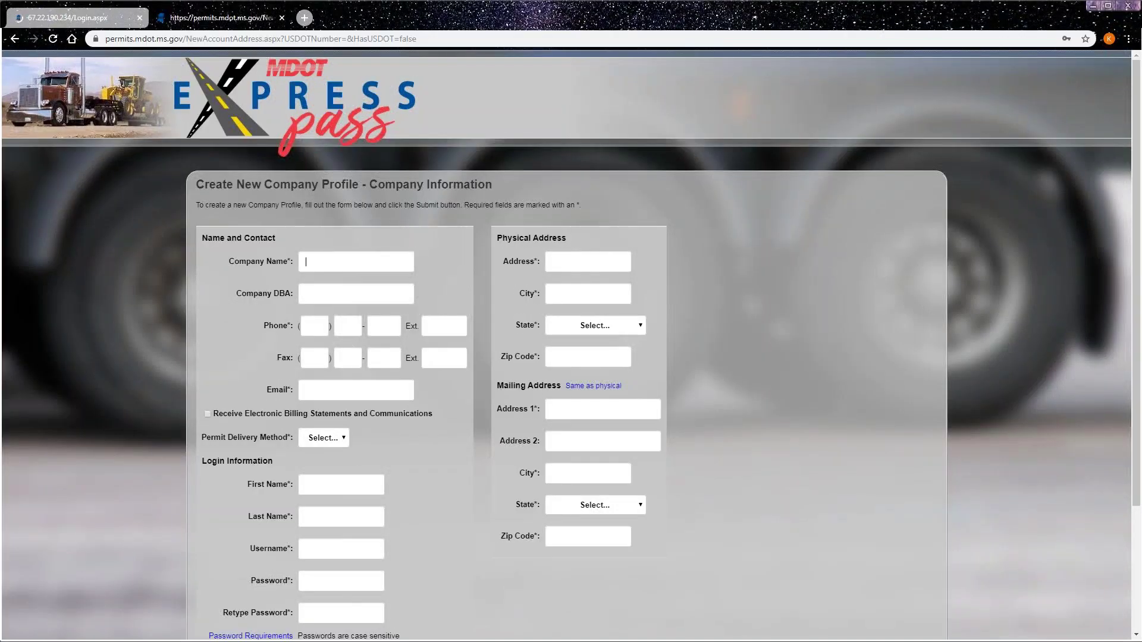
{"action": "scroll", "coordinate": [686, 173], "scroll_direction": "down", "scroll_amount": 3}
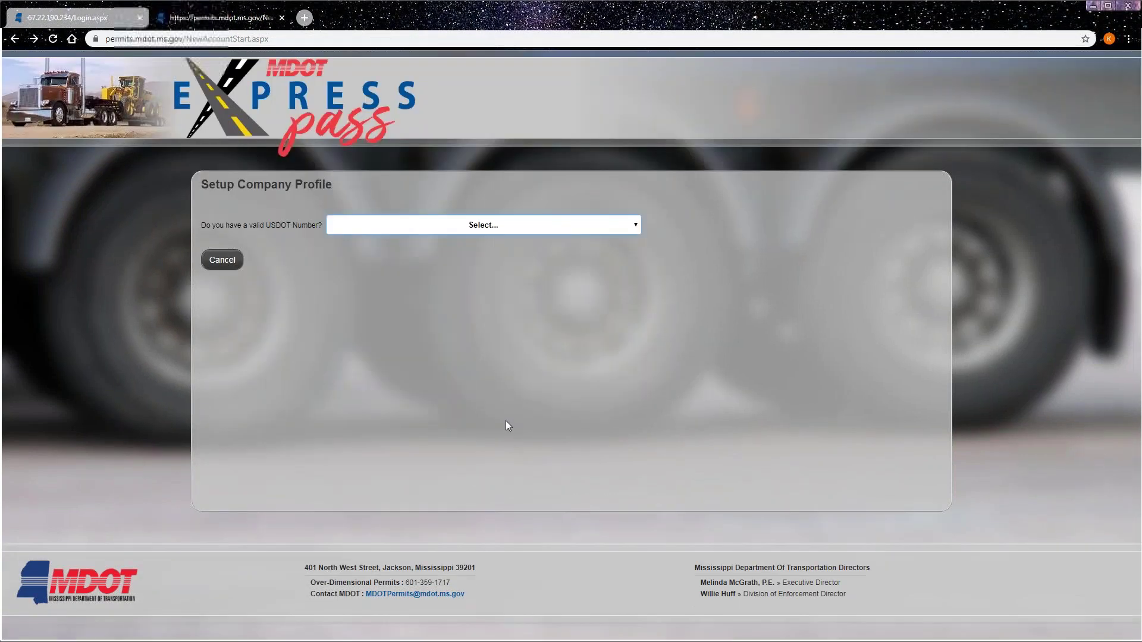
- Return to the login page and sign in with the autofilled new account credentials
{"action": "left_click", "coordinate": [15, 38]}
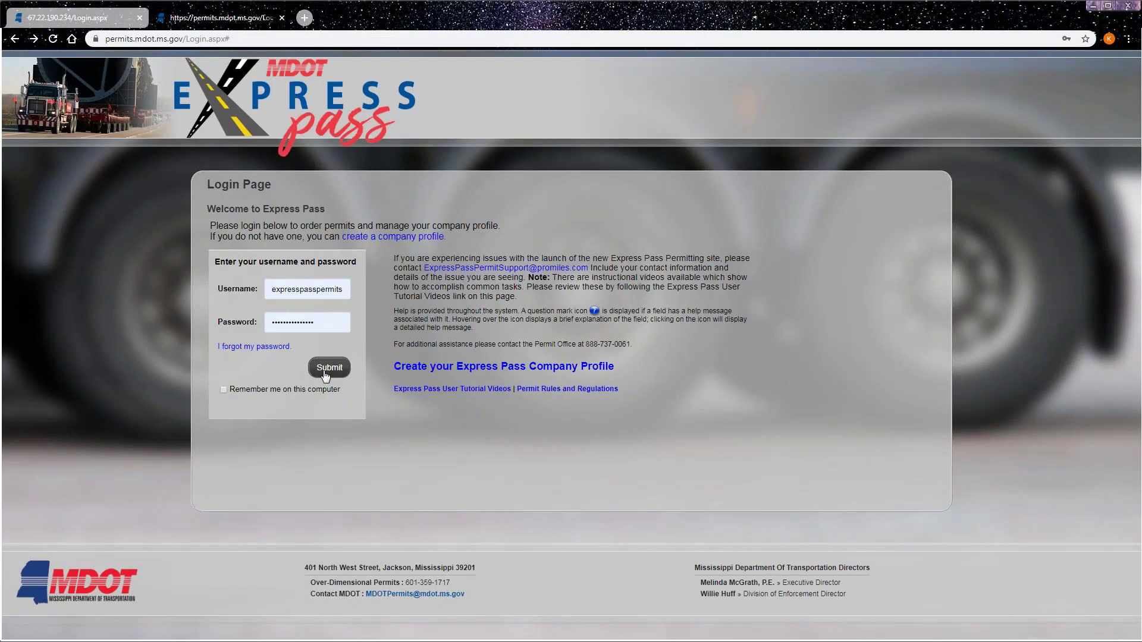
{"action": "left_click", "coordinate": [324, 372]}
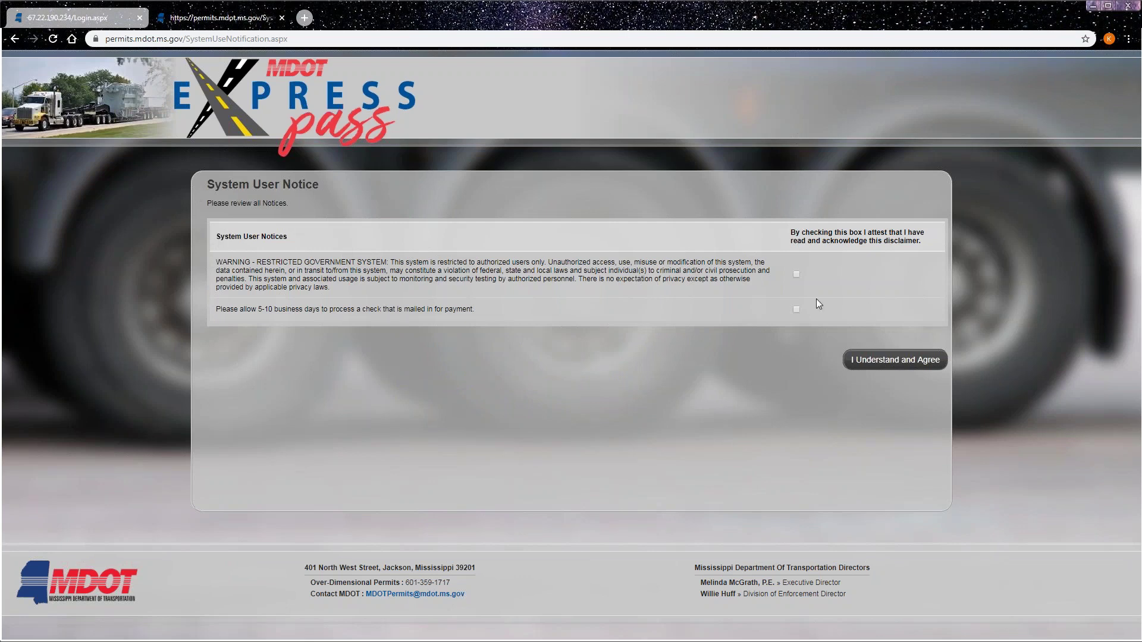
- Tick the restricted government system warning and accept the notices to reach the dashboard
{"action": "left_click", "coordinate": [798, 274]}
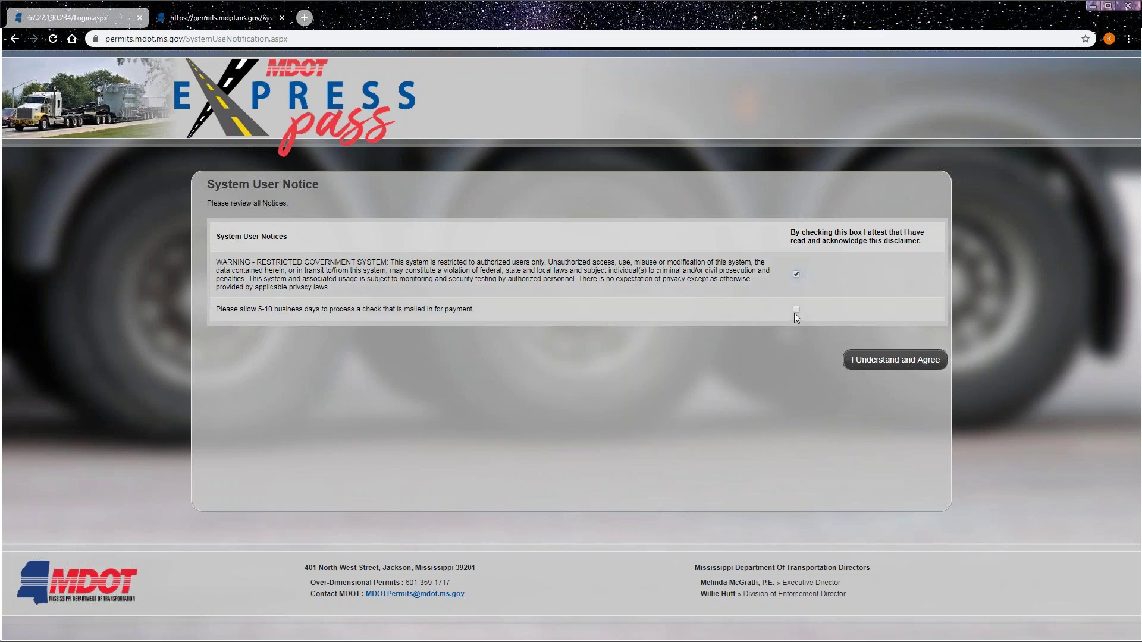
{"action": "left_click", "coordinate": [895, 360]}
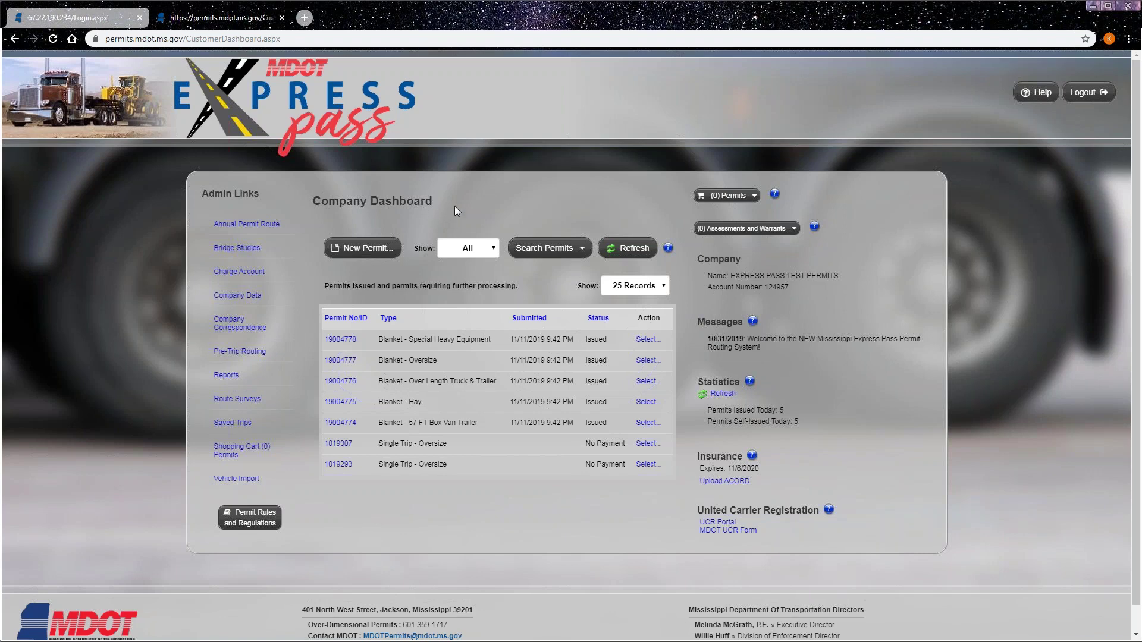
- Open Company Data and review the Company Information form and Company Assets list
{"action": "left_click", "coordinate": [252, 297]}
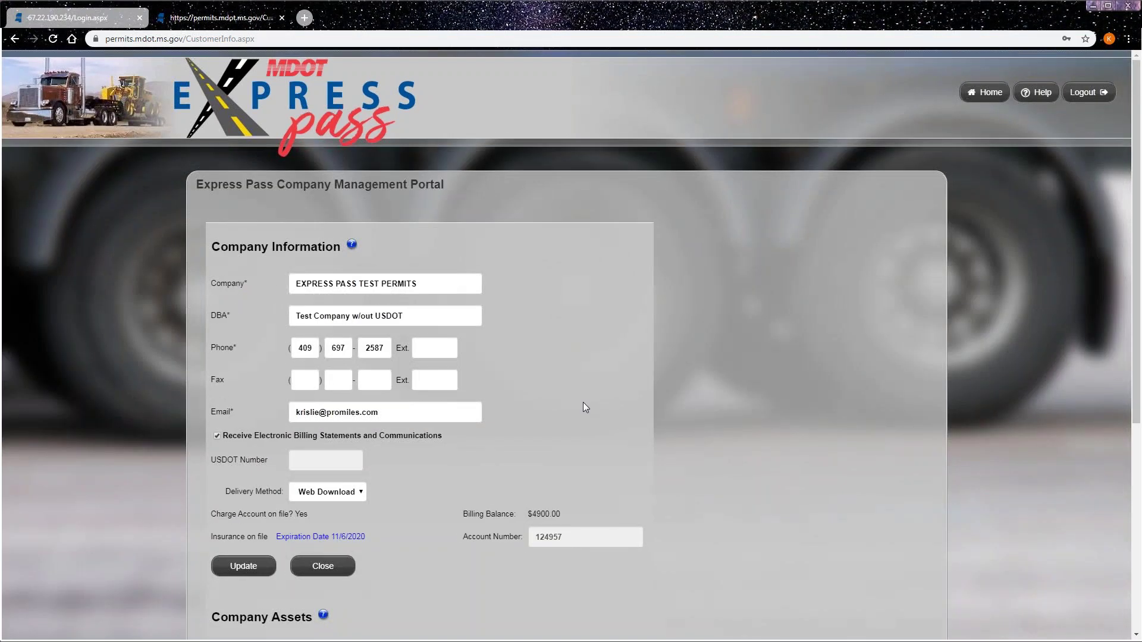
{"action": "scroll", "coordinate": [764, 343], "scroll_direction": "down", "scroll_amount": 3}
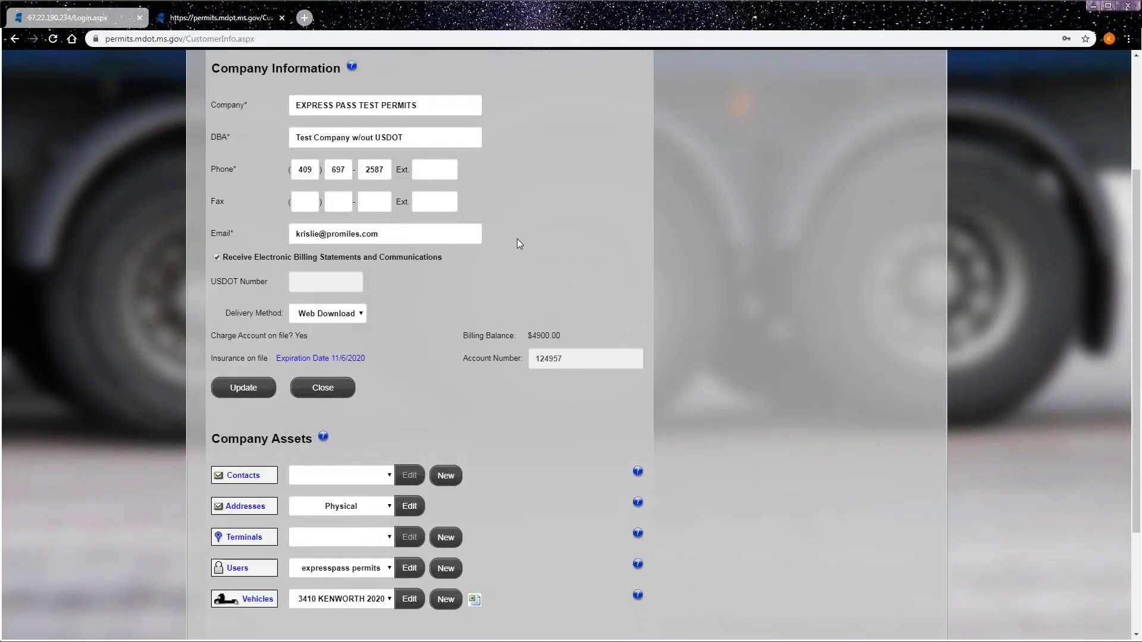
{"action": "scroll", "coordinate": [662, 188], "scroll_direction": "down", "scroll_amount": 1}
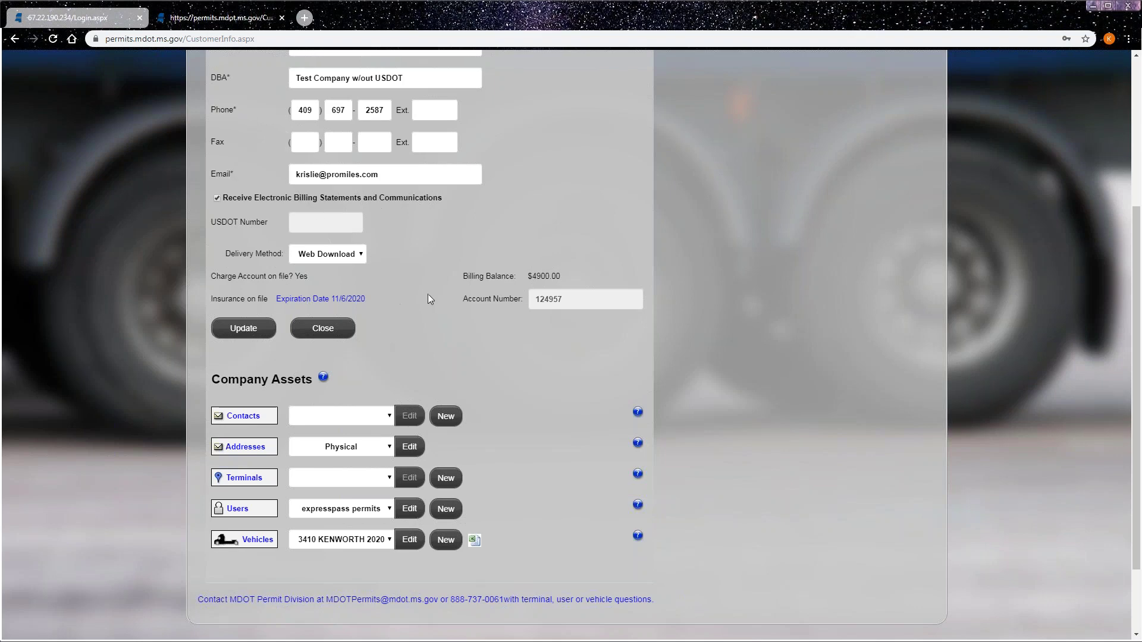
{"action": "scroll", "coordinate": [426, 297], "scroll_direction": "down", "scroll_amount": 1}
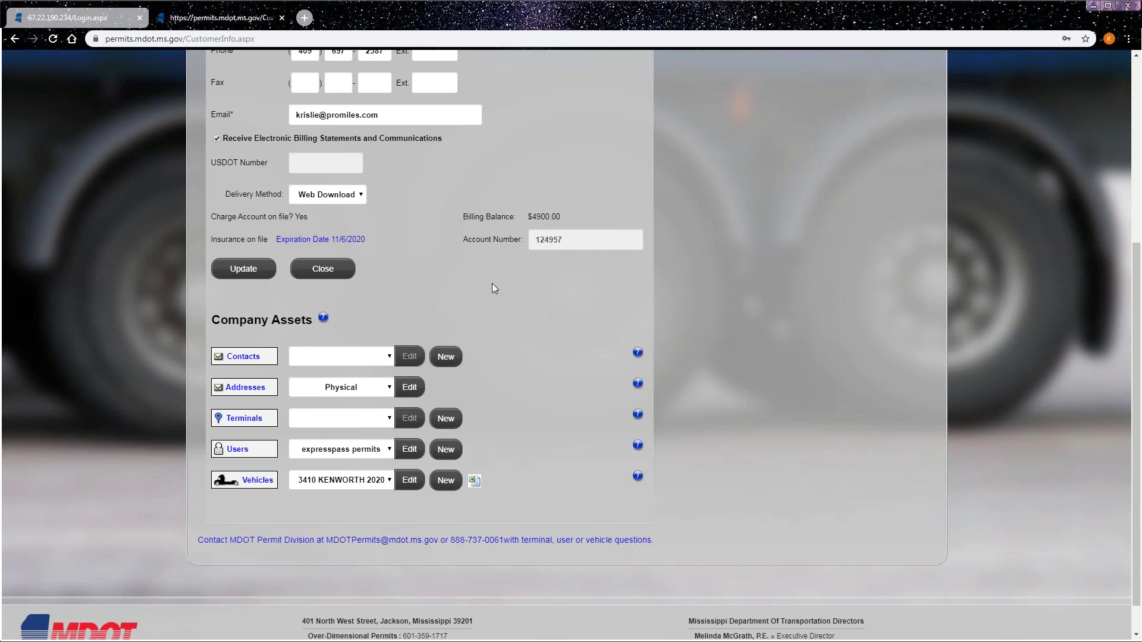
{"action": "scroll", "coordinate": [492, 288], "scroll_direction": "up", "scroll_amount": 3}
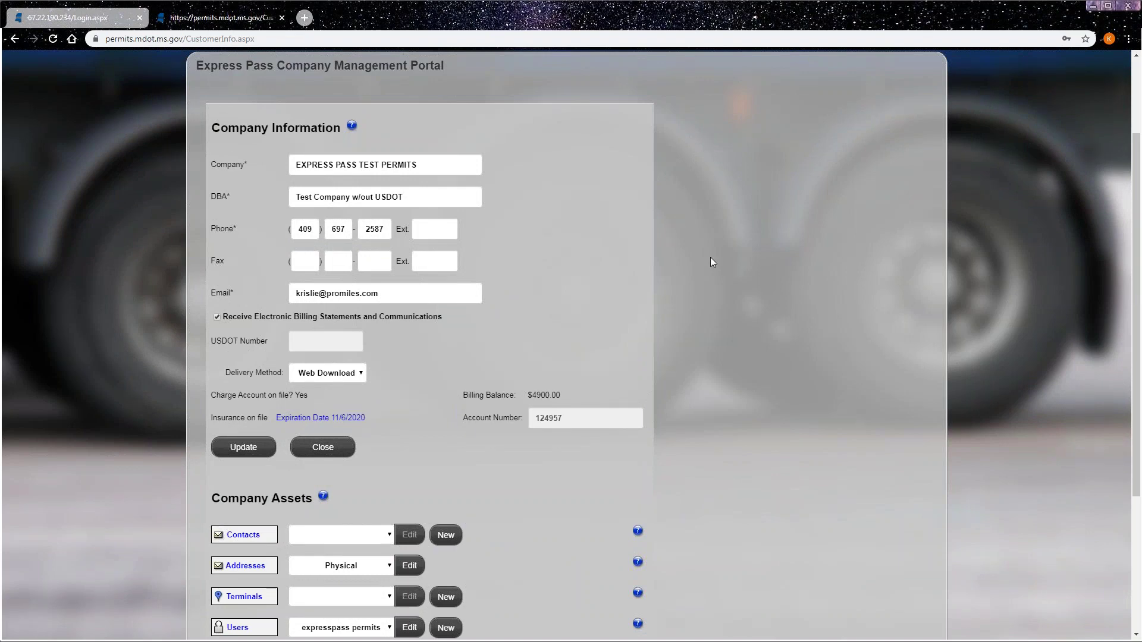
{"action": "scroll", "coordinate": [831, 322], "scroll_direction": "down", "scroll_amount": 2}
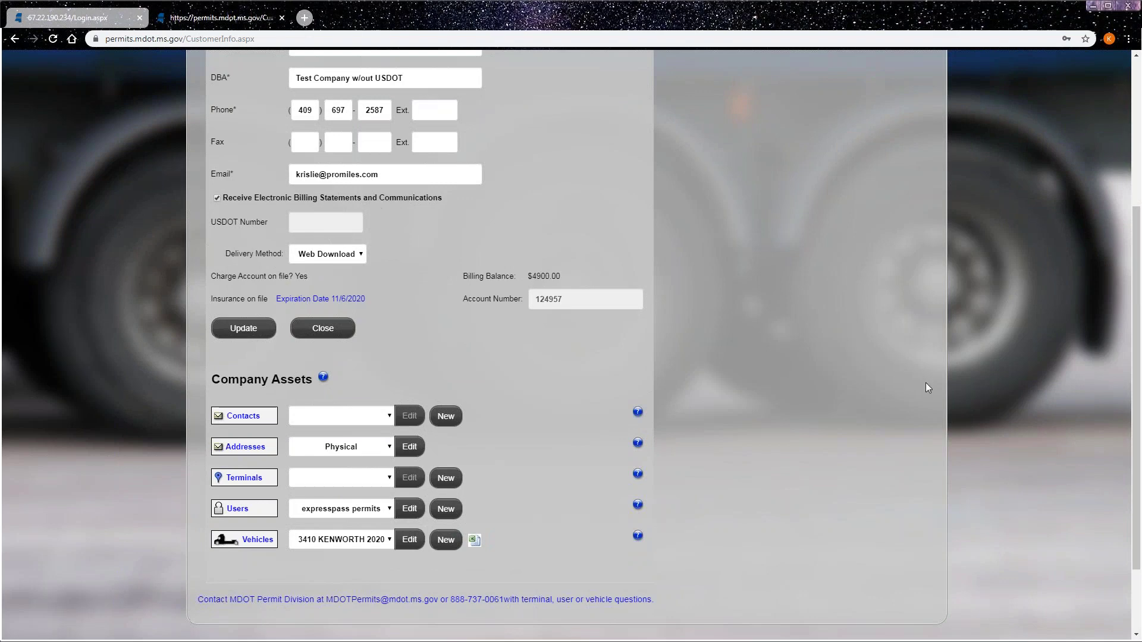
{"action": "scroll", "coordinate": [926, 388], "scroll_direction": "down", "scroll_amount": 1}
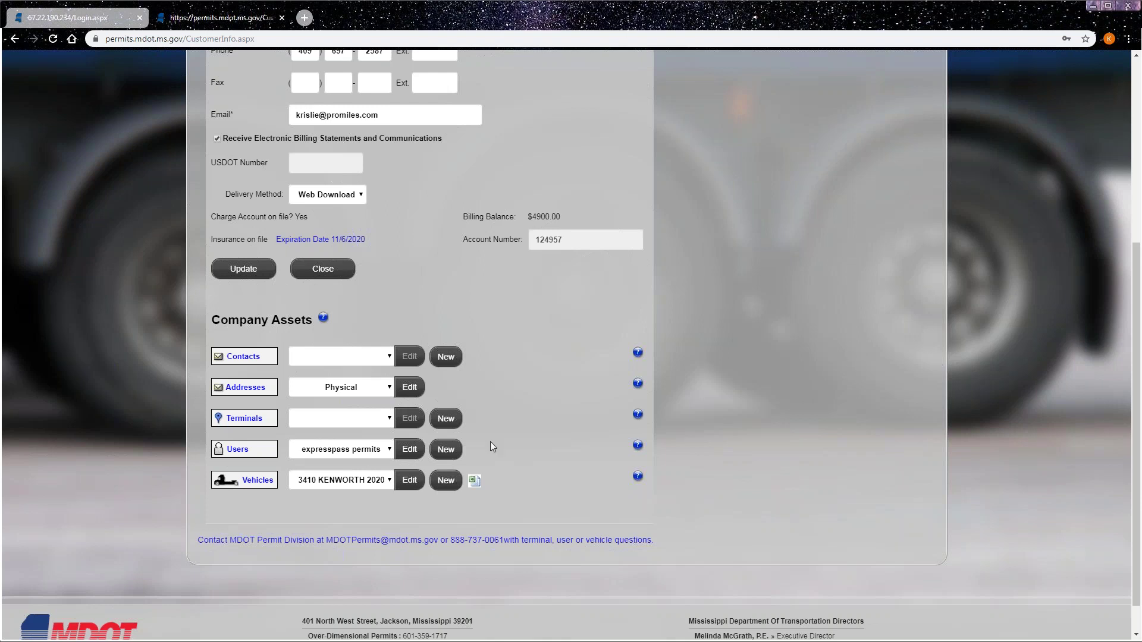
- Open the company user's details and fill in their e-mail address from saved suggestions
{"action": "left_click", "coordinate": [410, 451]}
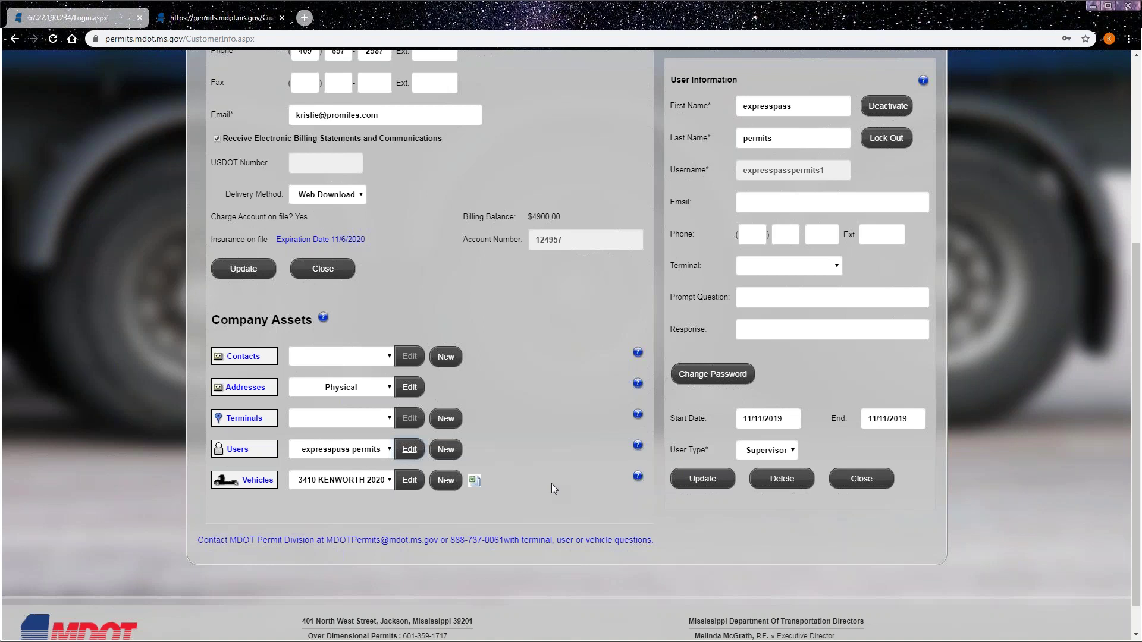
{"action": "left_click", "coordinate": [773, 204]}
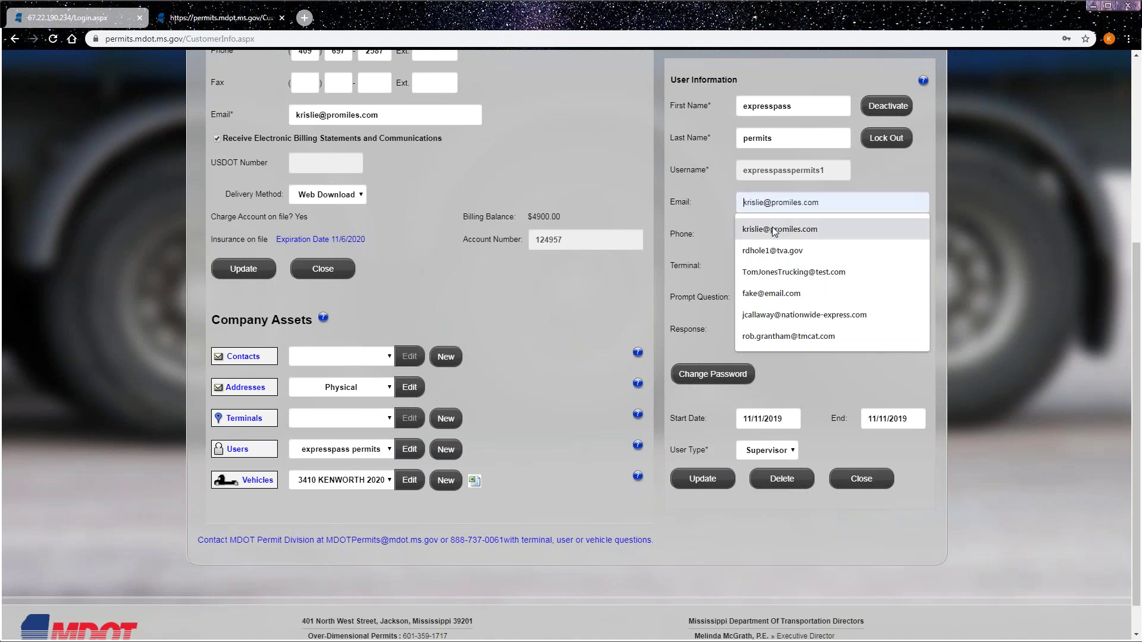
{"action": "left_click", "coordinate": [776, 229]}
{"action": "left_click", "coordinate": [770, 299]}
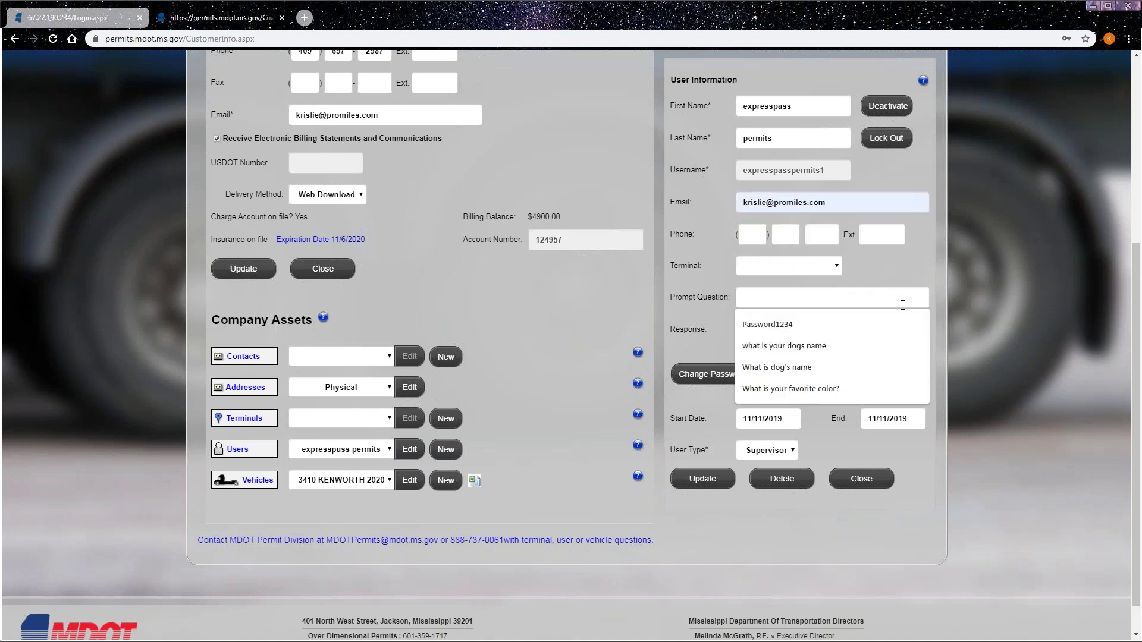
{"action": "left_click", "coordinate": [811, 385]}
{"action": "left_click", "coordinate": [784, 328]}
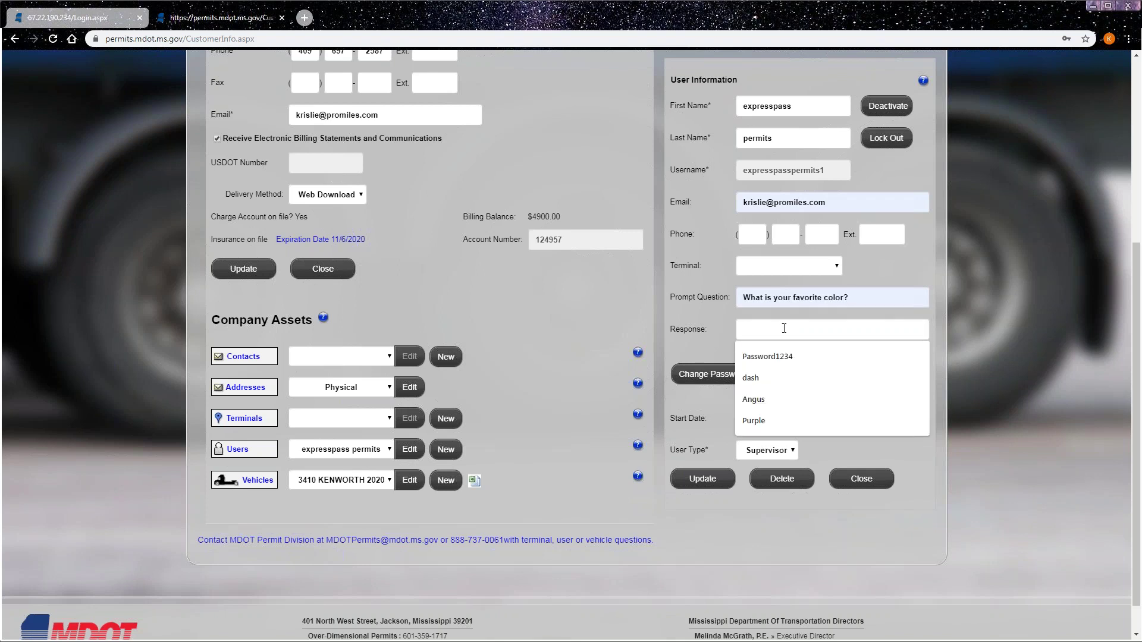
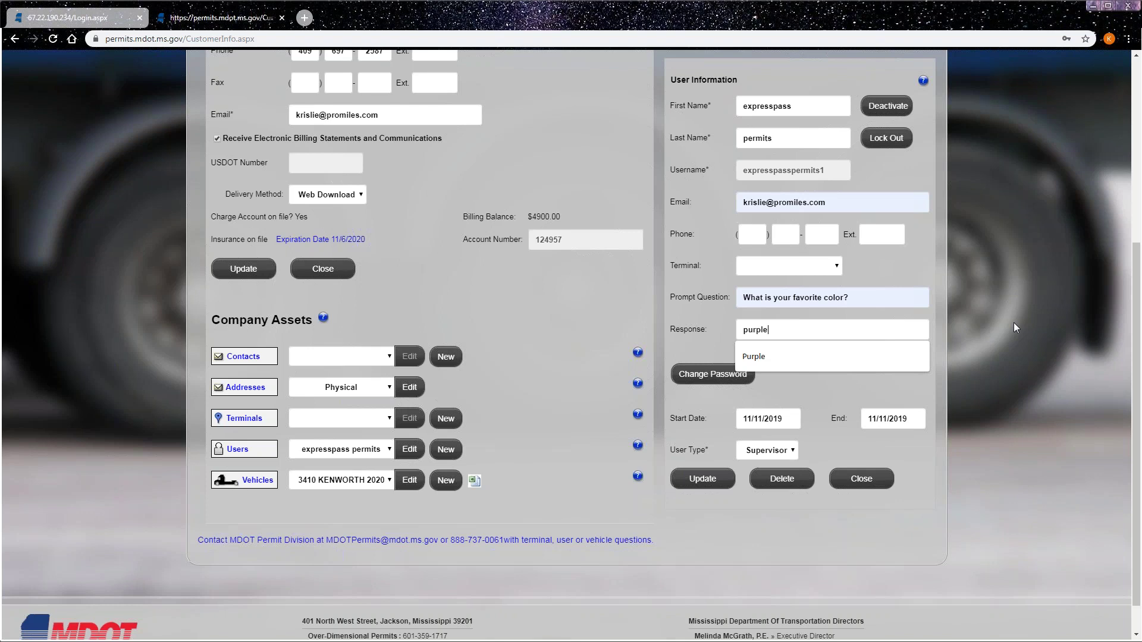
{"action": "left_click", "coordinate": [1014, 322]}
{"action": "left_click", "coordinate": [712, 482]}
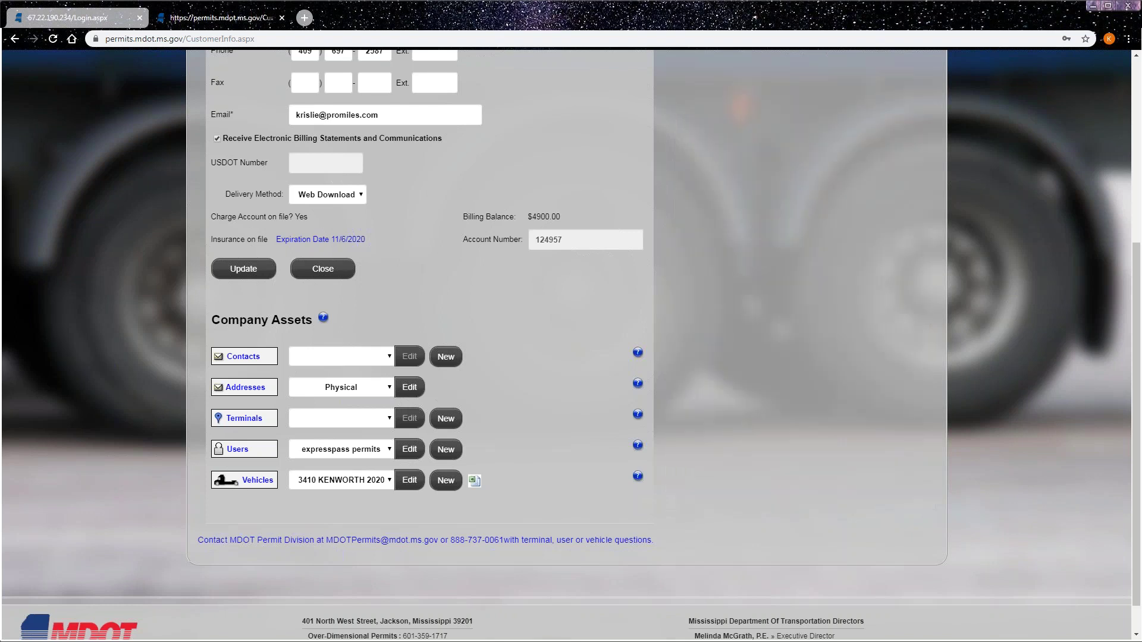
{"action": "left_click", "coordinate": [410, 450]}
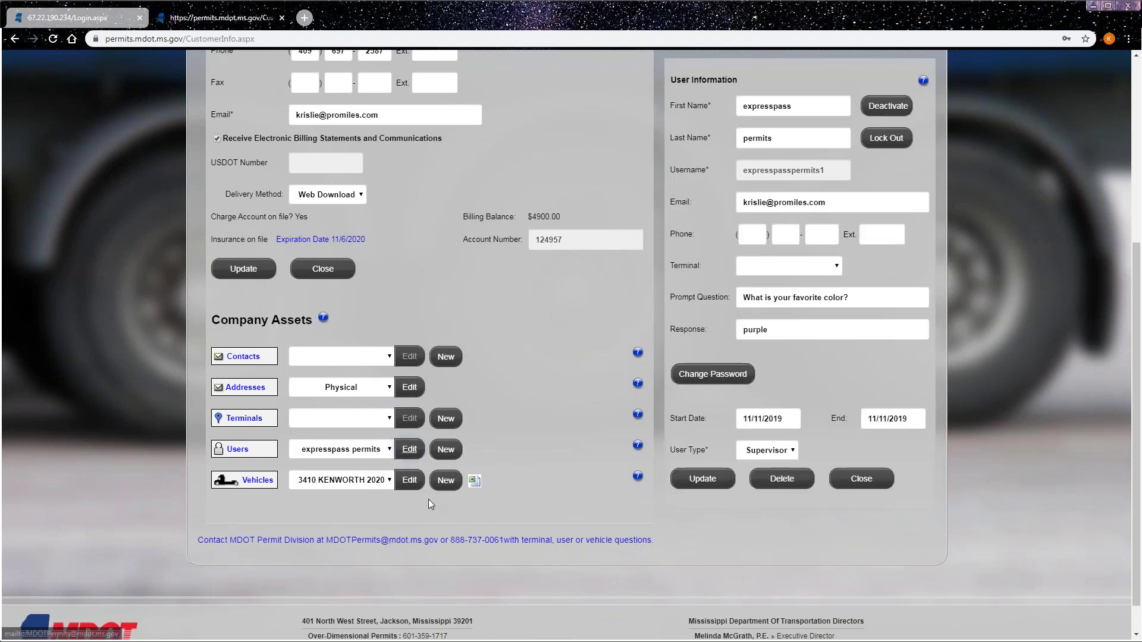
{"action": "left_click", "coordinate": [774, 453]}
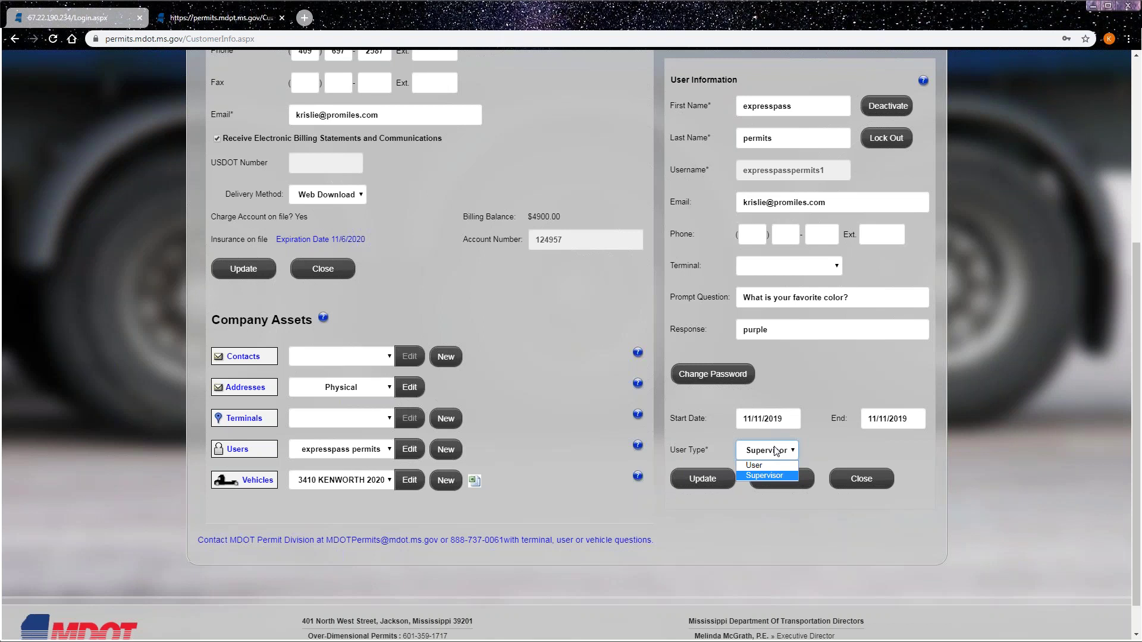
{"action": "left_click", "coordinate": [780, 477]}
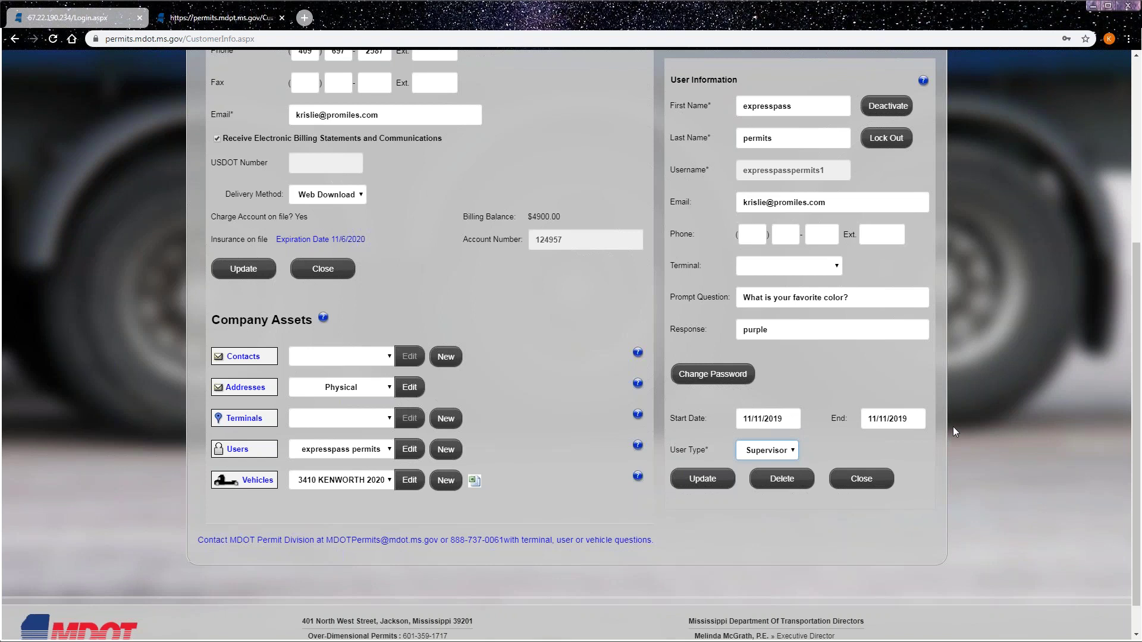
{"action": "left_click", "coordinate": [687, 480]}
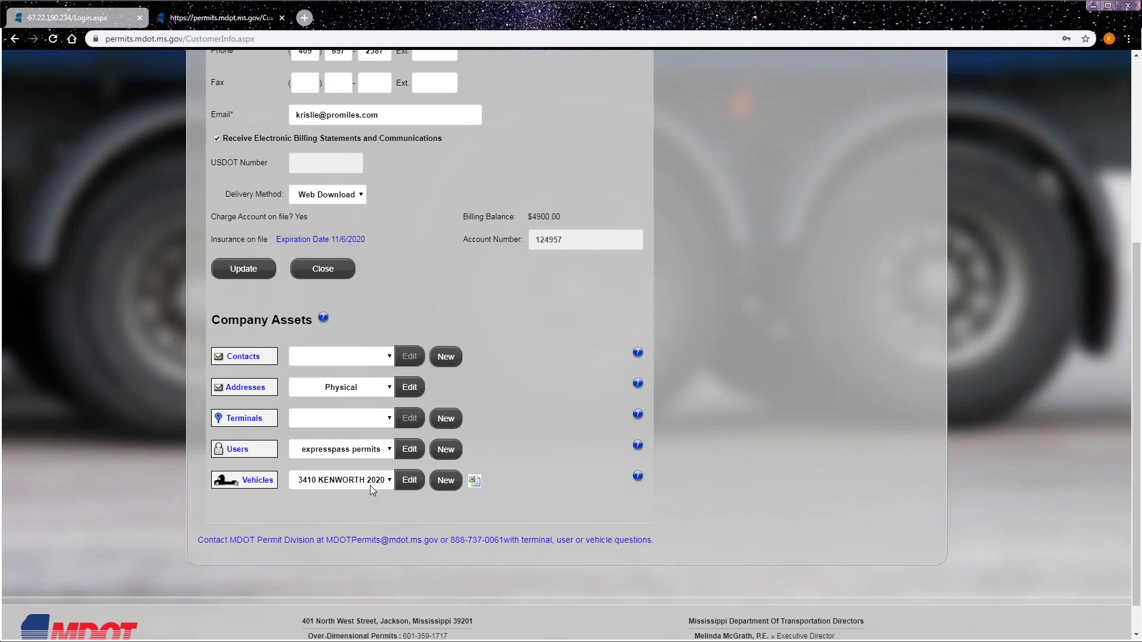
{"action": "left_click", "coordinate": [451, 483]}
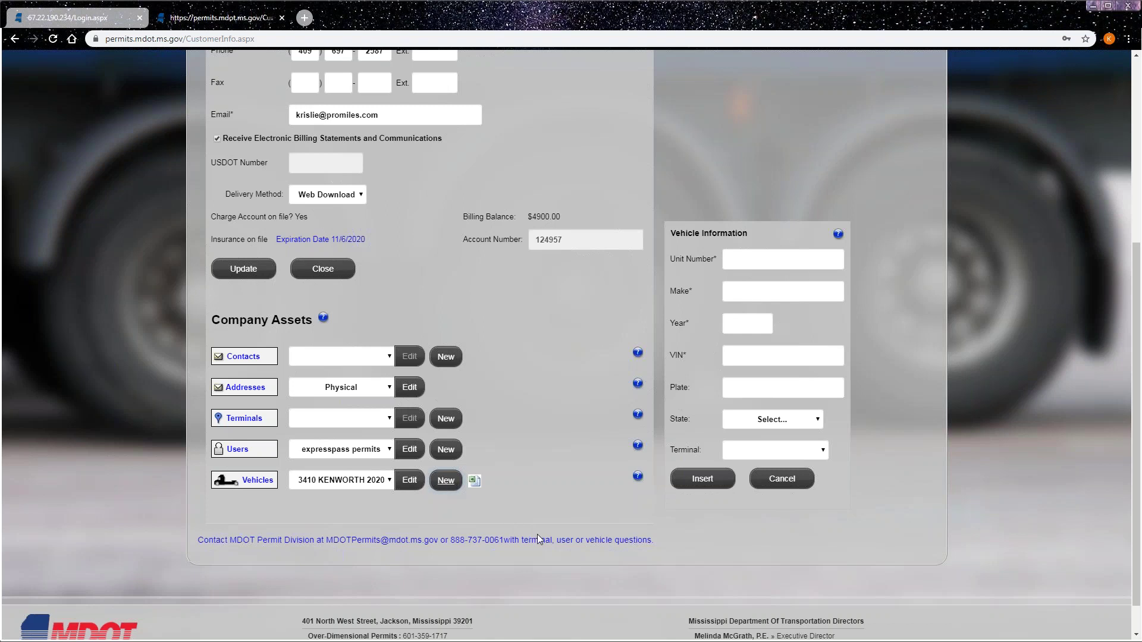
{"action": "left_click", "coordinate": [797, 487]}
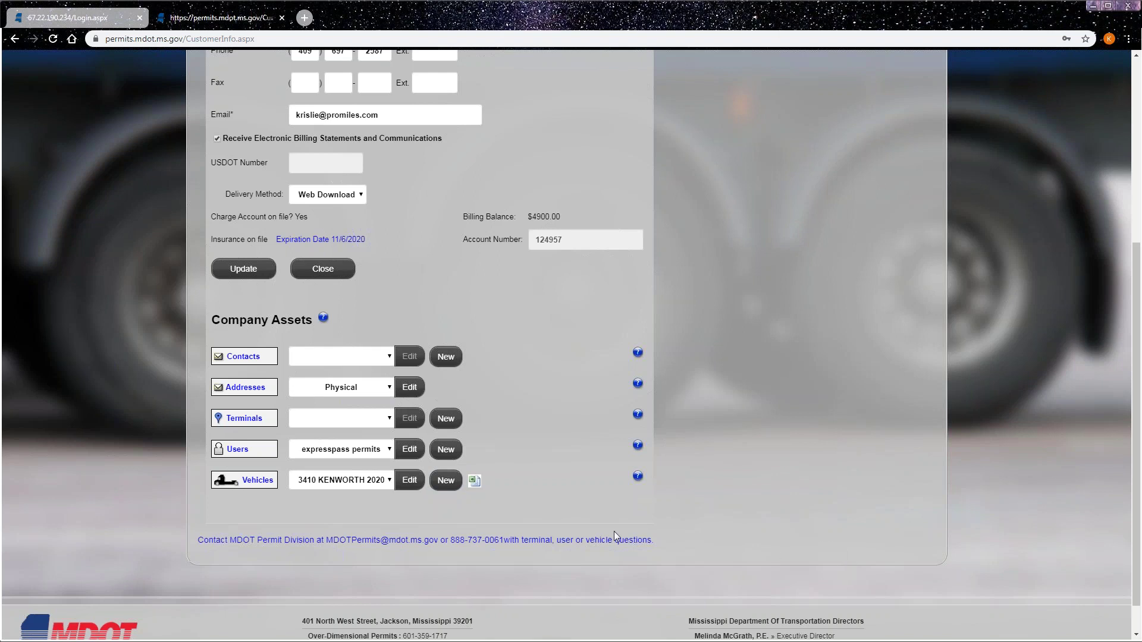
{"action": "left_click", "coordinate": [416, 480]}
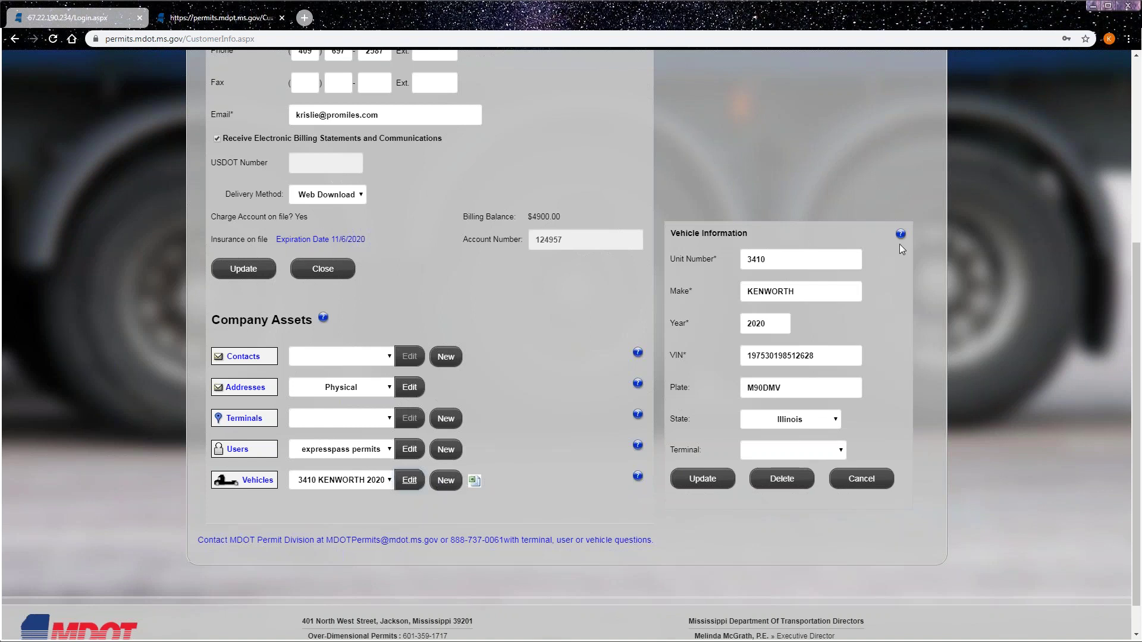
{"action": "left_click", "coordinate": [846, 479]}
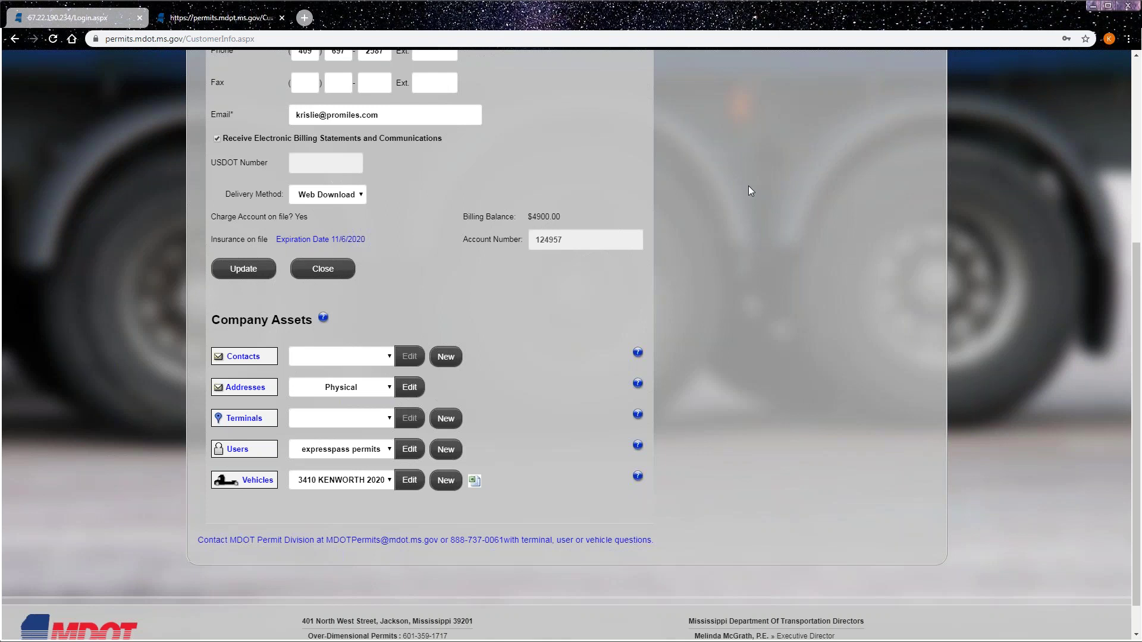
{"action": "left_click", "coordinate": [445, 418]}
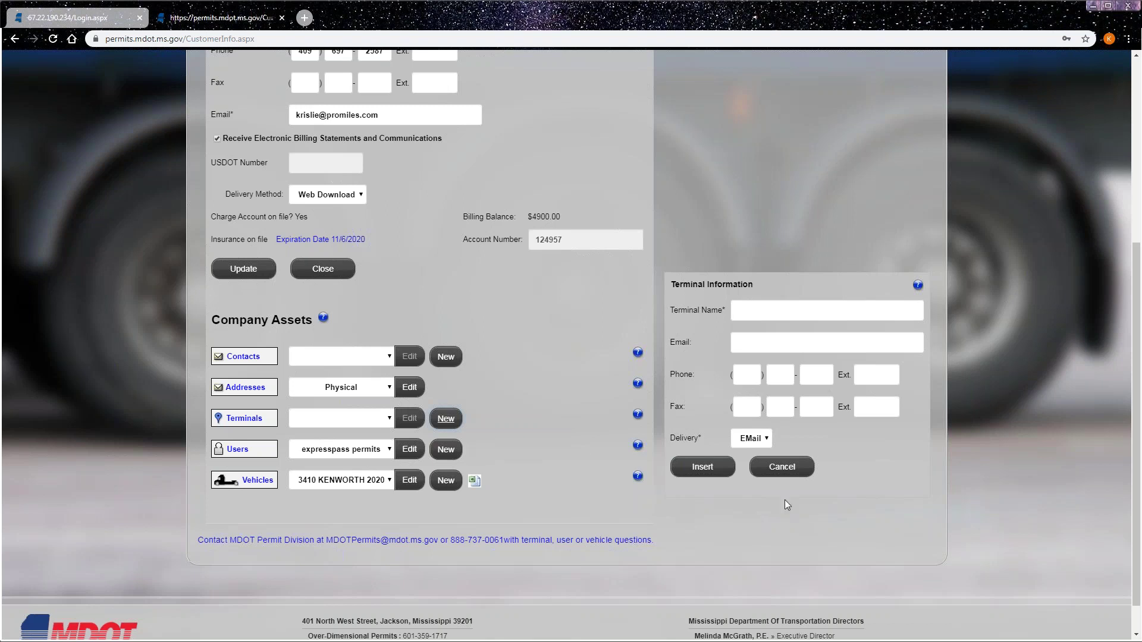
{"action": "left_click", "coordinate": [785, 467]}
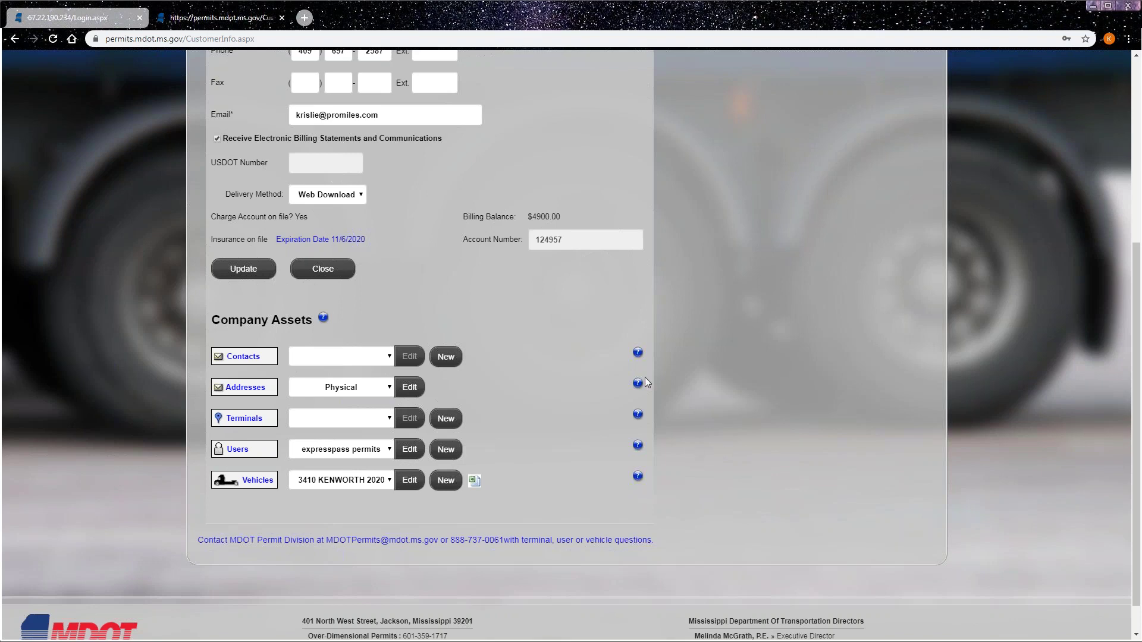
{"action": "scroll", "coordinate": [250, 310], "scroll_direction": "up", "scroll_amount": 1}
- Update the company information, confirm the data-updated alert, and go Home to the Company Dashboard
{"action": "left_click", "coordinate": [238, 336]}
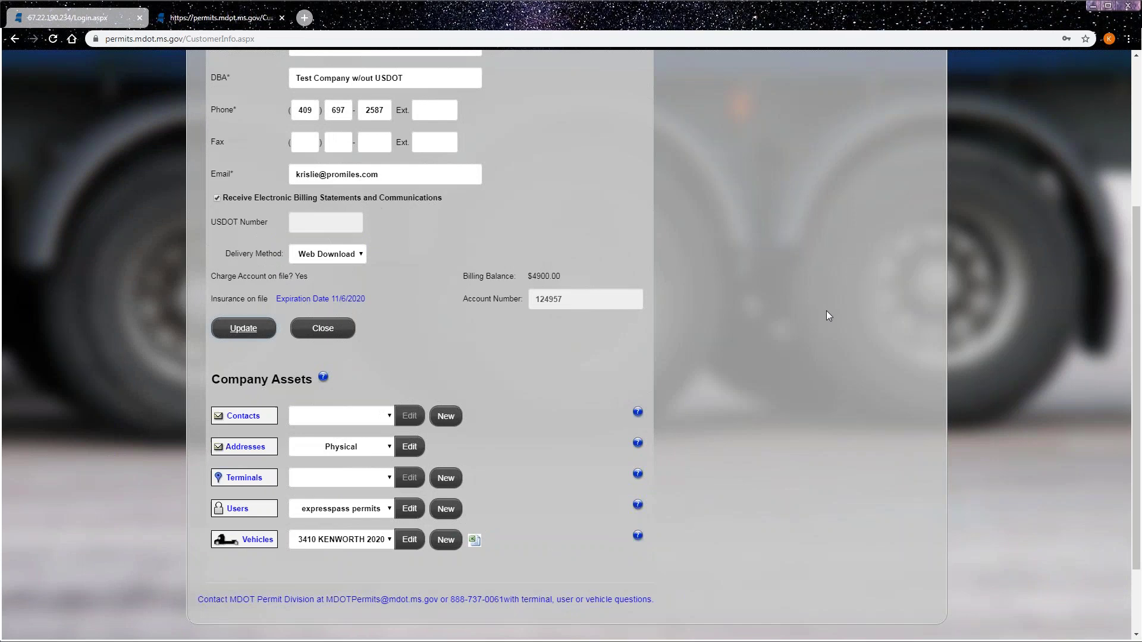
{"action": "left_click", "coordinate": [676, 107]}
{"action": "scroll", "coordinate": [892, 375], "scroll_direction": "up", "scroll_amount": 4}
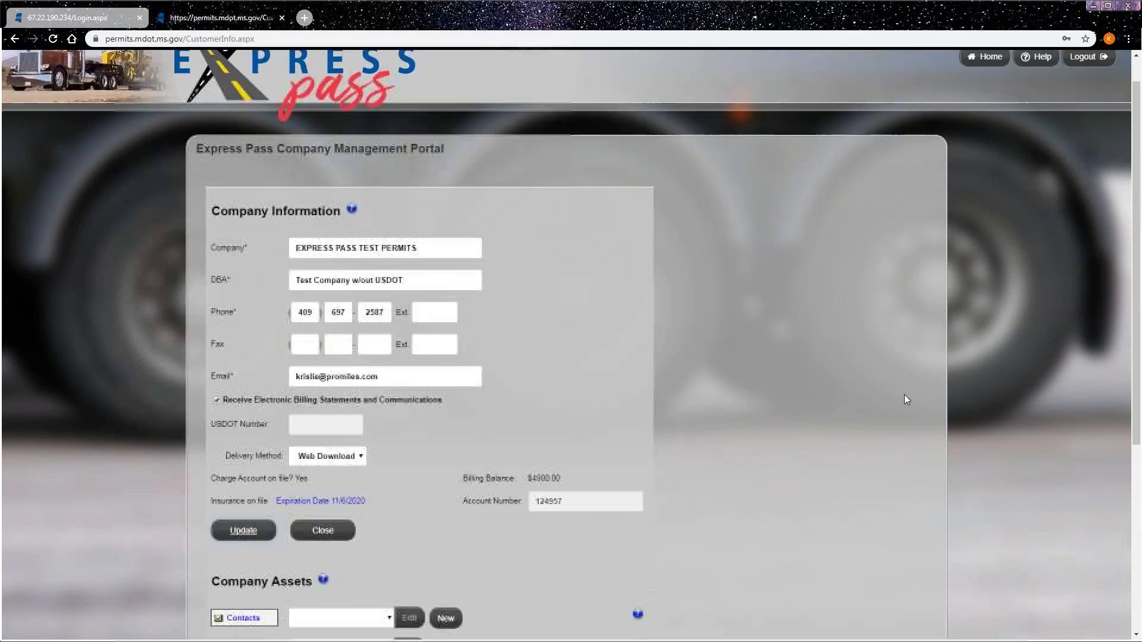
{"action": "left_click", "coordinate": [981, 91]}
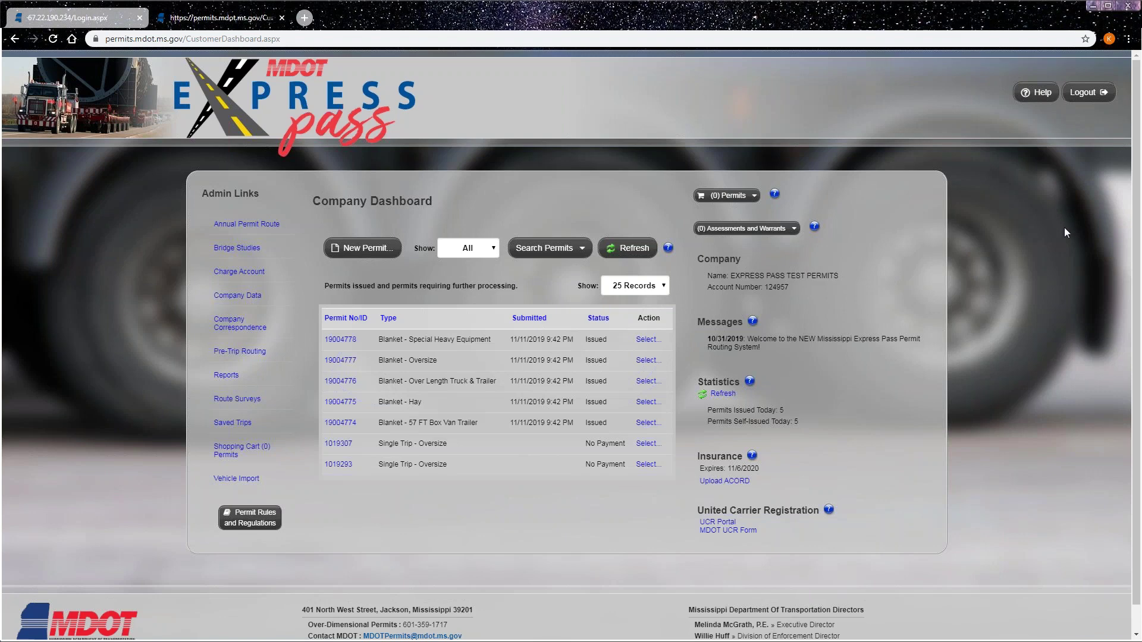
- Log out of the portal and select the remembered username and password on the Login Page
{"action": "left_click", "coordinate": [1084, 96]}
{"action": "left_click", "coordinate": [334, 289]}
{"action": "left_click_drag", "start_coordinate": [330, 289], "coordinate": [348, 292]}
{"action": "left_click", "coordinate": [347, 299]}
{"action": "double_click", "coordinate": [317, 324]}
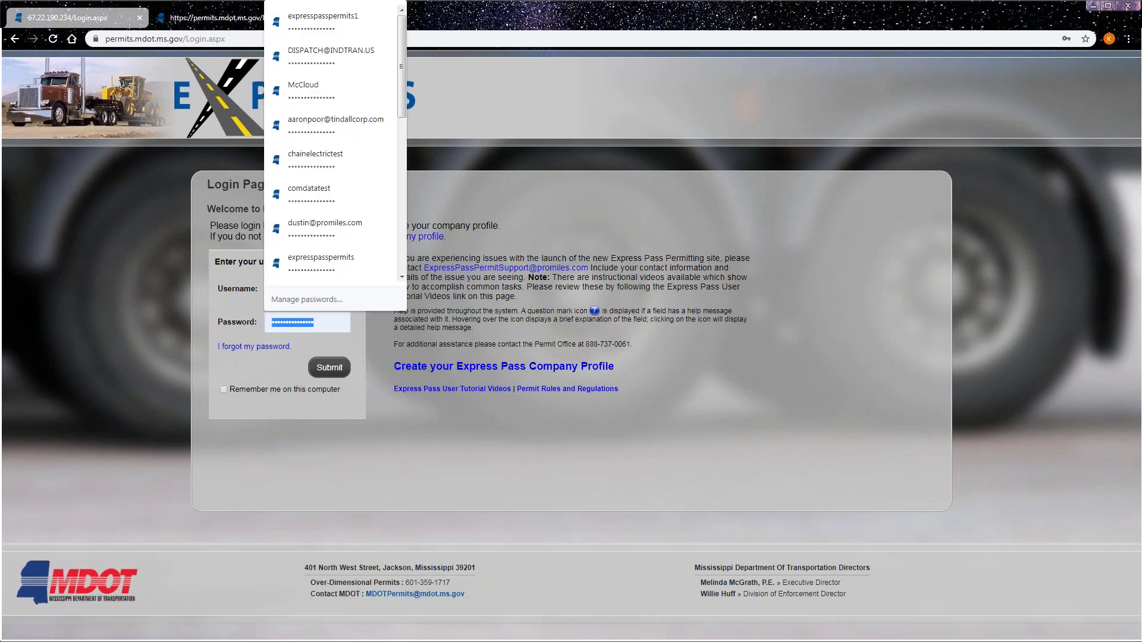
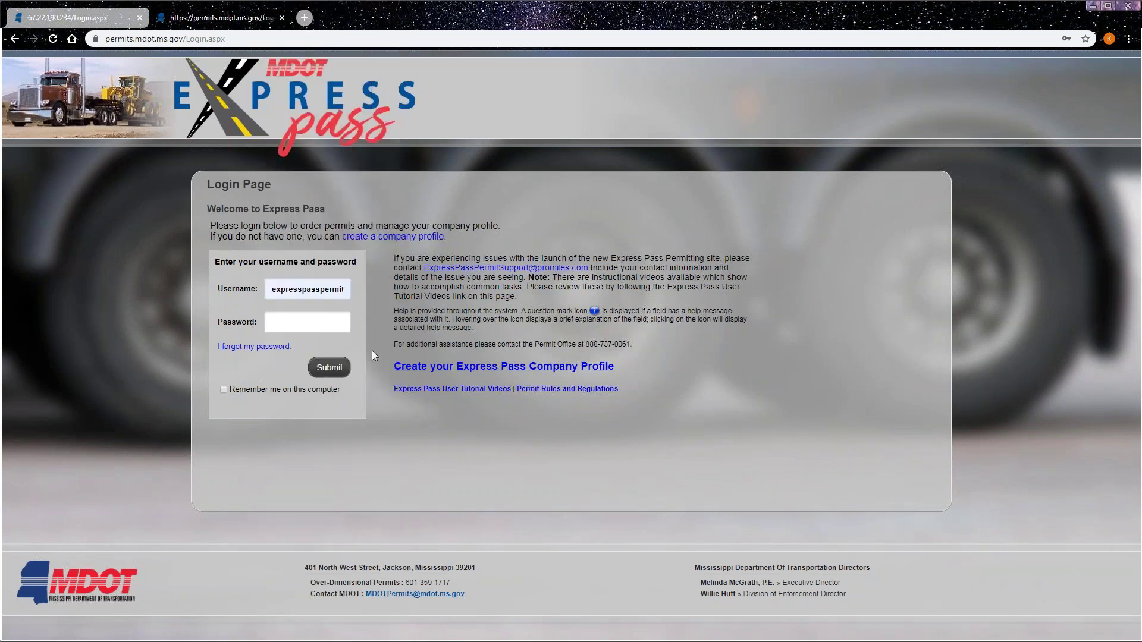
- Open forgotten-password retrieval and enter the account's user name to show 'What is your favorite color?'
{"action": "left_click", "coordinate": [269, 347]}
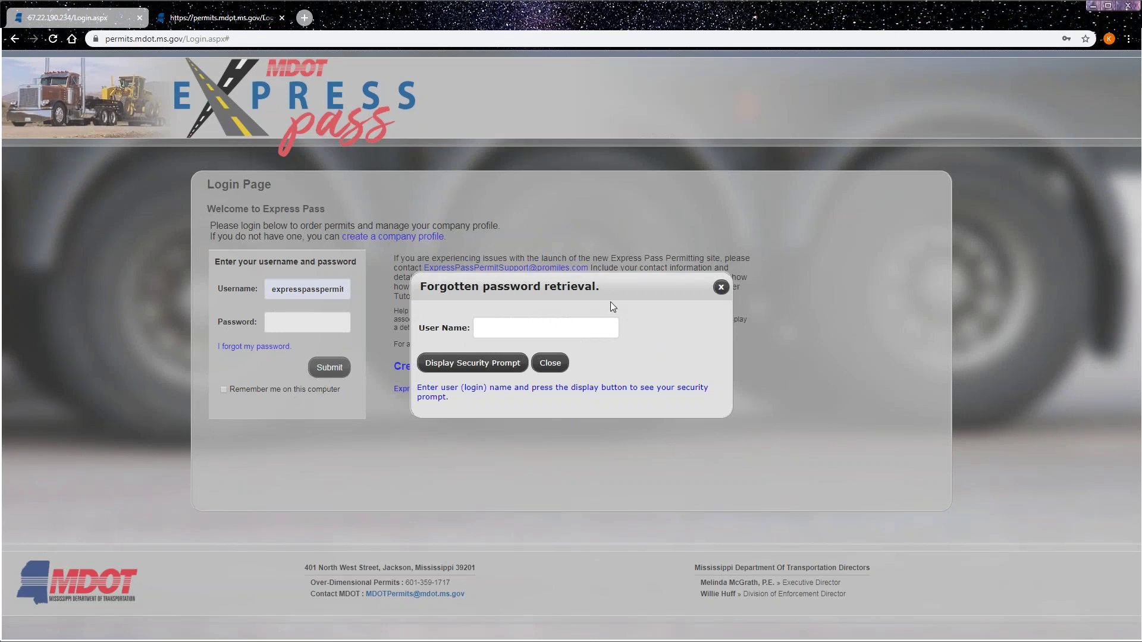
{"action": "type", "text": "expresspasspermits1"}
{"action": "left_click", "coordinate": [495, 367]}
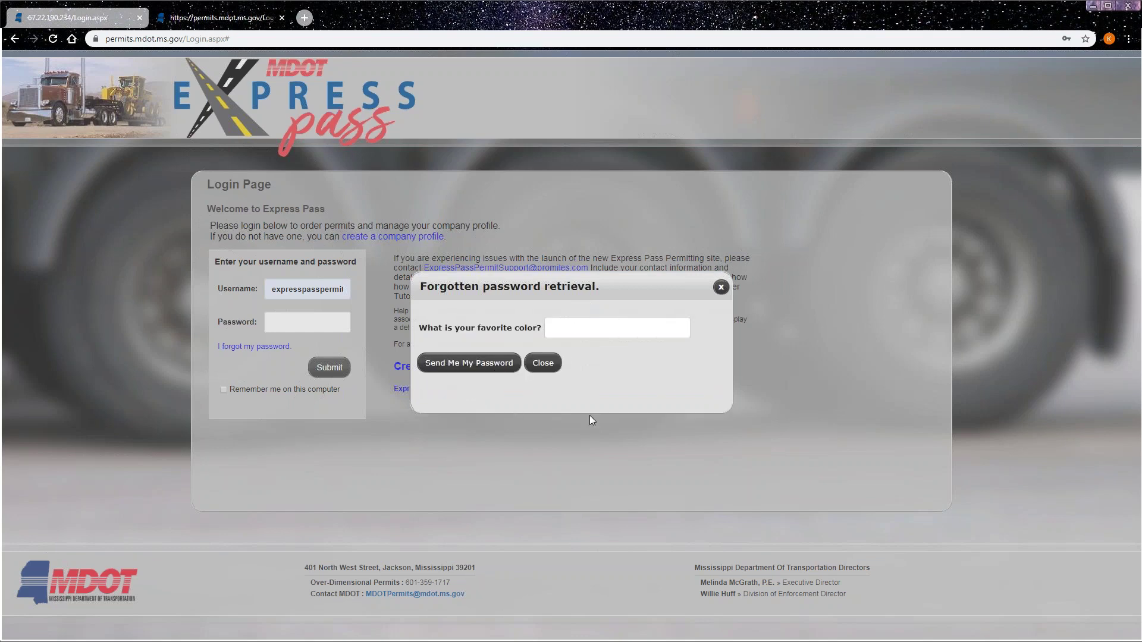
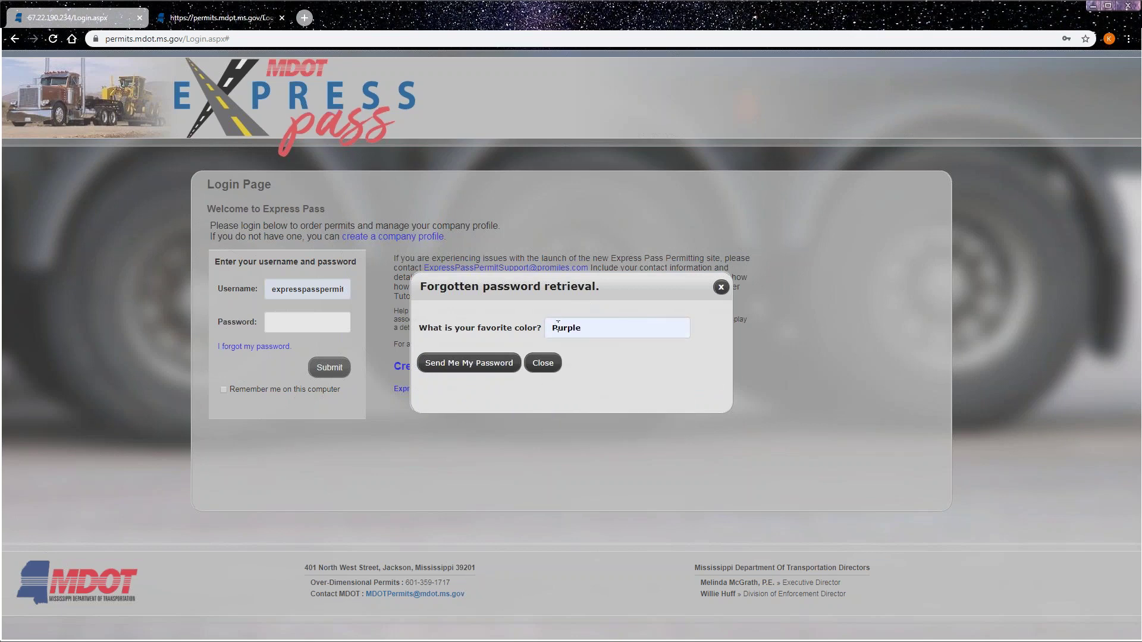
{"action": "left_click", "coordinate": [558, 325]}
{"action": "key", "text": "BackSpace"}
{"action": "type", "text": "p"}
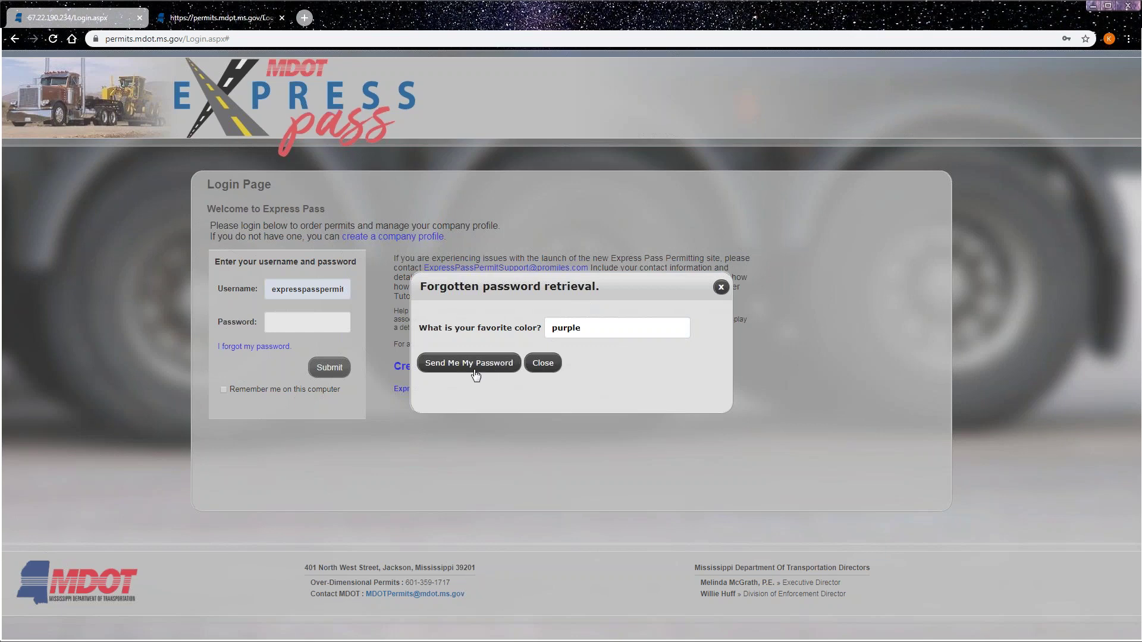
{"action": "left_click", "coordinate": [463, 368]}
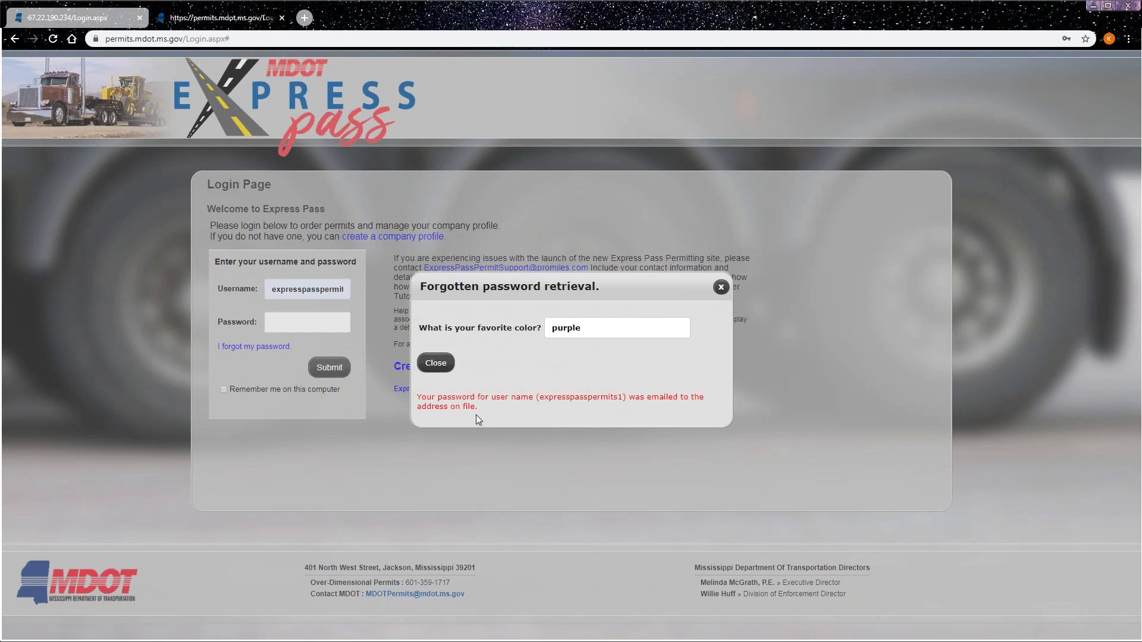
- Close the retrieval window and sign in with Chrome's saved username and password
{"action": "left_click", "coordinate": [437, 363]}
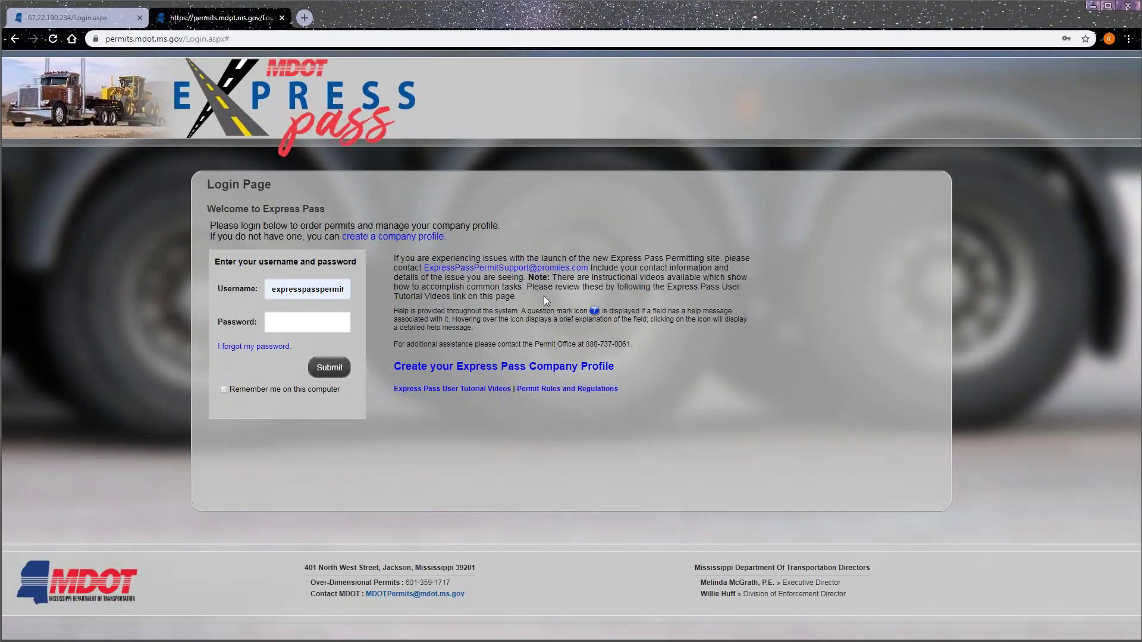
{"action": "left_click", "coordinate": [331, 290]}
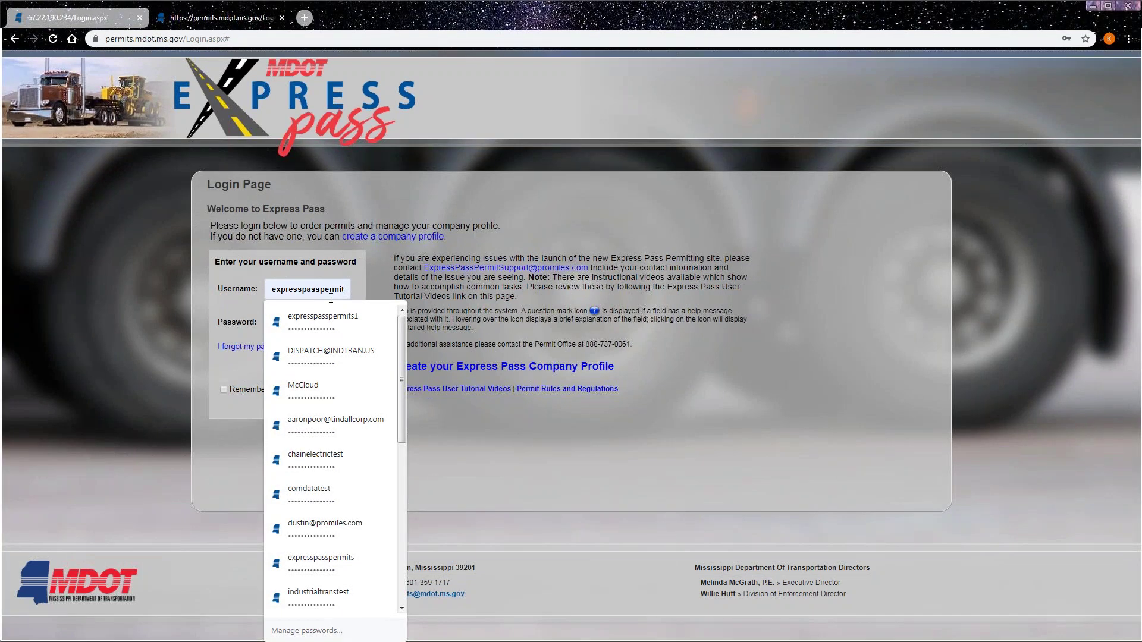
{"action": "left_click", "coordinate": [321, 312]}
{"action": "left_click", "coordinate": [334, 366]}
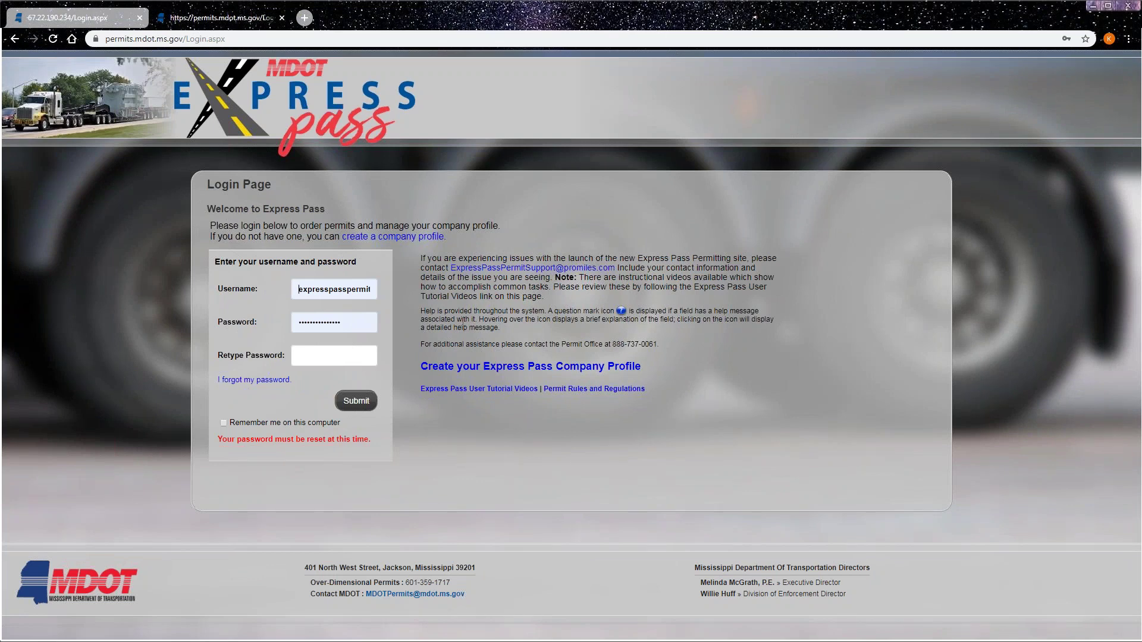
- Overwrite the old password in the reset form's Password field with a new password
{"action": "left_click", "coordinate": [295, 316]}
{"action": "key", "text": "ctrl+a"}
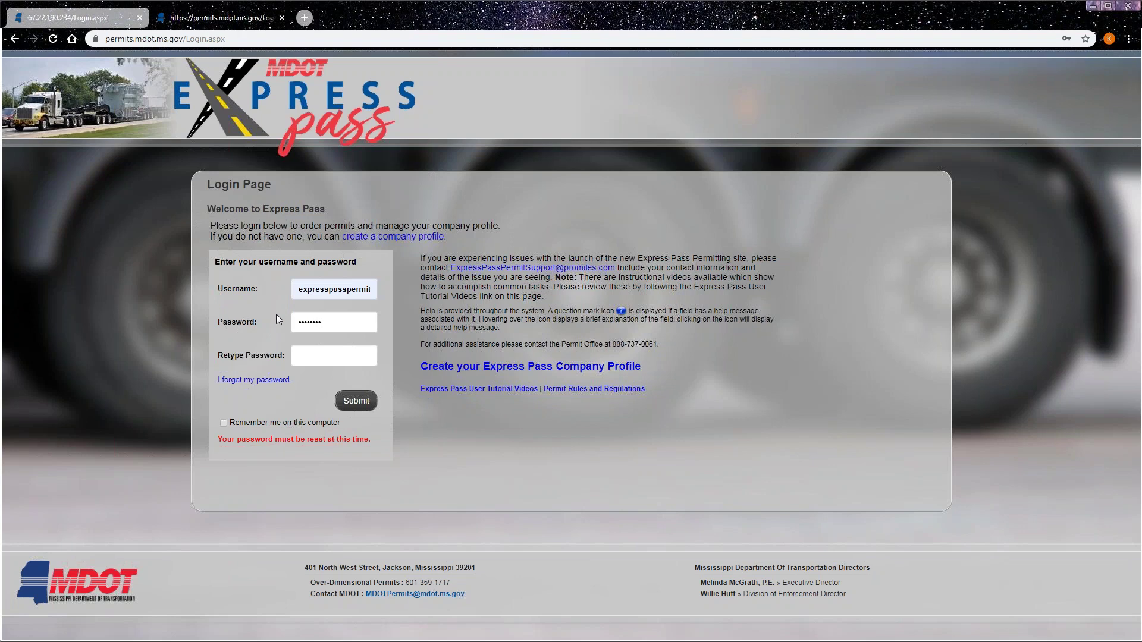
- Submit the password reset, then attempt to sign in with the new password
{"action": "left_click", "coordinate": [358, 402]}
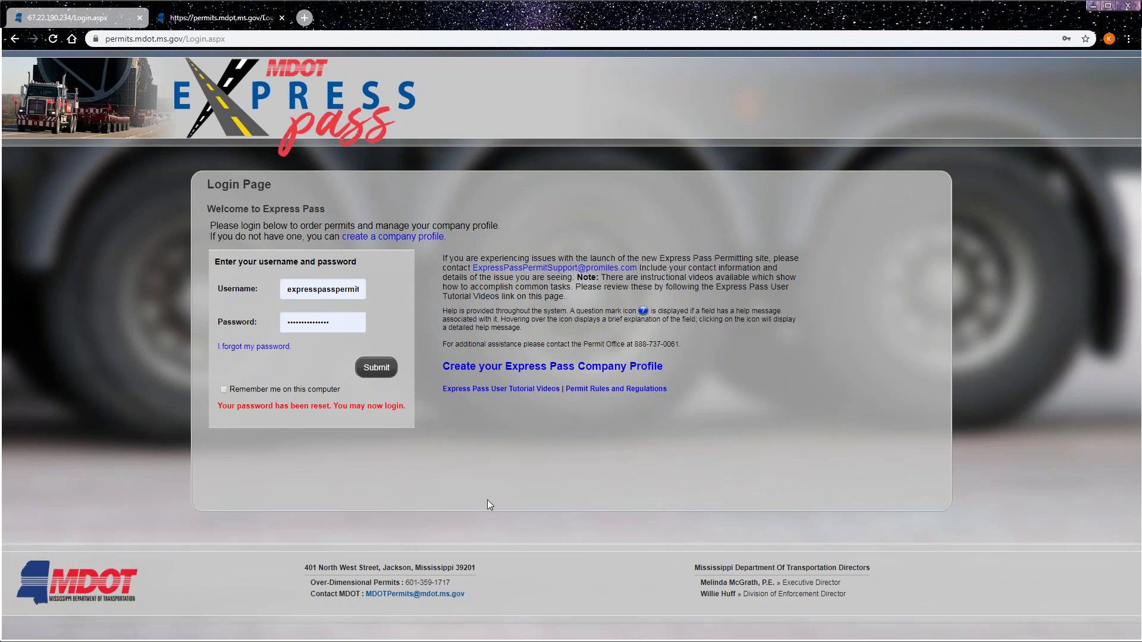
{"action": "left_click", "coordinate": [380, 367]}
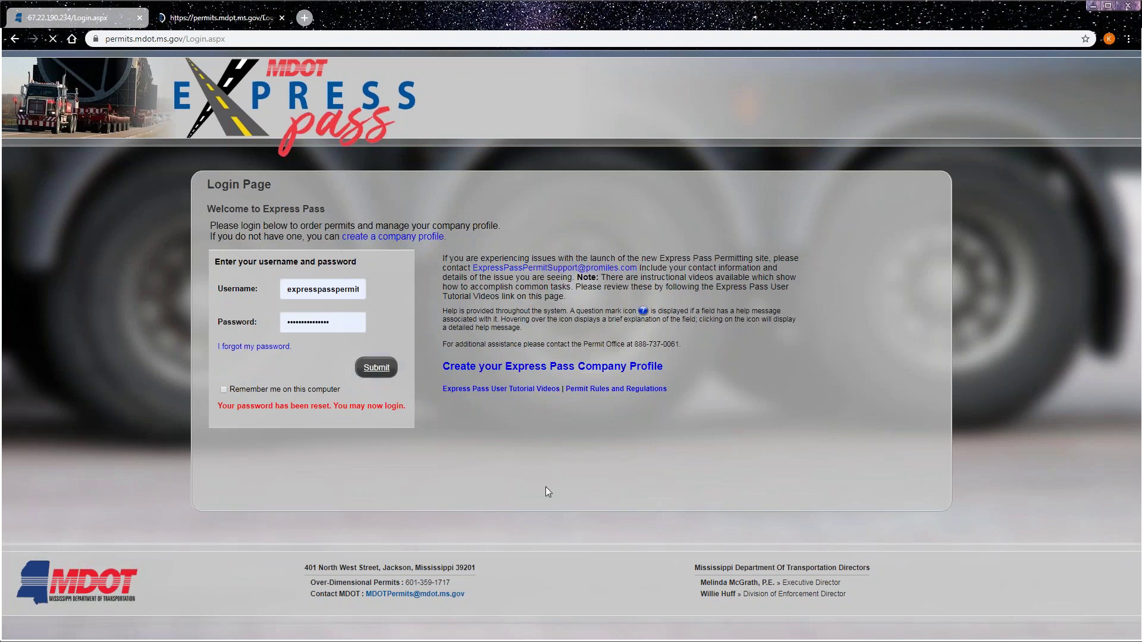
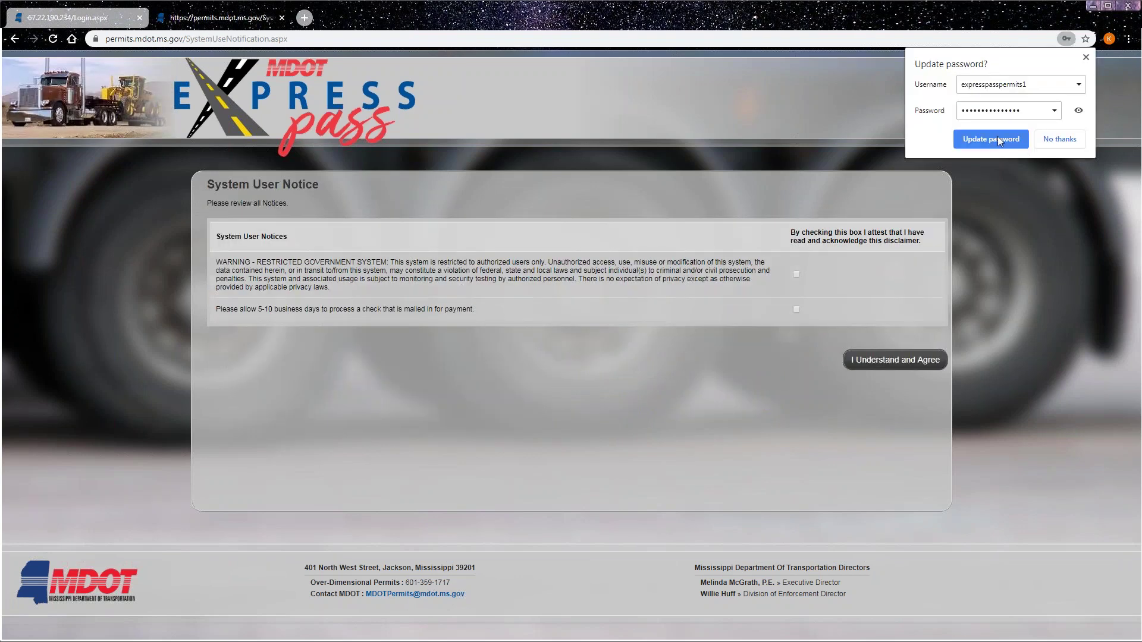
- Save the new password in Chrome, tick both notice checkboxes, and agree to continue
{"action": "left_click", "coordinate": [998, 137]}
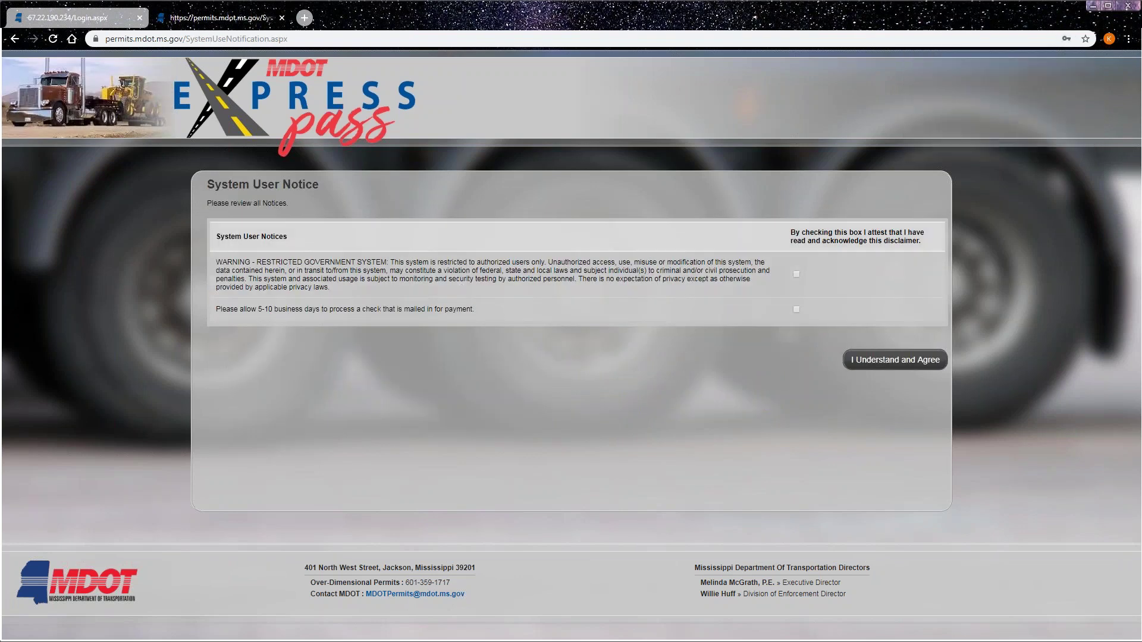
{"action": "left_click", "coordinate": [796, 275]}
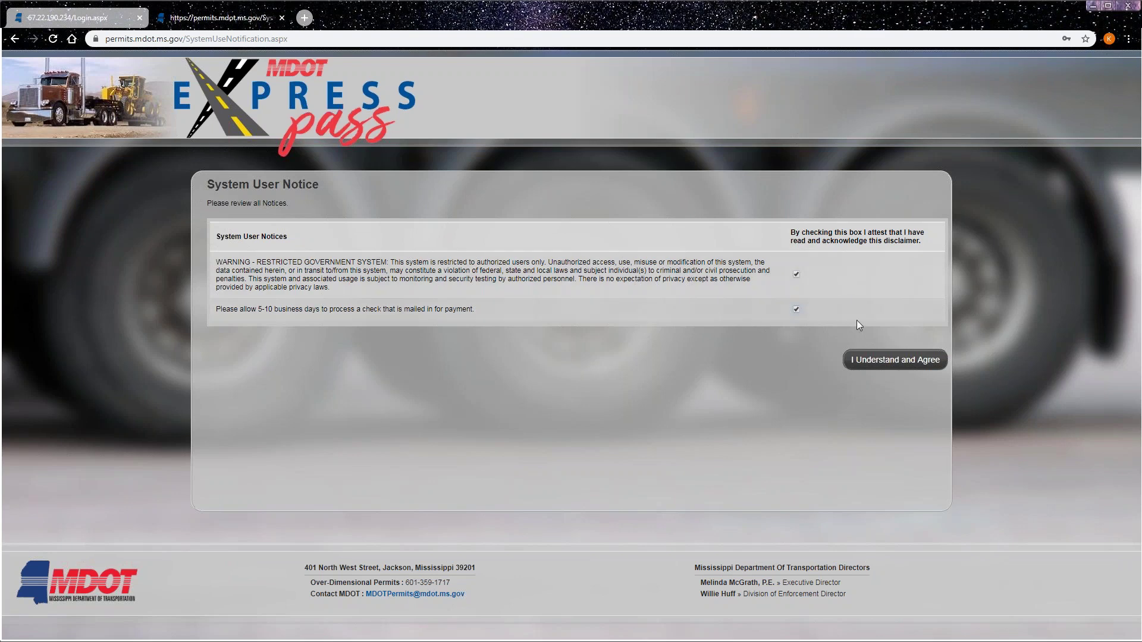
{"action": "left_click", "coordinate": [886, 364]}
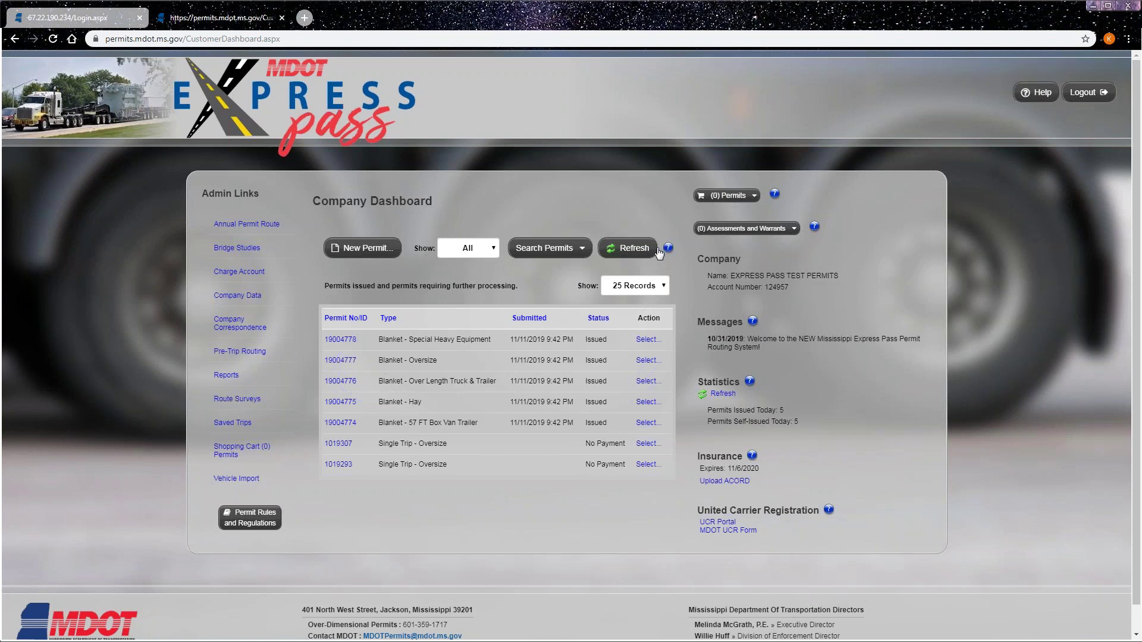
- Reveal the New Permit choices on the Company Dashboard
{"action": "mouse_move", "coordinate": [668, 252]}
- Launch the Permit Selection Wizard from New Permit, then switch to the other site's browser tab
{"action": "left_click", "coordinate": [376, 250]}
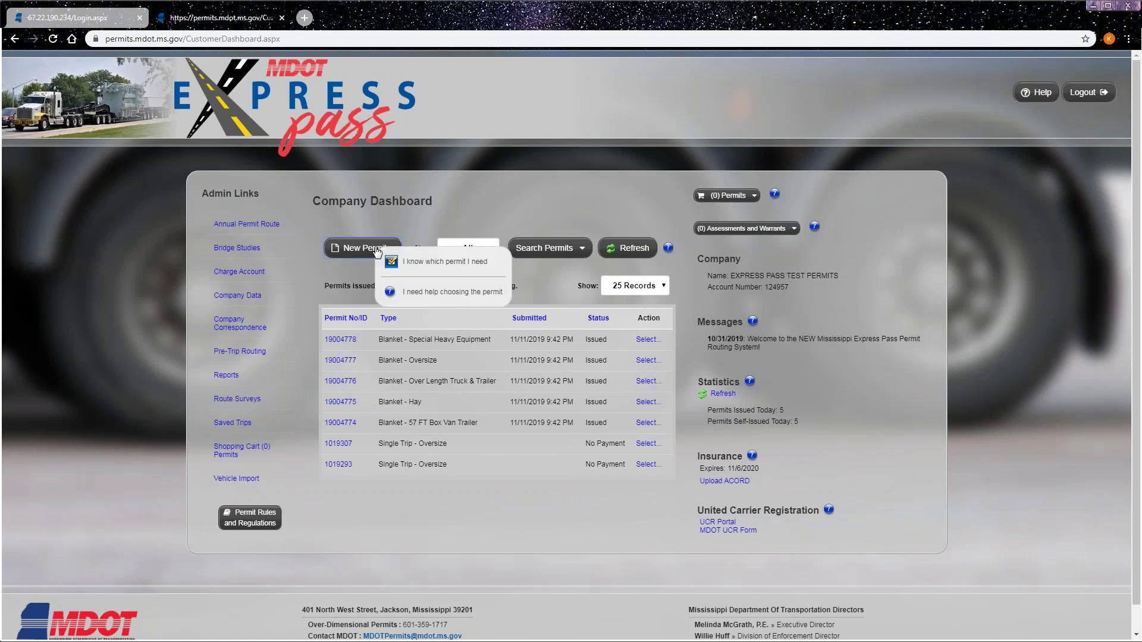
{"action": "left_click", "coordinate": [423, 296]}
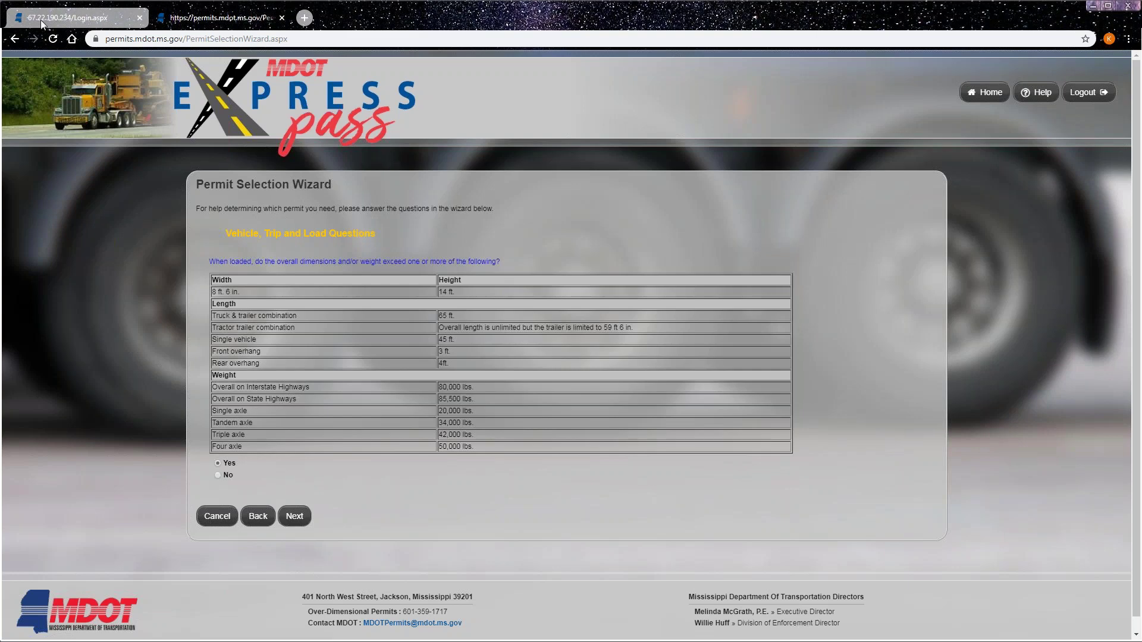
{"action": "left_click", "coordinate": [115, 22]}
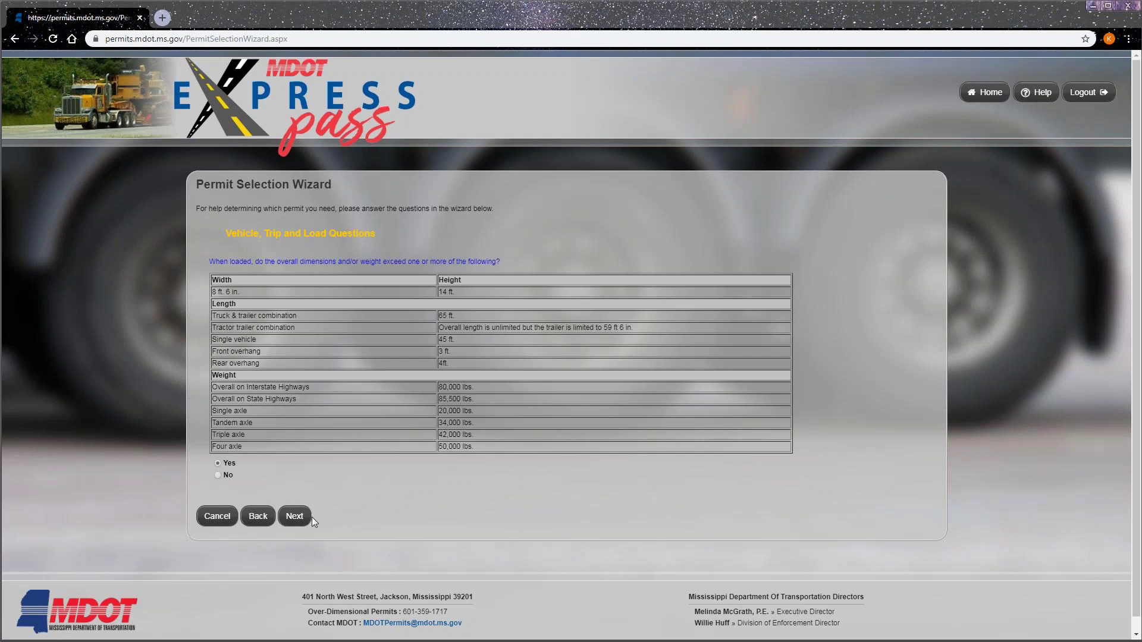
{"action": "left_click", "coordinate": [220, 527]}
- Return to the Company Dashboard, dock the 67.22.190.234 window as a tab, and open New Permit
{"action": "left_click", "coordinate": [216, 516]}
{"action": "left_click", "coordinate": [987, 94]}
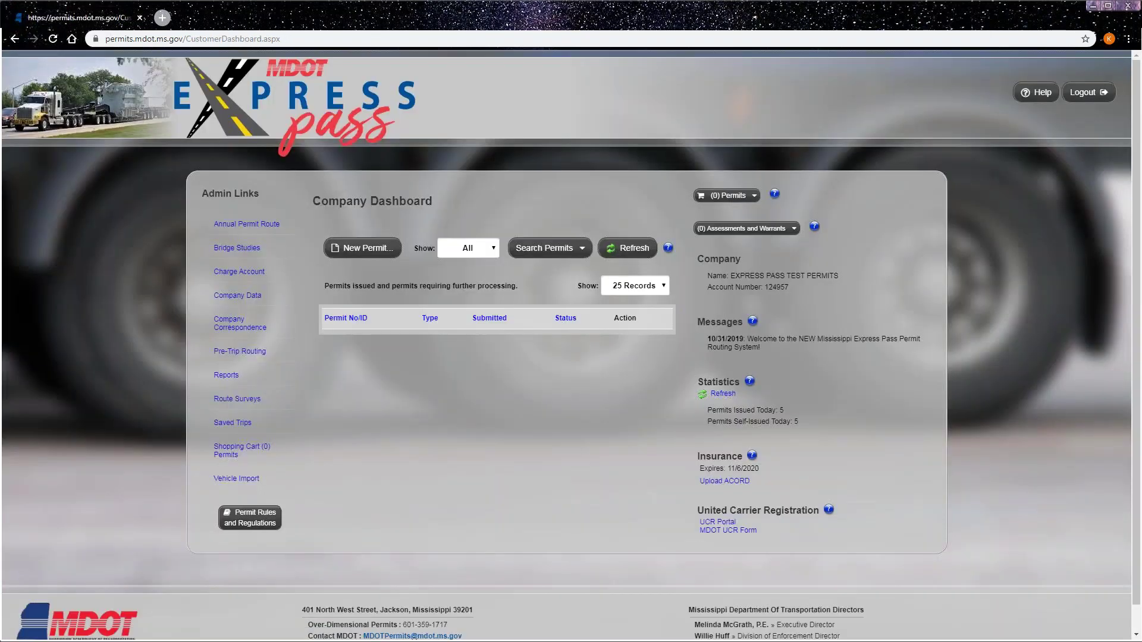
{"action": "left_click_drag", "start_coordinate": [0, 5], "coordinate": [135, 24]}
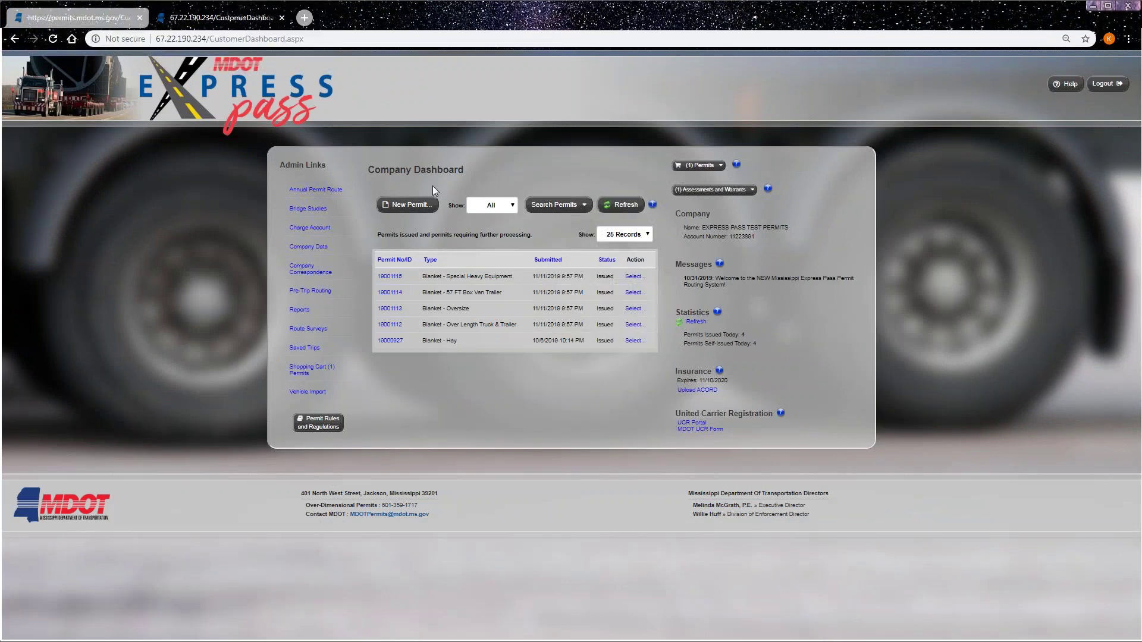
{"action": "left_click", "coordinate": [410, 208]}
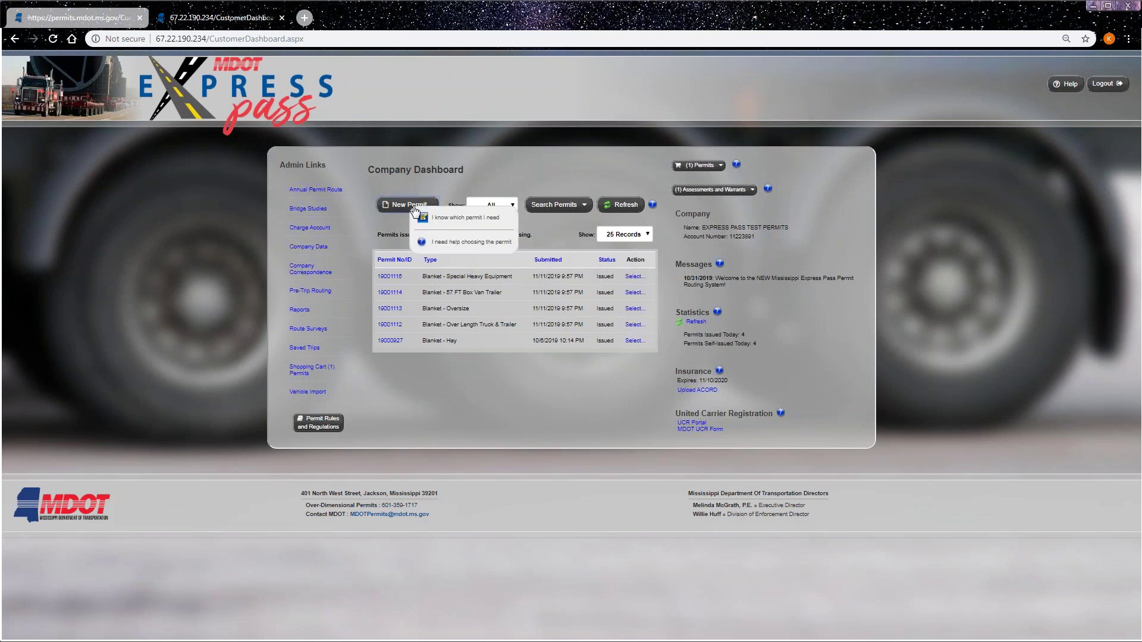
- Choose 'I know which permit I need' and autofill the Contact Name with Express Pass
{"action": "left_click", "coordinate": [461, 217]}
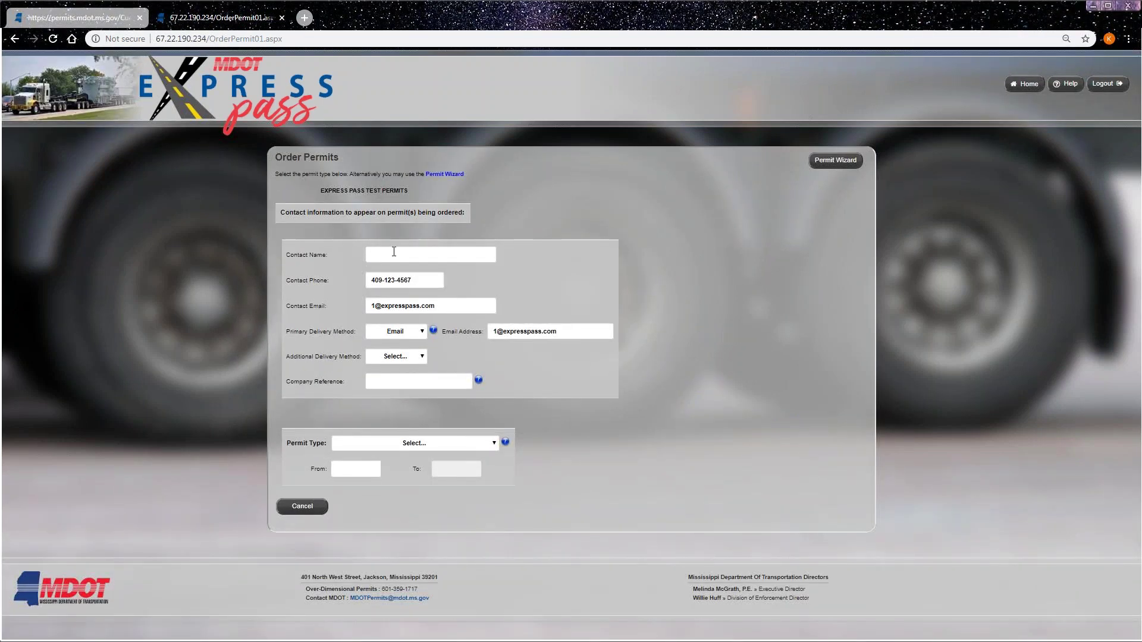
{"action": "left_click_drag", "start_coordinate": [408, 194], "coordinate": [322, 192]}
{"action": "left_click", "coordinate": [427, 199]}
{"action": "left_click", "coordinate": [403, 256]}
{"action": "type", "text": "e"}
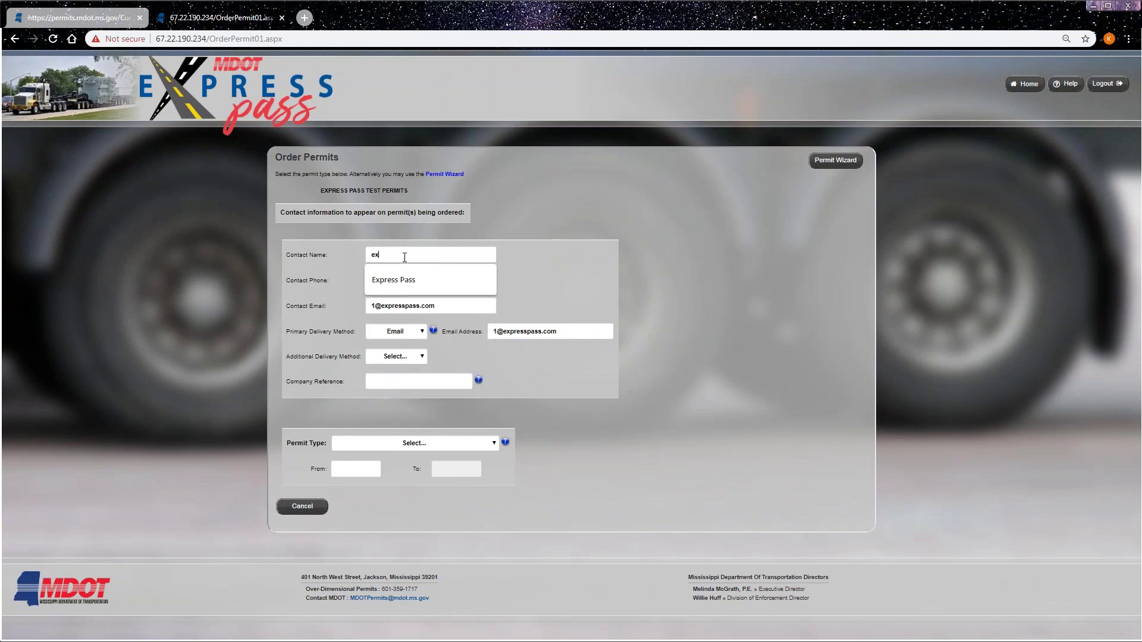
{"action": "type", "text": "xpress Pass"}
{"action": "left_click", "coordinate": [393, 280]}
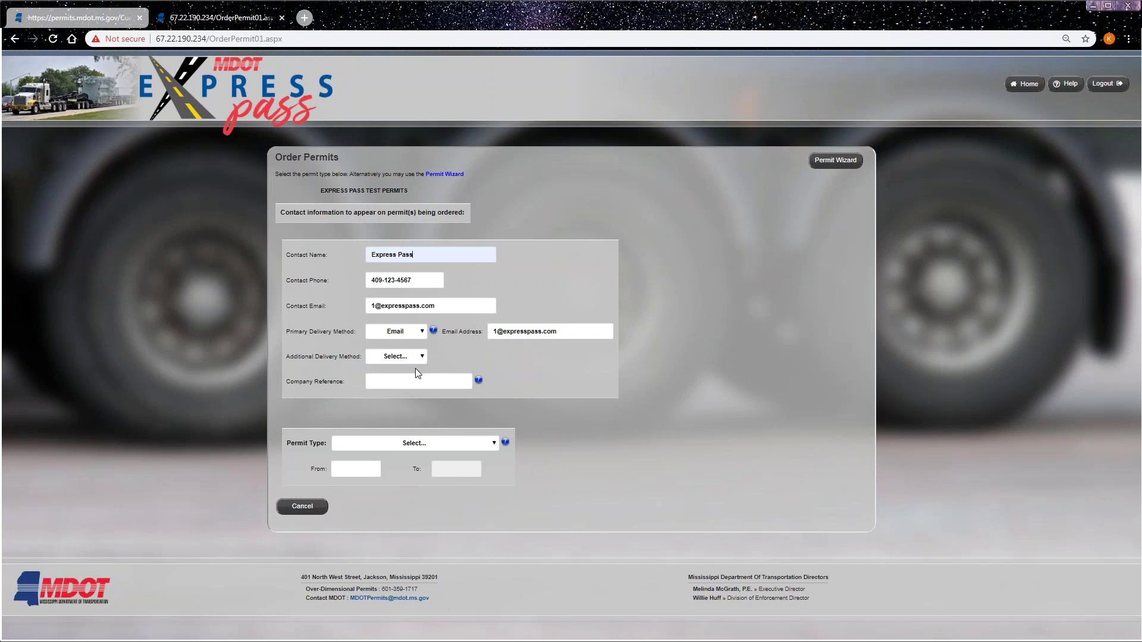
- Keep Email as the primary delivery method and add WebDownload as the additional one
{"action": "left_click", "coordinate": [398, 333]}
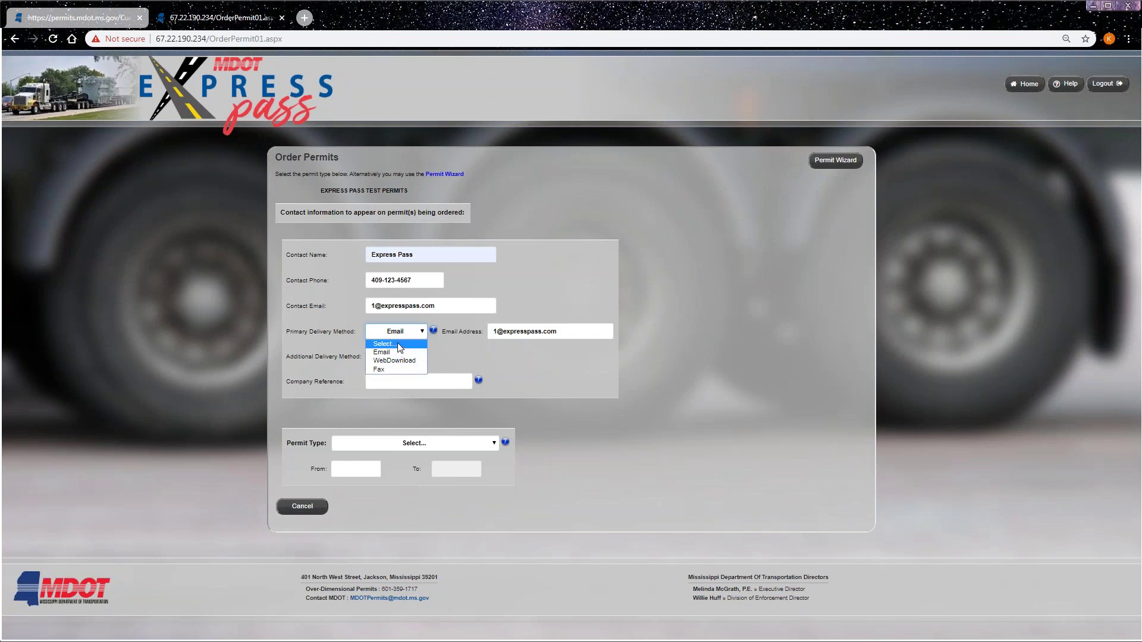
{"action": "left_click", "coordinate": [419, 352]}
{"action": "left_click", "coordinate": [405, 357]}
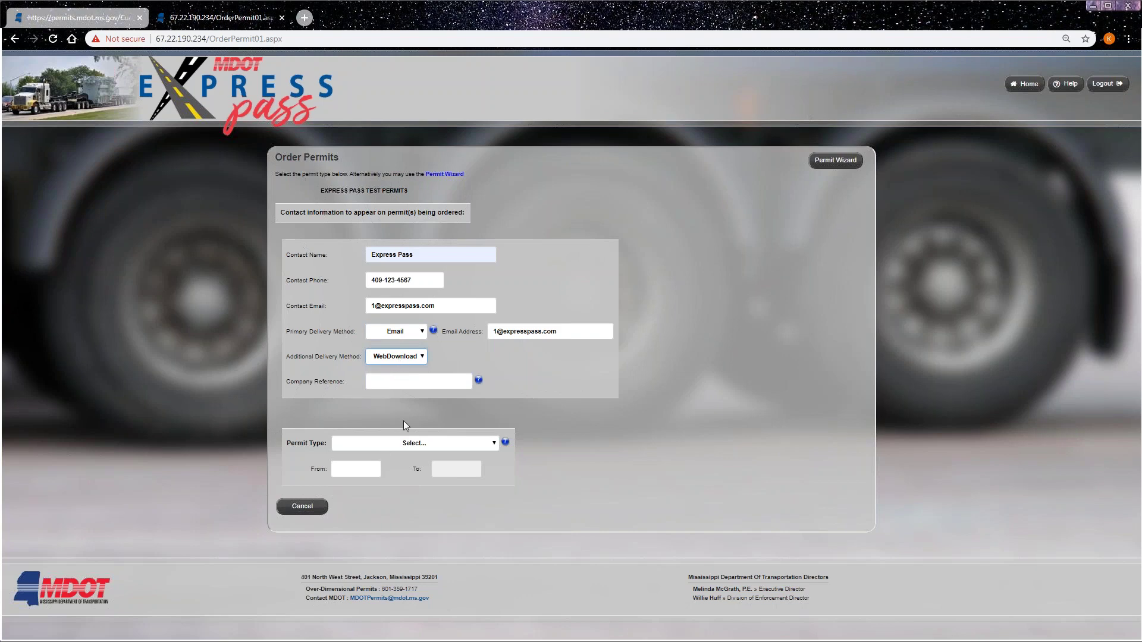
{"action": "mouse_move", "coordinate": [480, 381]}
{"action": "left_click", "coordinate": [402, 448]}
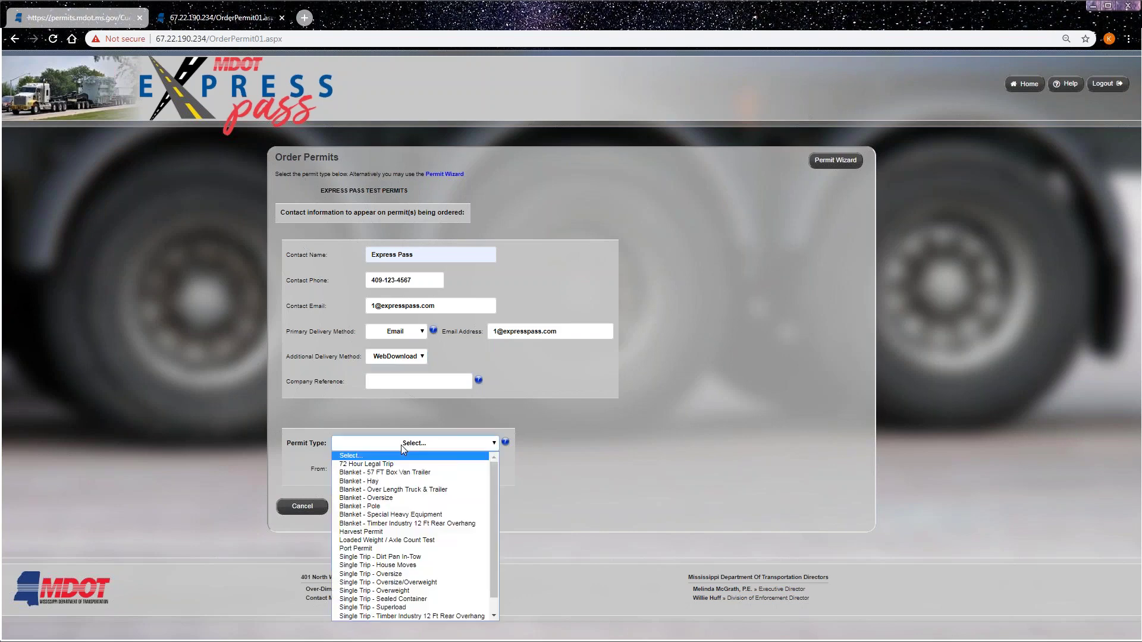
- Pick Single Trip - Oversize/Overweight as the permit type, starting 11/13/2019
{"action": "left_click", "coordinate": [396, 584]}
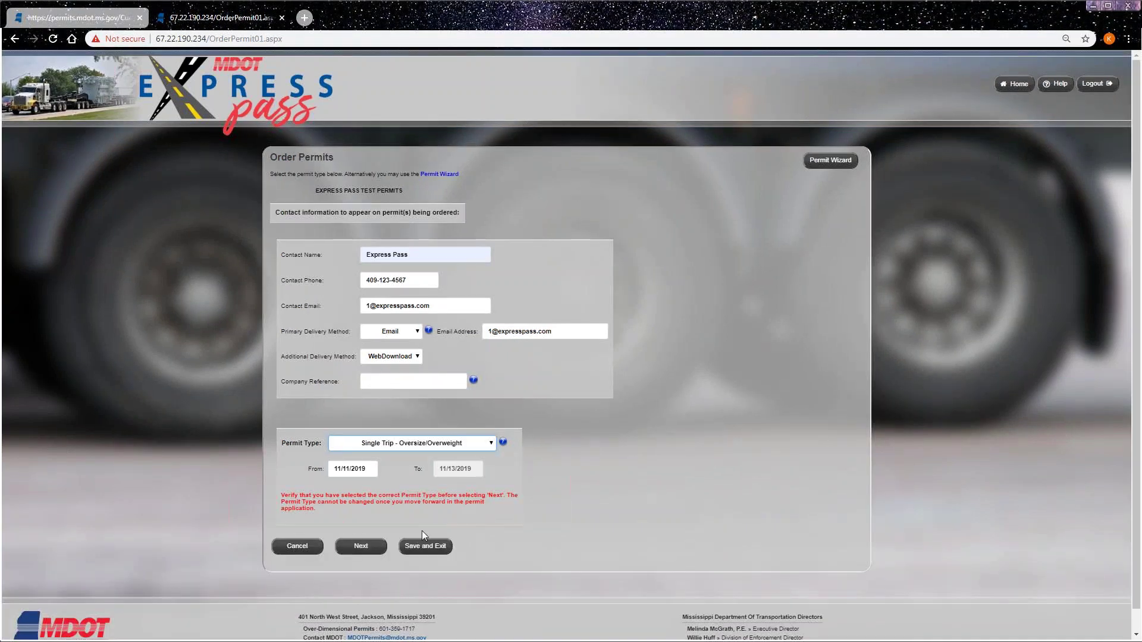
{"action": "left_click", "coordinate": [348, 468]}
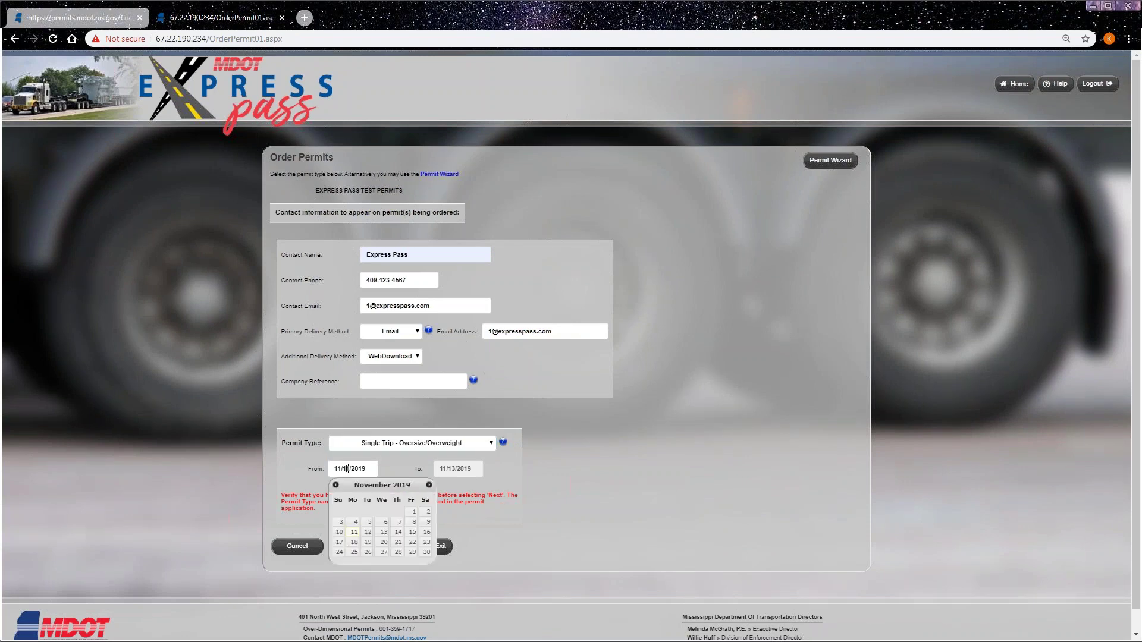
{"action": "left_click", "coordinate": [384, 538]}
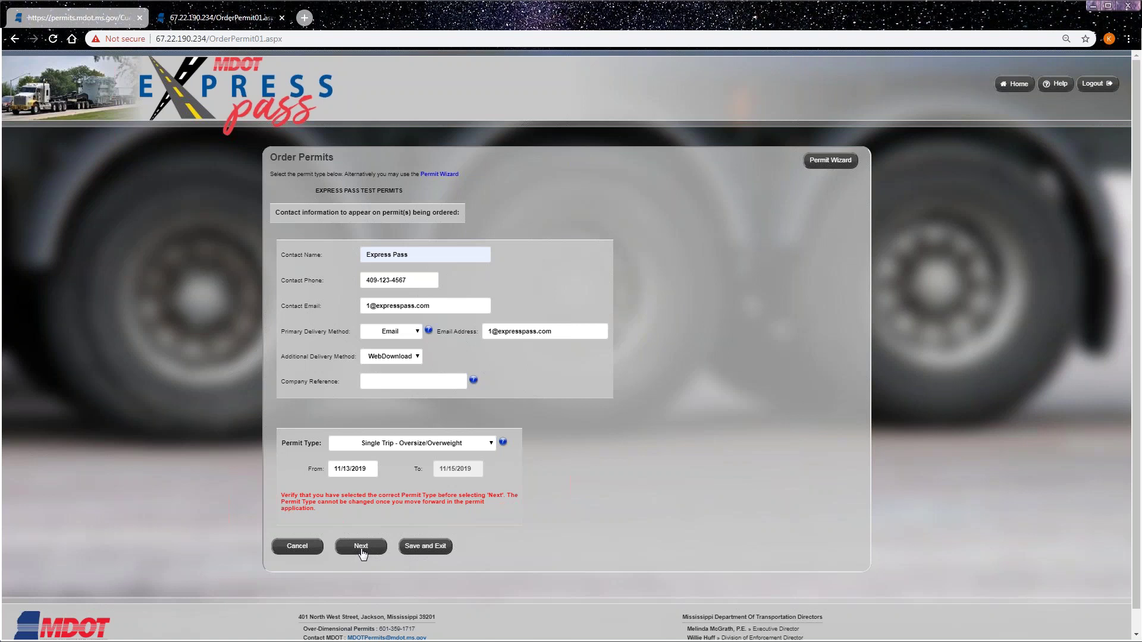
- Continue to the vehicle page and enter unit number 1111 with year 2018
{"action": "left_click", "coordinate": [360, 549]}
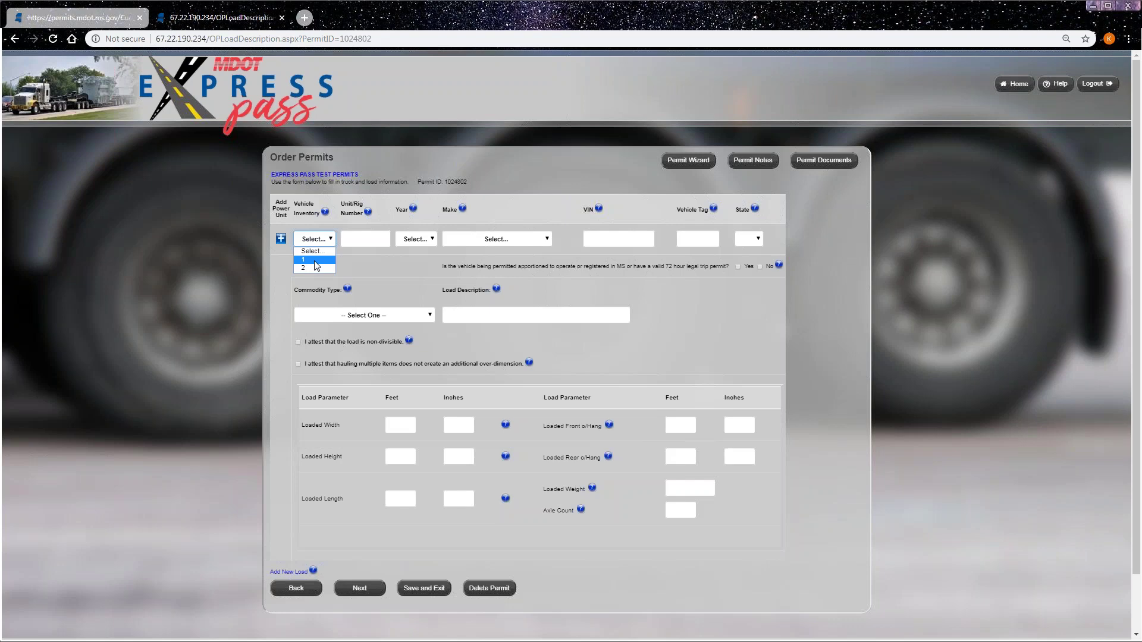
{"action": "left_click", "coordinate": [365, 239]}
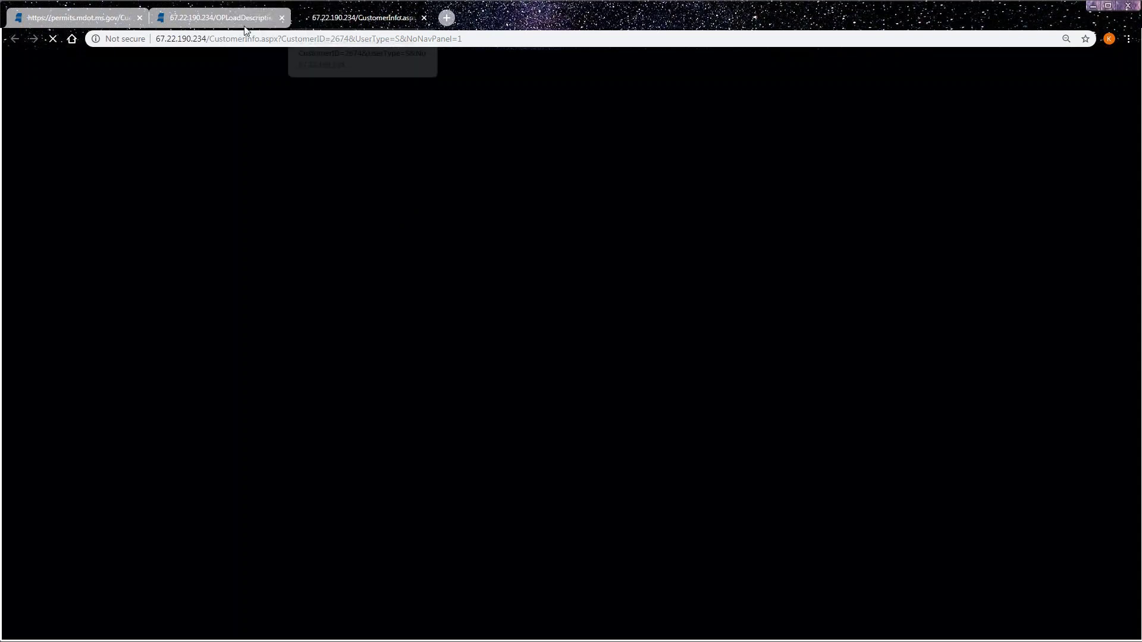
{"action": "left_click", "coordinate": [238, 20]}
{"action": "key", "text": "Down"}
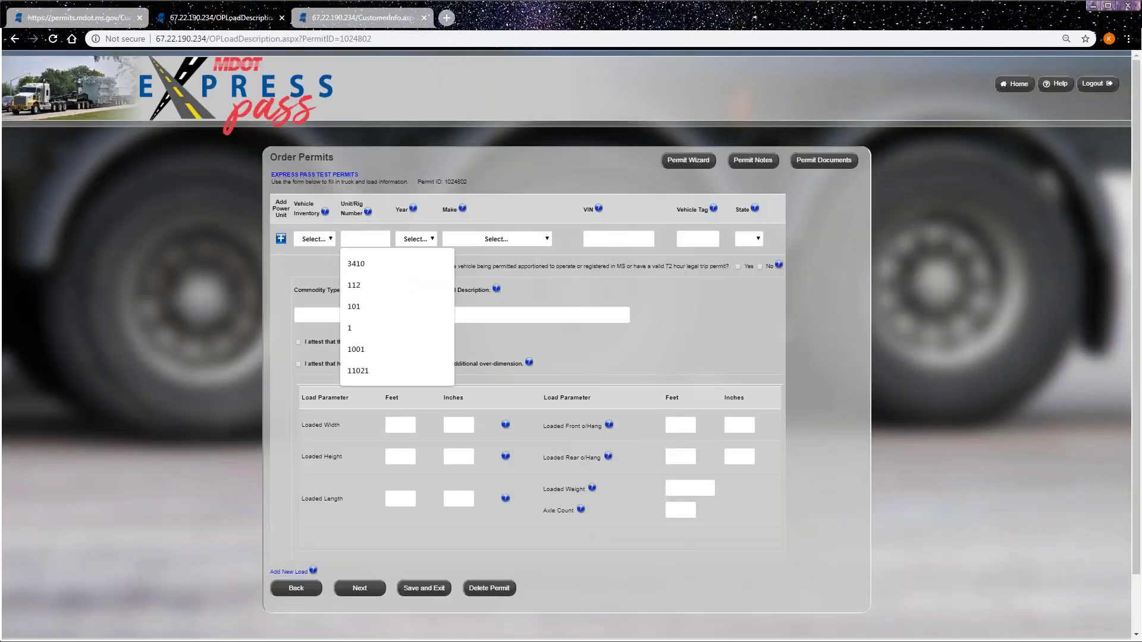
{"action": "type", "text": "111"}
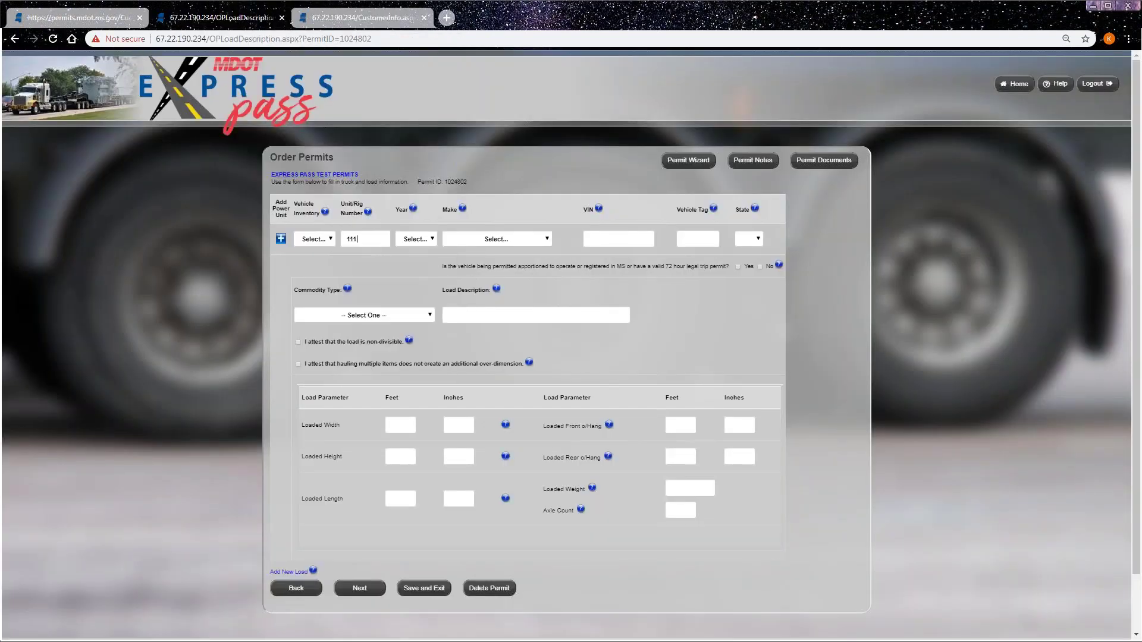
{"action": "type", "text": "1"}
{"action": "left_click", "coordinate": [423, 239]}
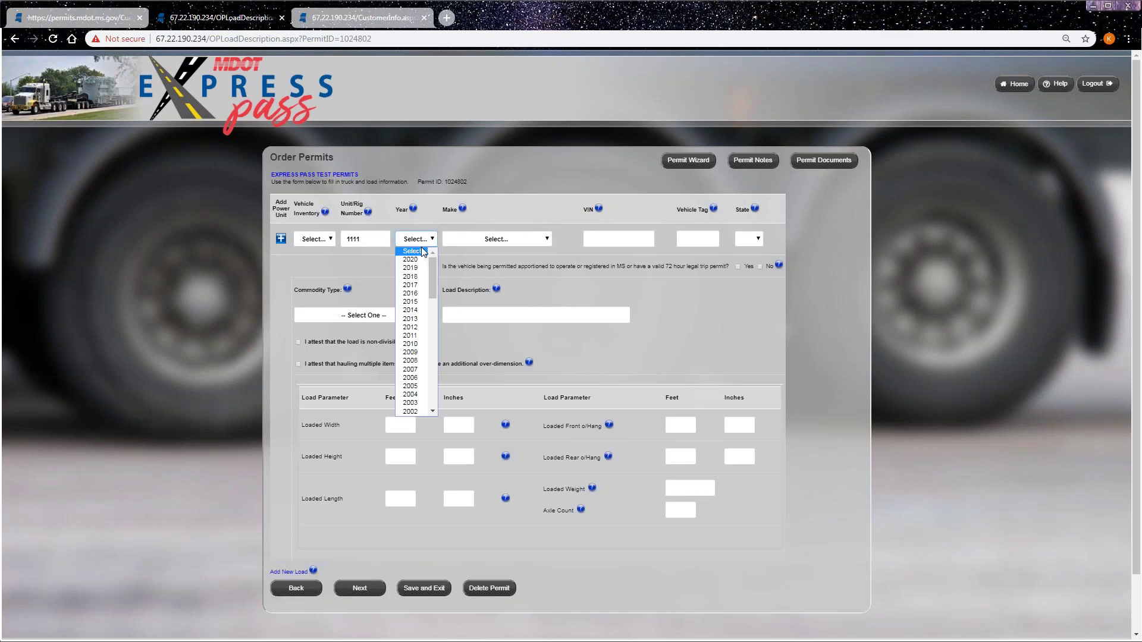
{"action": "left_click", "coordinate": [422, 278]}
- Set make to MERCEDES, autofill the VIN and vehicle tag, and choose registration state MS
{"action": "left_click", "coordinate": [496, 239]}
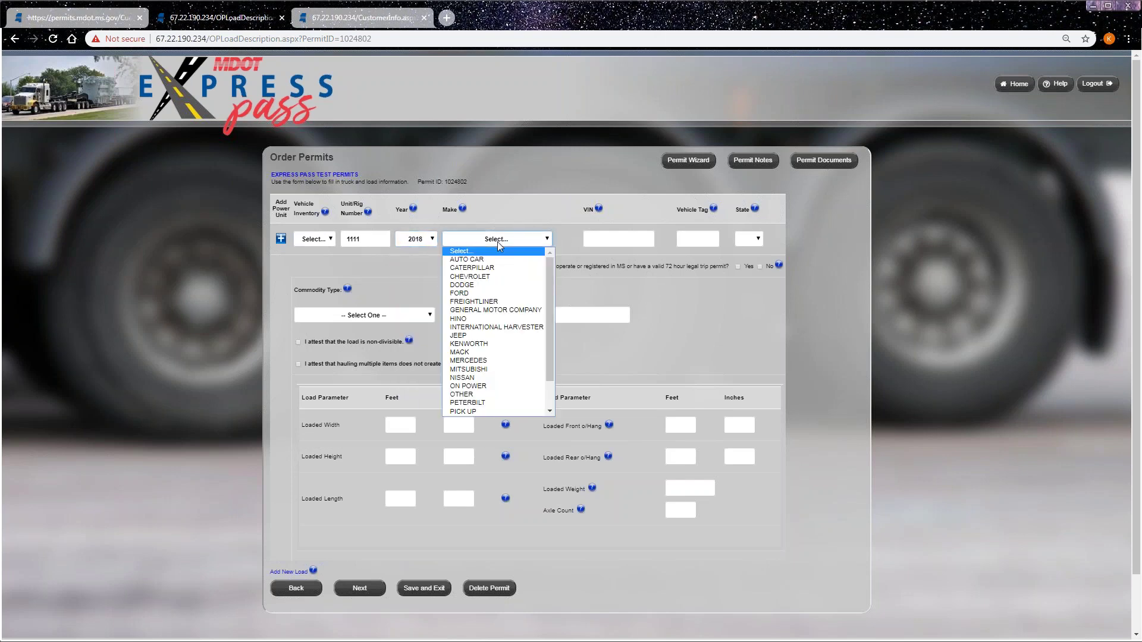
{"action": "left_click", "coordinate": [497, 361]}
{"action": "left_click", "coordinate": [609, 245]}
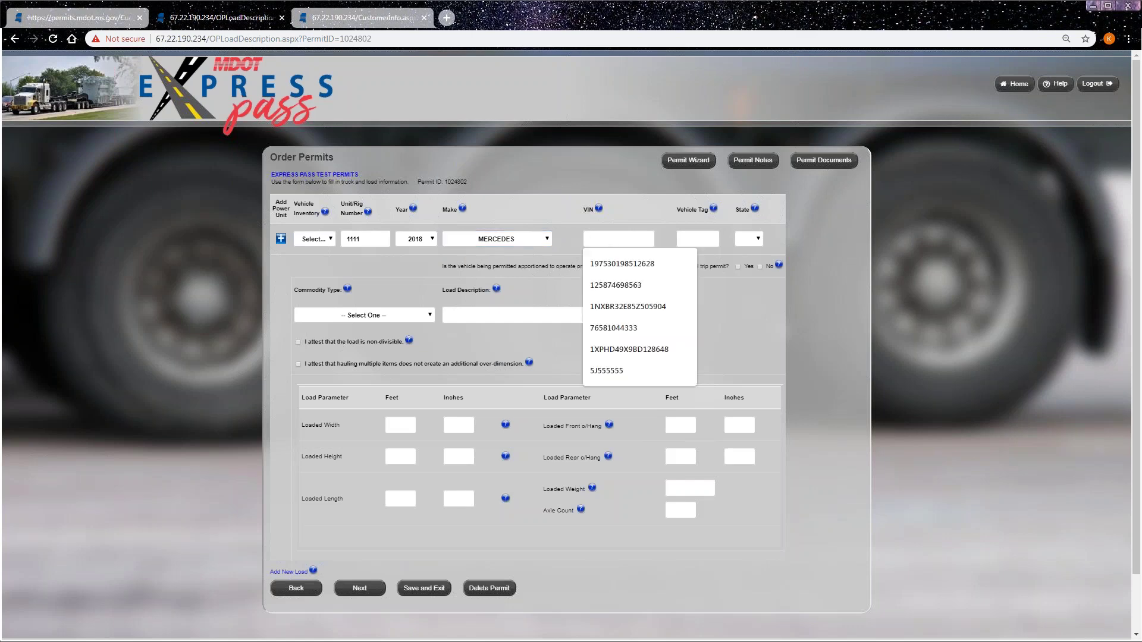
{"action": "left_click", "coordinate": [622, 264]}
{"action": "left_click", "coordinate": [678, 241]}
{"action": "left_click", "coordinate": [705, 265]}
{"action": "left_click", "coordinate": [756, 239]}
{"action": "left_click", "coordinate": [759, 412]}
{"action": "left_click", "coordinate": [760, 410]}
{"action": "left_click", "coordinate": [760, 410]}
{"action": "left_click", "coordinate": [760, 410]}
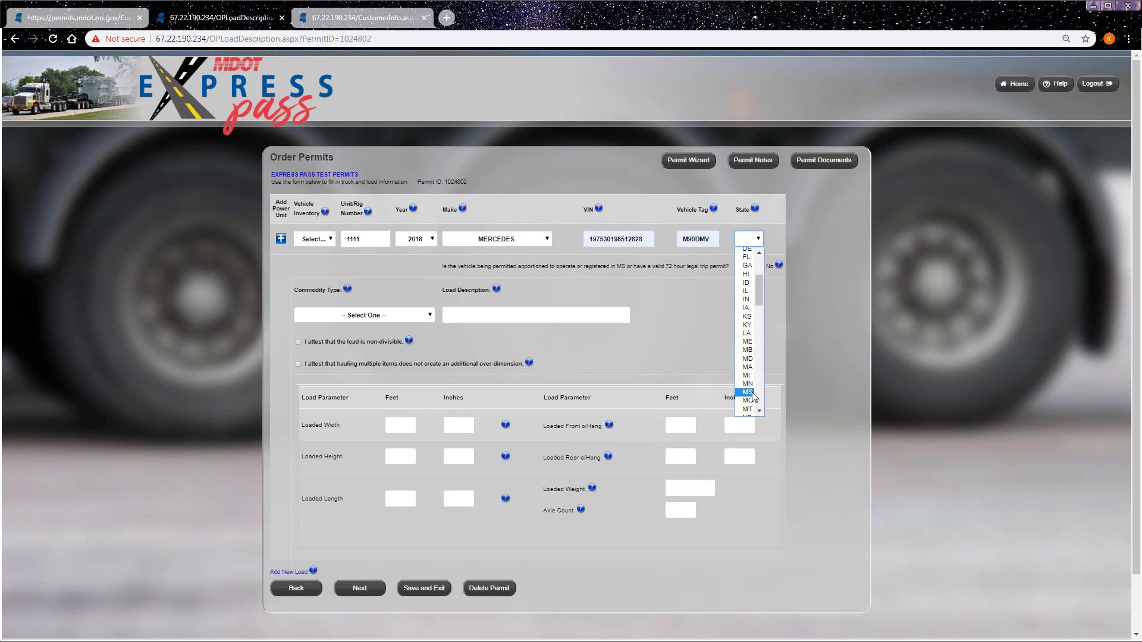
{"action": "left_click", "coordinate": [751, 393]}
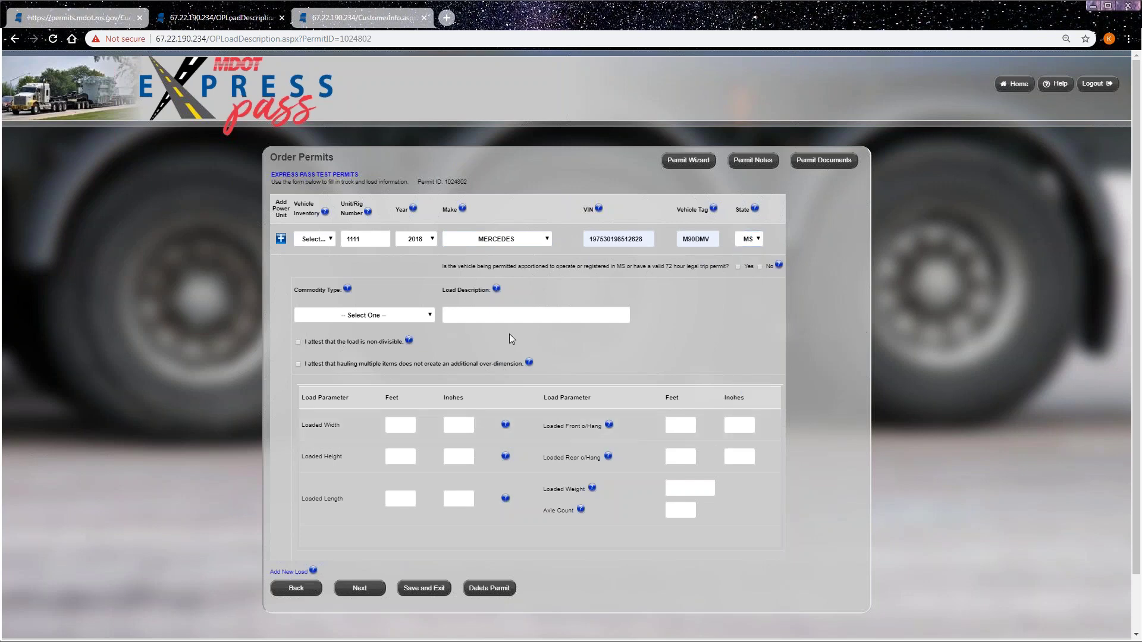
{"action": "left_click", "coordinate": [411, 317]}
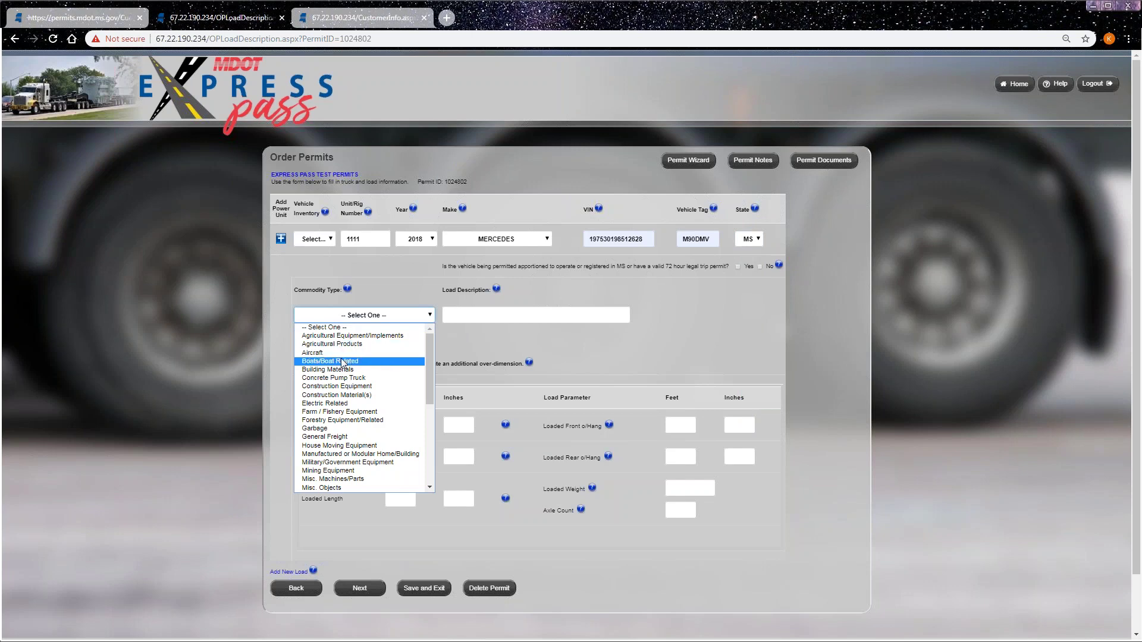
- Set the commodity and load description to General Freight and attest the load is non-divisible
{"action": "left_click", "coordinate": [339, 437]}
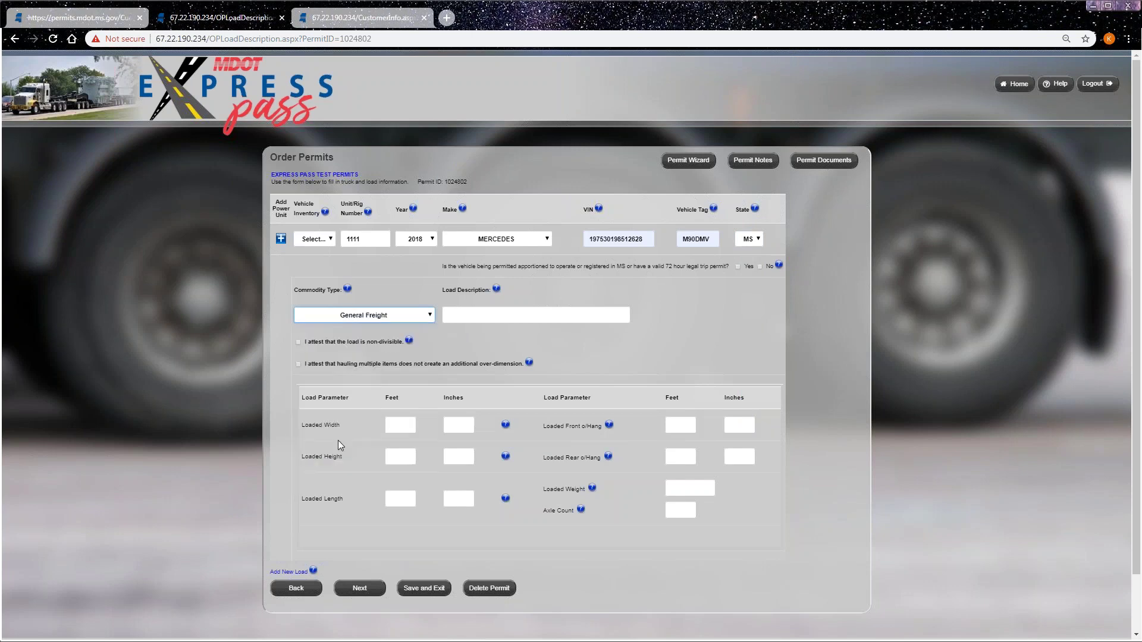
{"action": "left_click", "coordinate": [498, 321]}
{"action": "left_click", "coordinate": [484, 364]}
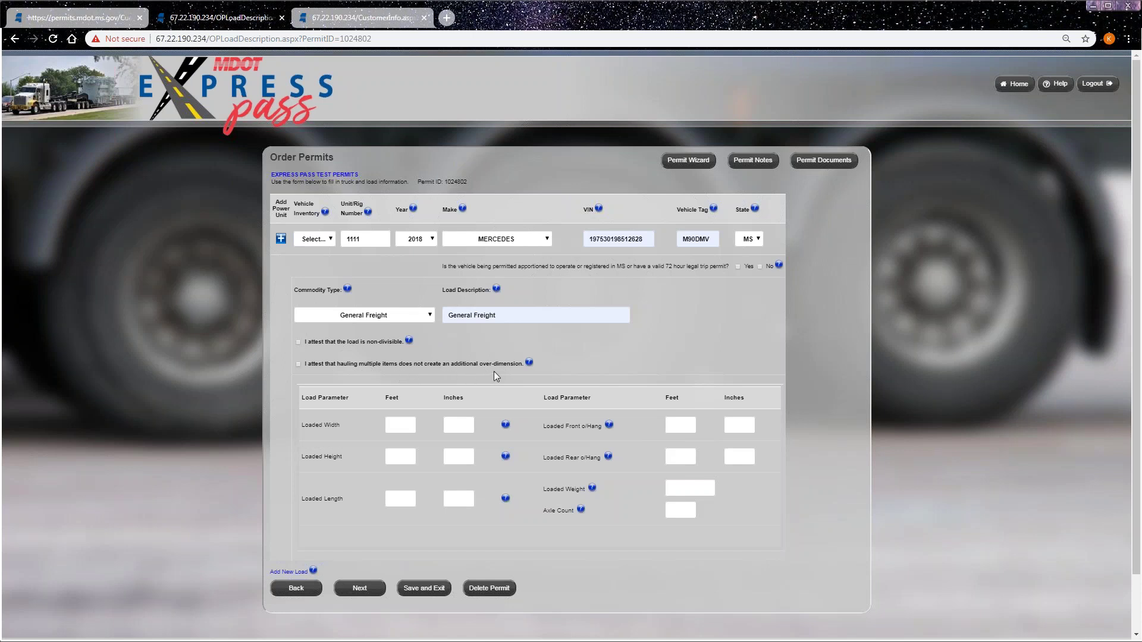
{"action": "left_click", "coordinate": [298, 343]}
- Enter loaded width 14 ft 0 in, height 13 ft 6 in, and length 99 ft
{"action": "left_click", "coordinate": [398, 425]}
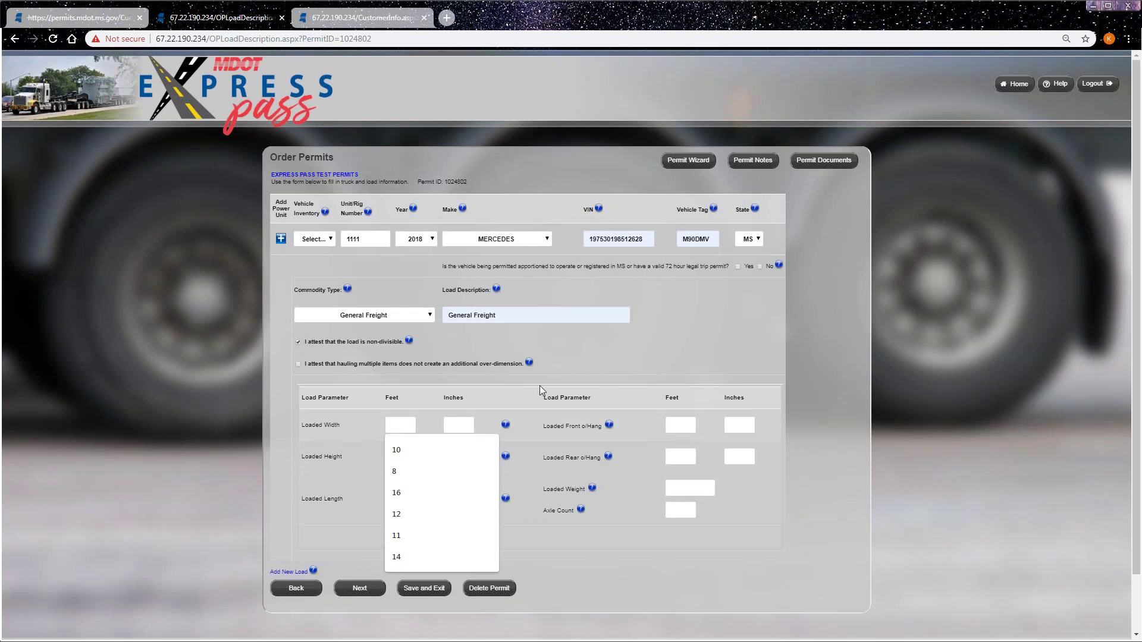
{"action": "type", "text": "14"}
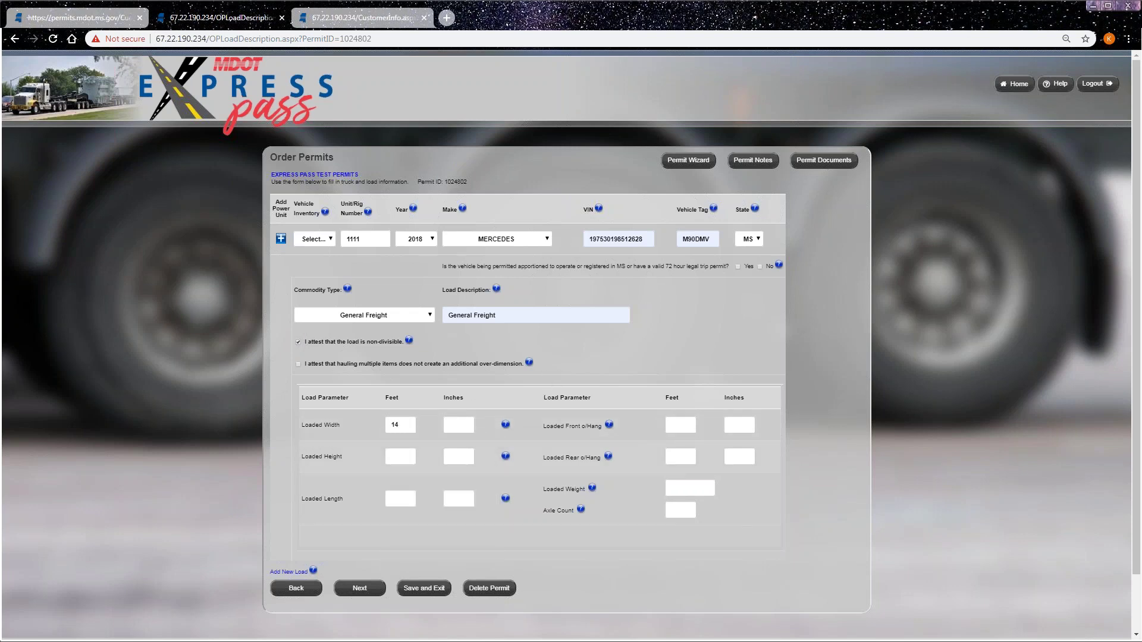
{"action": "left_click", "coordinate": [455, 426]}
{"action": "type", "text": "0"}
{"action": "left_click", "coordinate": [406, 455]}
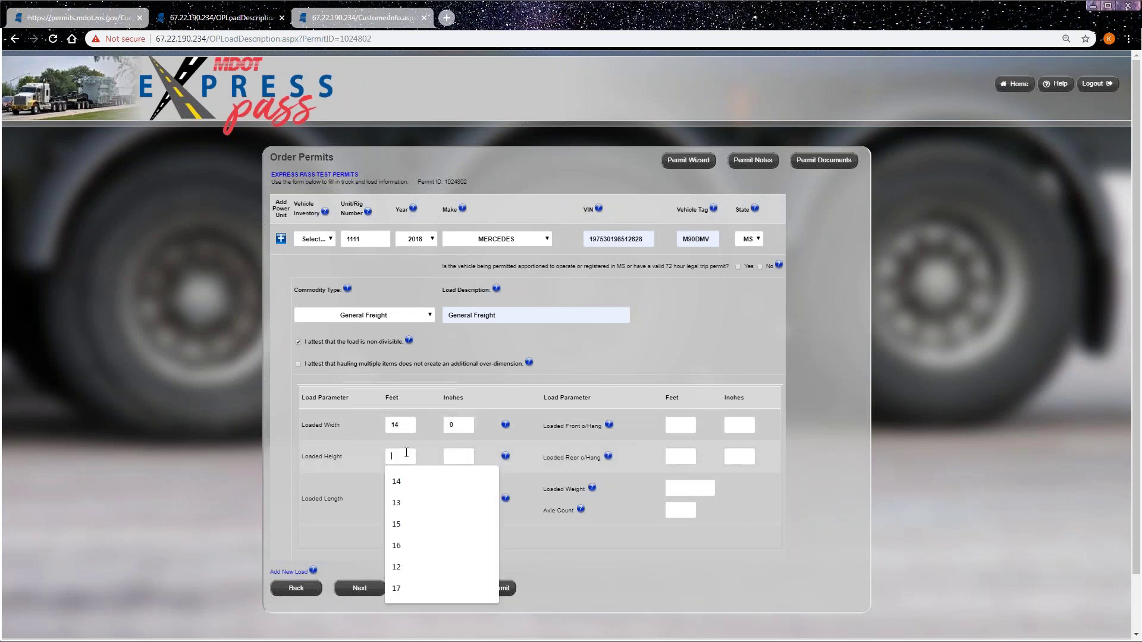
{"action": "type", "text": "13"}
{"action": "left_click", "coordinate": [458, 454]}
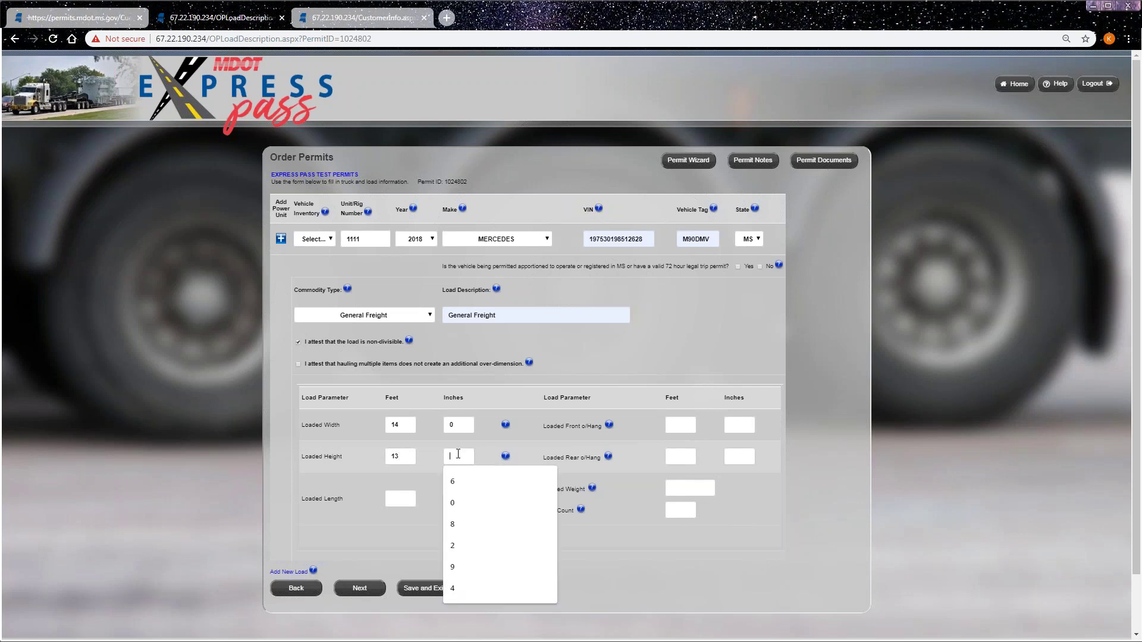
{"action": "type", "text": "6"}
{"action": "left_click", "coordinate": [400, 498]}
{"action": "type", "text": "99"}
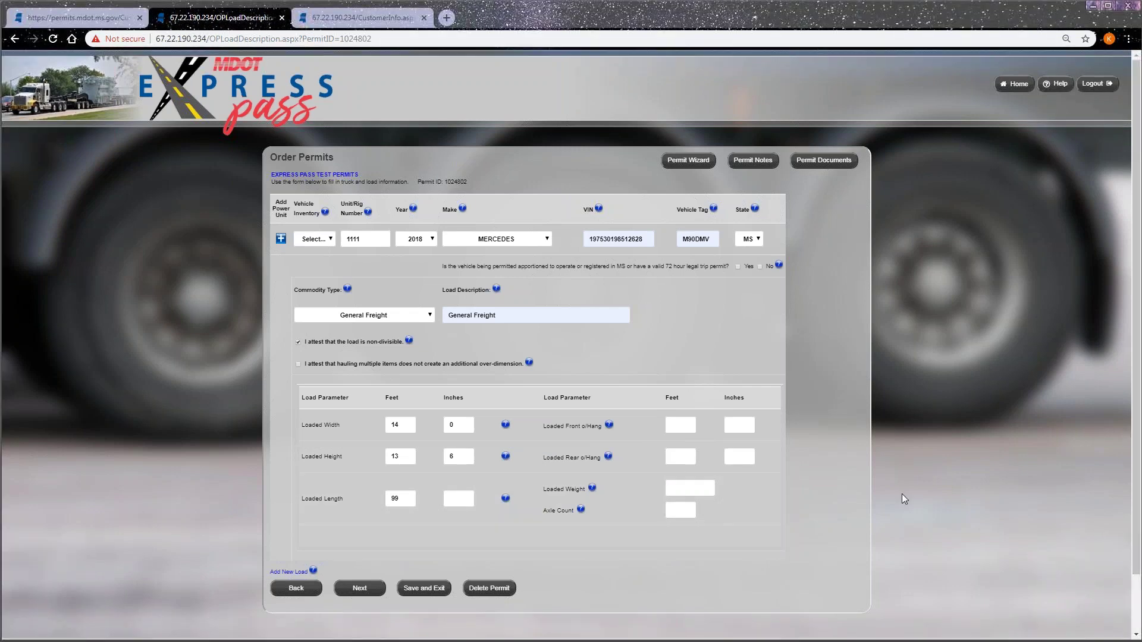
- Fill in the axle count and a total loaded weight of 154000
{"action": "left_click", "coordinate": [685, 509]}
{"action": "type", "text": "5"}
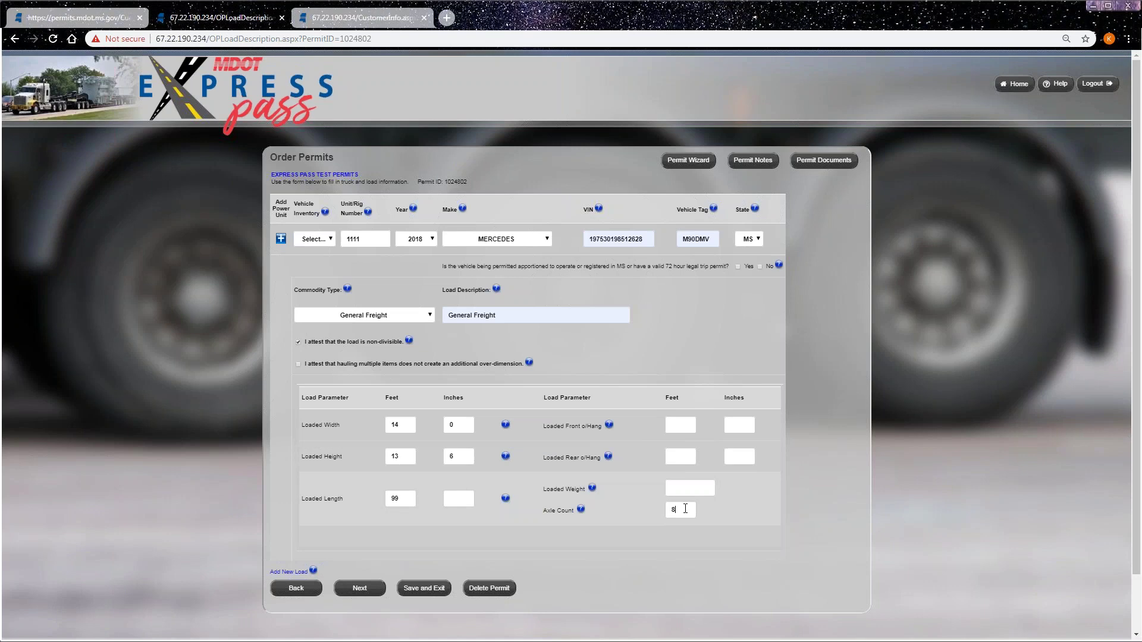
{"action": "left_click", "coordinate": [685, 488]}
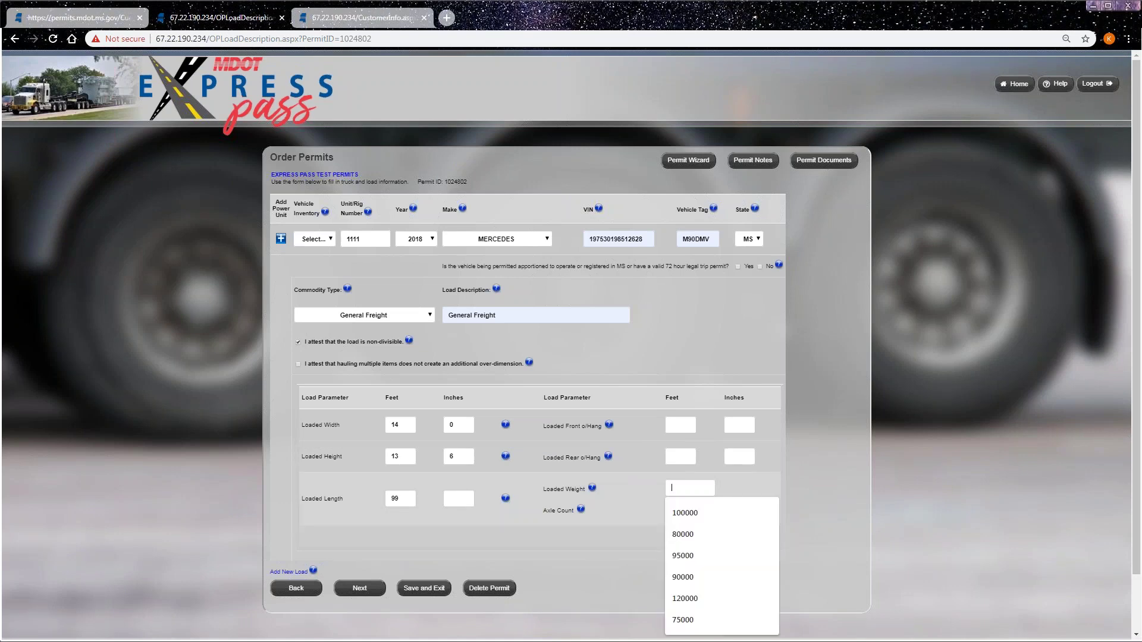
{"action": "type", "text": "154000"}
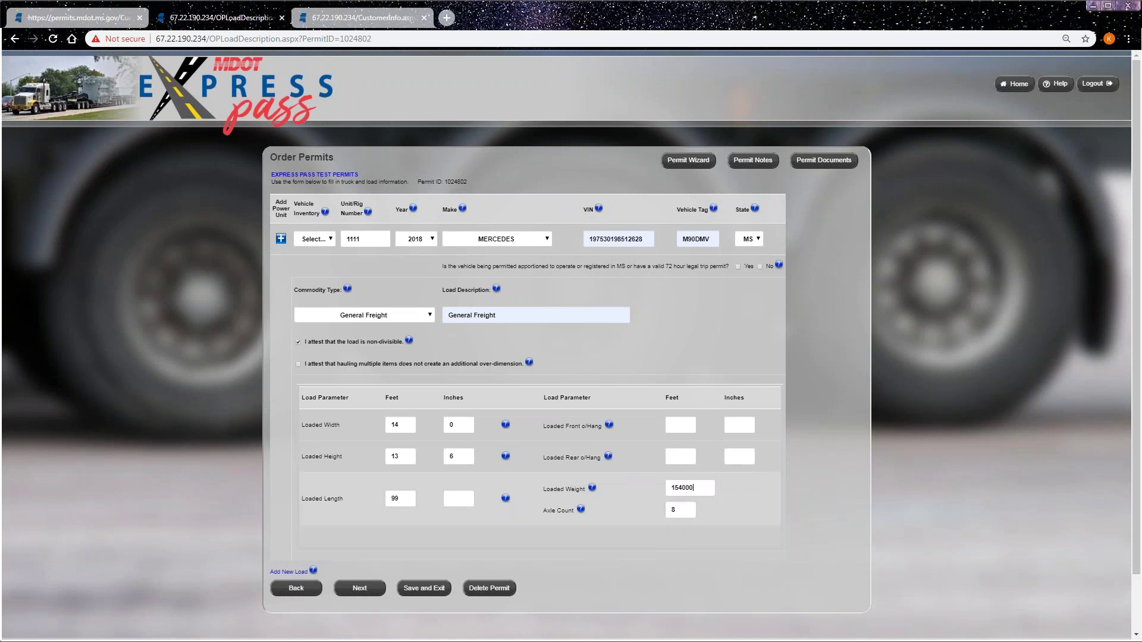
{"action": "left_click", "coordinate": [779, 509]}
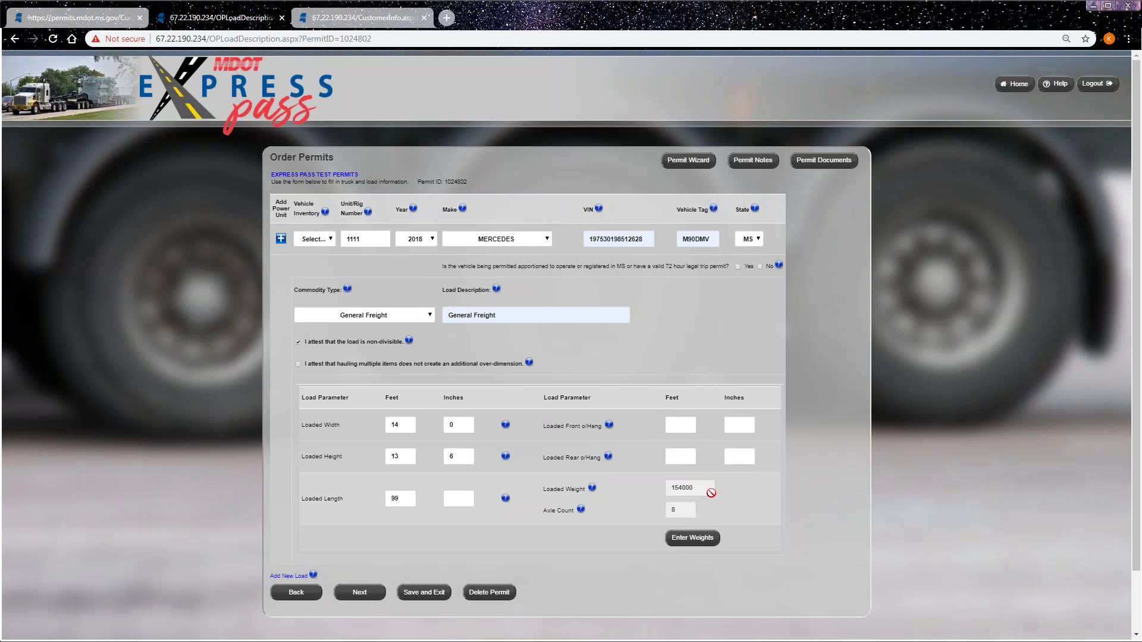
- Open the axle weights form, set 8 axles, and give axle 1 a weight of 14000
{"action": "left_click", "coordinate": [697, 540]}
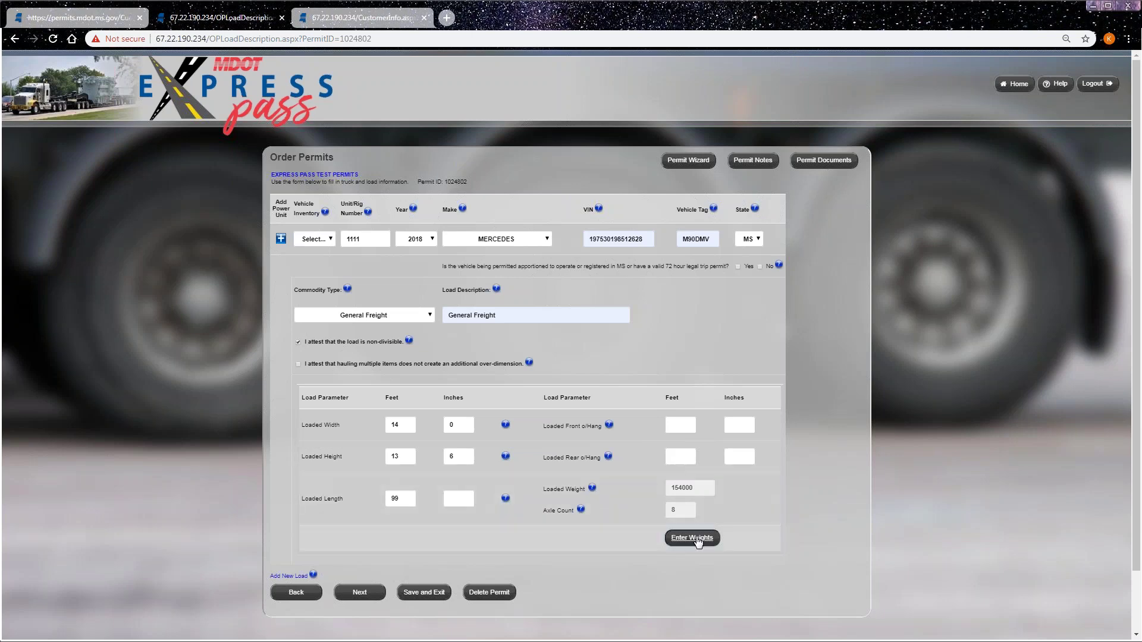
{"action": "left_click_drag", "start_coordinate": [495, 272], "coordinate": [487, 272]}
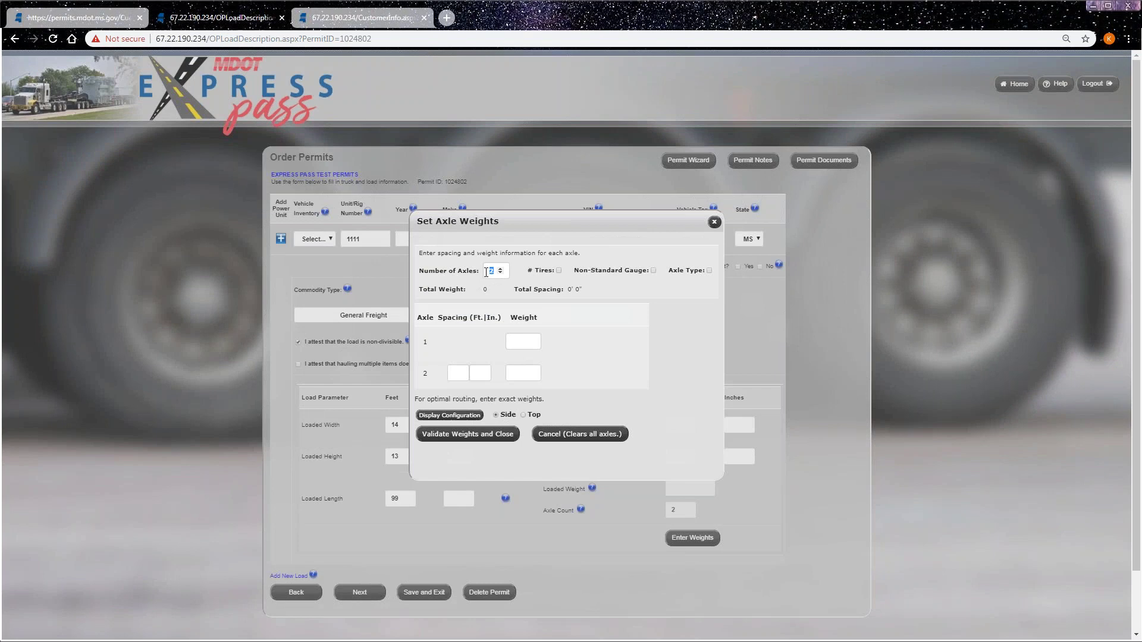
{"action": "type", "text": "8"}
{"action": "left_click", "coordinate": [636, 298]}
{"action": "left_click", "coordinate": [514, 289]}
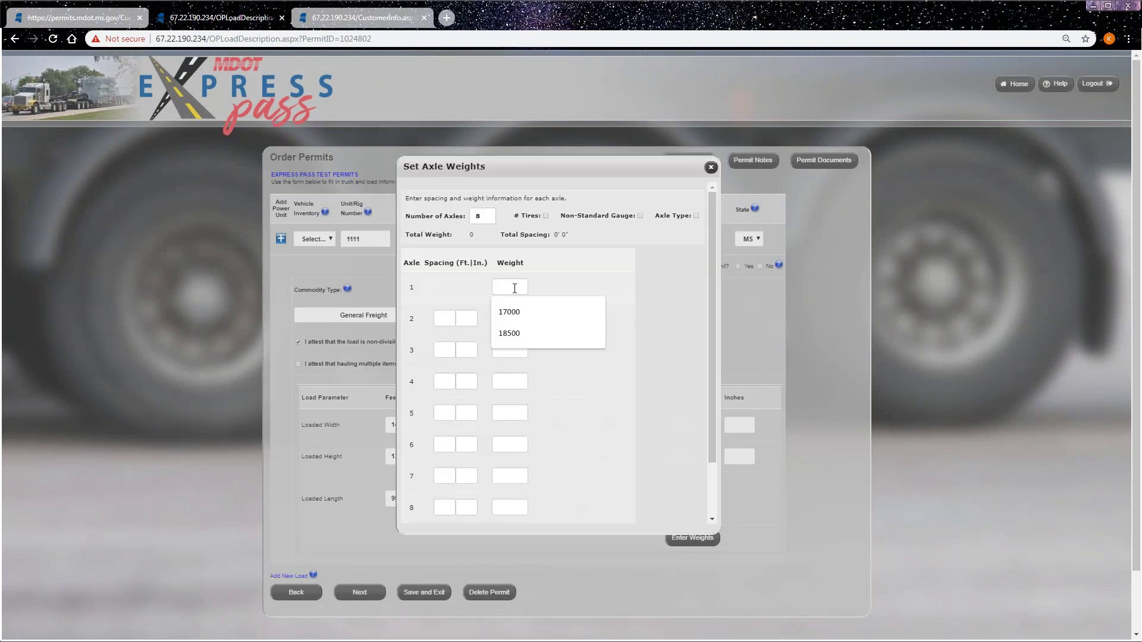
{"action": "type", "text": "14000"}
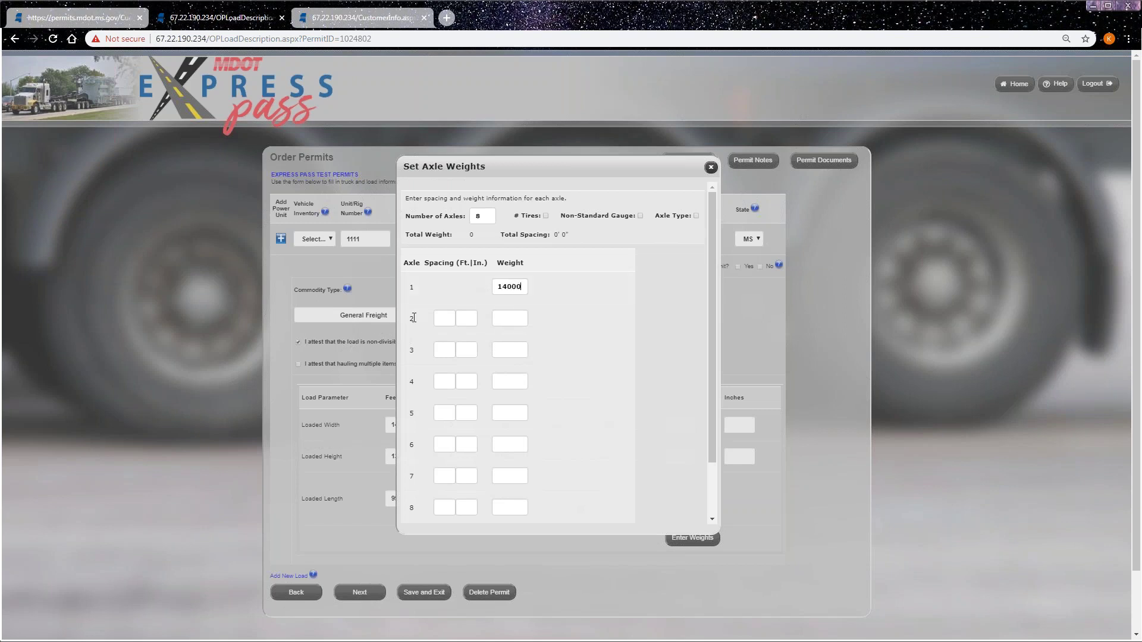
- Give axle 2 weight 20000 and enter axle spacings 17, 5, 35, 5, 5, 5, 5 feet
{"action": "left_click", "coordinate": [441, 318]}
{"action": "type", "text": "17"}
{"action": "left_click", "coordinate": [515, 317]}
{"action": "type", "text": "20000"}
{"action": "left_click", "coordinate": [449, 353]}
{"action": "type", "text": "5"}
{"action": "left_click", "coordinate": [445, 381]}
{"action": "type", "text": "35"}
{"action": "left_click", "coordinate": [449, 413]}
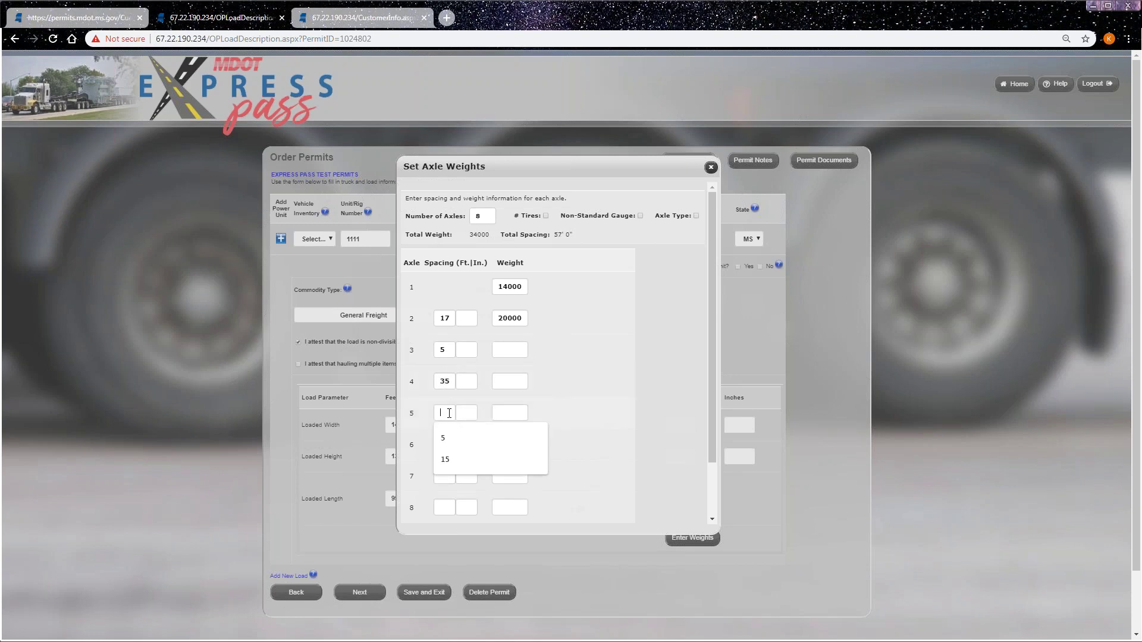
{"action": "type", "text": "5"}
{"action": "left_click", "coordinate": [450, 446]}
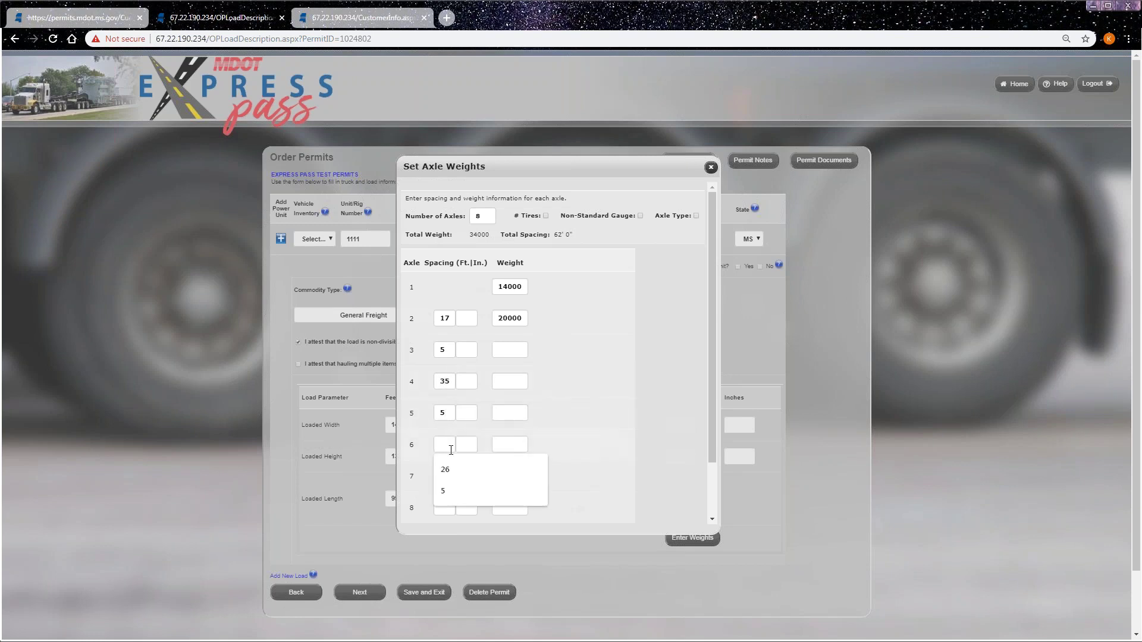
{"action": "type", "text": "5"}
{"action": "left_click", "coordinate": [451, 476]}
{"action": "type", "text": "5"}
{"action": "left_click", "coordinate": [446, 507]}
{"action": "type", "text": "5"}
- Copy axle 2's 20000 weight and paste it into axles 3 through 7
{"action": "double_click", "coordinate": [506, 318]}
{"action": "key", "text": "ctrl+c"}
{"action": "right_click", "coordinate": [503, 317]}
{"action": "left_click", "coordinate": [521, 340]}
{"action": "right_click", "coordinate": [515, 349]}
{"action": "left_click", "coordinate": [543, 419]}
{"action": "key", "text": "Tab"}
{"action": "right_click", "coordinate": [512, 382]}
{"action": "left_click", "coordinate": [543, 451]}
{"action": "right_click", "coordinate": [512, 413]}
{"action": "left_click", "coordinate": [543, 482]}
{"action": "right_click", "coordinate": [513, 444]}
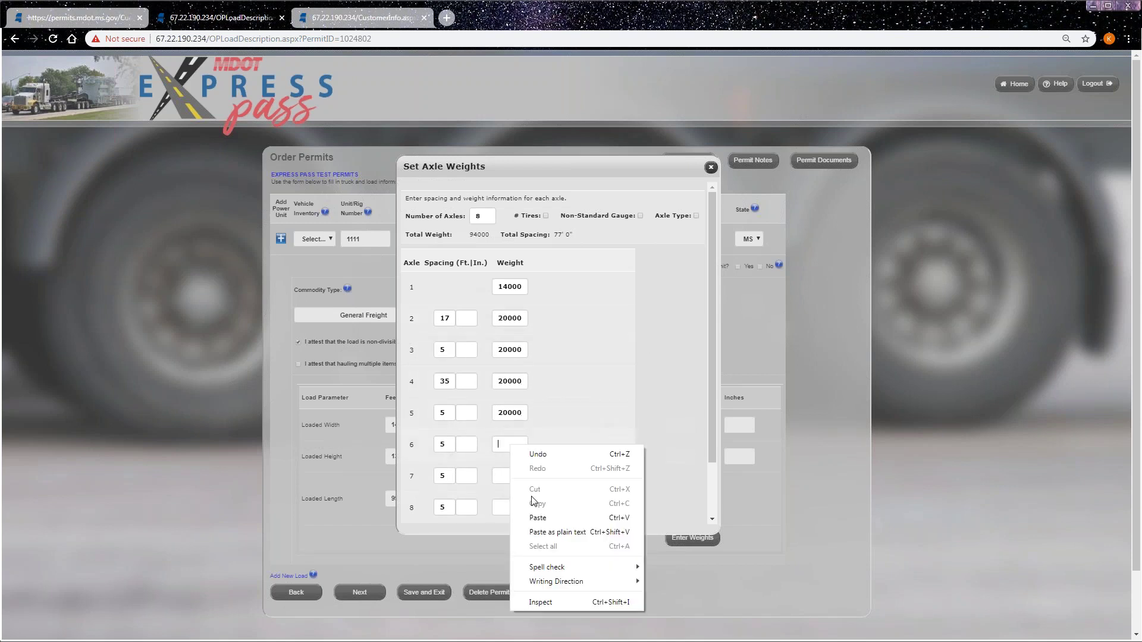
{"action": "left_click", "coordinate": [543, 514]}
{"action": "right_click", "coordinate": [505, 476]}
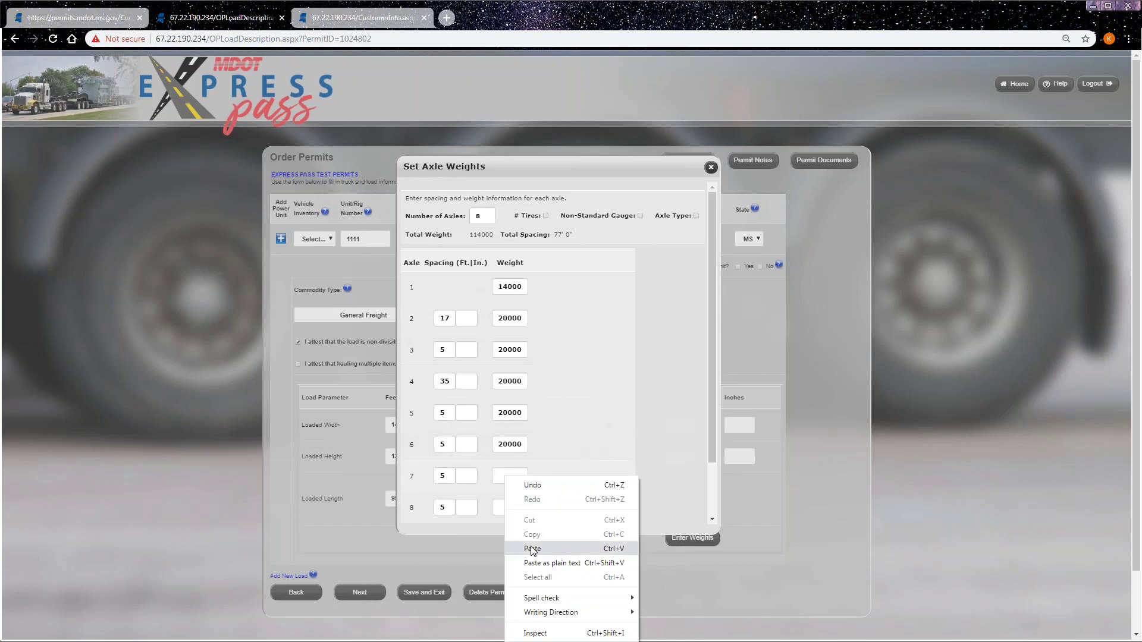
{"action": "left_click", "coordinate": [533, 548]}
{"action": "right_click", "coordinate": [507, 507]}
- Paste 20000 into axle 8's weight, bringing the total to 154000
{"action": "left_click", "coordinate": [534, 409]}
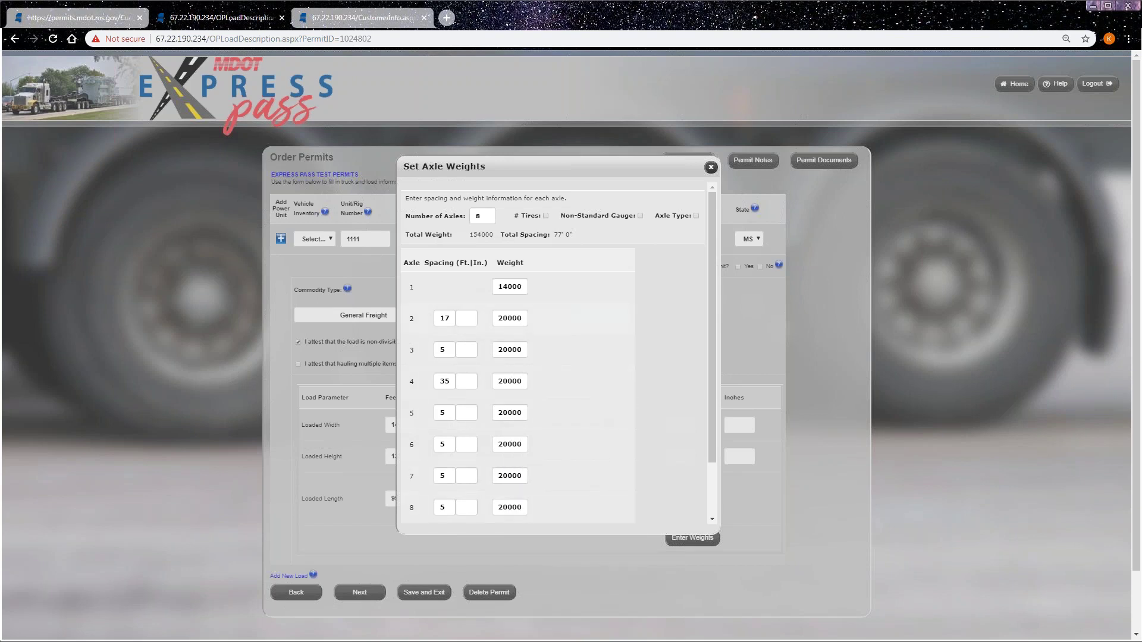
{"action": "left_click_drag", "start_coordinate": [472, 240], "coordinate": [570, 236]}
{"action": "left_click", "coordinate": [642, 344]}
{"action": "scroll", "coordinate": [641, 337], "scroll_direction": "down", "scroll_amount": 2}
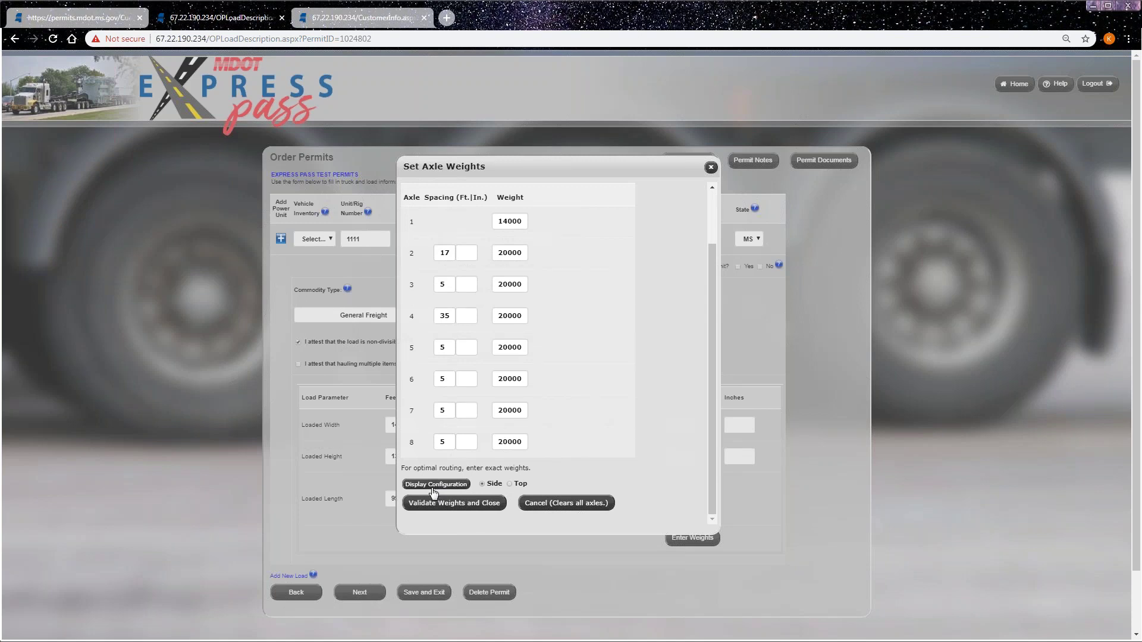
- View the axle configuration diagram in top view, then side view, closing it each time
{"action": "left_click", "coordinate": [509, 485]}
{"action": "left_click", "coordinate": [435, 484]}
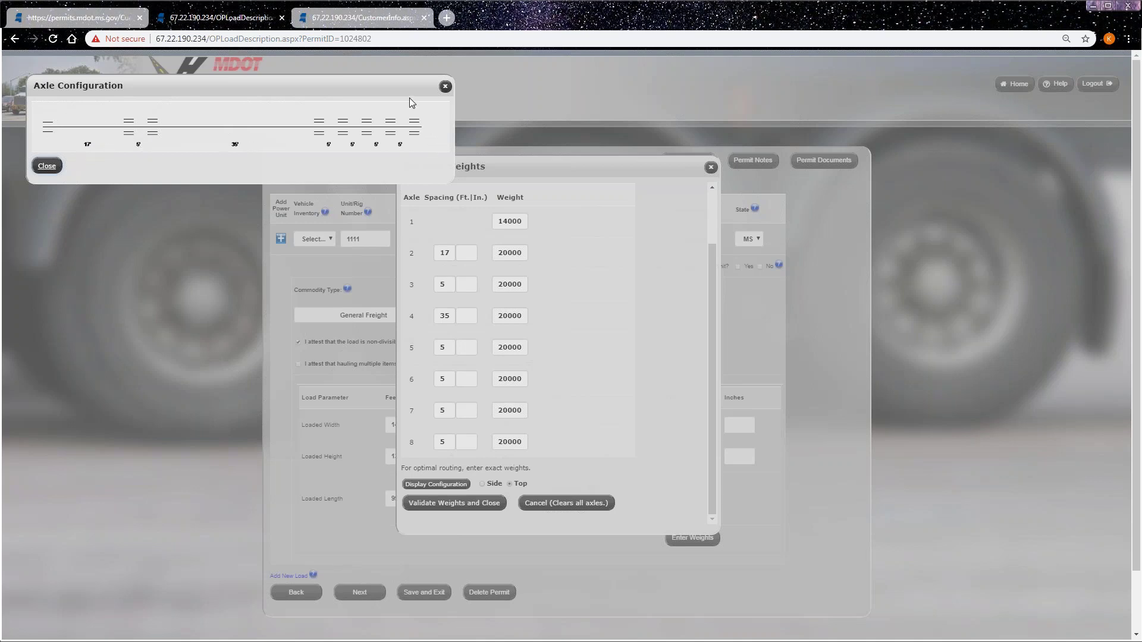
{"action": "left_click", "coordinate": [445, 86]}
{"action": "left_click", "coordinate": [483, 485]}
{"action": "left_click", "coordinate": [431, 485]}
{"action": "left_click", "coordinate": [445, 86]}
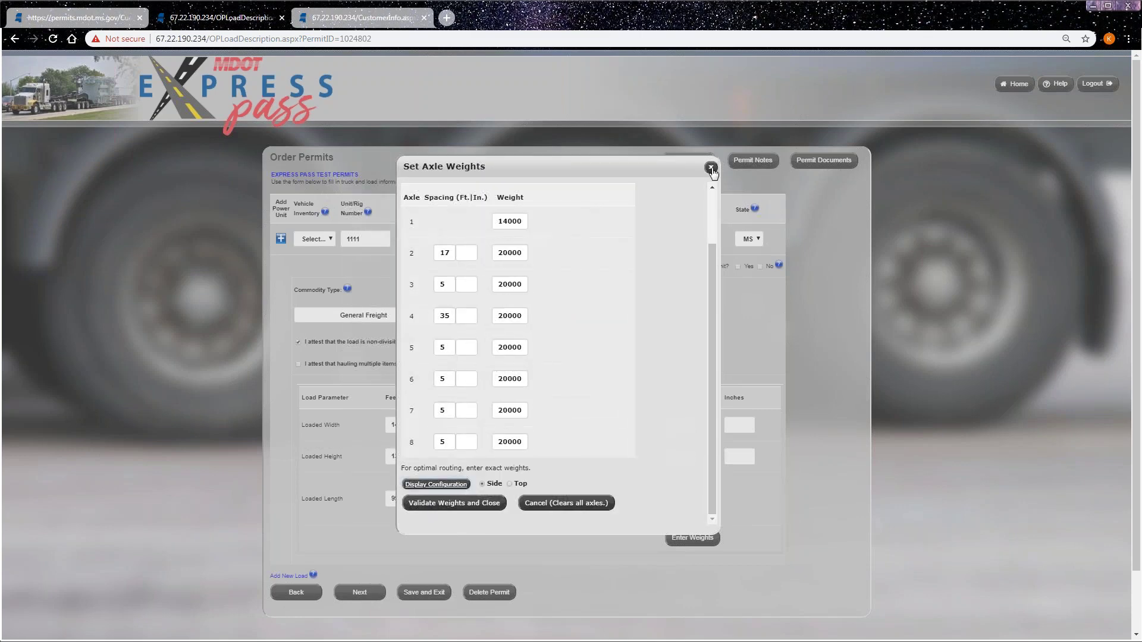
- Validate the axle weights, answer Yes to the apportioned/72-hour question, and continue to the next page
{"action": "left_click", "coordinate": [449, 503]}
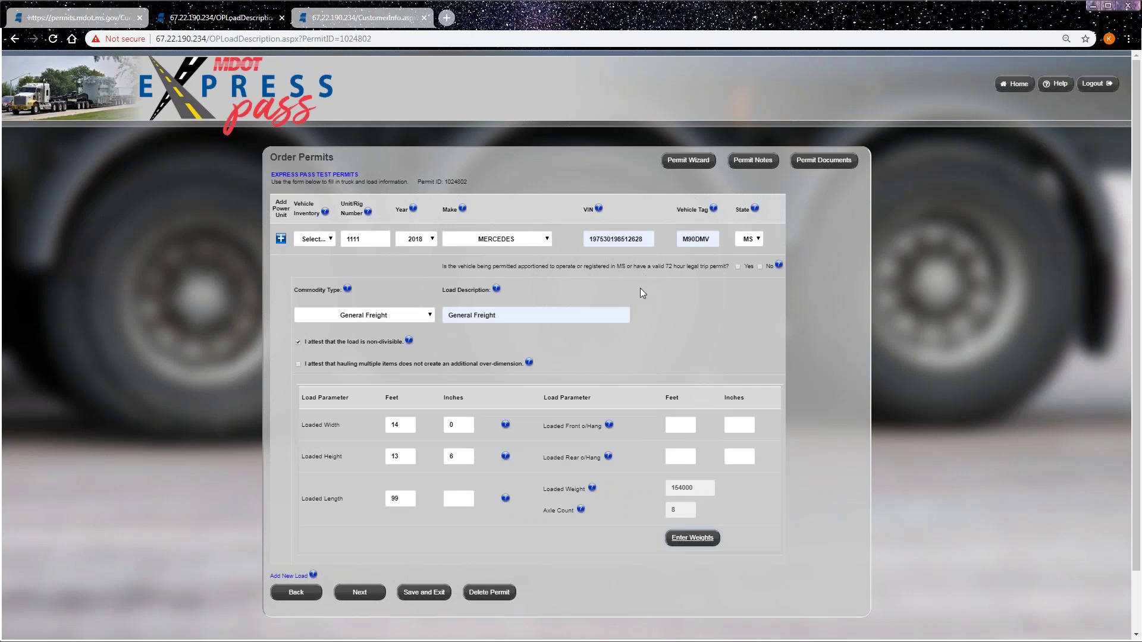
{"action": "left_click", "coordinate": [738, 267]}
{"action": "left_click", "coordinate": [760, 267]}
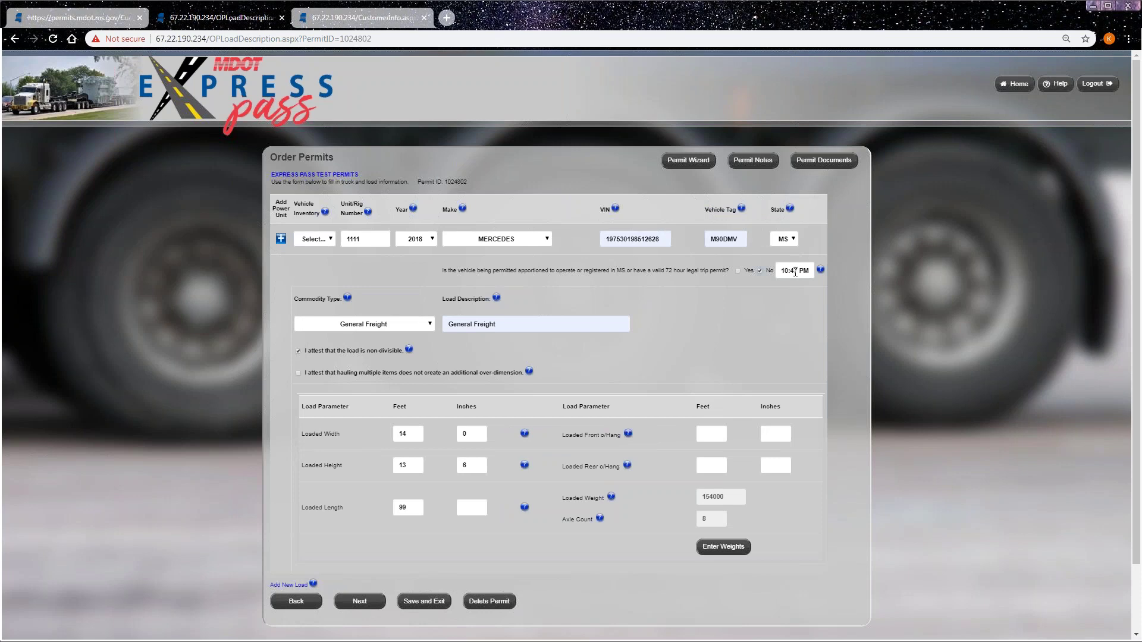
{"action": "left_click", "coordinate": [738, 270]}
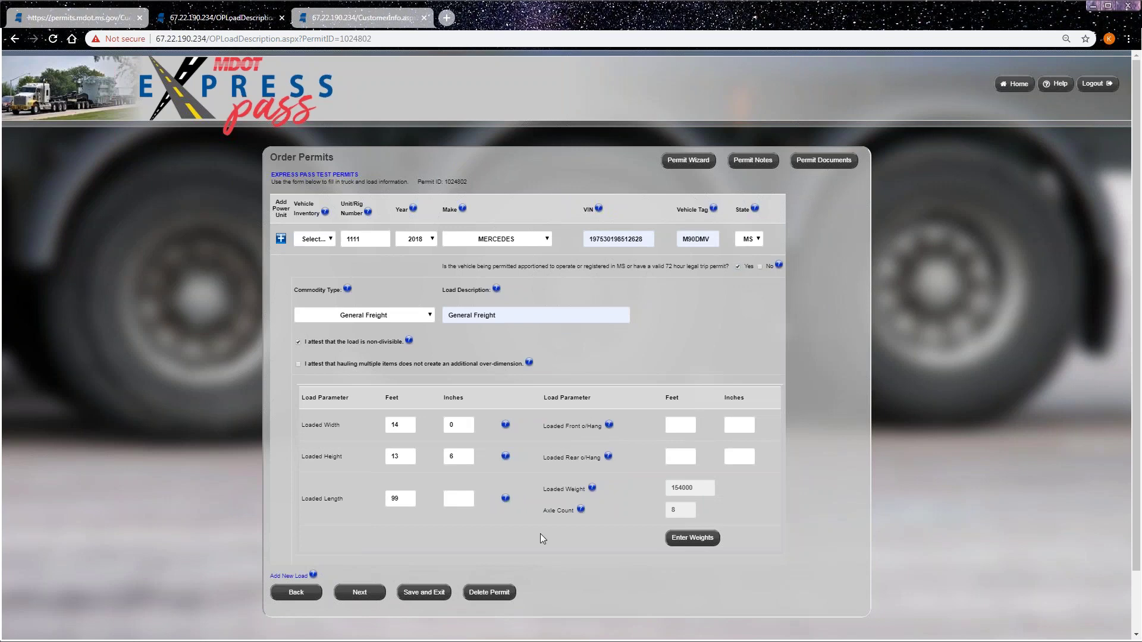
{"action": "left_click", "coordinate": [364, 593]}
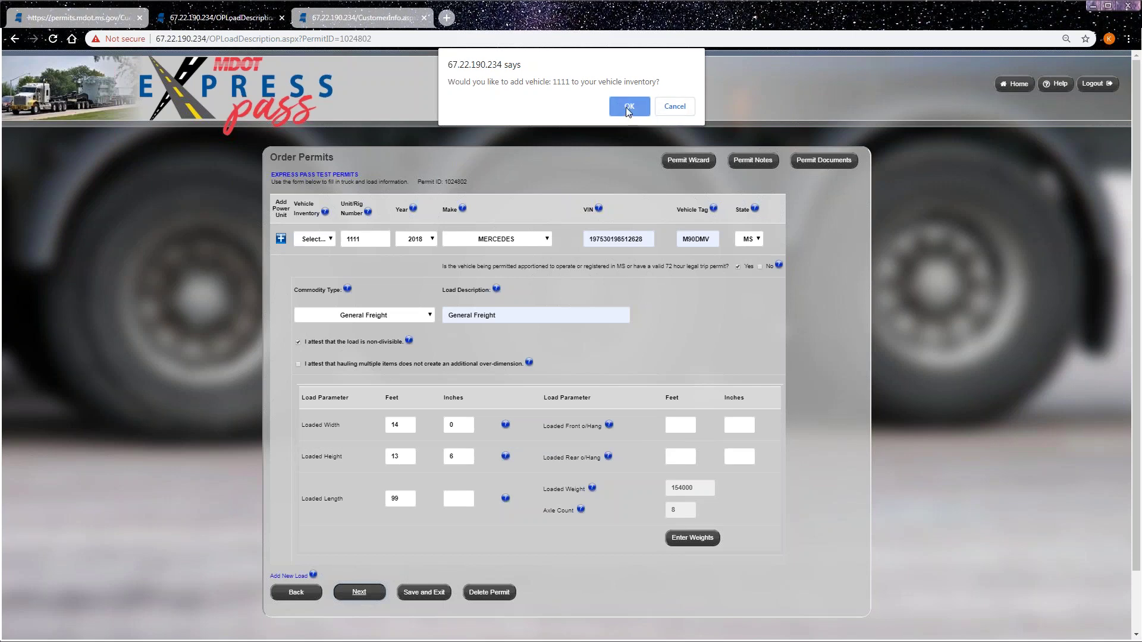
- Confirm adding vehicle 1111 to the inventory and reach the Enter a Route page
{"action": "left_click", "coordinate": [628, 107]}
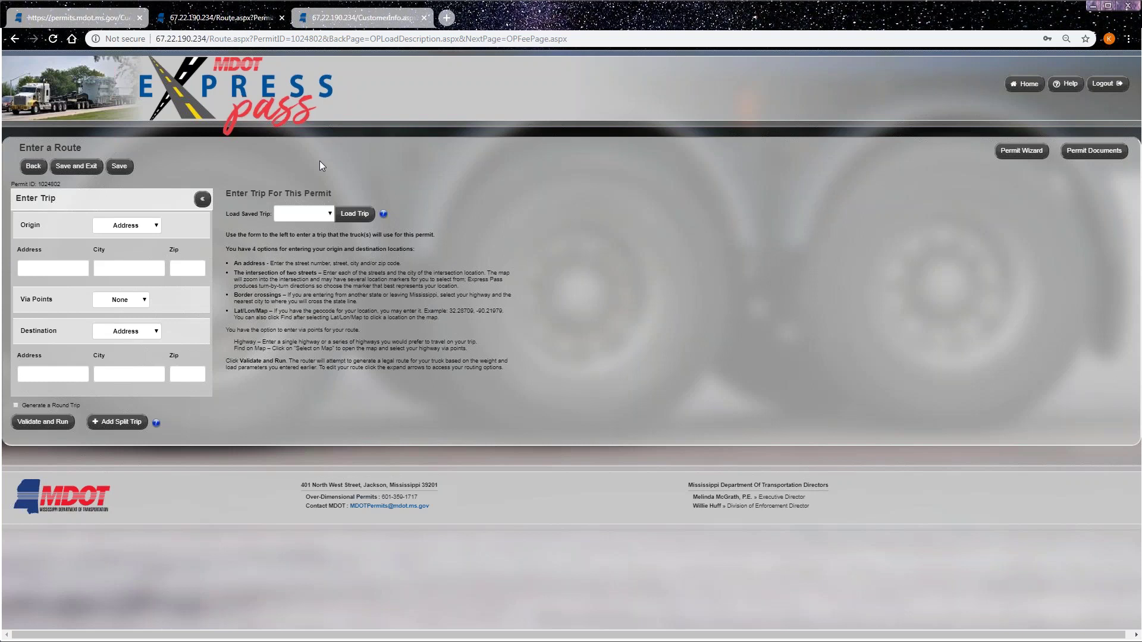
{"action": "left_click", "coordinate": [154, 225]}
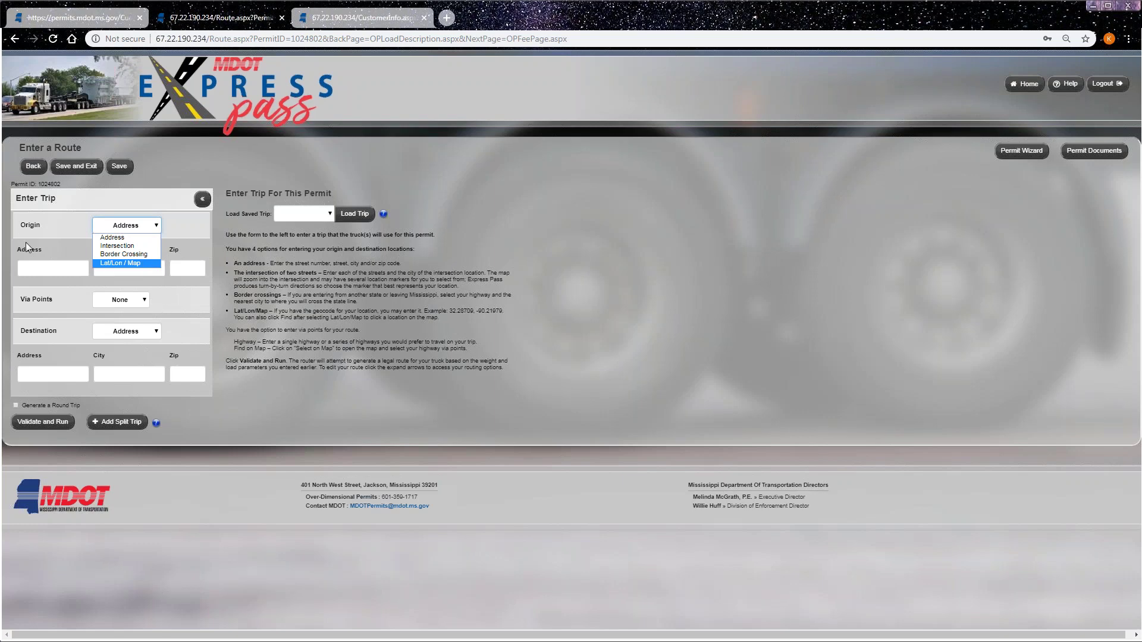
- Set the origin type to Intersection and search the map for MS-25 and MS-382
{"action": "left_click", "coordinate": [102, 222]}
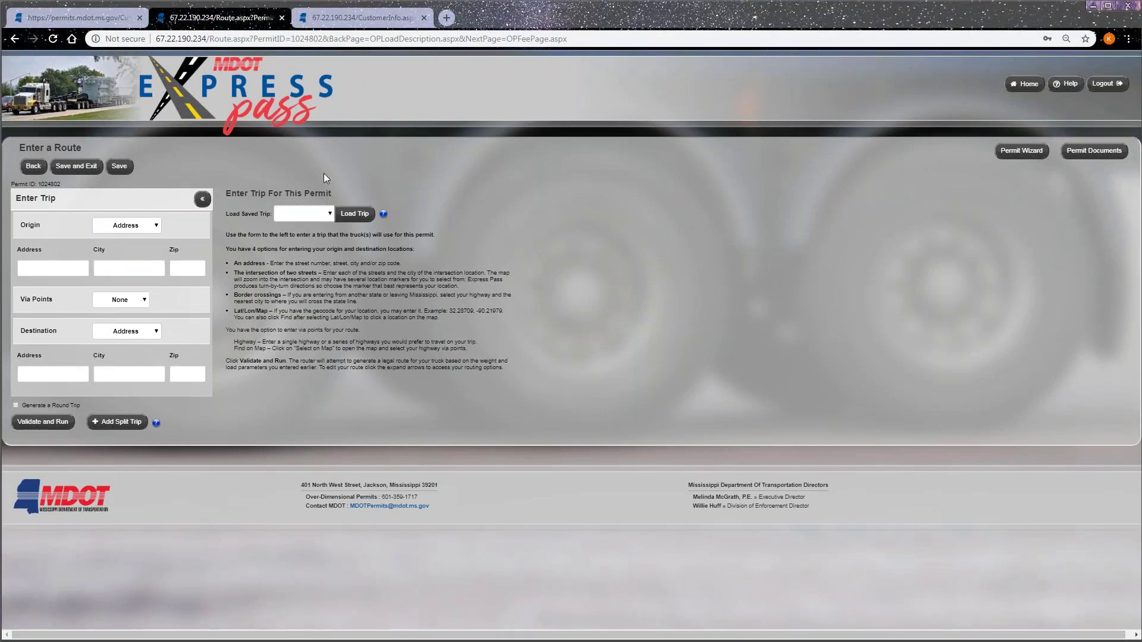
{"action": "left_click", "coordinate": [157, 227]}
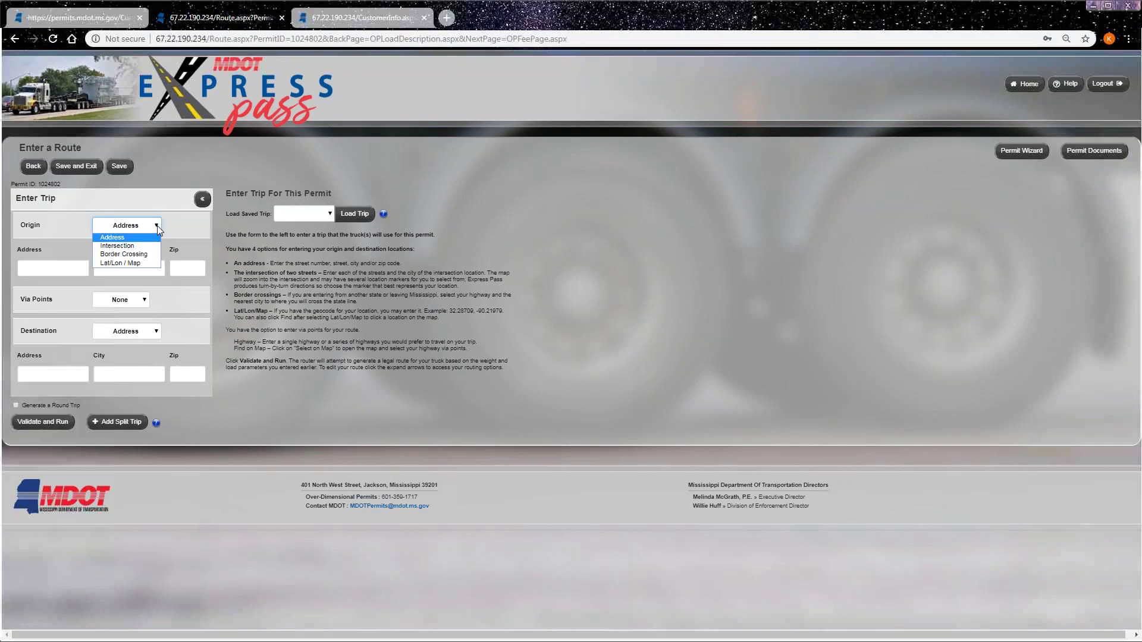
{"action": "left_click", "coordinate": [126, 246]}
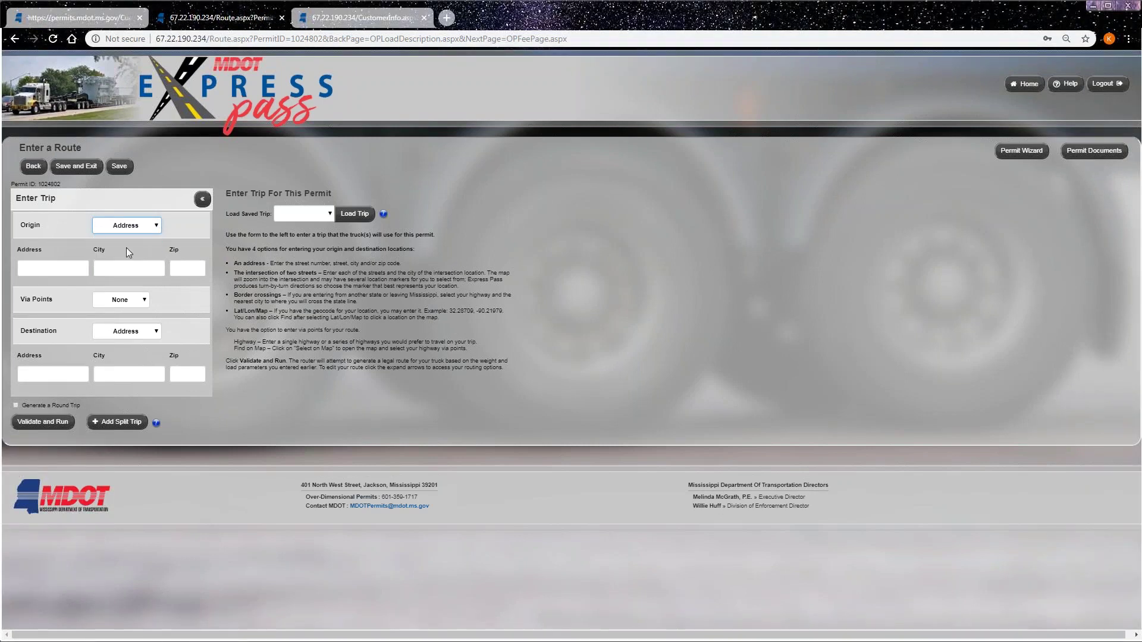
{"action": "left_click", "coordinate": [54, 281]}
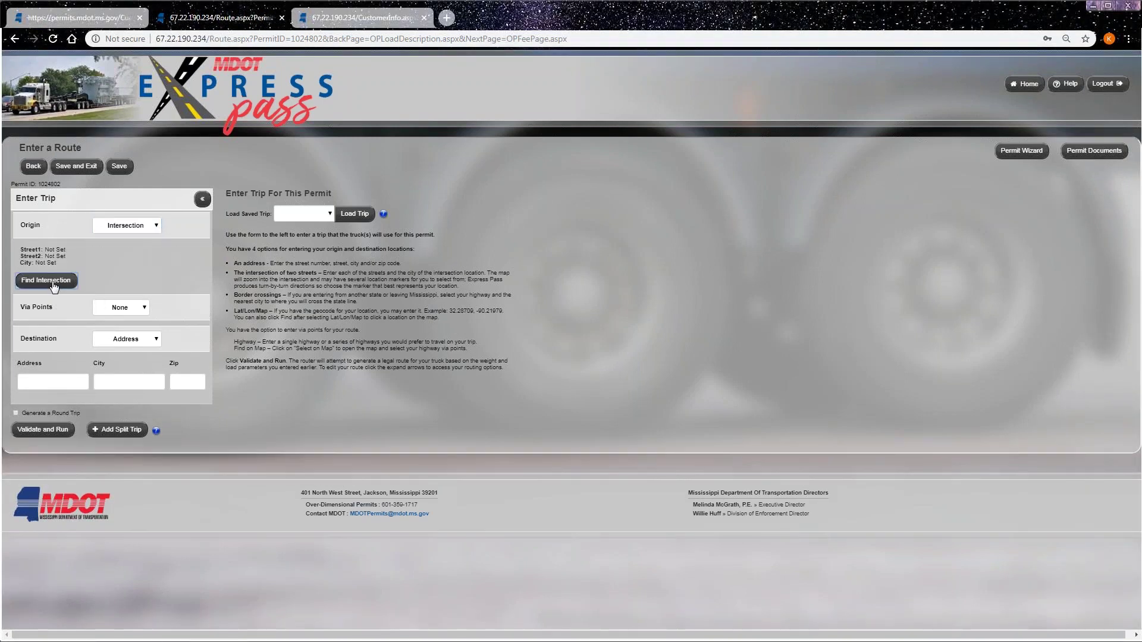
{"action": "left_click", "coordinate": [94, 235]}
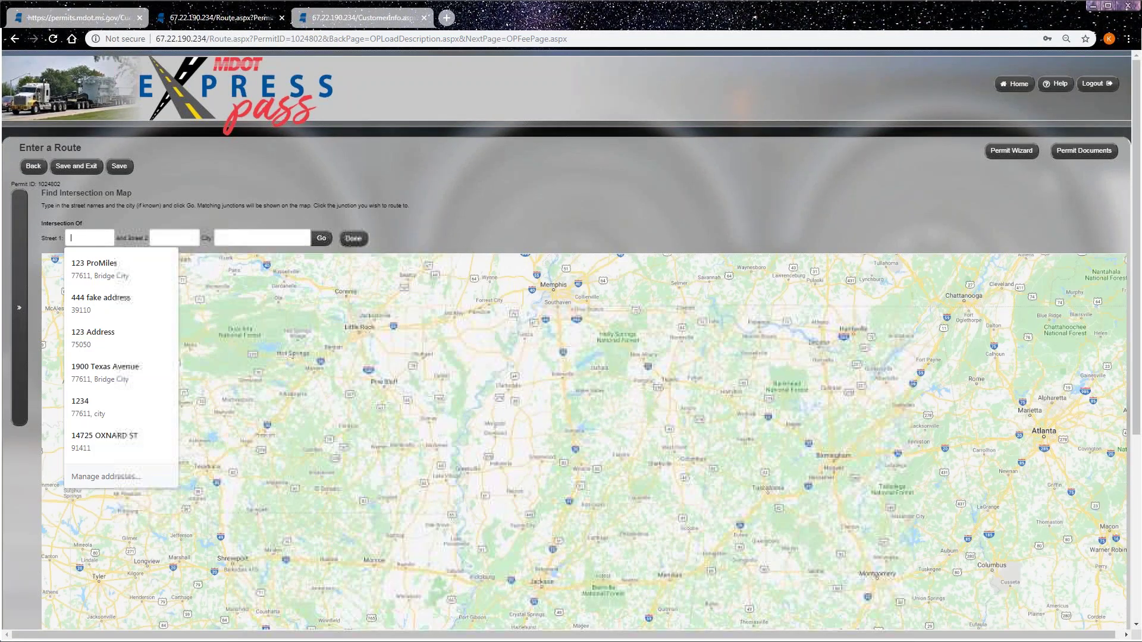
{"action": "type", "text": "MS"}
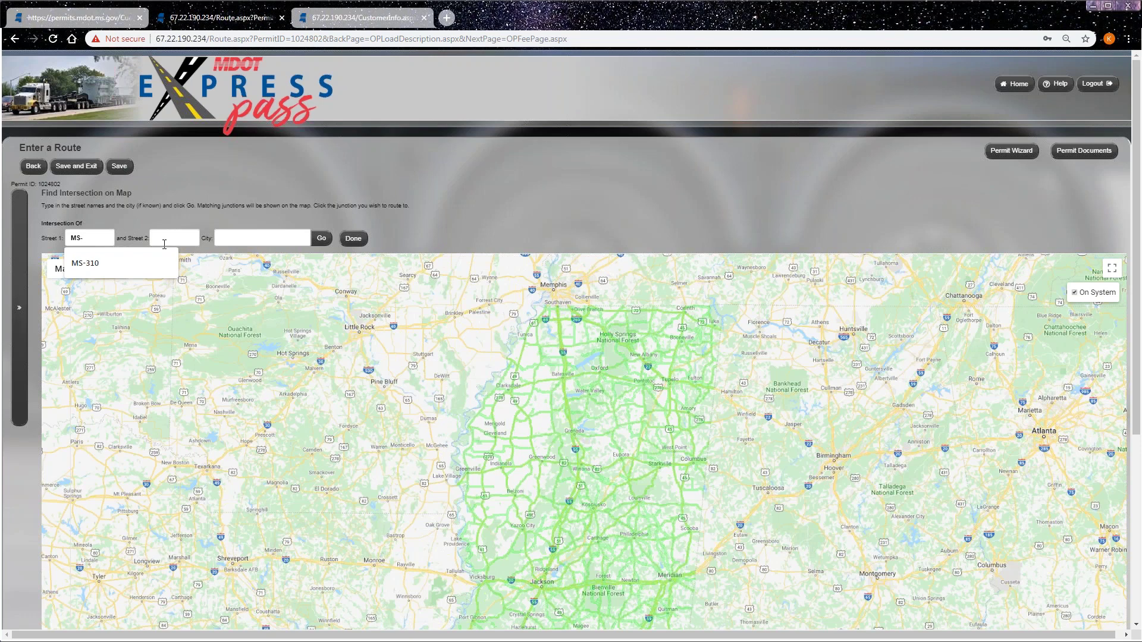
{"action": "type", "text": "-25"}
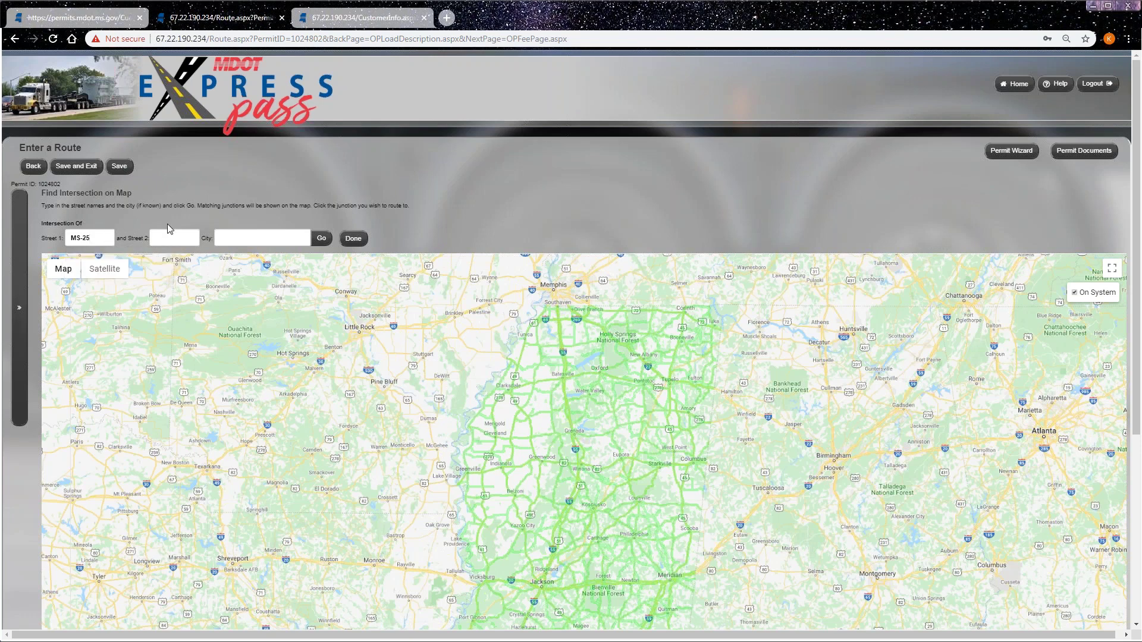
{"action": "left_click", "coordinate": [175, 238]}
{"action": "type", "text": "MS"}
{"action": "type", "text": "-382"}
{"action": "left_click", "coordinate": [267, 239]}
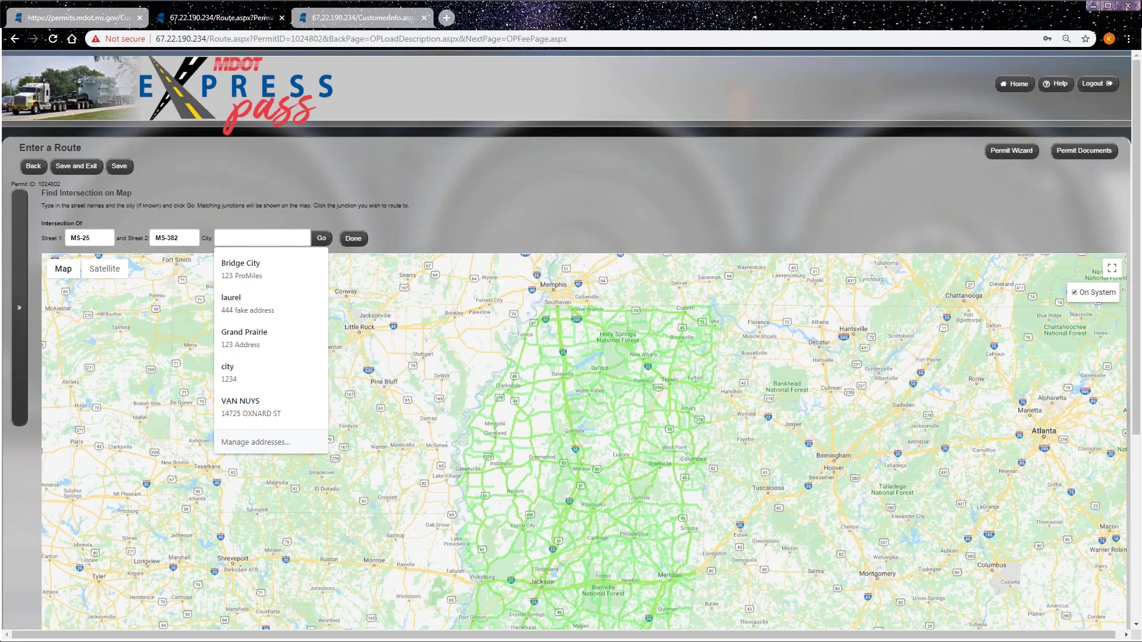
{"action": "left_click", "coordinate": [261, 236]}
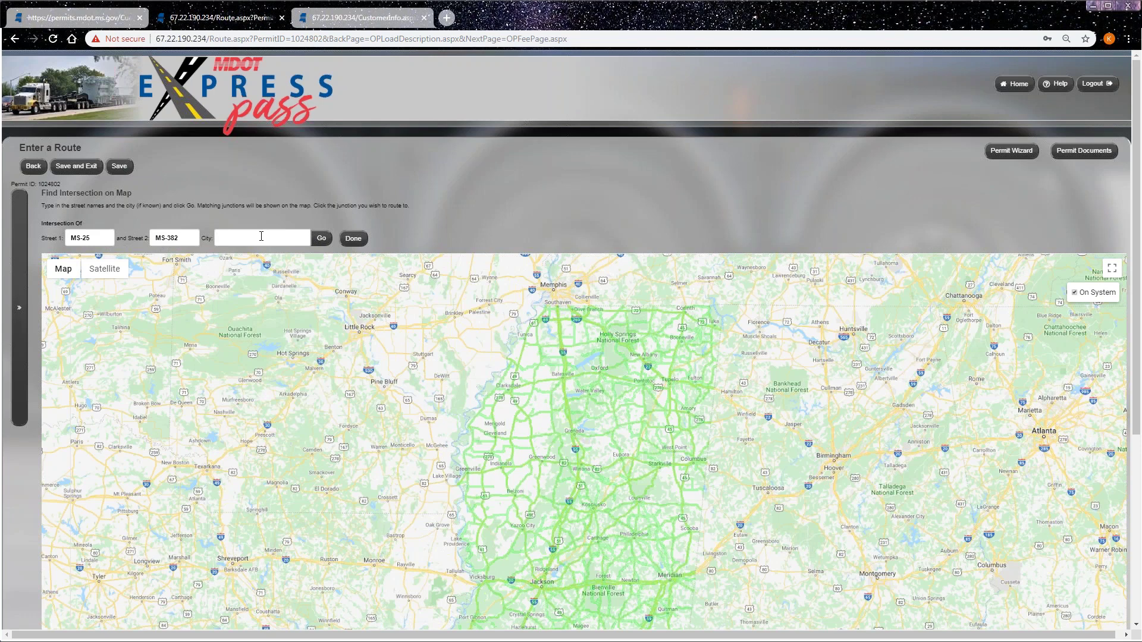
{"action": "left_click", "coordinate": [321, 239]}
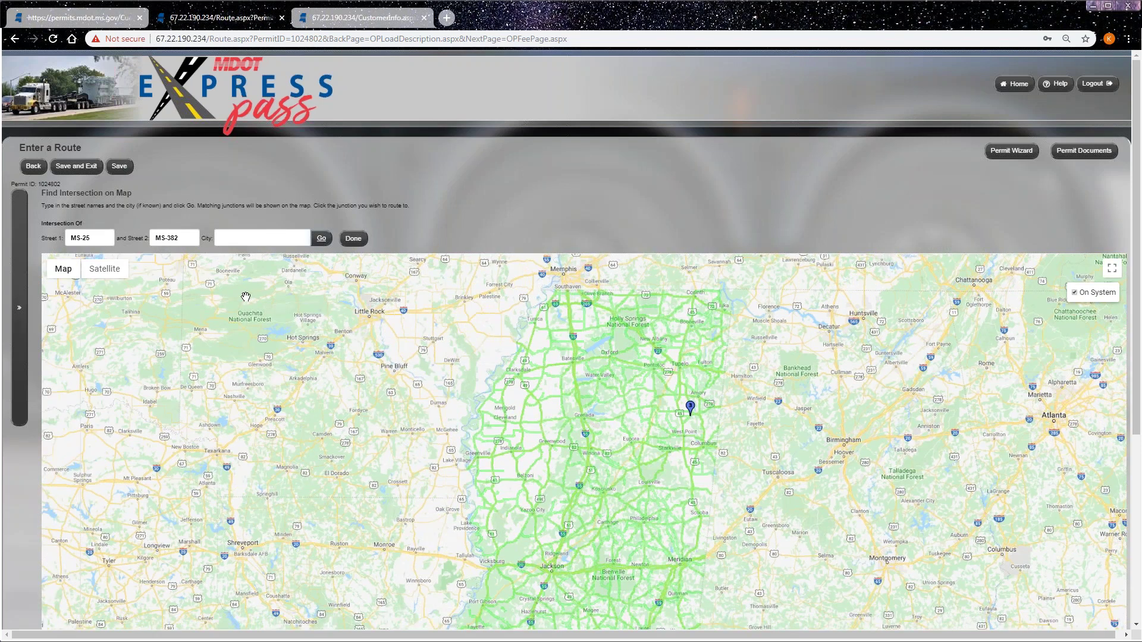
- Zoom the map to the MS-25/MS-382 junction in Tanglewood and pick its marker as origin
{"action": "left_click_drag", "start_coordinate": [691, 436], "coordinate": [494, 431]}
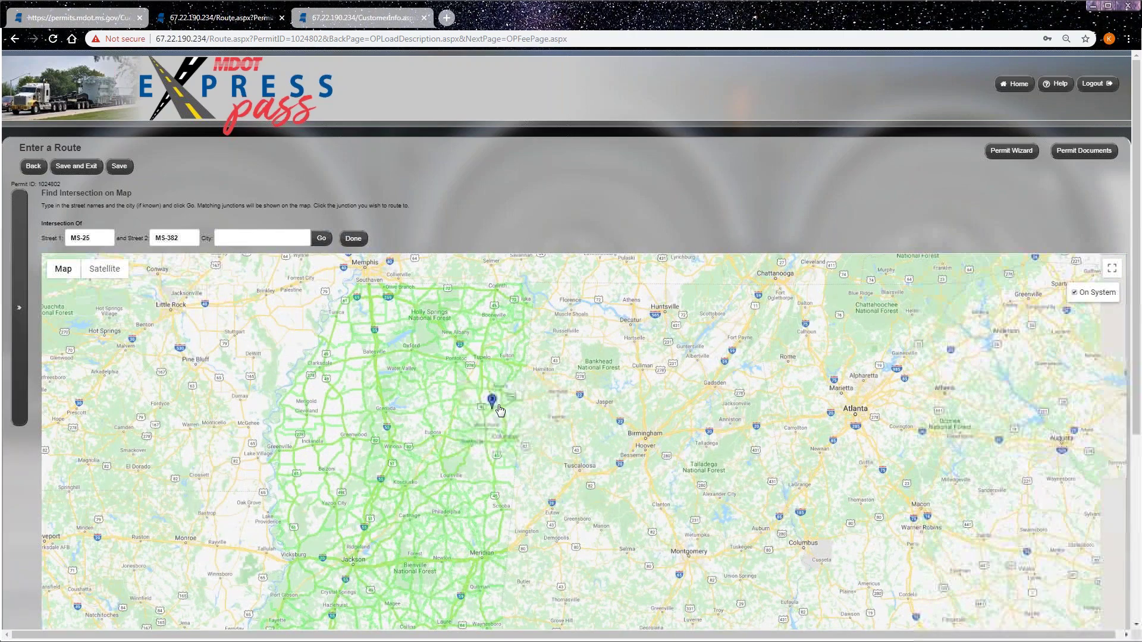
{"action": "scroll", "coordinate": [488, 434], "scroll_direction": "up", "scroll_amount": 3}
{"action": "scroll", "coordinate": [474, 446], "scroll_direction": "up", "scroll_amount": 4}
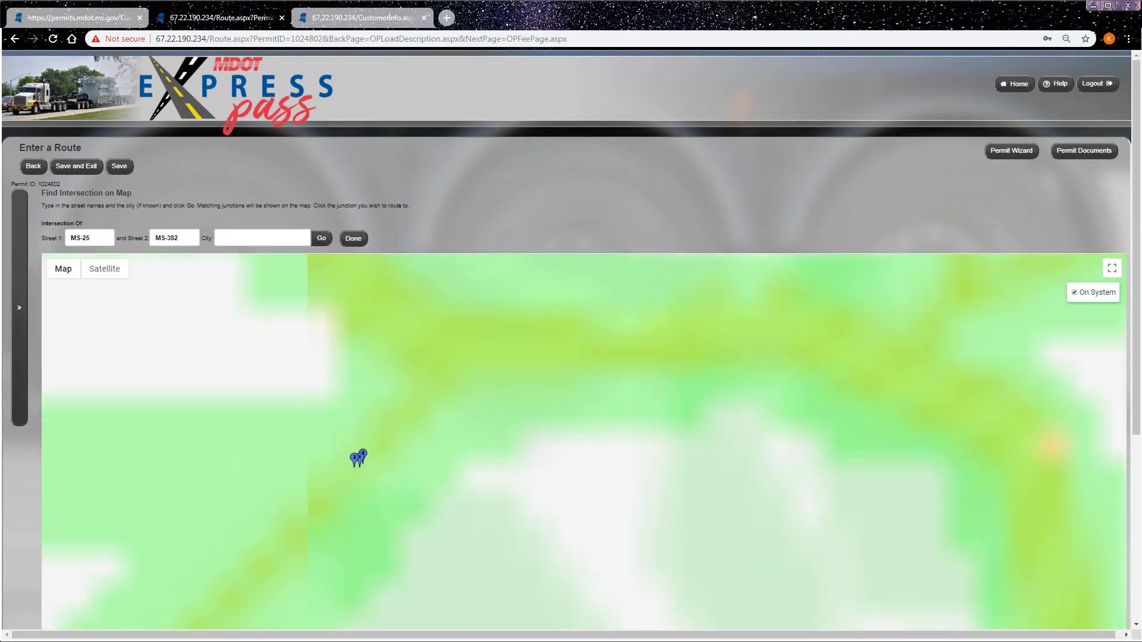
{"action": "left_click_drag", "start_coordinate": [367, 476], "coordinate": [469, 382]}
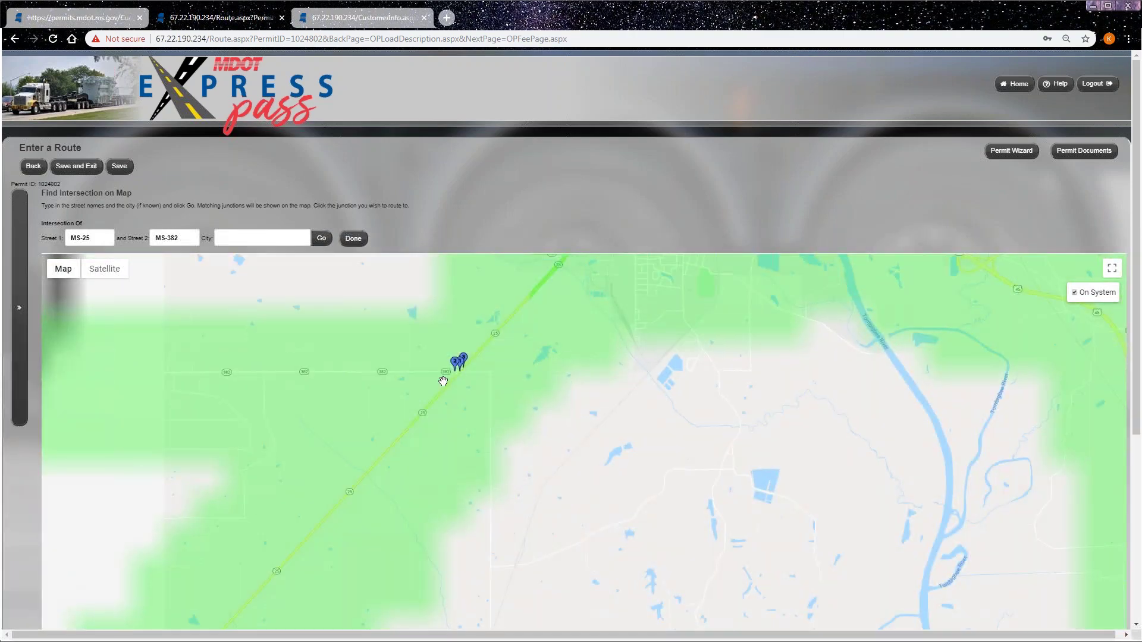
{"action": "scroll", "coordinate": [468, 381], "scroll_direction": "up", "scroll_amount": 3}
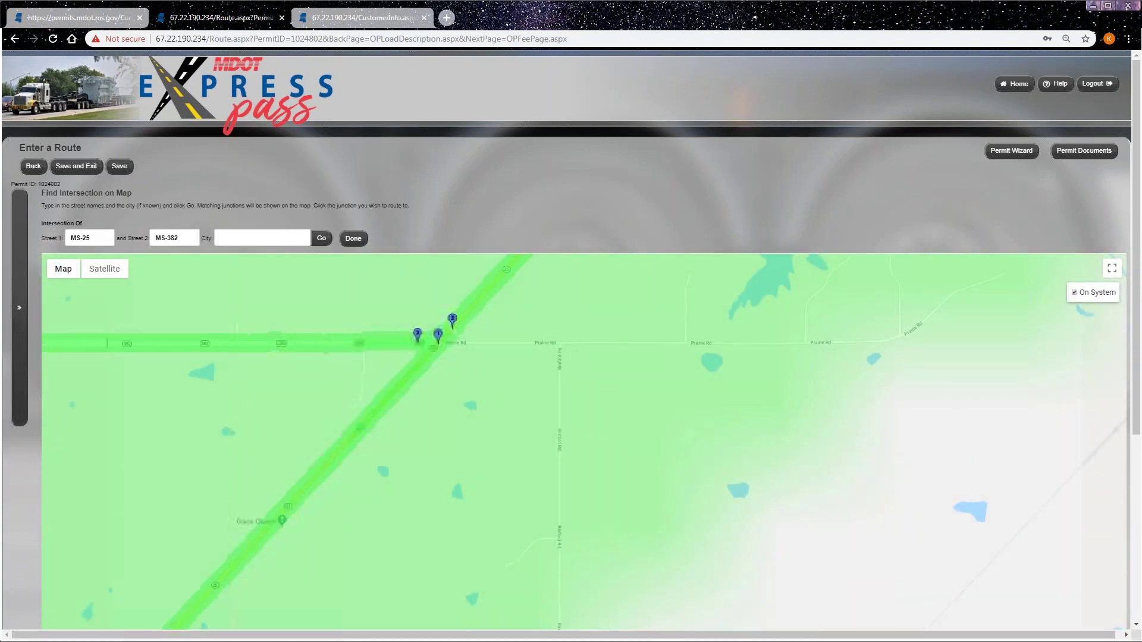
{"action": "left_click_drag", "start_coordinate": [469, 375], "coordinate": [459, 484]}
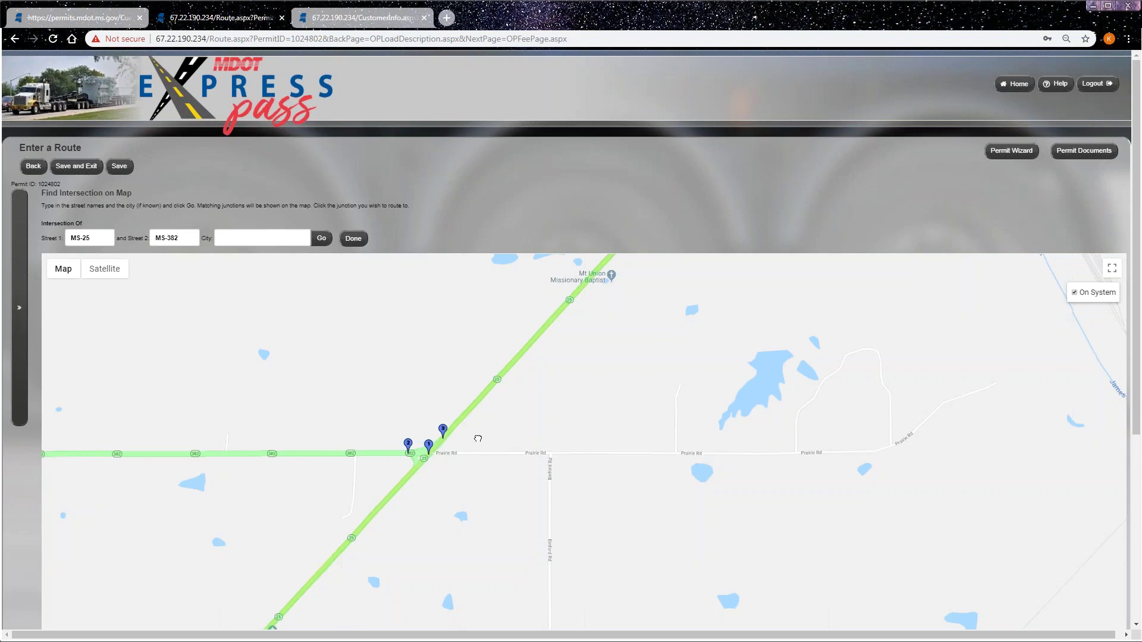
{"action": "left_click_drag", "start_coordinate": [477, 438], "coordinate": [472, 423]}
{"action": "scroll", "coordinate": [470, 406], "scroll_direction": "up", "scroll_amount": 1}
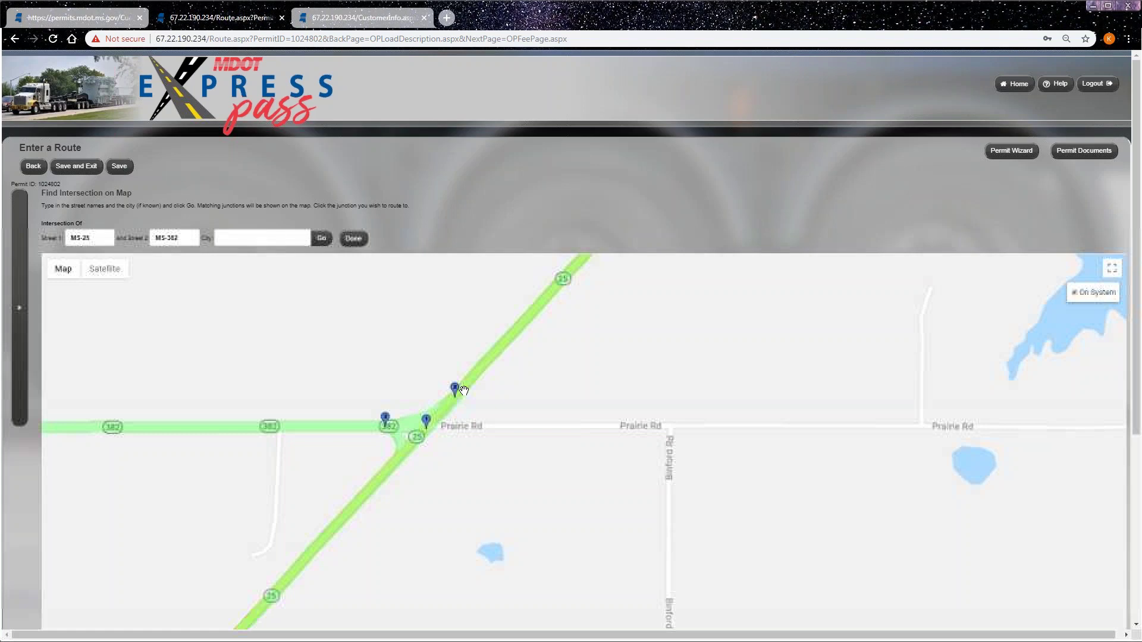
{"action": "left_click", "coordinate": [456, 390]}
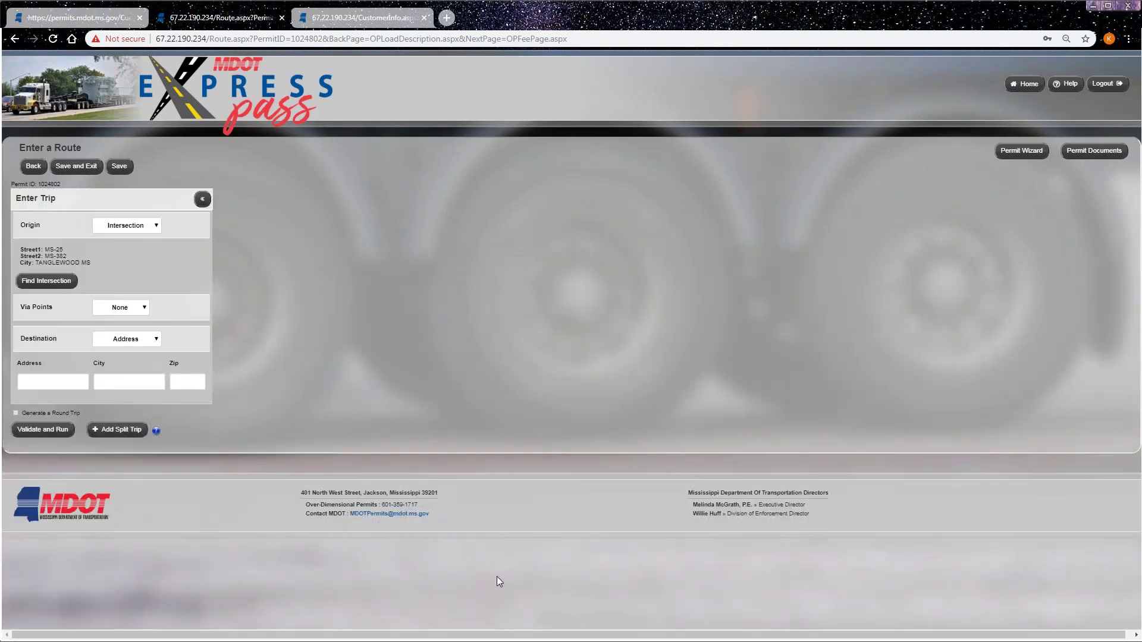
- Set the destination to the I-20/US-80 LA Line border crossing and validate the trip
{"action": "left_click", "coordinate": [118, 339]}
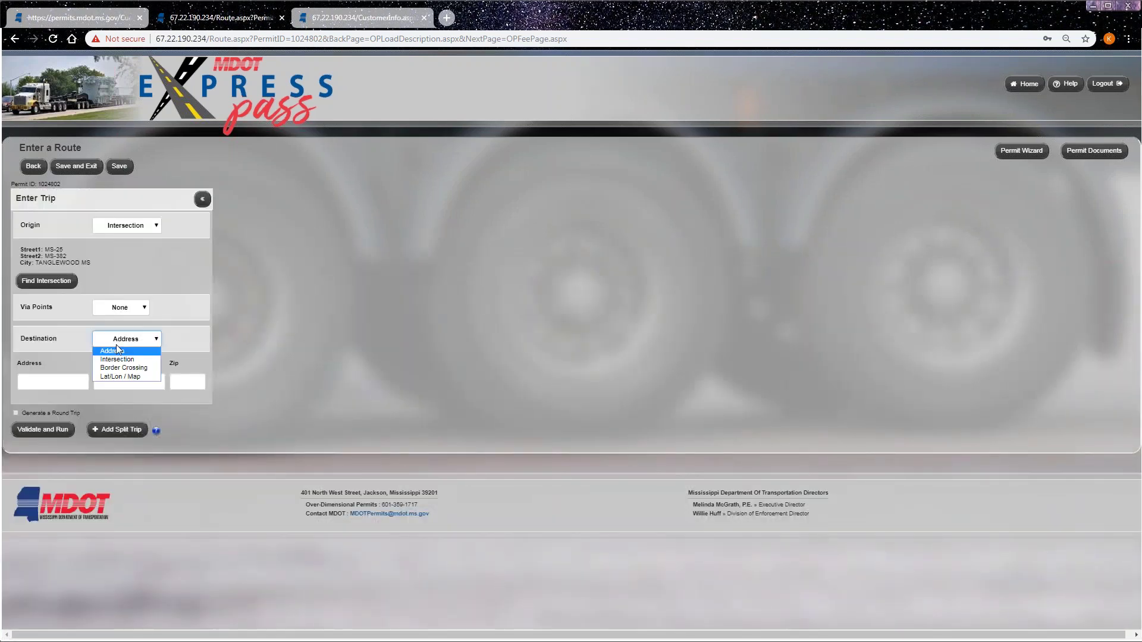
{"action": "left_click", "coordinate": [122, 368]}
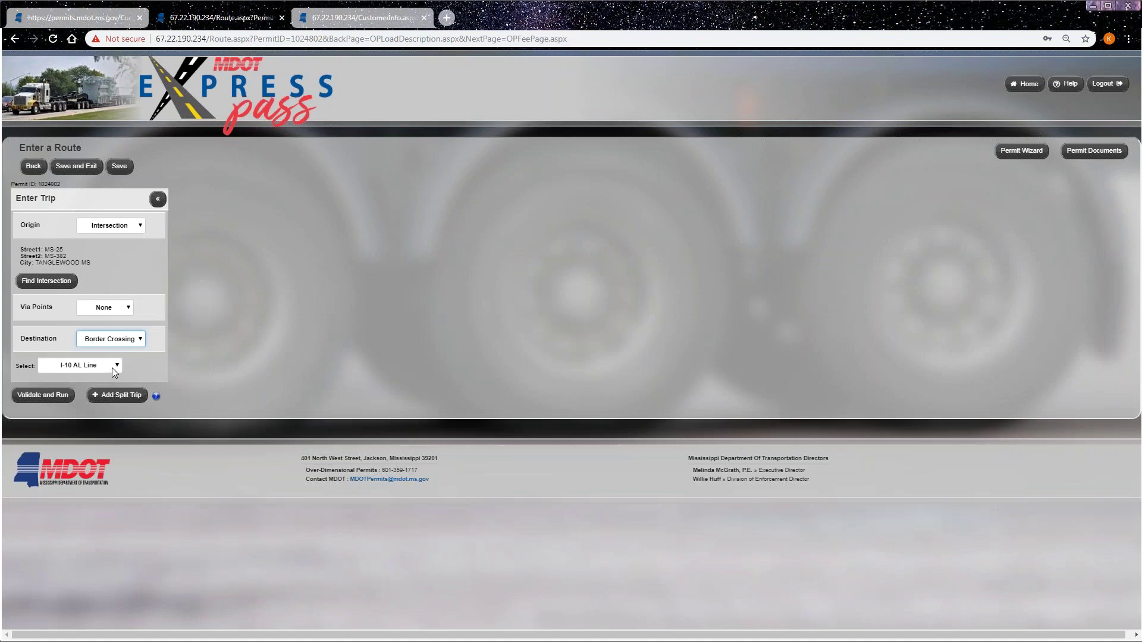
{"action": "left_click", "coordinate": [111, 367]}
{"action": "scroll", "coordinate": [107, 428], "scroll_direction": "down", "scroll_amount": 8}
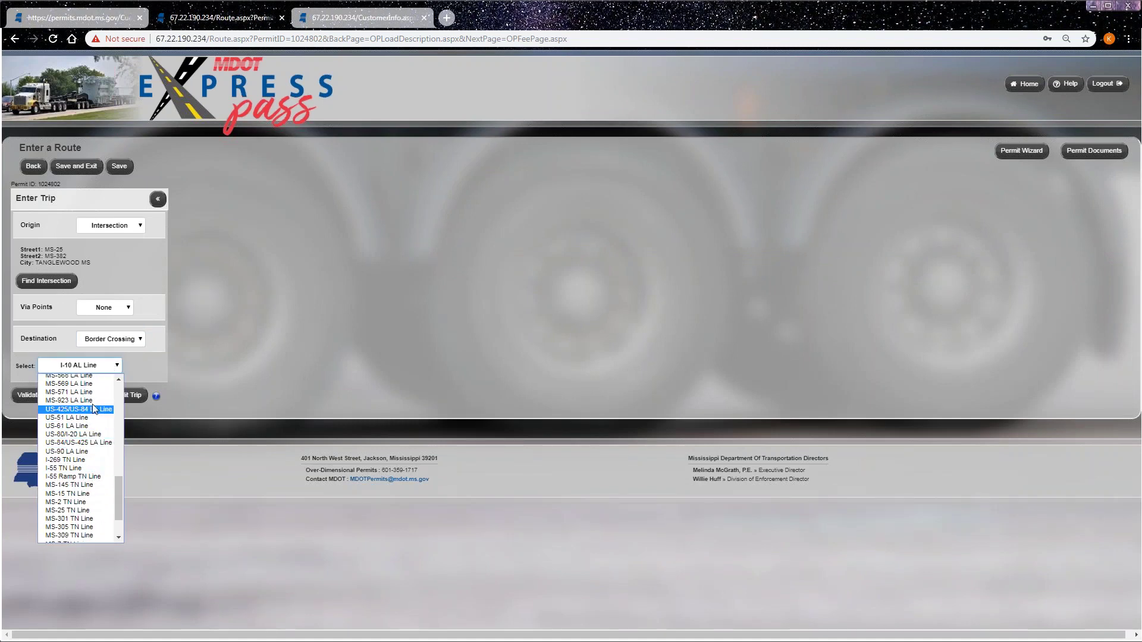
{"action": "left_click", "coordinate": [119, 379]}
{"action": "left_click", "coordinate": [119, 379]}
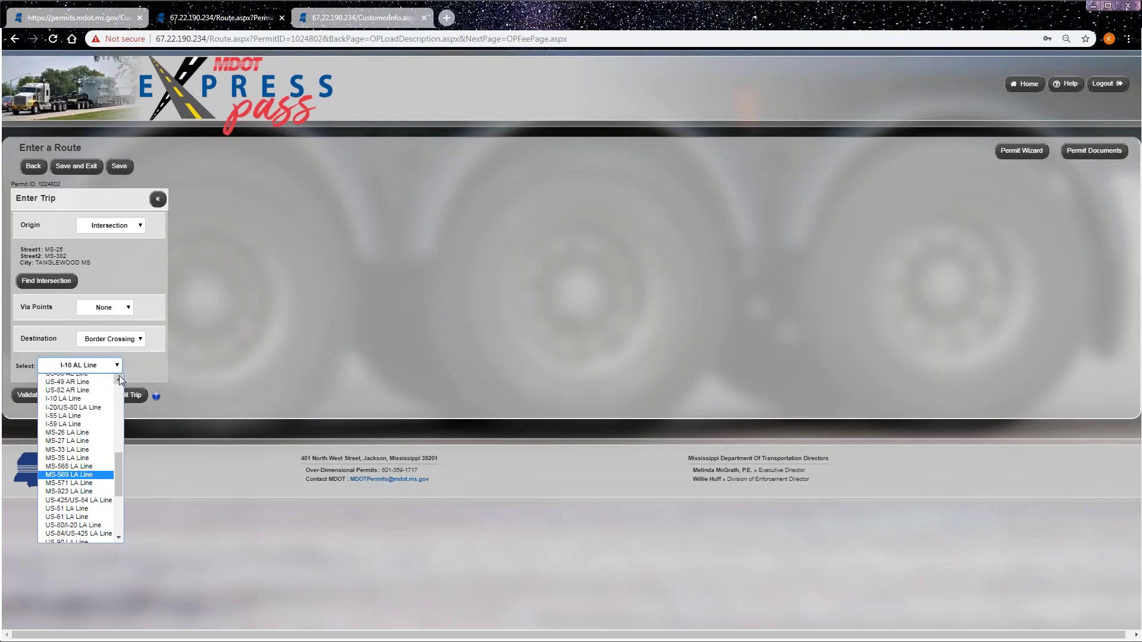
{"action": "left_click", "coordinate": [98, 415]}
{"action": "left_click", "coordinate": [54, 398]}
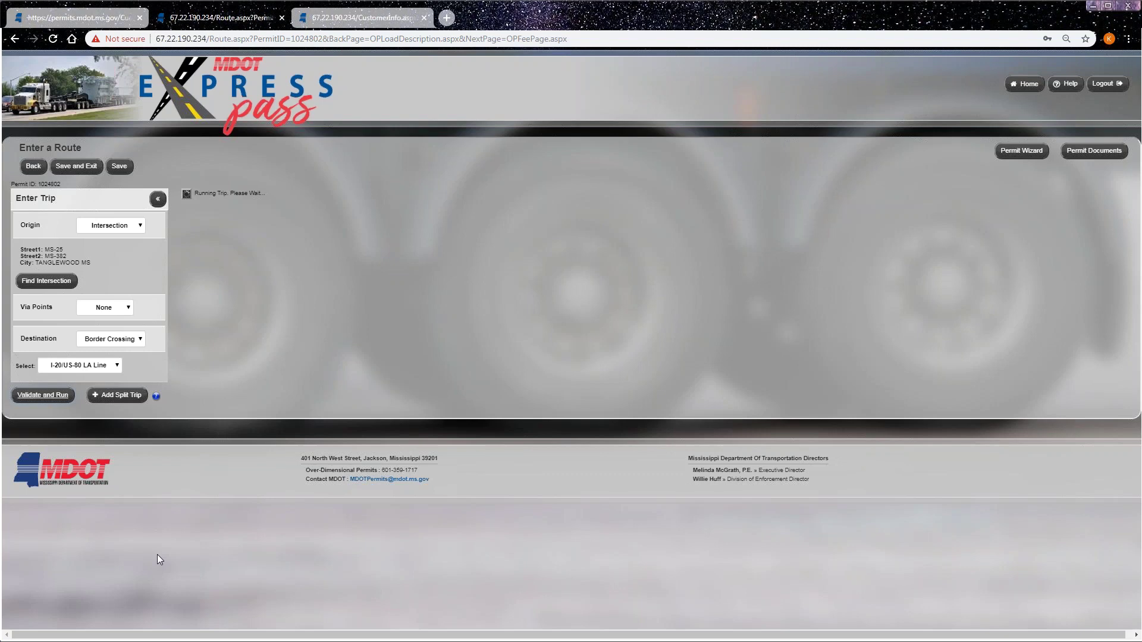
{"action": "left_click", "coordinate": [424, 18]}
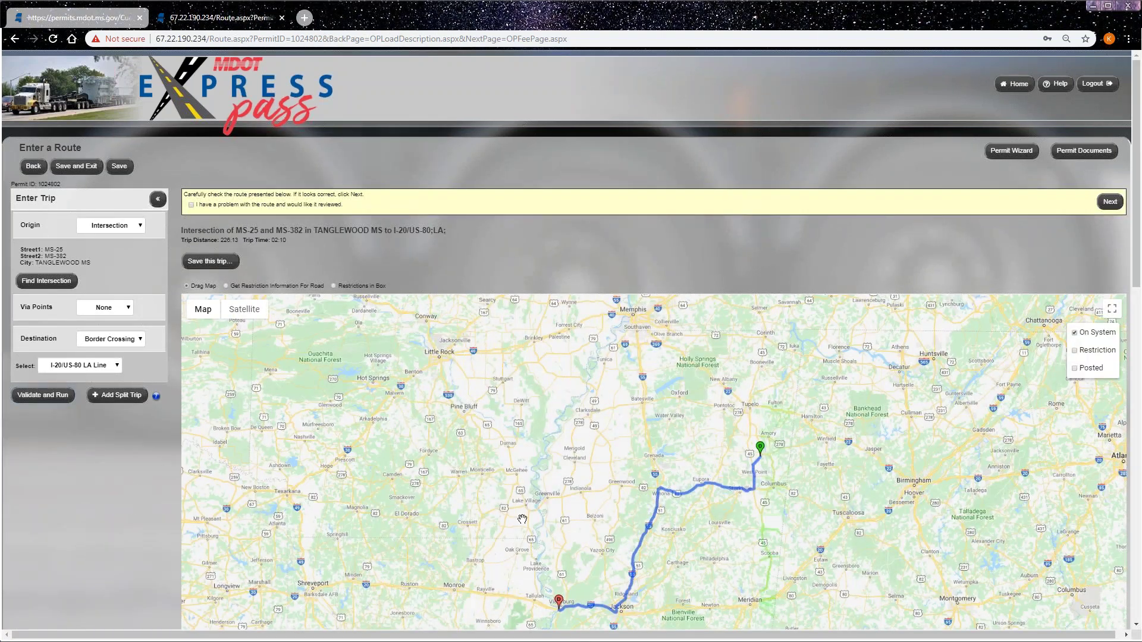
- Pan and zoom the map to review the 226.13-mile route from Tanglewood to the Louisiana line
{"action": "left_click_drag", "start_coordinate": [576, 554], "coordinate": [502, 519]}
{"action": "scroll", "coordinate": [502, 519], "scroll_direction": "up", "scroll_amount": 1}
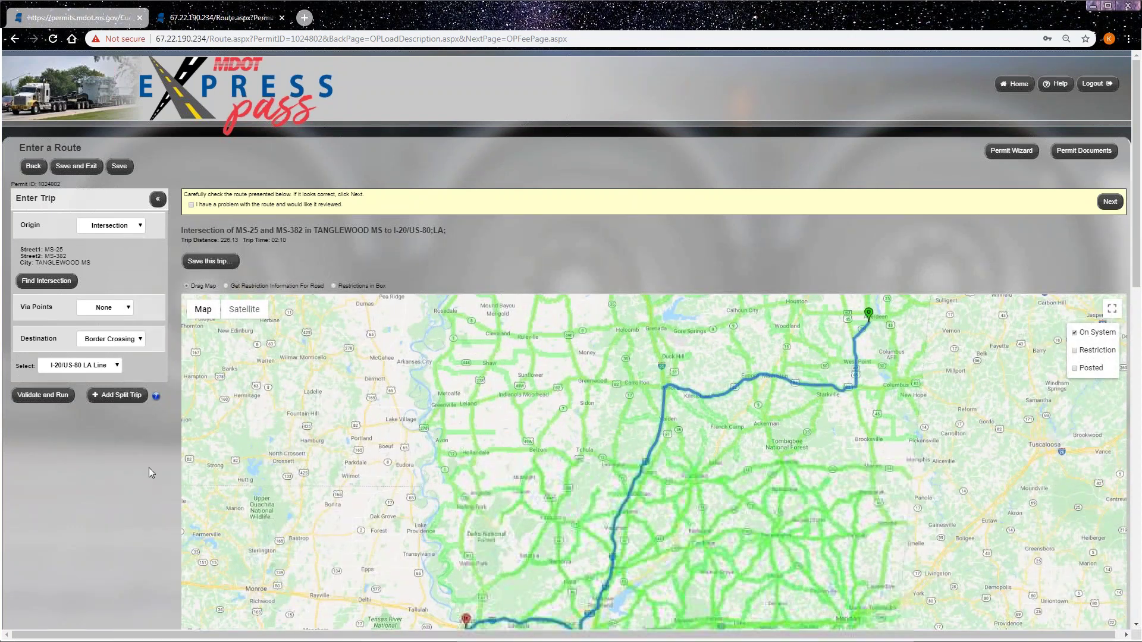
{"action": "scroll", "coordinate": [149, 467], "scroll_direction": "down", "scroll_amount": 1}
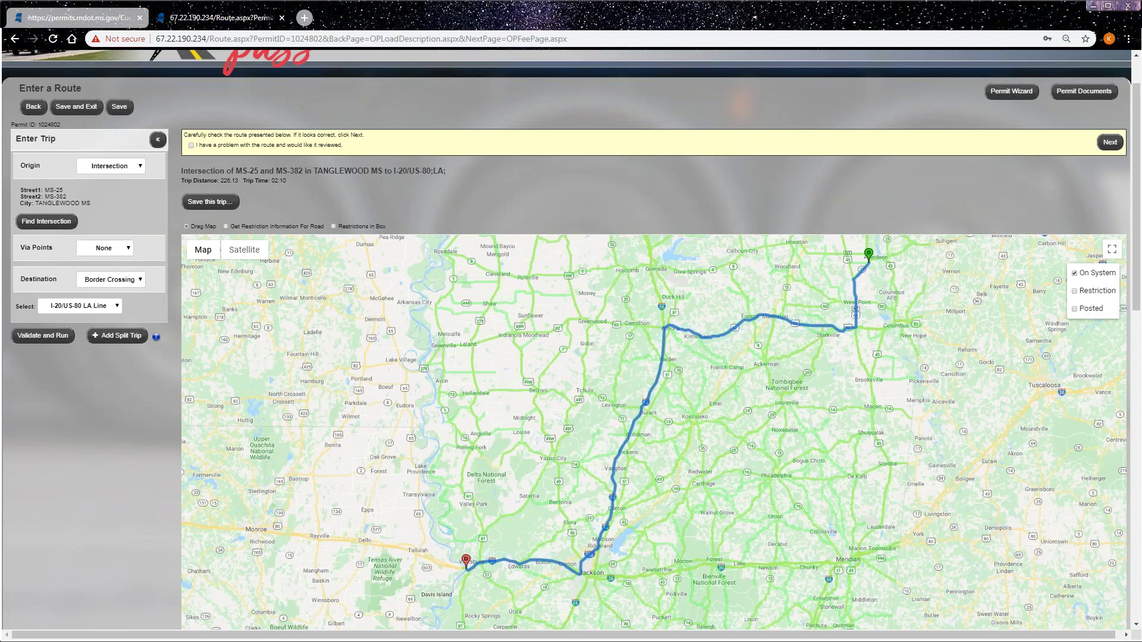
{"action": "left_click", "coordinate": [1076, 291]}
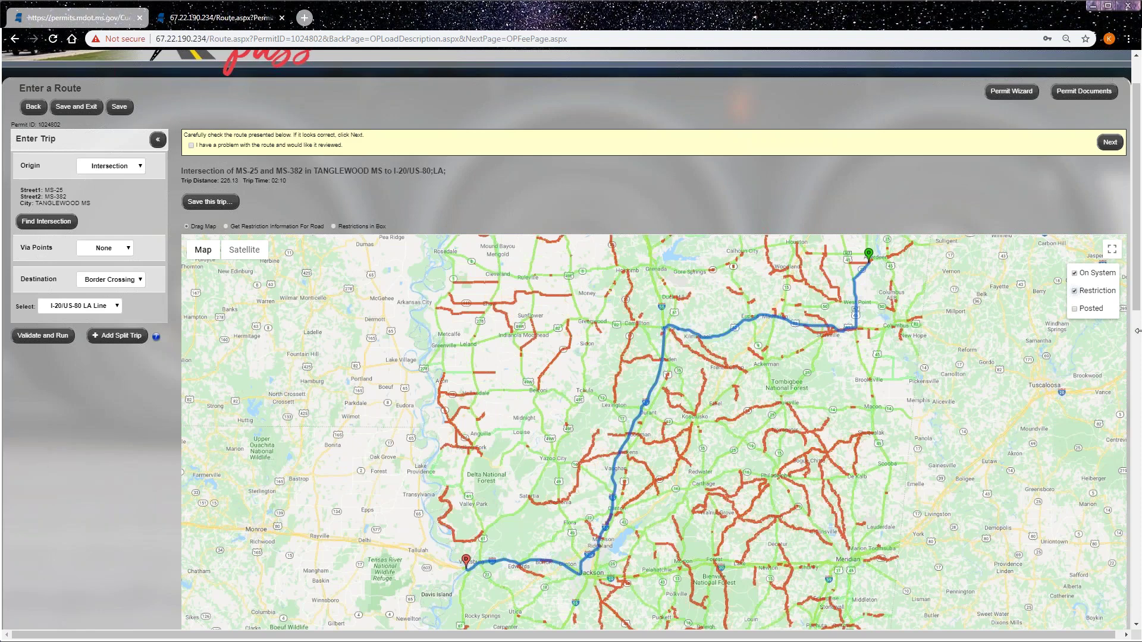
{"action": "left_click", "coordinate": [1074, 308]}
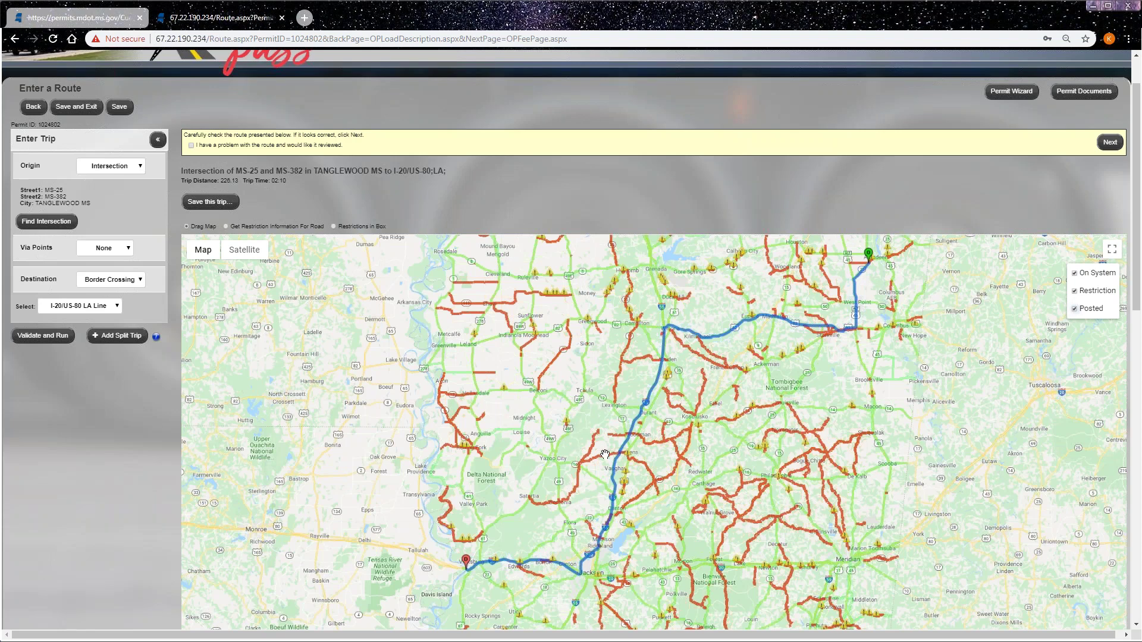
{"action": "left_click", "coordinate": [568, 424]}
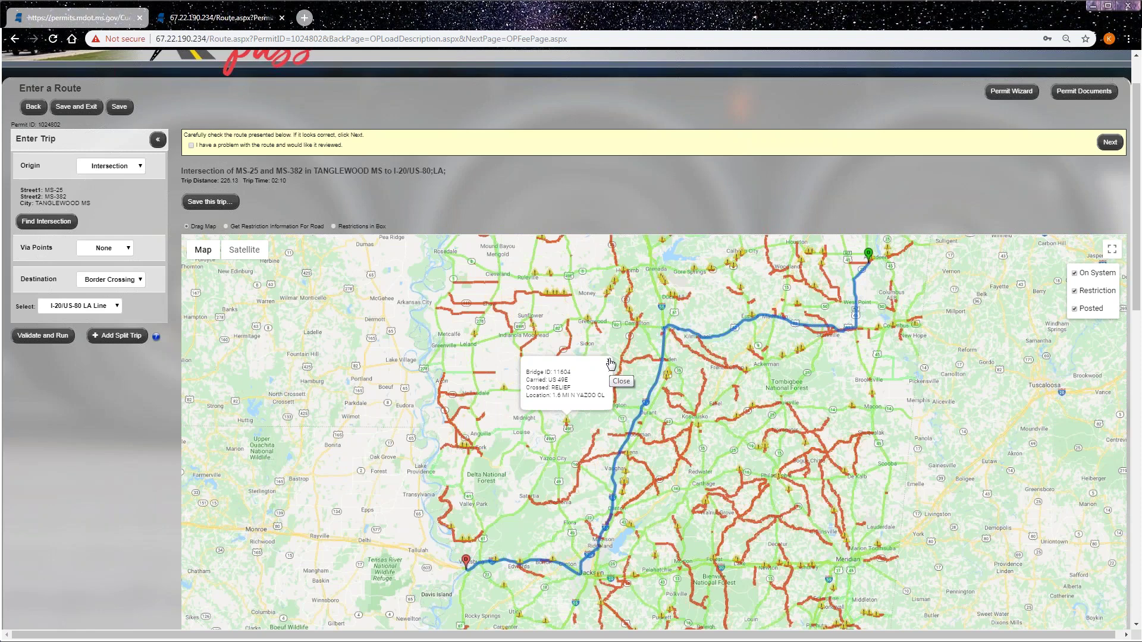
{"action": "left_click", "coordinate": [609, 363]}
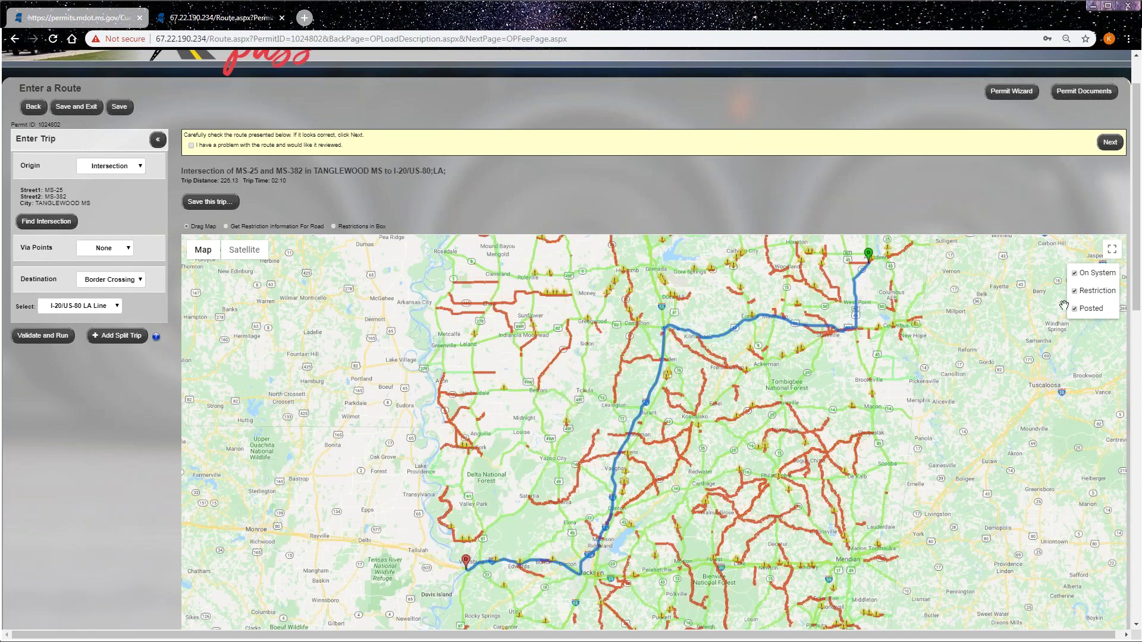
{"action": "left_click", "coordinate": [1074, 309]}
{"action": "left_click", "coordinate": [1074, 291]}
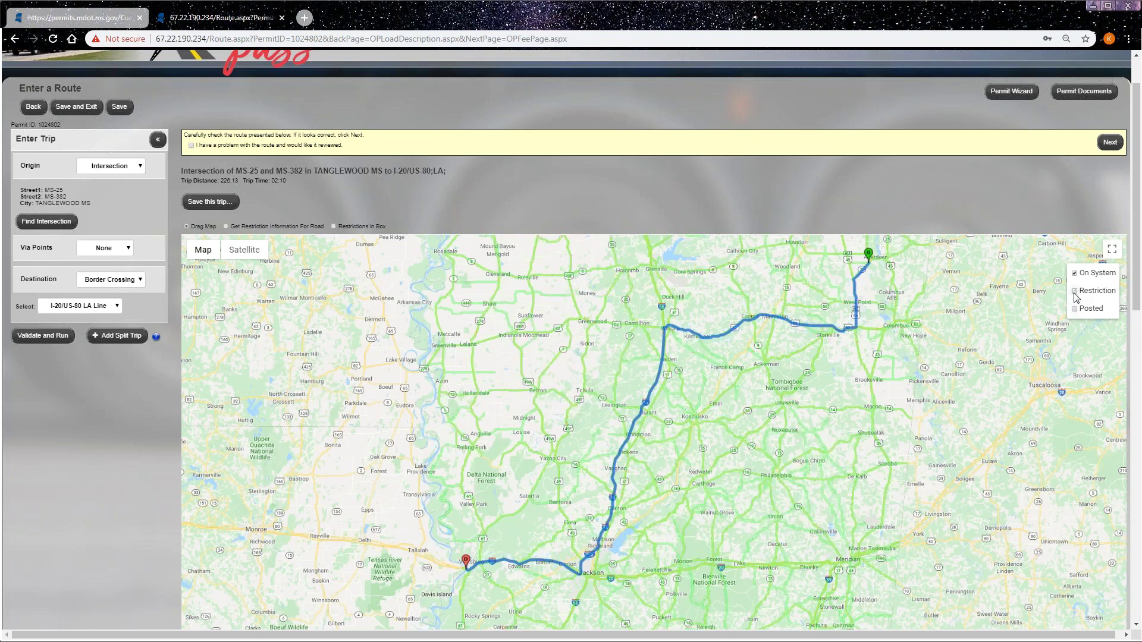
{"action": "scroll", "coordinate": [148, 443], "scroll_direction": "down", "scroll_amount": 6}
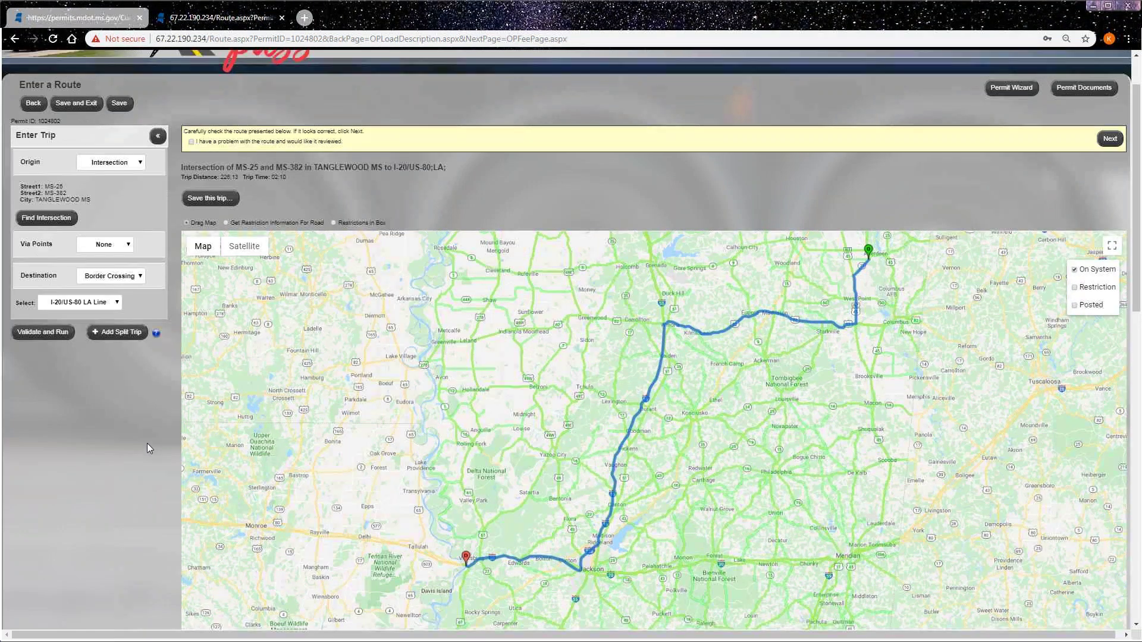
{"action": "scroll", "coordinate": [142, 462], "scroll_direction": "down", "scroll_amount": 1}
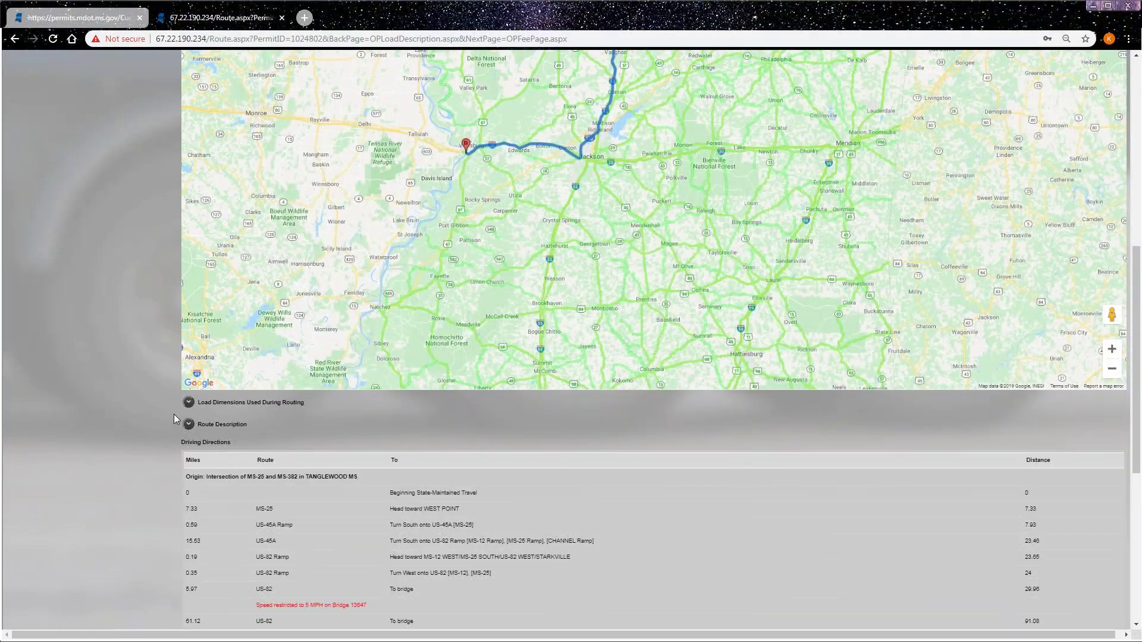
{"action": "left_click", "coordinate": [188, 402]}
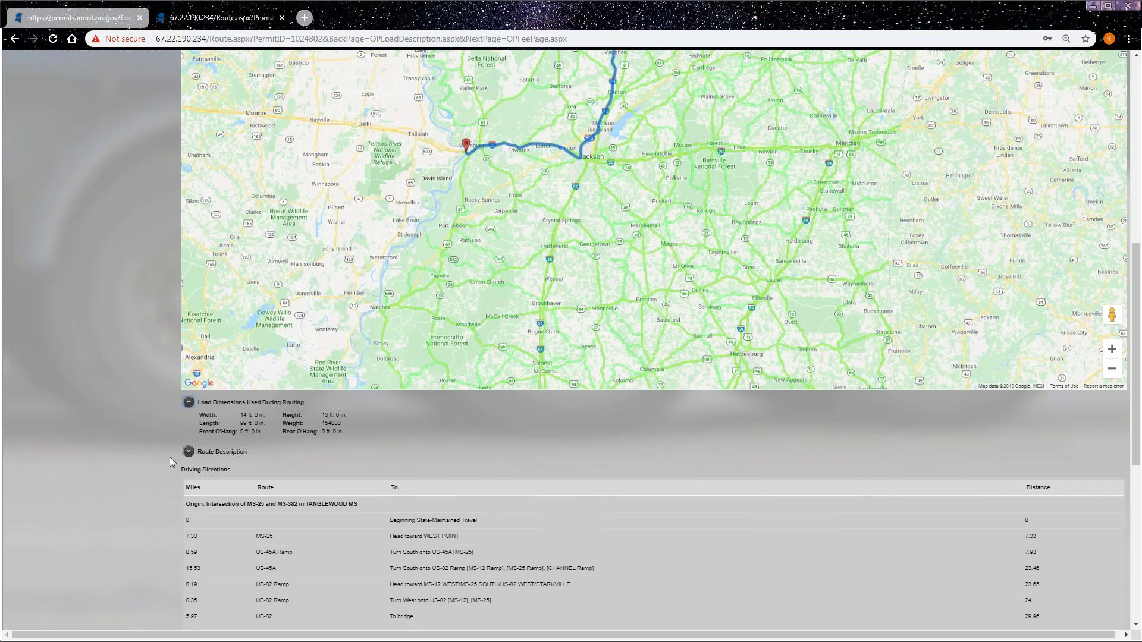
{"action": "scroll", "coordinate": [170, 456], "scroll_direction": "down", "scroll_amount": 1}
{"action": "left_click", "coordinate": [189, 392]}
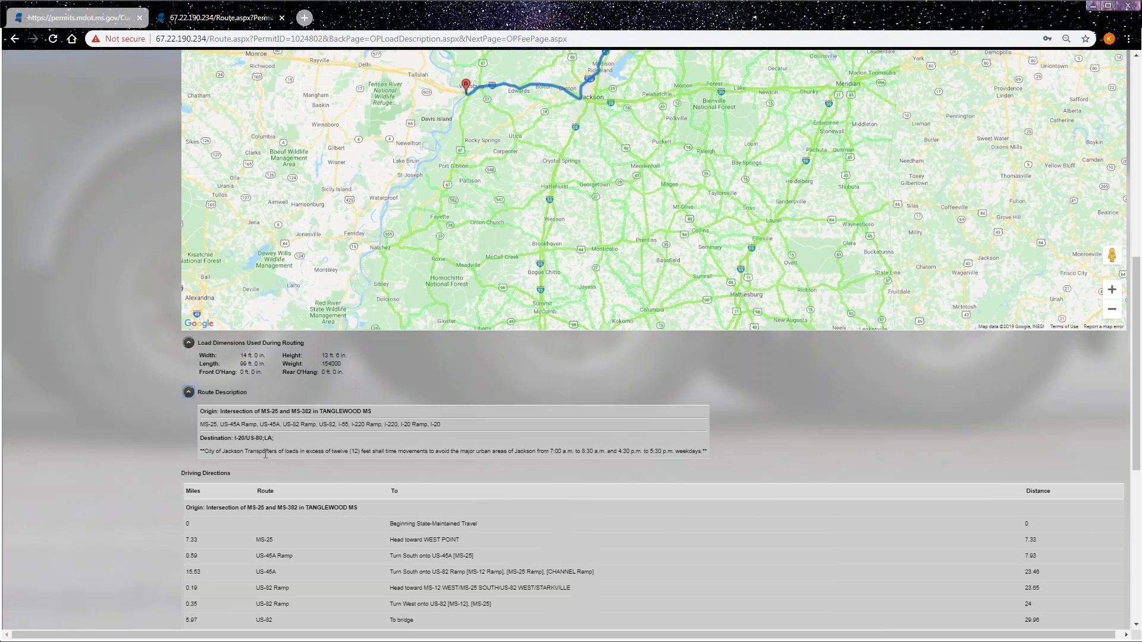
{"action": "scroll", "coordinate": [139, 446], "scroll_direction": "down", "scroll_amount": 3}
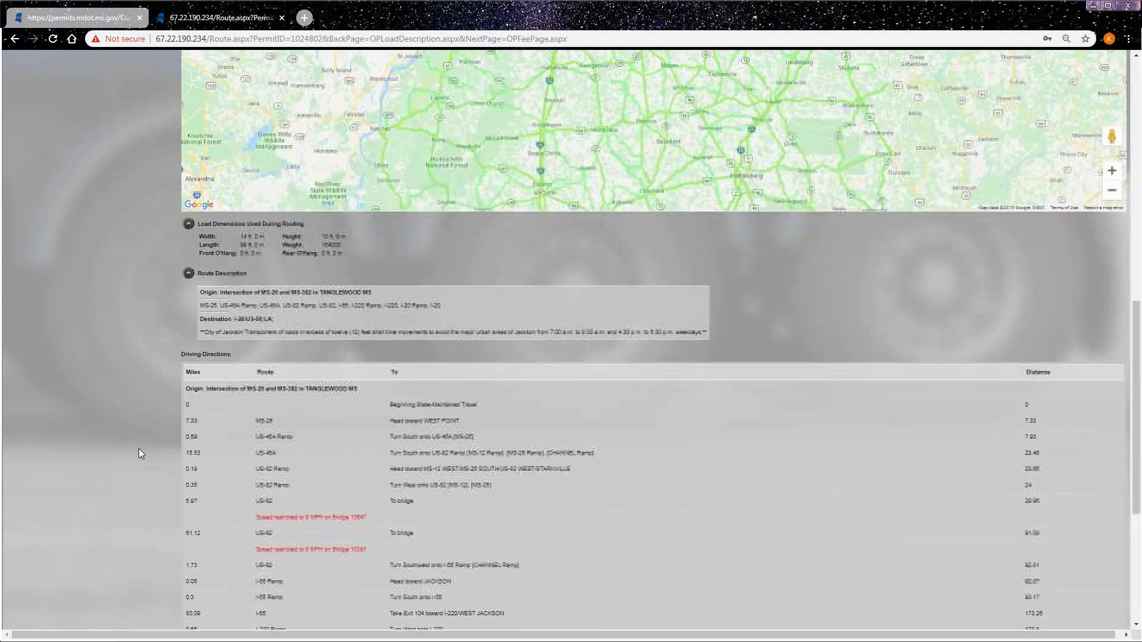
{"action": "scroll", "coordinate": [166, 424], "scroll_direction": "down", "scroll_amount": 1}
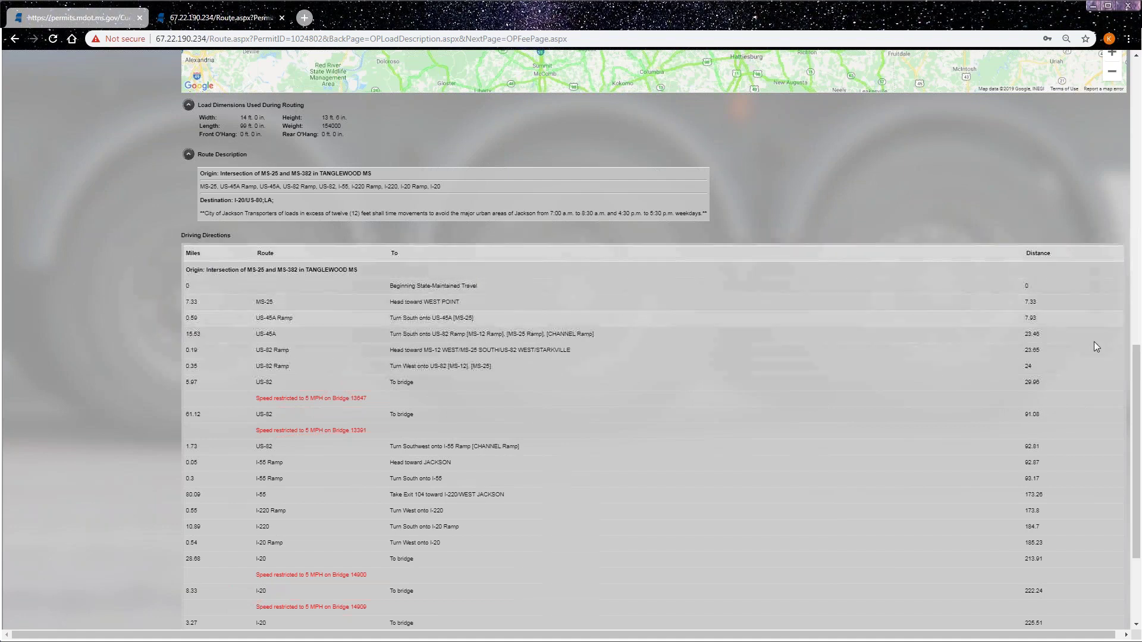
{"action": "scroll", "coordinate": [1093, 342], "scroll_direction": "down", "scroll_amount": 3}
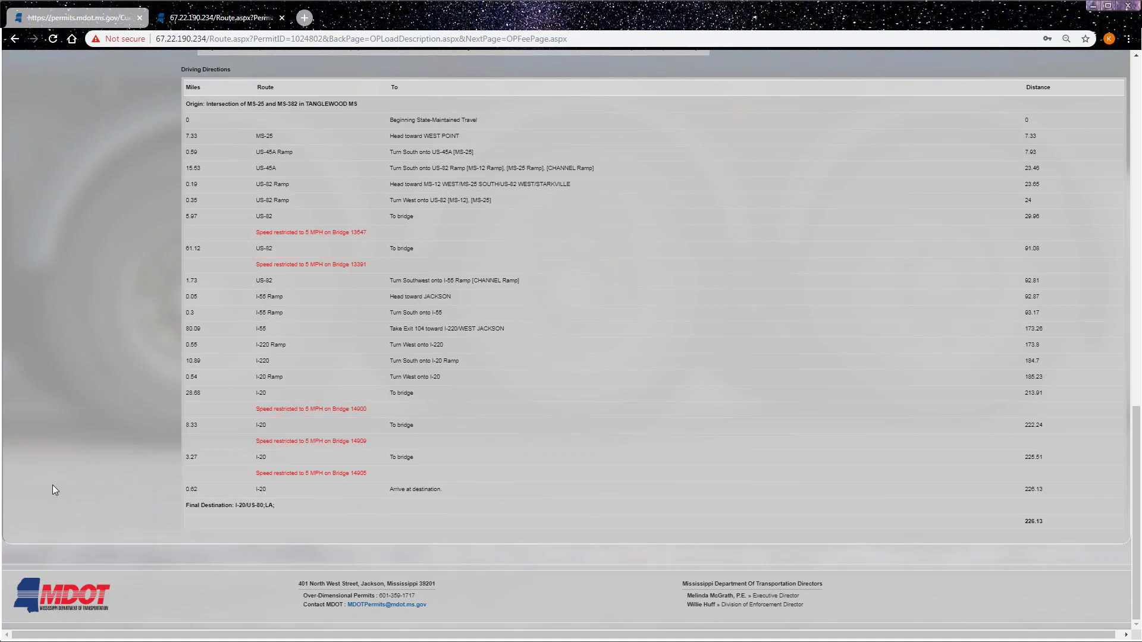
{"action": "scroll", "coordinate": [60, 474], "scroll_direction": "up", "scroll_amount": 6}
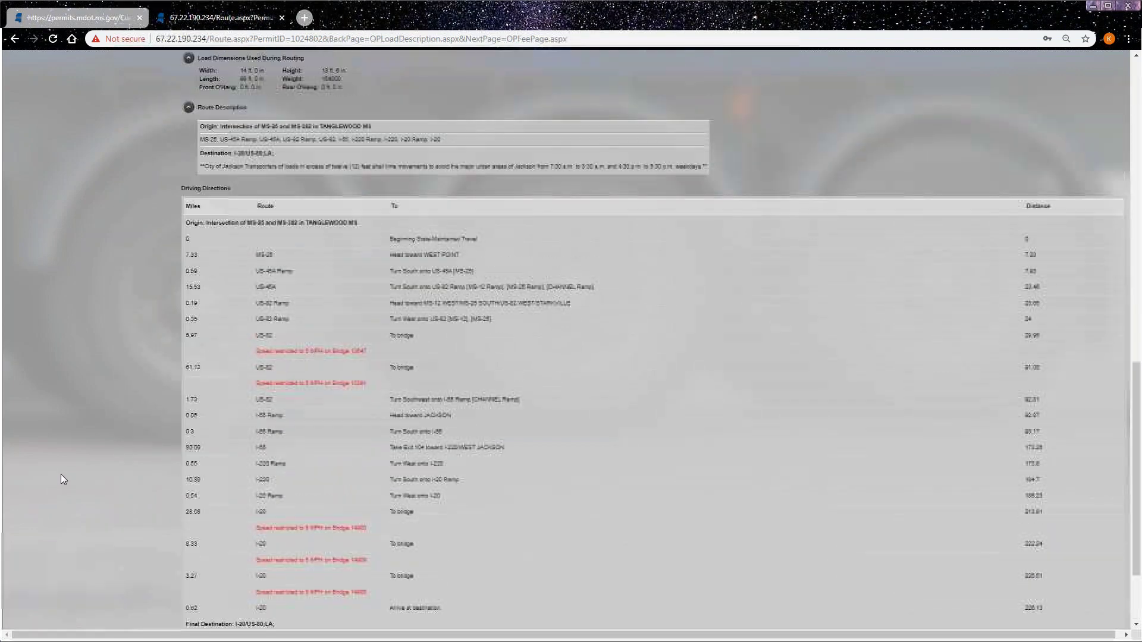
{"action": "scroll", "coordinate": [66, 470], "scroll_direction": "up", "scroll_amount": 9}
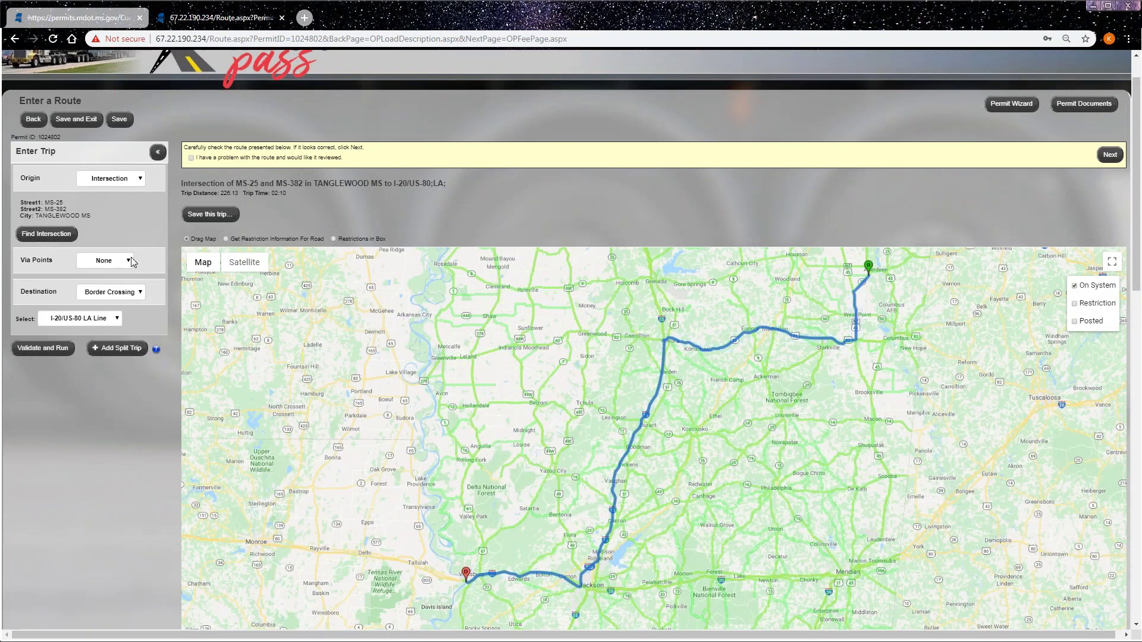
- Set Via Points to Highway and paste the comma-separated highway list from MS-25 to I-20
{"action": "left_click", "coordinate": [105, 263]}
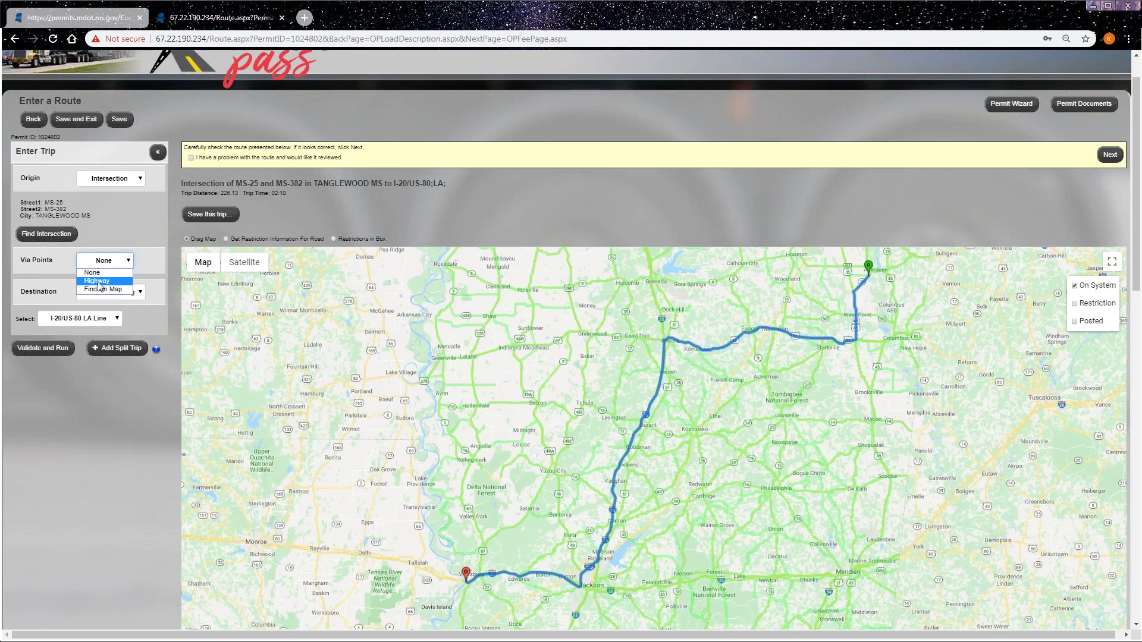
{"action": "left_click", "coordinate": [97, 281]}
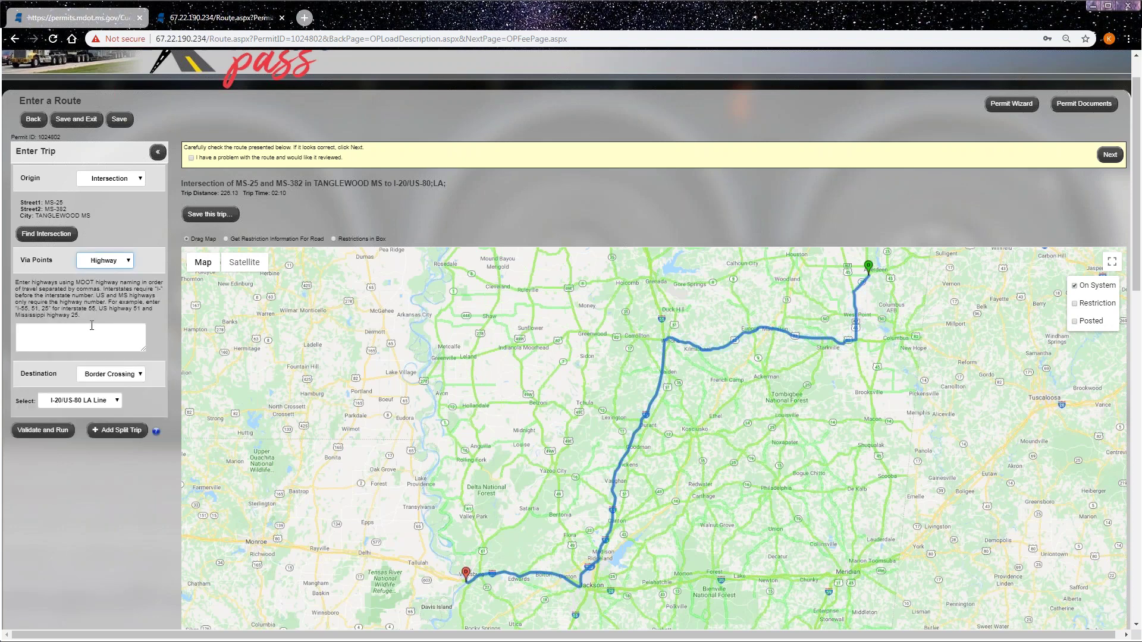
{"action": "left_click", "coordinate": [86, 331]}
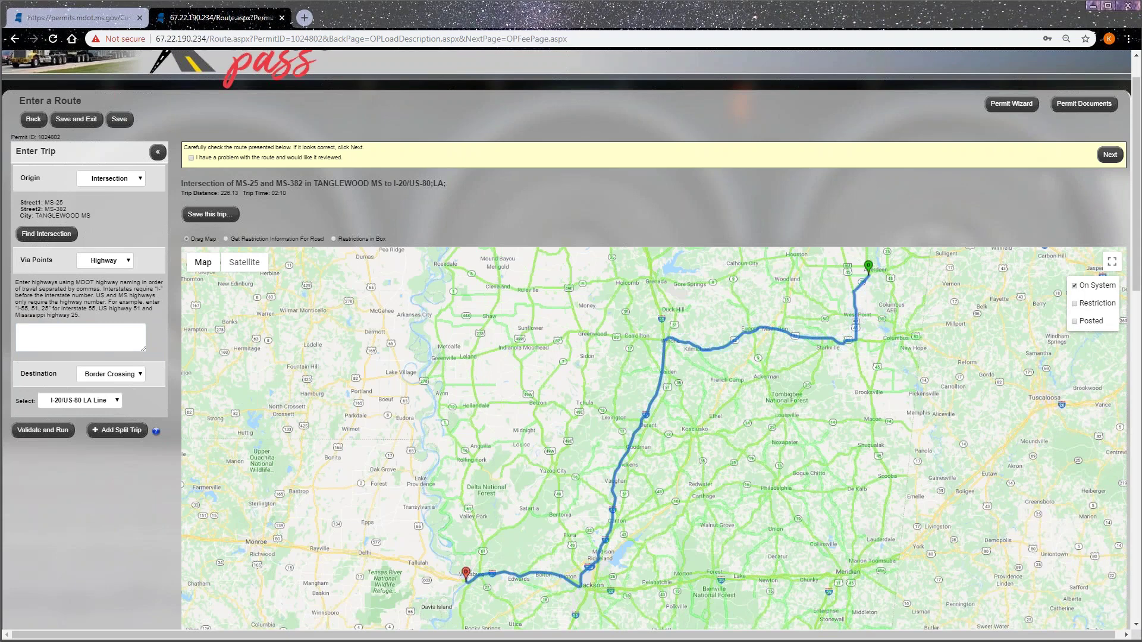
{"action": "right_click", "coordinate": [37, 337]}
{"action": "left_click", "coordinate": [62, 407]}
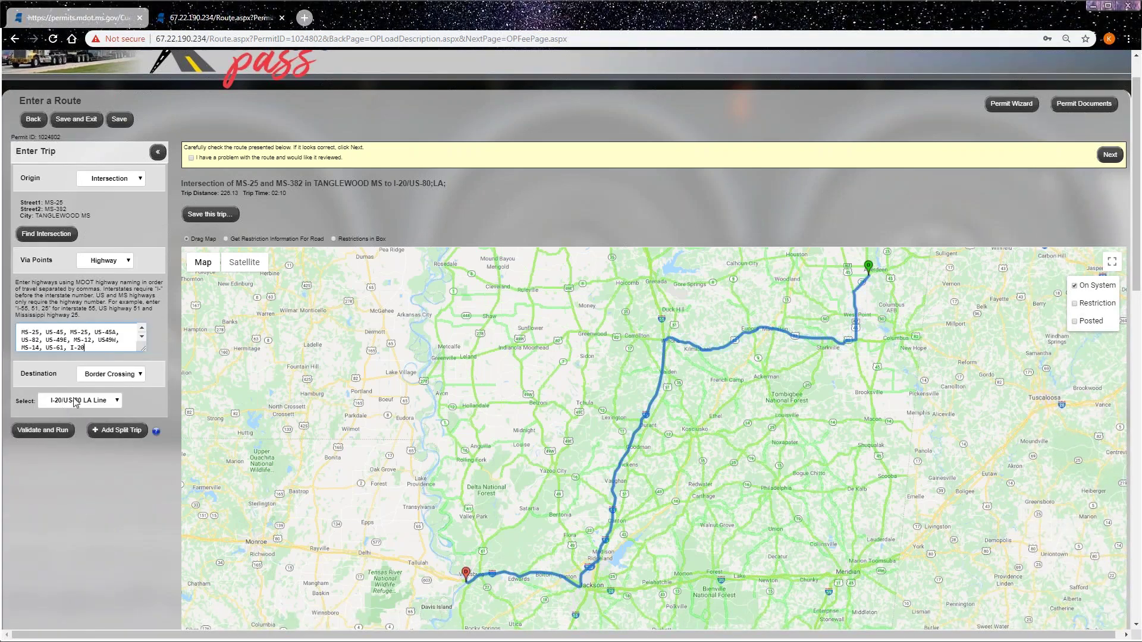
{"action": "scroll", "coordinate": [145, 501], "scroll_direction": "down", "scroll_amount": 3}
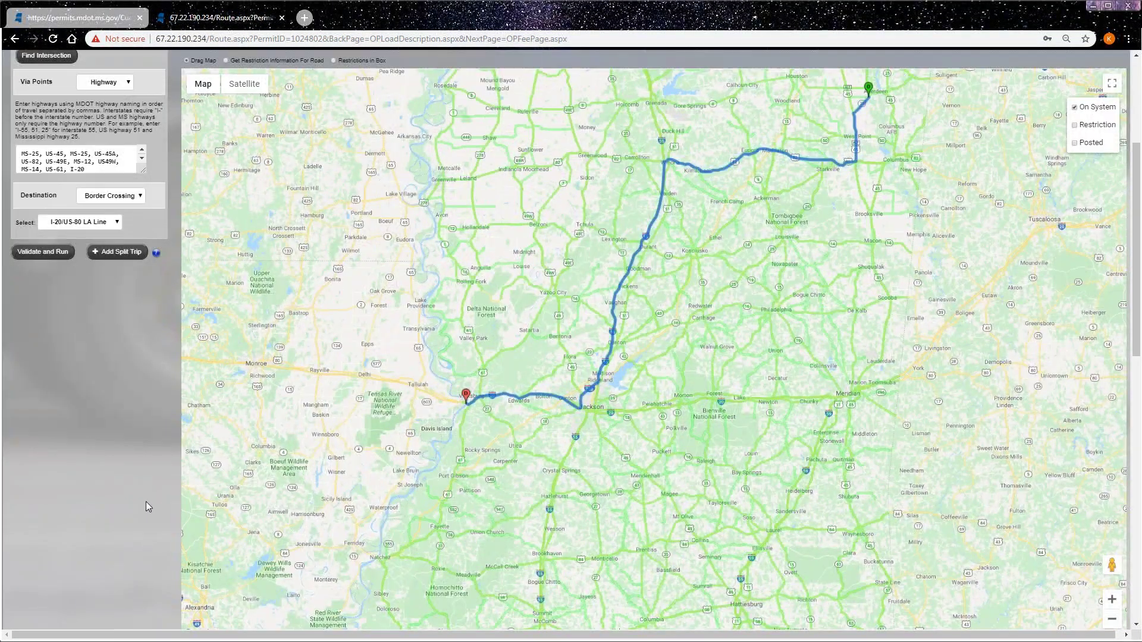
{"action": "scroll", "coordinate": [139, 444], "scroll_direction": "up", "scroll_amount": 1}
- Recalculate the route through the listed highways and inspect the 401.23-mile, 5:23 result on the map
{"action": "left_click", "coordinate": [46, 314]}
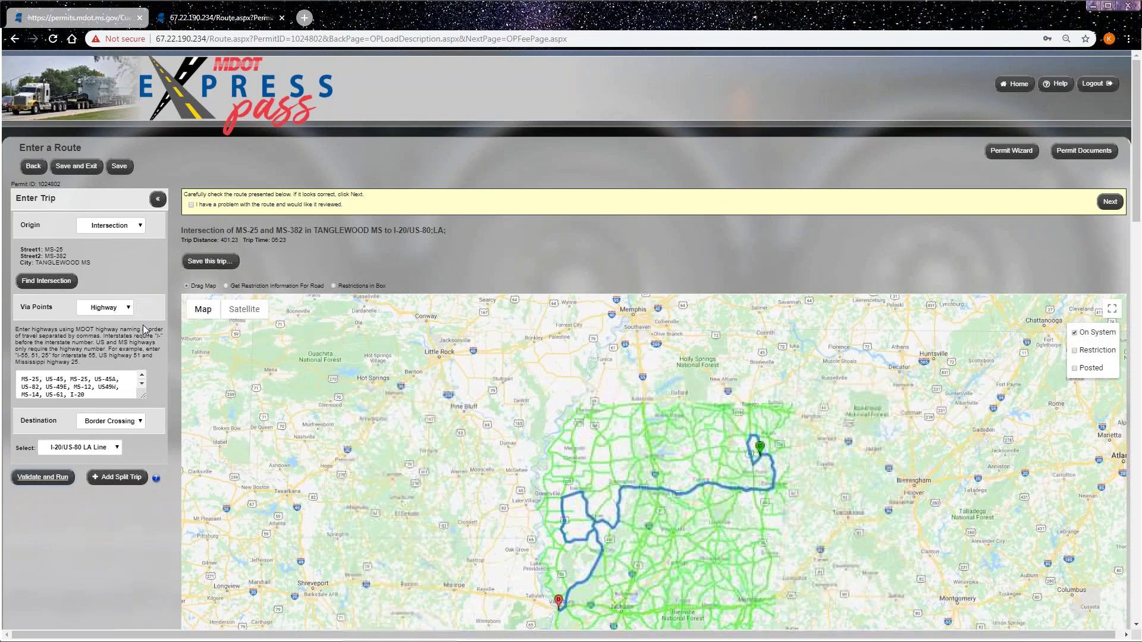
{"action": "left_click", "coordinate": [94, 388]}
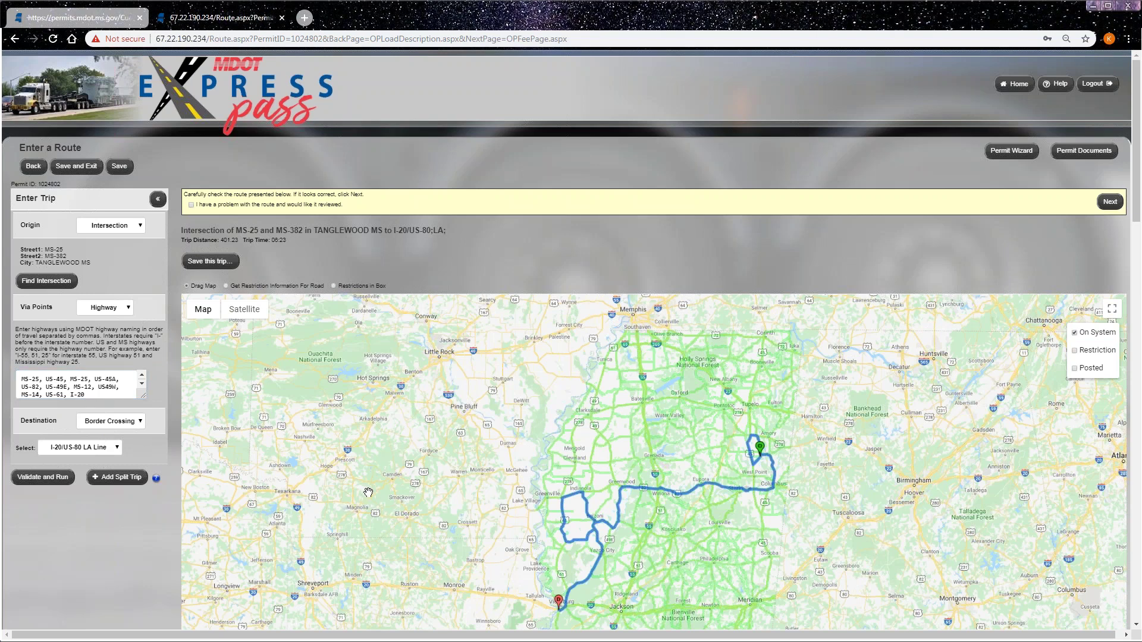
{"action": "left_click_drag", "start_coordinate": [464, 539], "coordinate": [379, 447]}
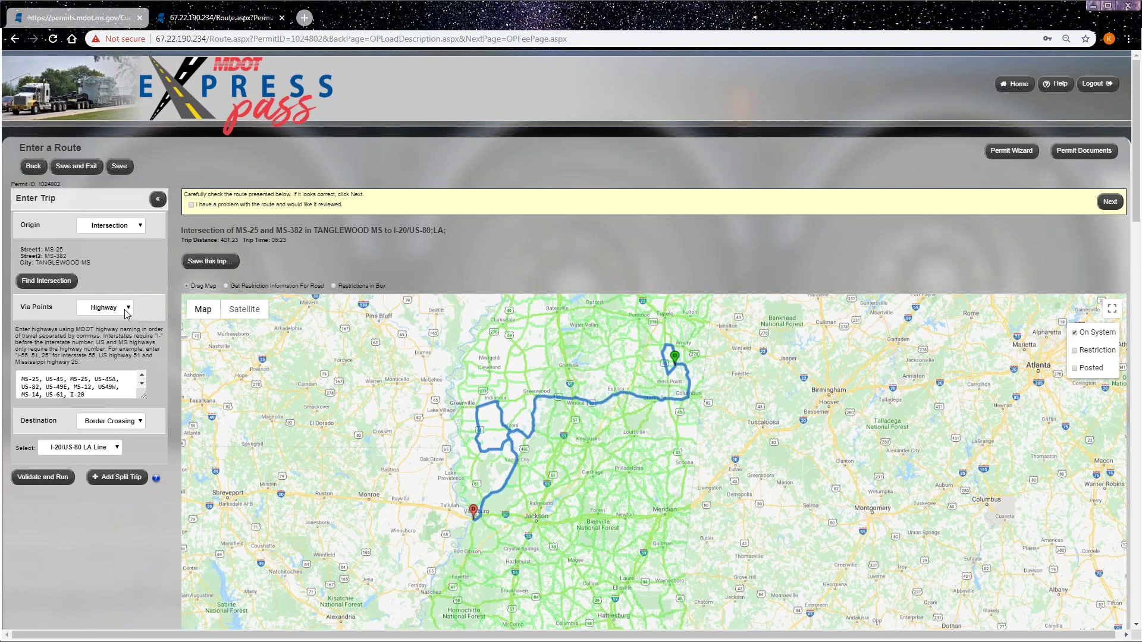
- Clear the highway list, set Via Points to None, recalculate, then choose Find On Map
{"action": "triple_click", "coordinate": [64, 387]}
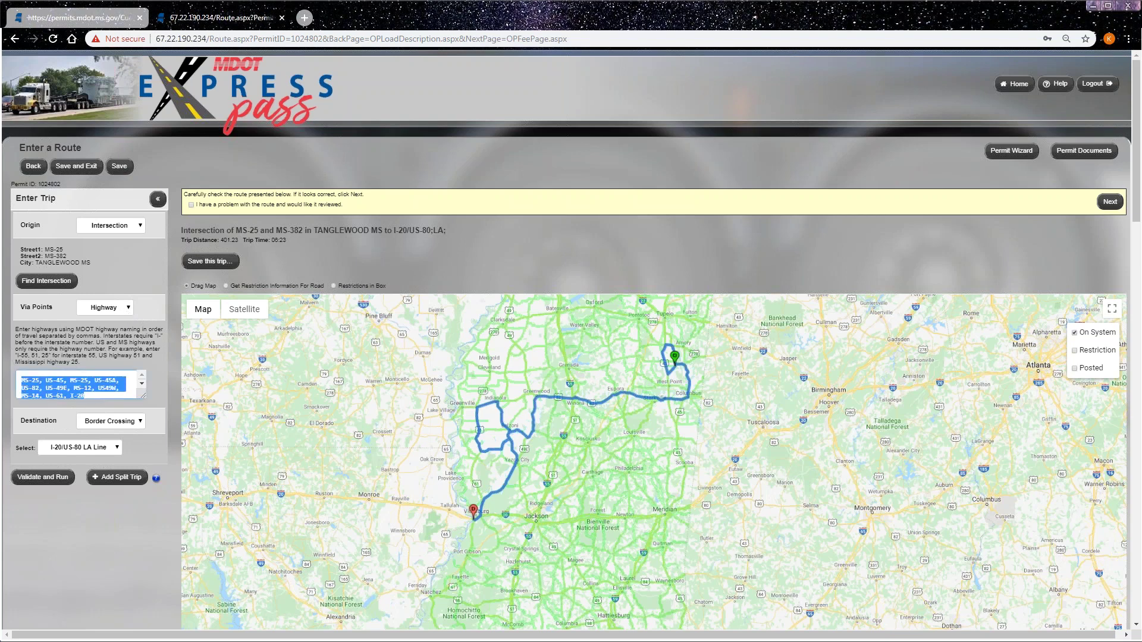
{"action": "key", "text": "BackSpace"}
{"action": "left_click", "coordinate": [110, 308]}
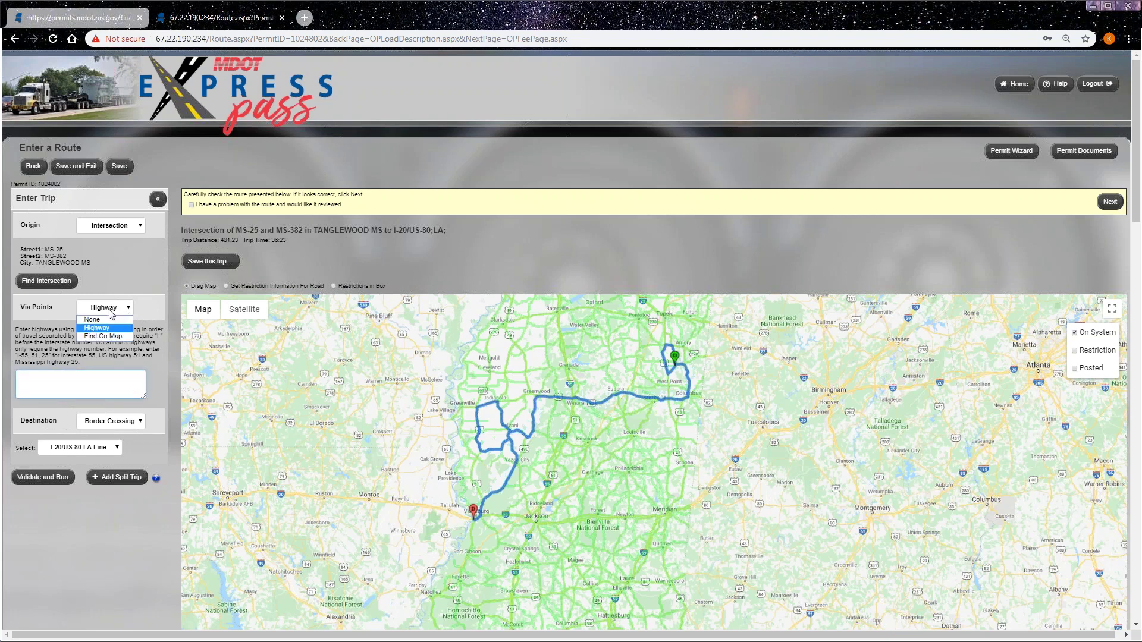
{"action": "left_click", "coordinate": [104, 326]}
{"action": "left_click", "coordinate": [43, 395]}
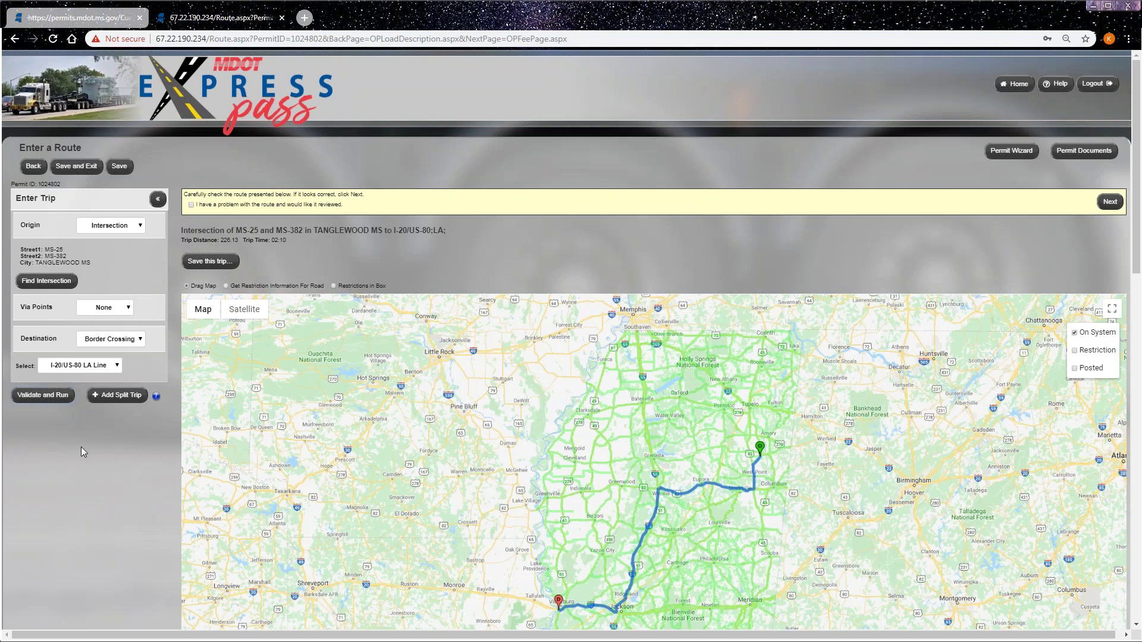
{"action": "left_click", "coordinate": [115, 313]}
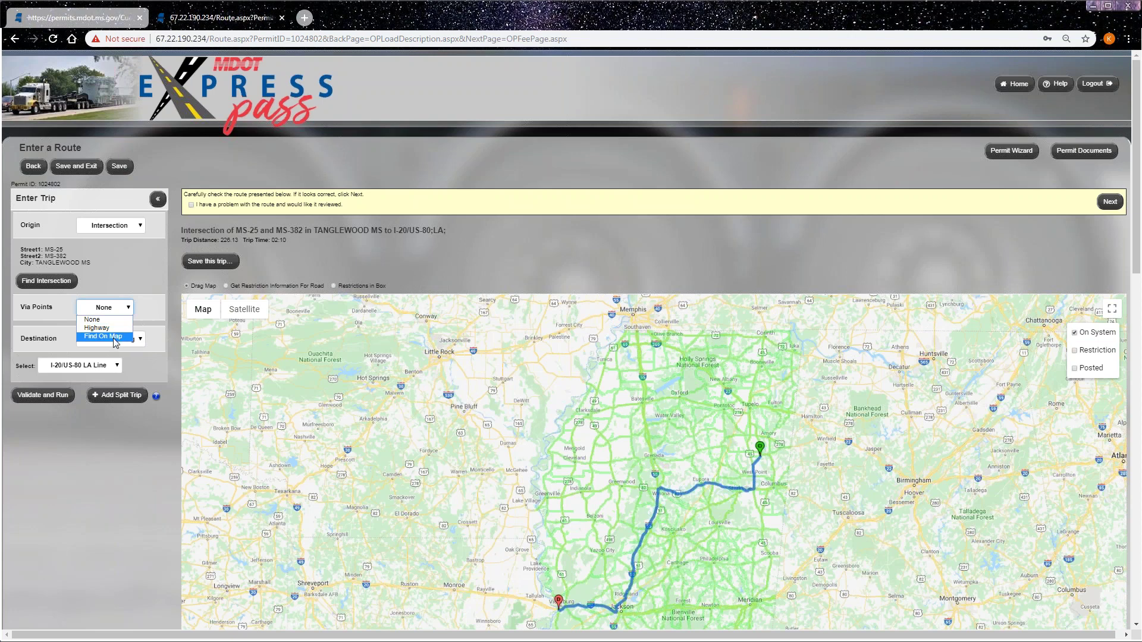
{"action": "left_click", "coordinate": [111, 336]}
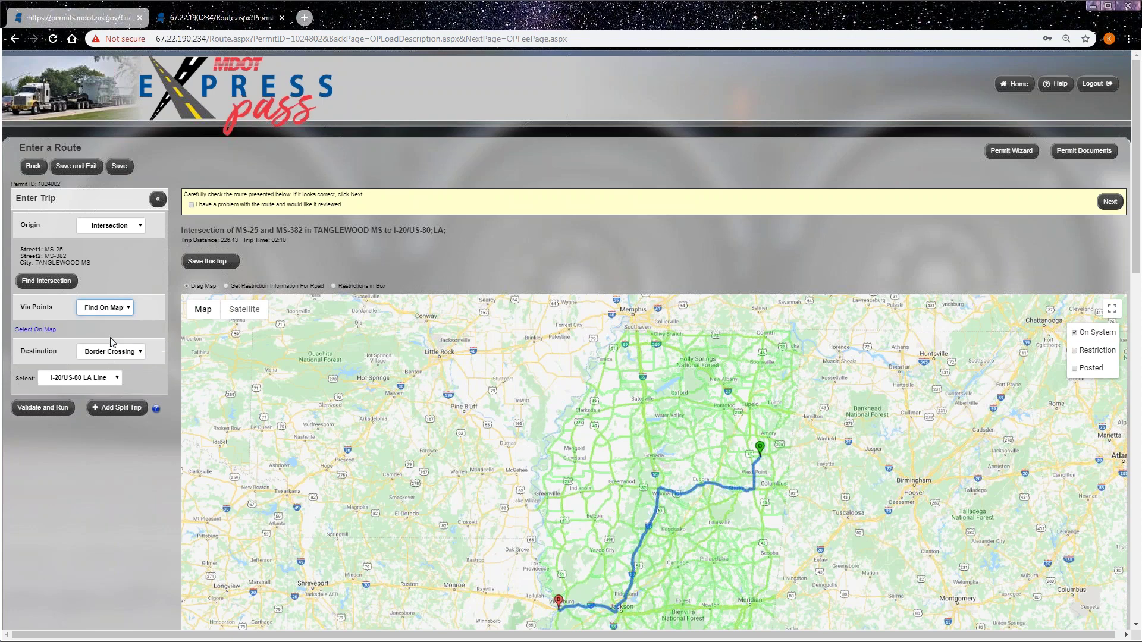
- Open the via-point map and zoom in on Highway 25 near Marydell
{"action": "left_click", "coordinate": [36, 329]}
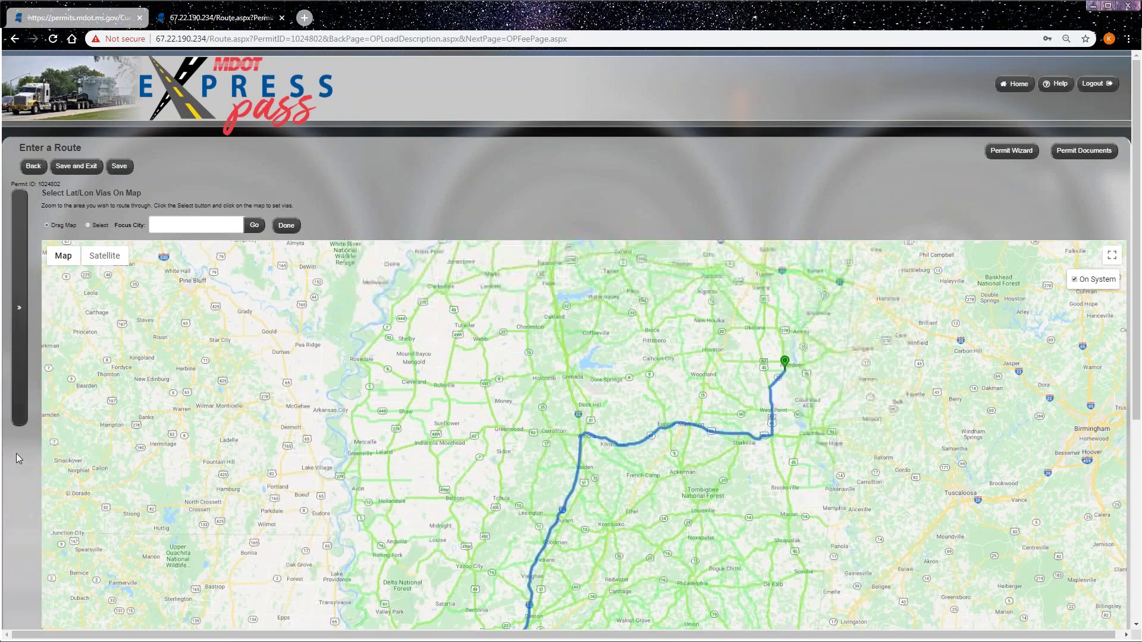
{"action": "scroll", "coordinate": [17, 459], "scroll_direction": "down", "scroll_amount": 2}
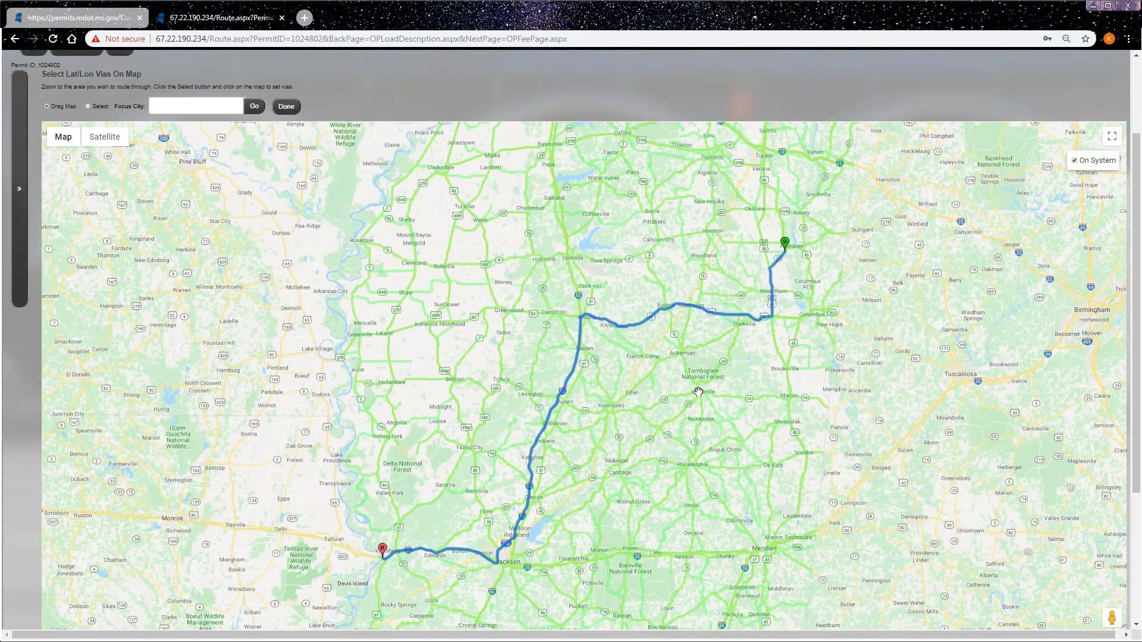
{"action": "left_click_drag", "start_coordinate": [653, 440], "coordinate": [569, 435]}
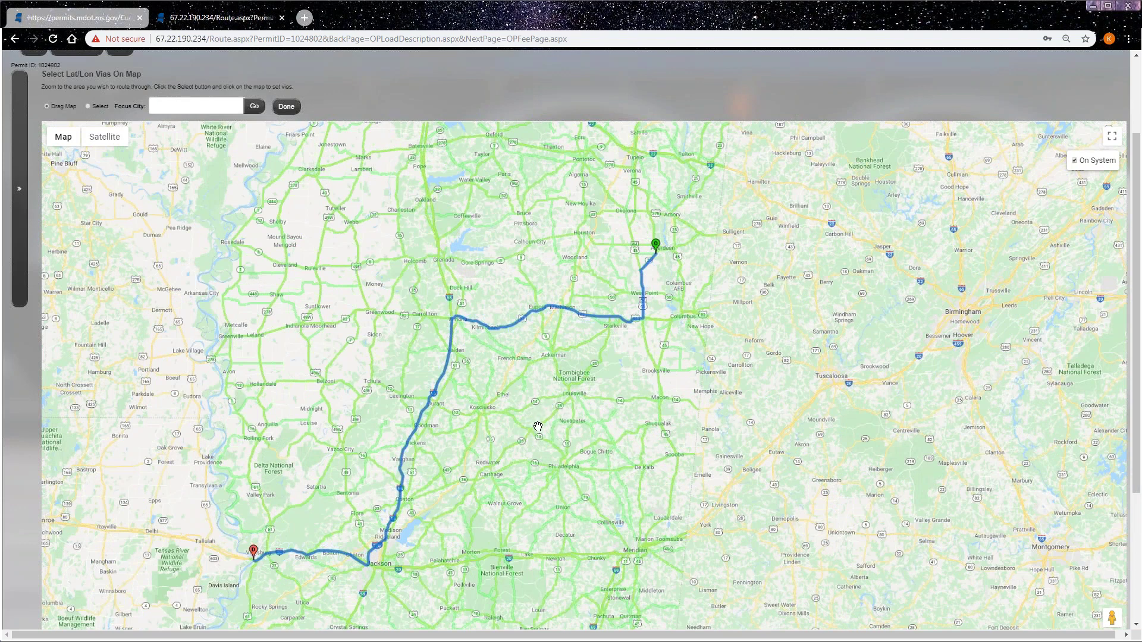
{"action": "left_click_drag", "start_coordinate": [537, 430], "coordinate": [425, 398]}
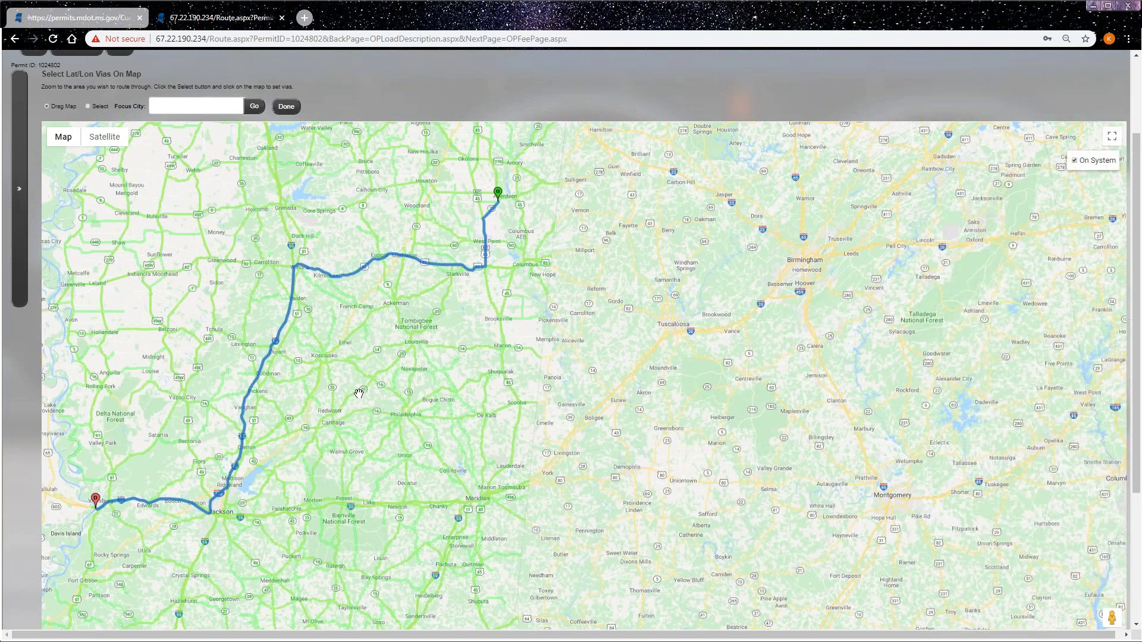
{"action": "left_click_drag", "start_coordinate": [357, 394], "coordinate": [427, 397]}
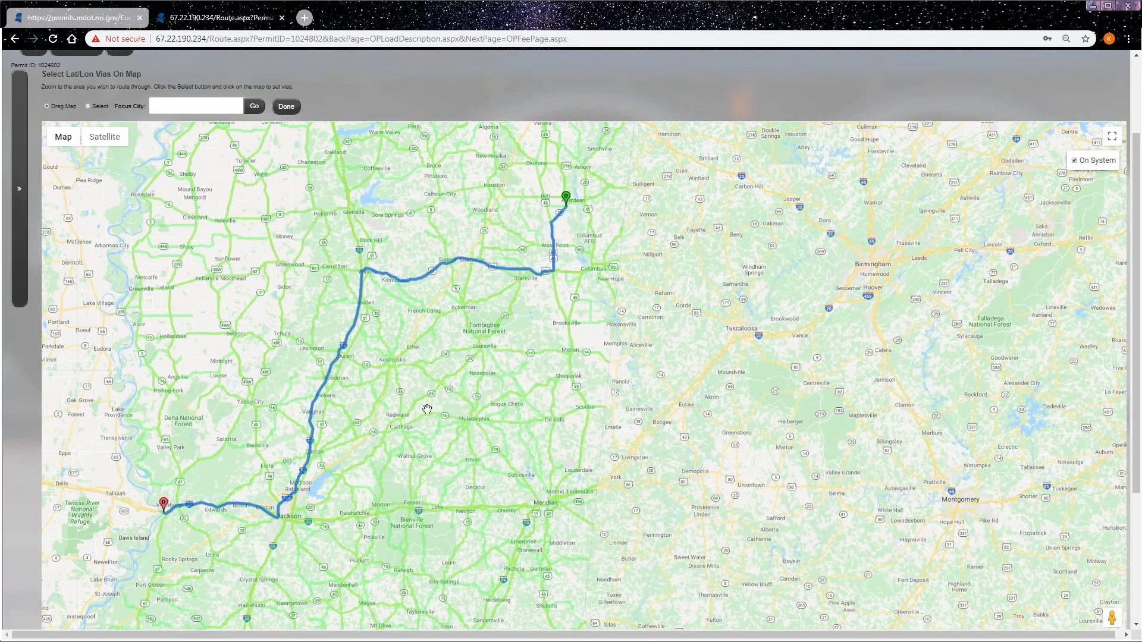
{"action": "scroll", "coordinate": [429, 391], "scroll_direction": "up", "scroll_amount": 3}
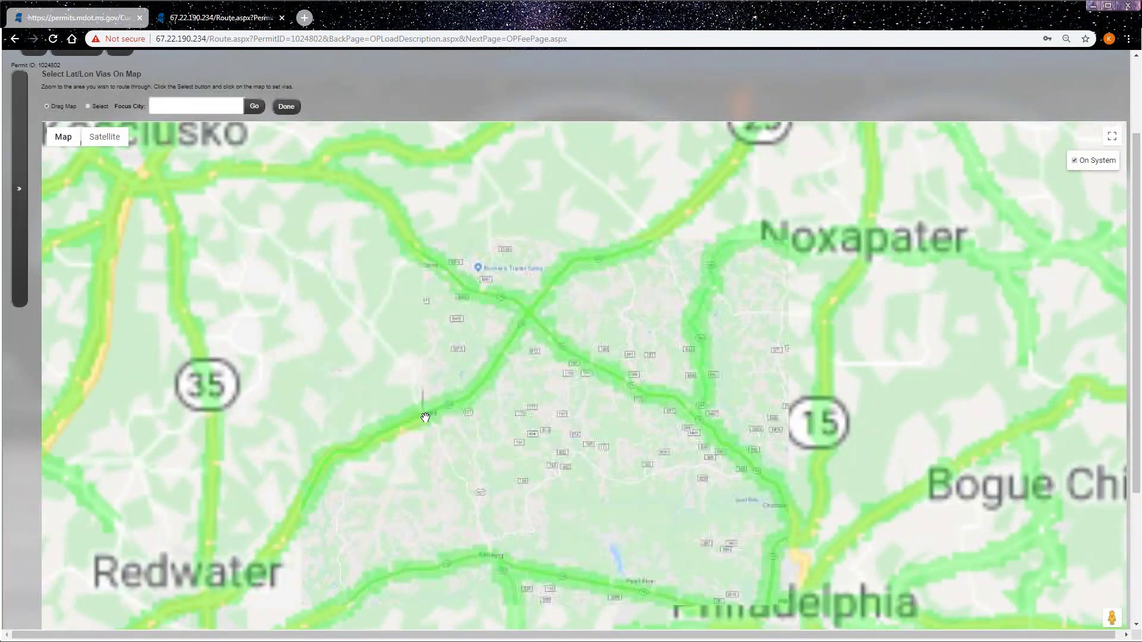
{"action": "scroll", "coordinate": [423, 416], "scroll_direction": "up", "scroll_amount": 2}
{"action": "scroll", "coordinate": [408, 410], "scroll_direction": "up", "scroll_amount": 3}
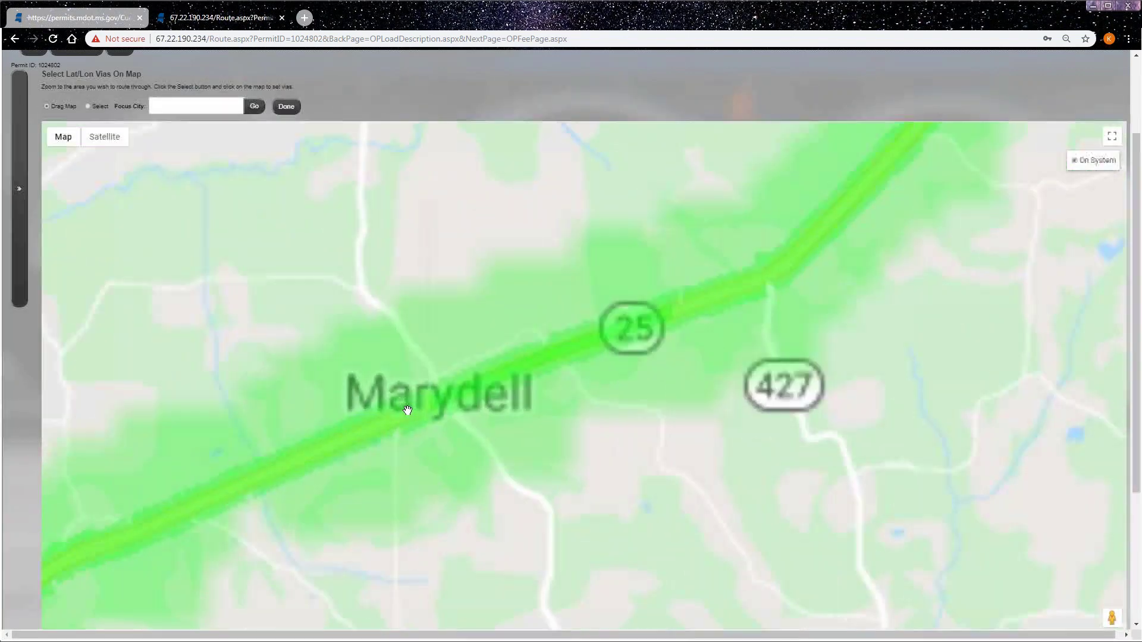
{"action": "scroll", "coordinate": [407, 411], "scroll_direction": "up", "scroll_amount": 1}
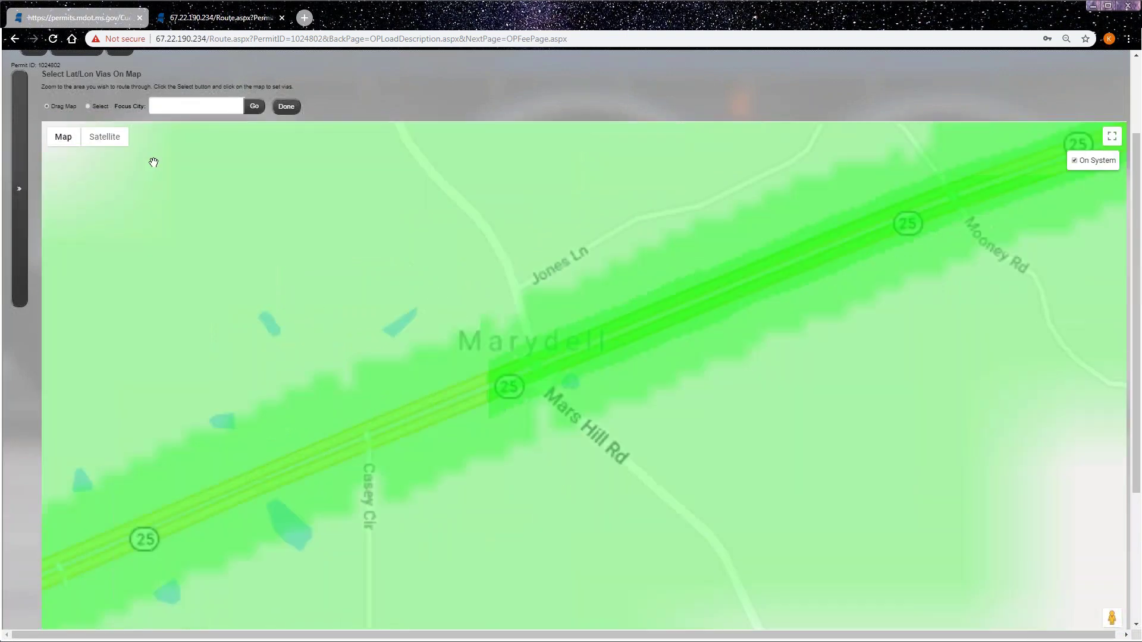
- Drop a via point on Highway 25 near Mars Hill Rd and finish picking
{"action": "left_click", "coordinate": [88, 107]}
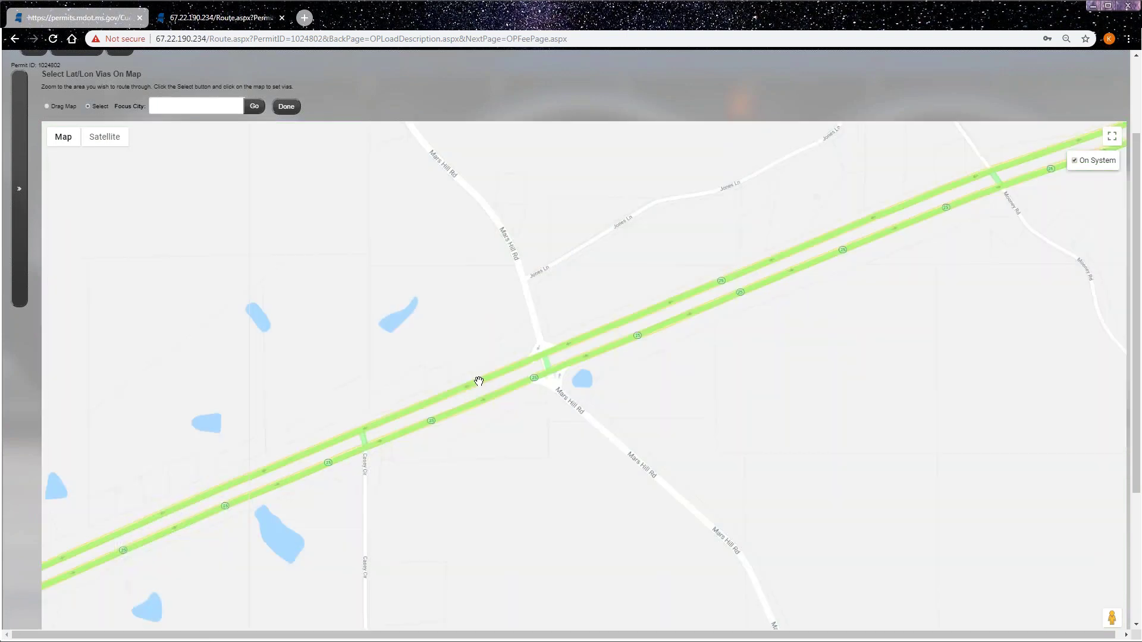
{"action": "left_click", "coordinate": [479, 383]}
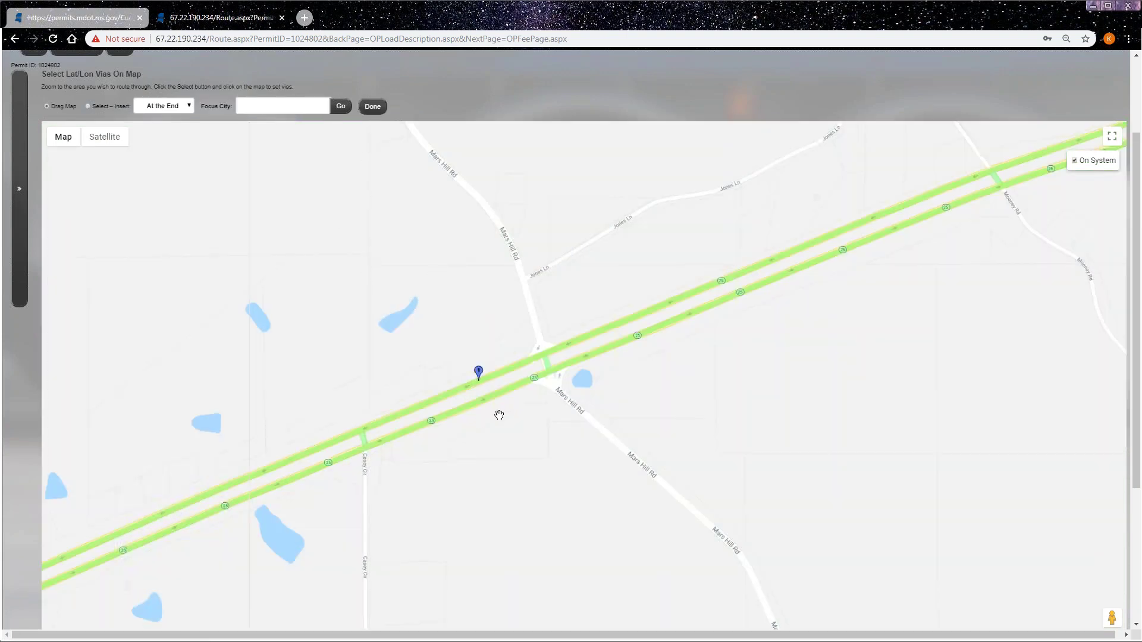
{"action": "left_click", "coordinate": [341, 108]}
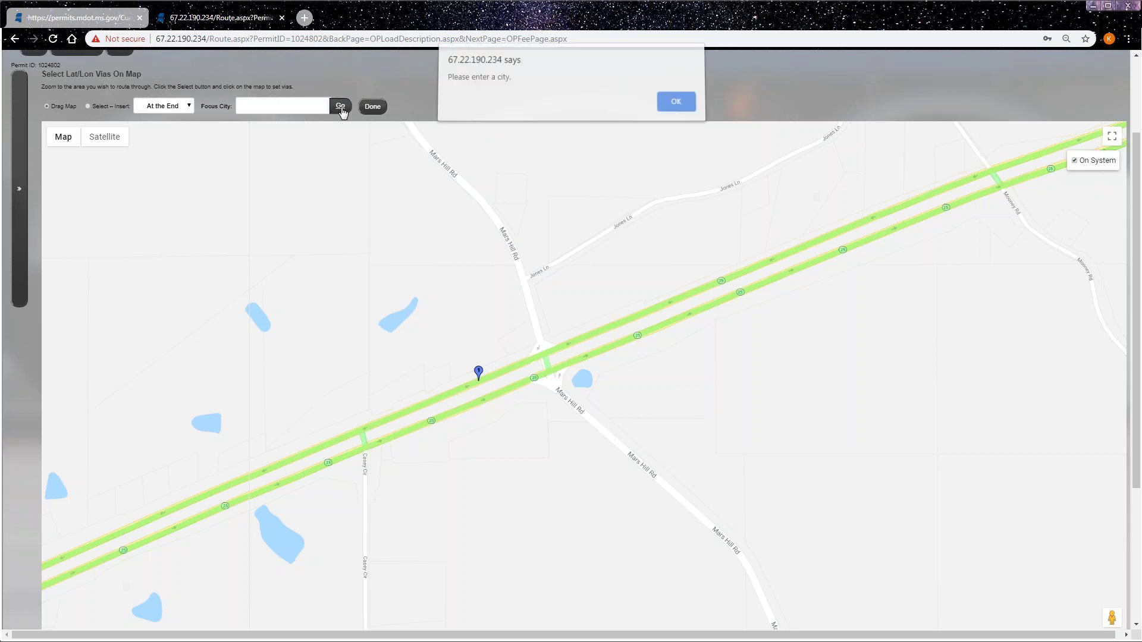
{"action": "left_click", "coordinate": [690, 111]}
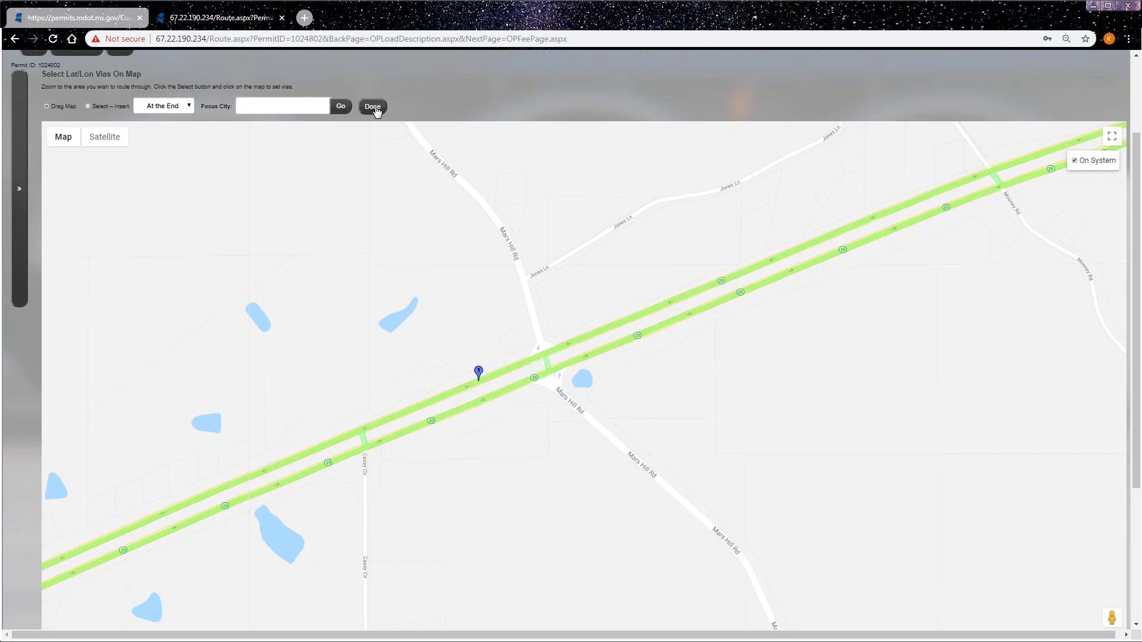
{"action": "left_click", "coordinate": [375, 107]}
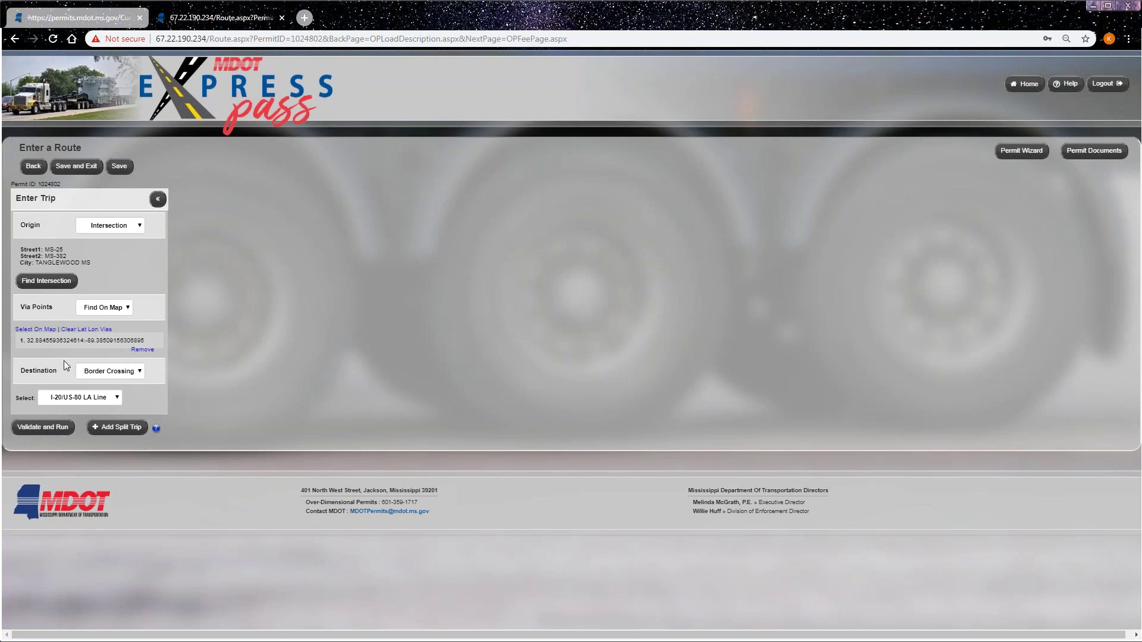
- Recalculate the route through the via point to 209.82 miles and leave the route-review box unchecked
{"action": "left_click", "coordinate": [56, 427]}
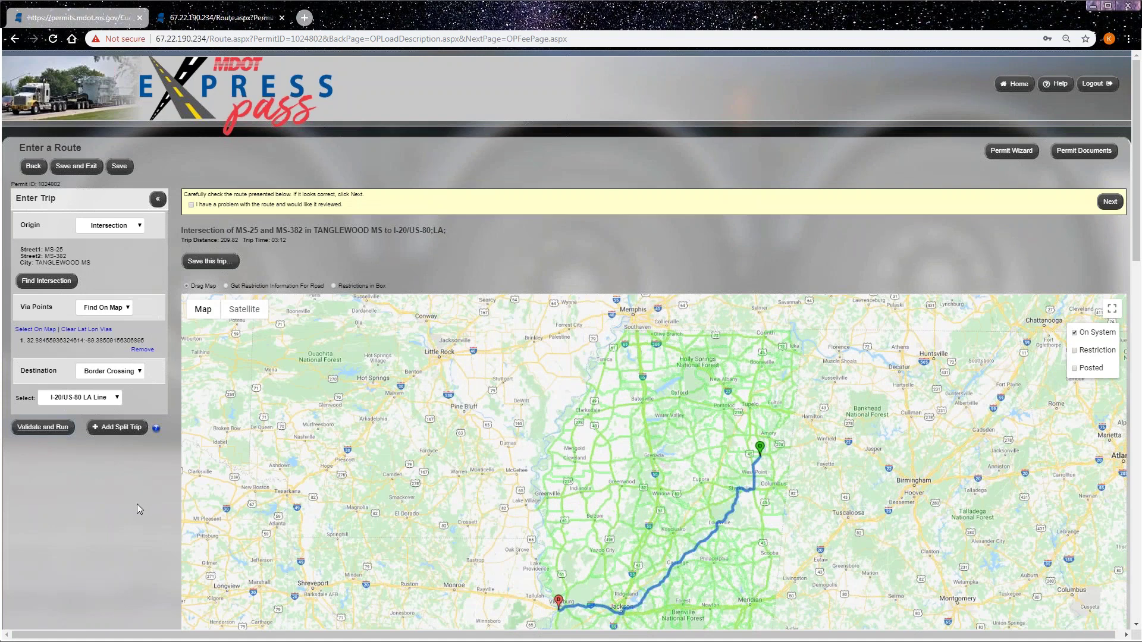
{"action": "scroll", "coordinate": [137, 503], "scroll_direction": "down", "scroll_amount": 2}
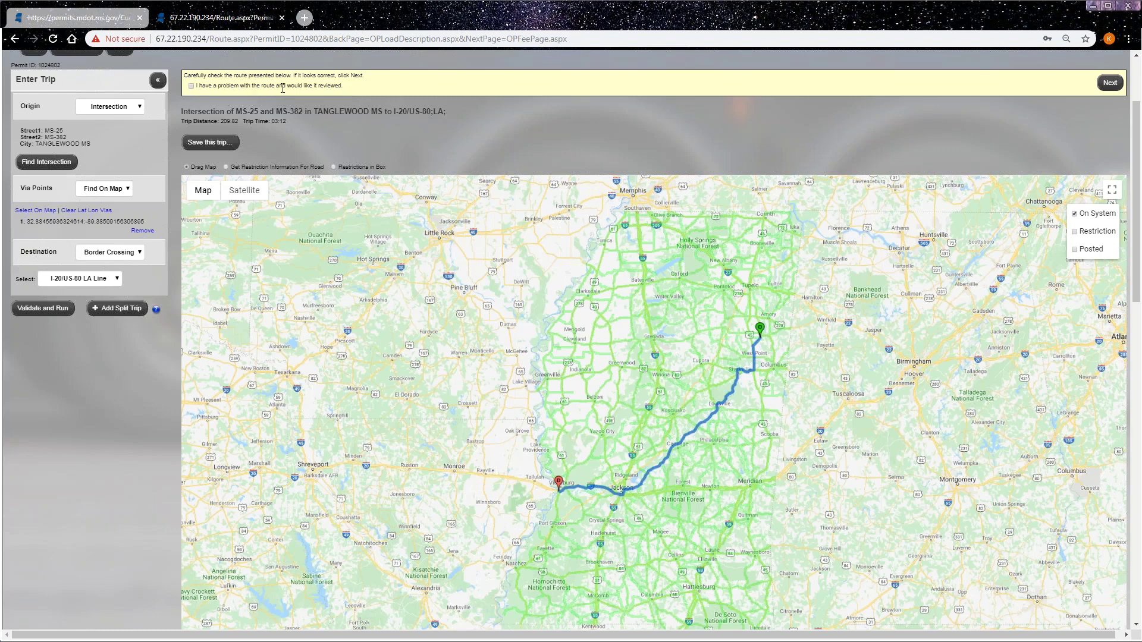
{"action": "left_click", "coordinate": [192, 86]}
{"action": "left_click", "coordinate": [286, 144]}
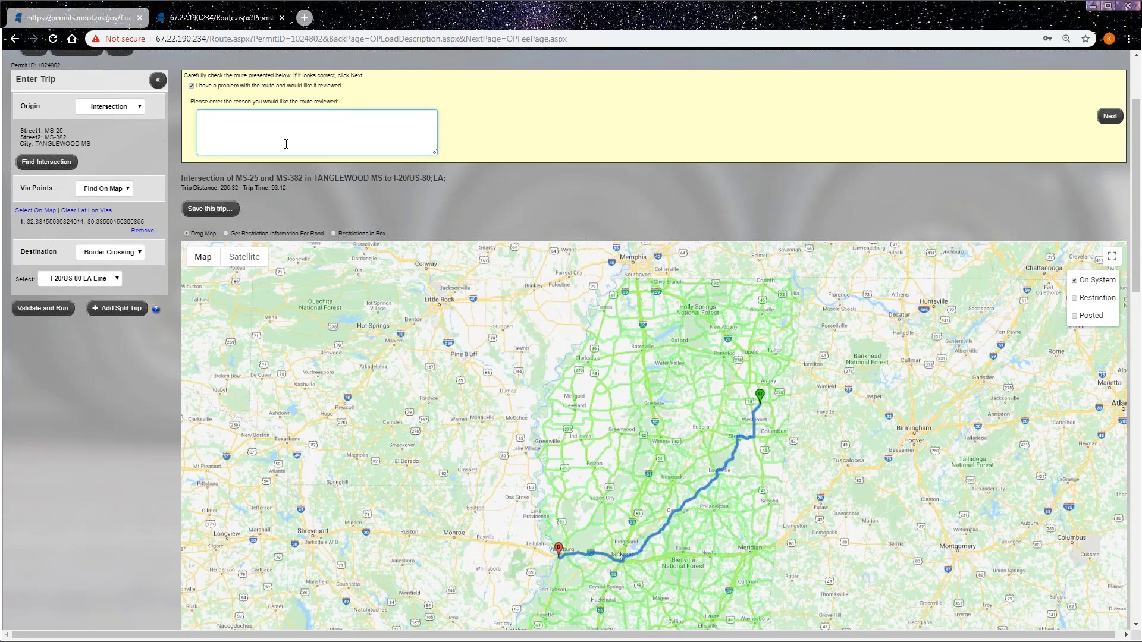
{"action": "left_click", "coordinate": [192, 86]}
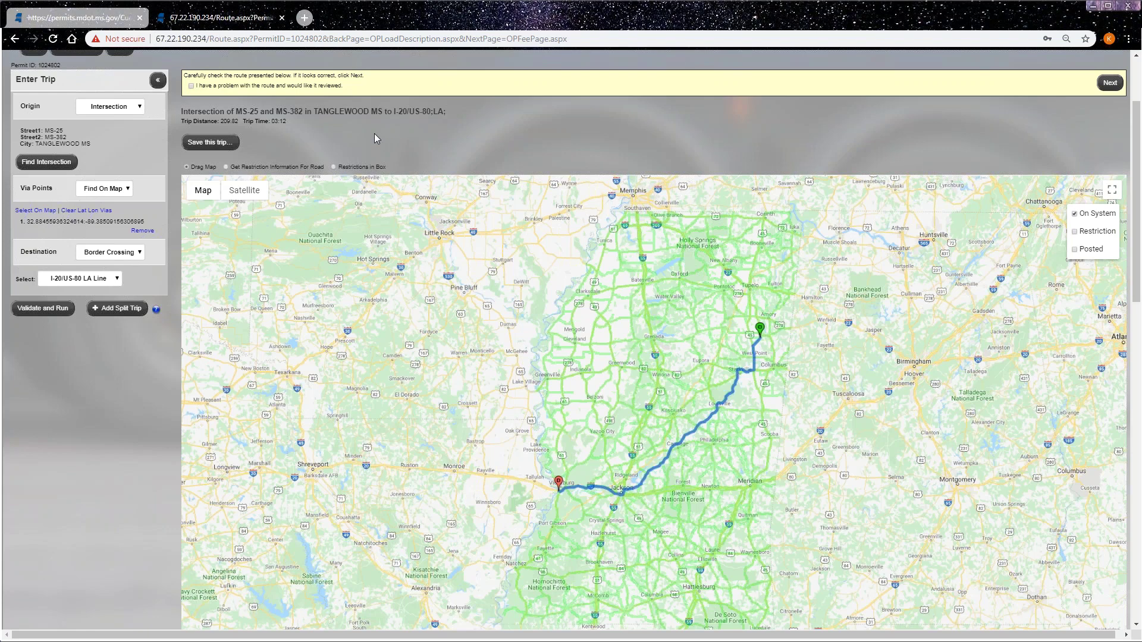
- Save the calculated route as the trip 'MS-25 to I-20' and acknowledge the Trip Saved confirmation
{"action": "left_click", "coordinate": [214, 143]}
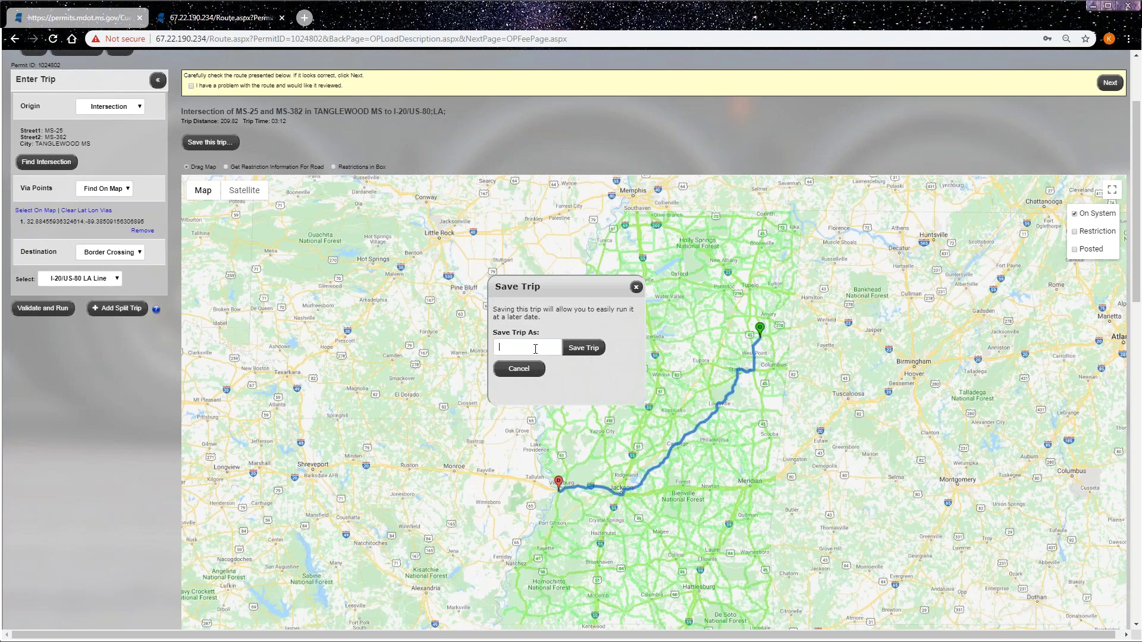
{"action": "type", "text": "Usin"}
{"action": "key", "text": "ctrl+a"}
{"action": "key", "text": "BackSpace"}
{"action": "type", "text": "MS"}
{"action": "type", "text": "-25 to"}
{"action": "type", "text": " US"}
{"action": "type", "text": "-20"}
{"action": "left_click", "coordinate": [542, 346]}
{"action": "key", "text": "BackSpace"}
{"action": "left_click", "coordinate": [585, 349]}
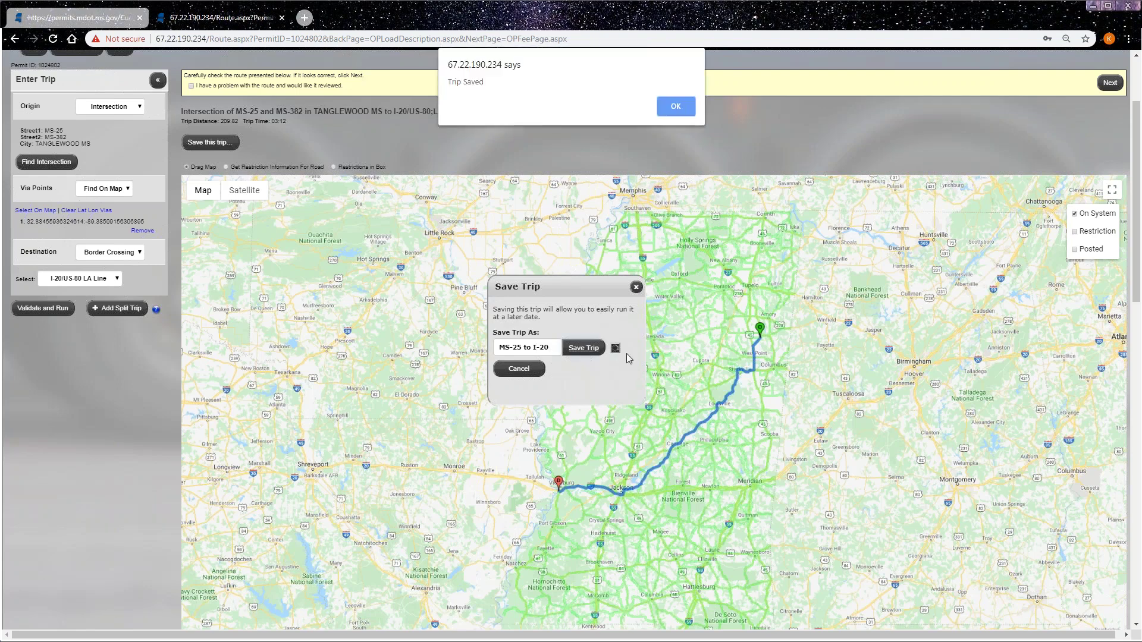
{"action": "left_click", "coordinate": [676, 107]}
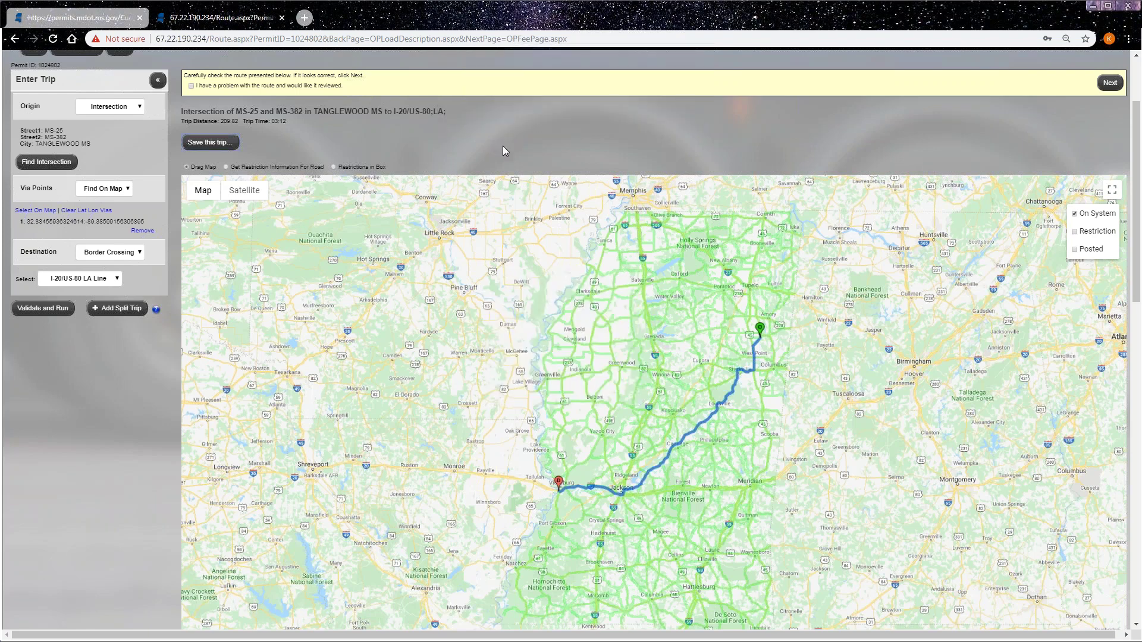
- Continue to the fee summary and check the permit ID, Single Trip OW entry and $777.00 total
{"action": "left_click", "coordinate": [1111, 83]}
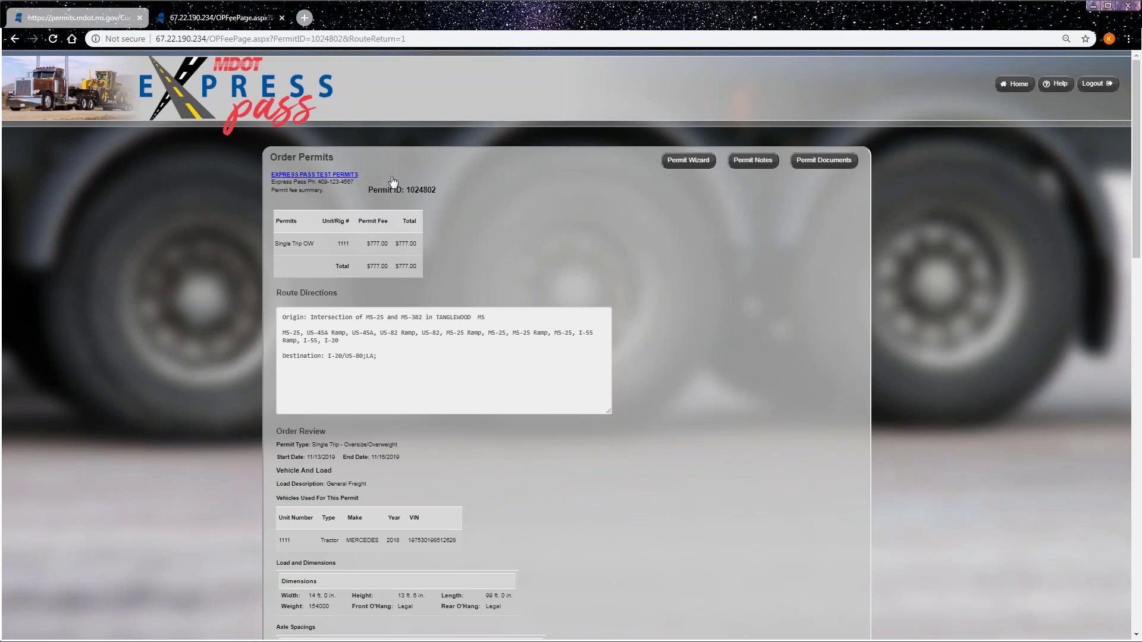
{"action": "left_click_drag", "start_coordinate": [439, 190], "coordinate": [409, 192]}
{"action": "left_click", "coordinate": [483, 241]}
{"action": "scroll", "coordinate": [483, 240], "scroll_direction": "down", "scroll_amount": 2}
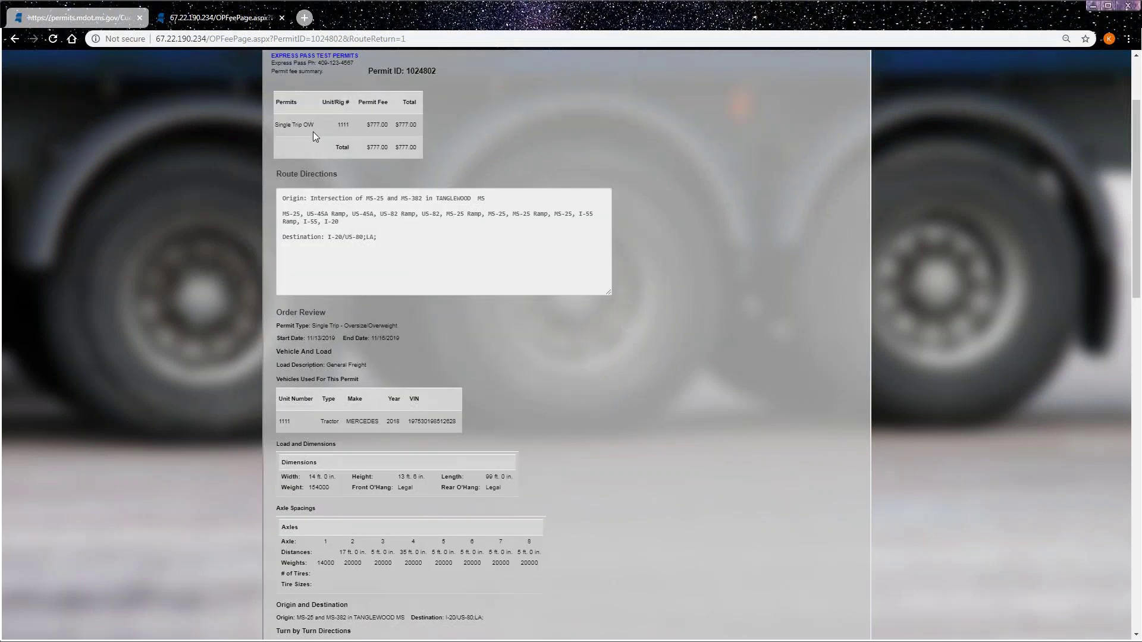
{"action": "left_click_drag", "start_coordinate": [317, 124], "coordinate": [277, 128]}
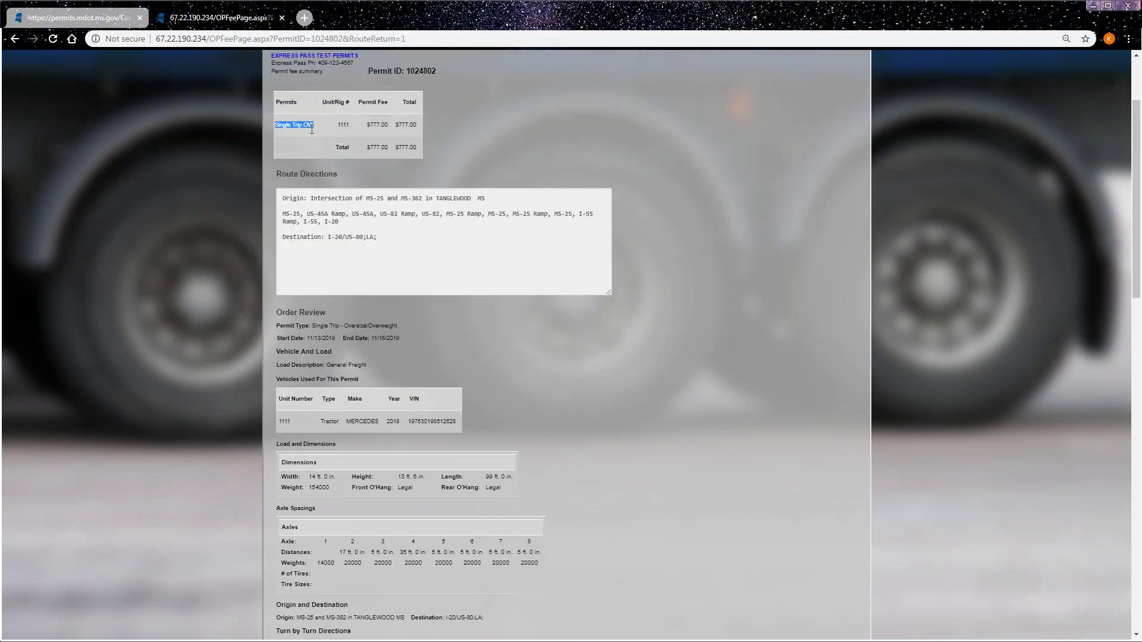
{"action": "left_click_drag", "start_coordinate": [416, 148], "coordinate": [369, 221]}
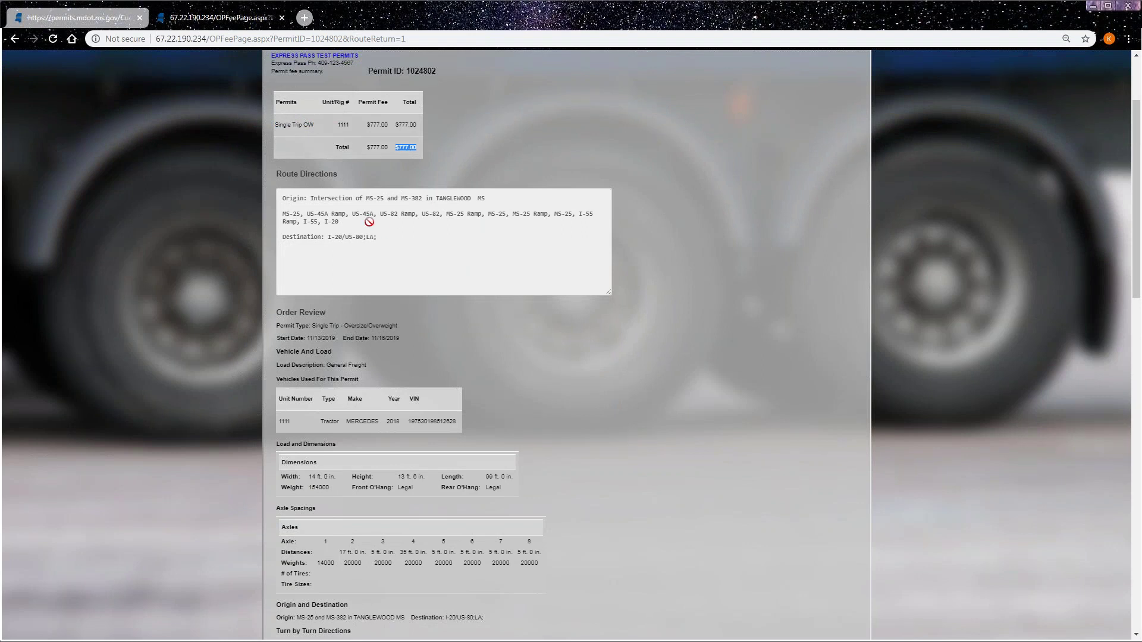
{"action": "left_click", "coordinate": [326, 189]}
- Review the permit type, General Freight load and turn-by-turn directions to I-20/US-80 at 209.90 miles
{"action": "scroll", "coordinate": [646, 354], "scroll_direction": "down", "scroll_amount": 3}
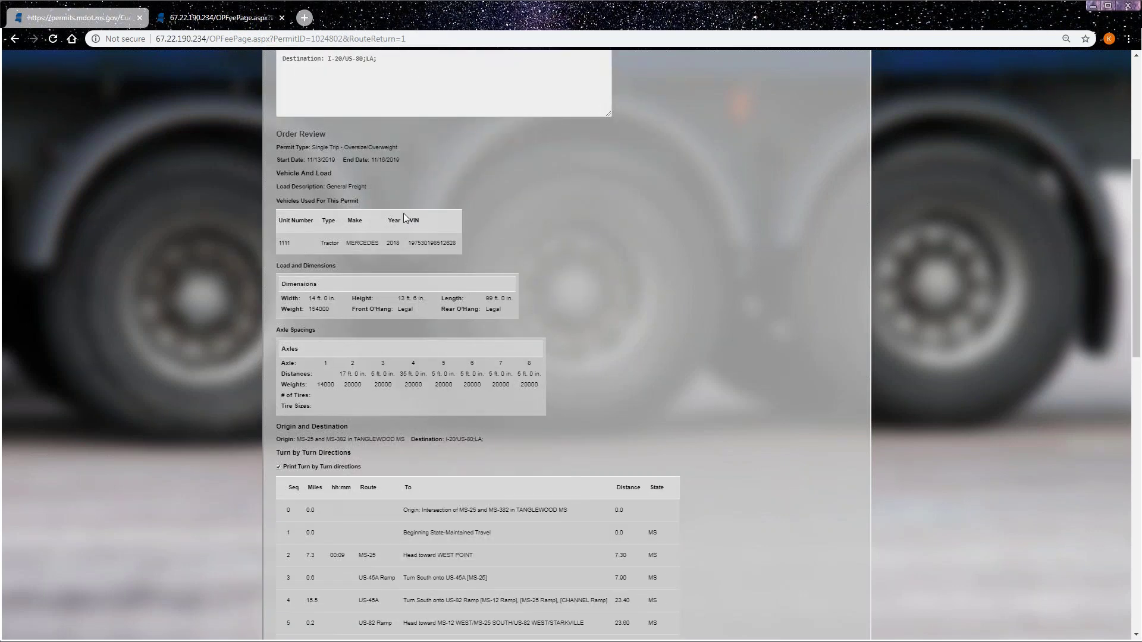
{"action": "left_click_drag", "start_coordinate": [312, 146], "coordinate": [383, 145]}
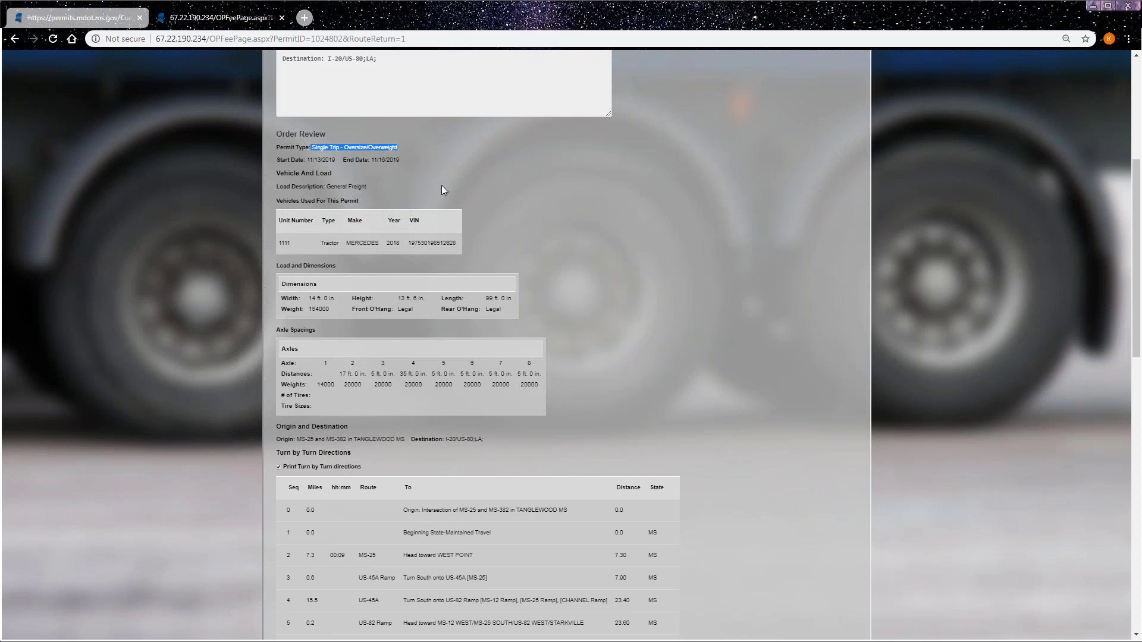
{"action": "left_click_drag", "start_coordinate": [326, 186], "coordinate": [369, 188]}
{"action": "left_click", "coordinate": [608, 292]}
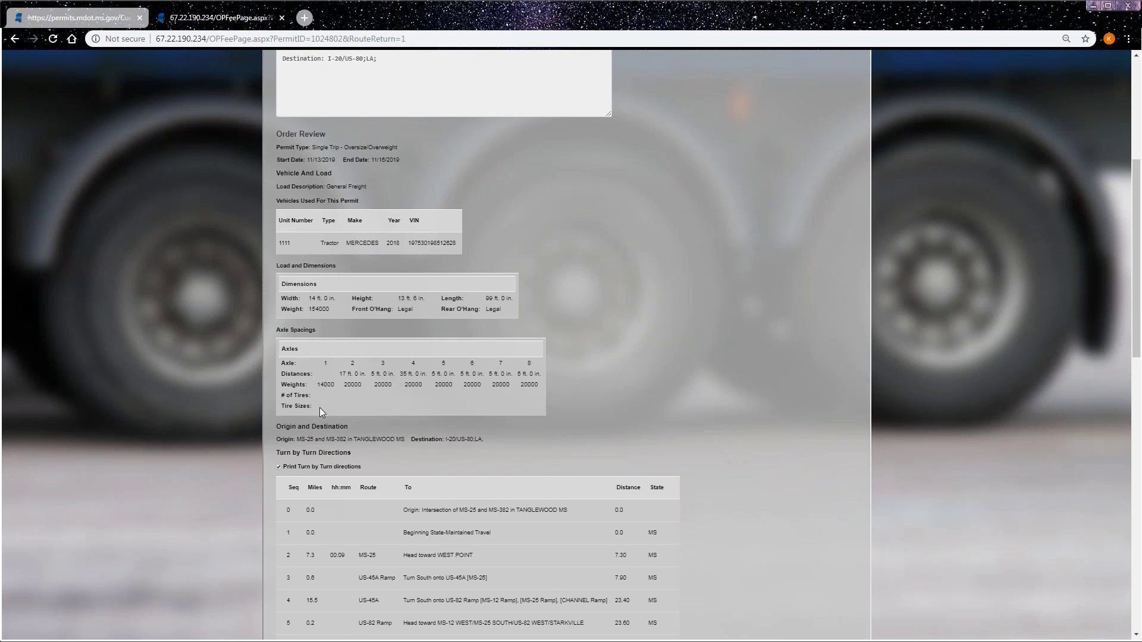
{"action": "scroll", "coordinate": [773, 390], "scroll_direction": "down", "scroll_amount": 3}
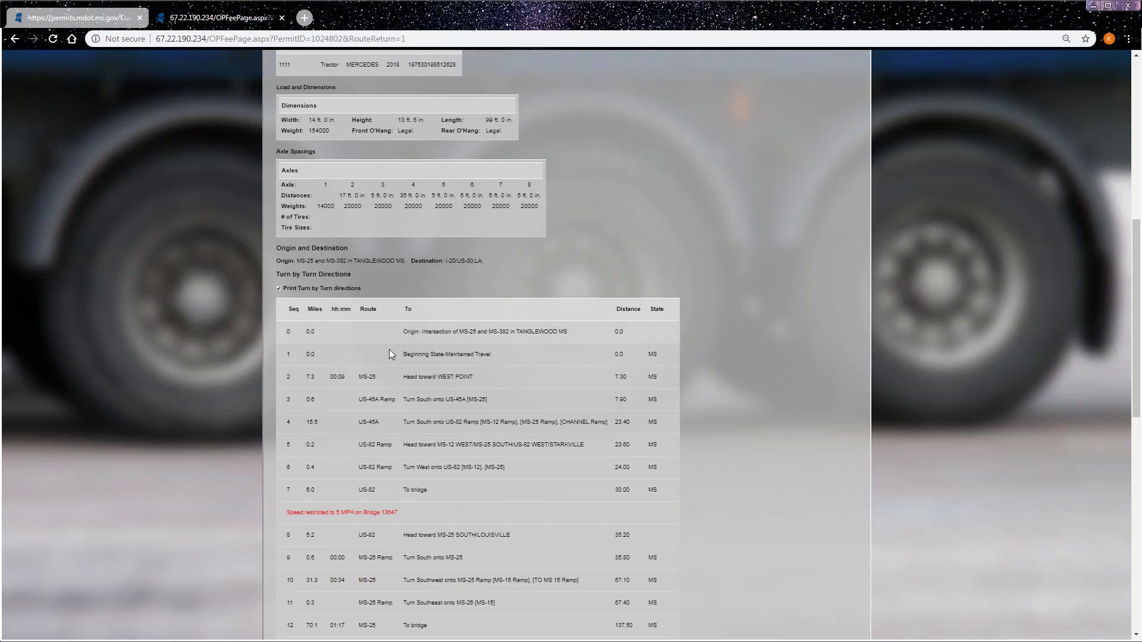
{"action": "scroll", "coordinate": [397, 385], "scroll_direction": "down", "scroll_amount": 8}
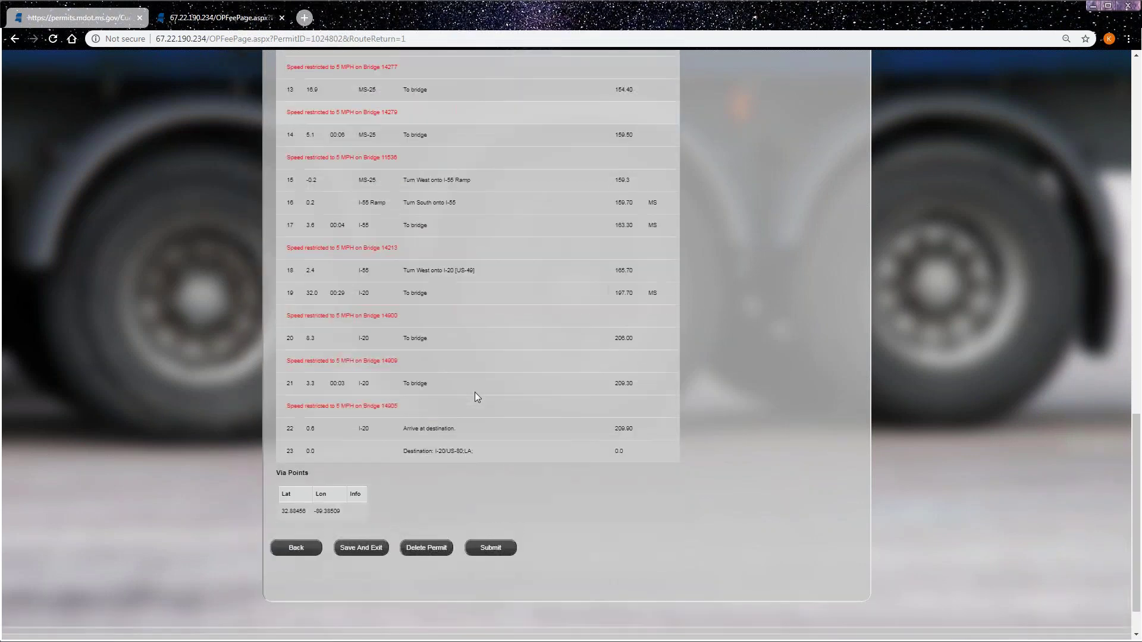
{"action": "scroll", "coordinate": [475, 397], "scroll_direction": "up", "scroll_amount": 9}
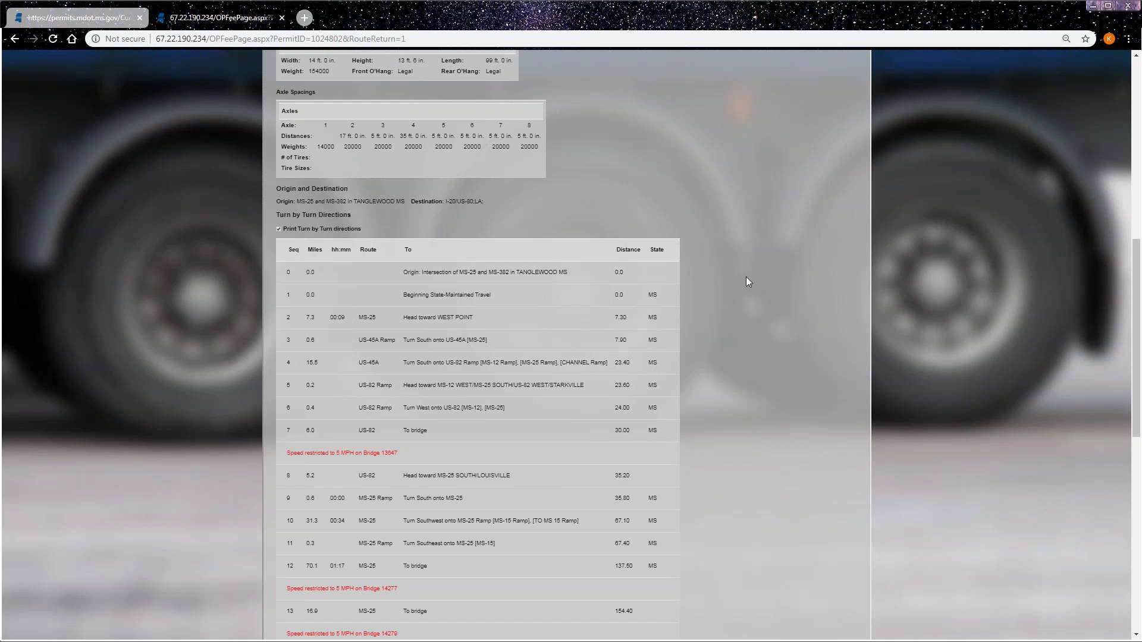
{"action": "scroll", "coordinate": [751, 327], "scroll_direction": "down", "scroll_amount": 7}
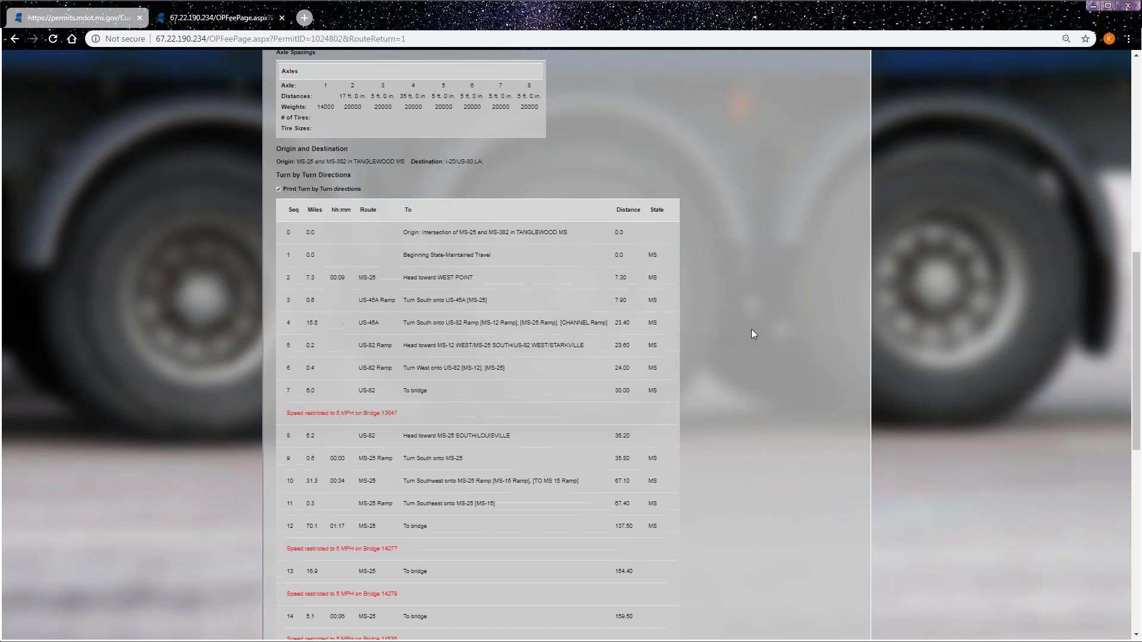
{"action": "scroll", "coordinate": [753, 340], "scroll_direction": "down", "scroll_amount": 2}
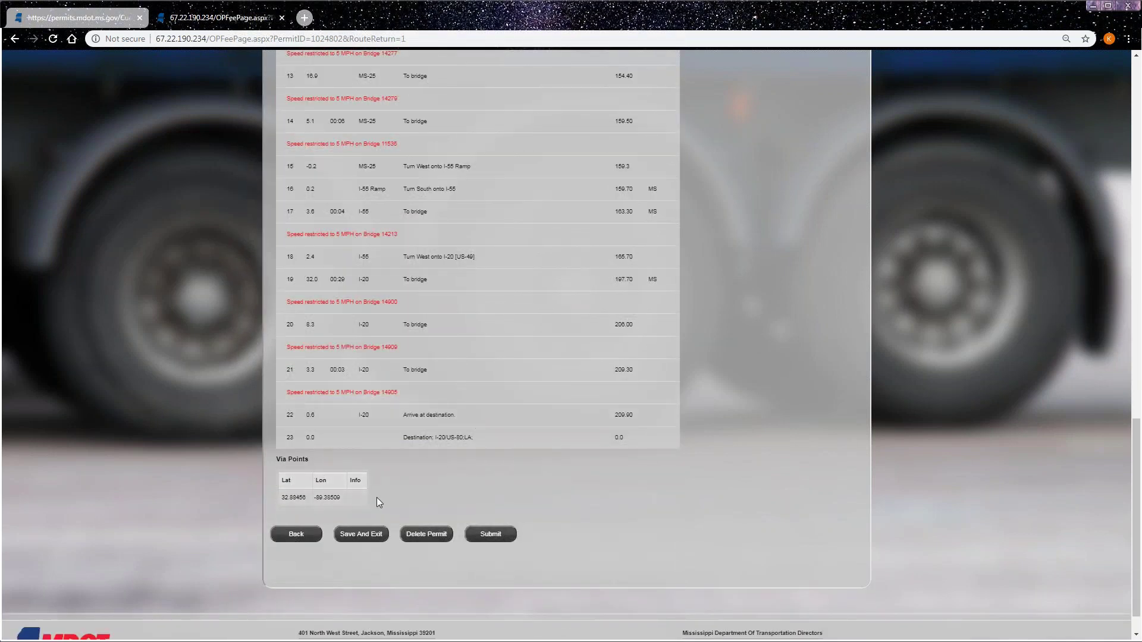
- Submit the permit, copy the new permit number 1024802, and return to the company dashboard
{"action": "left_click", "coordinate": [492, 535]}
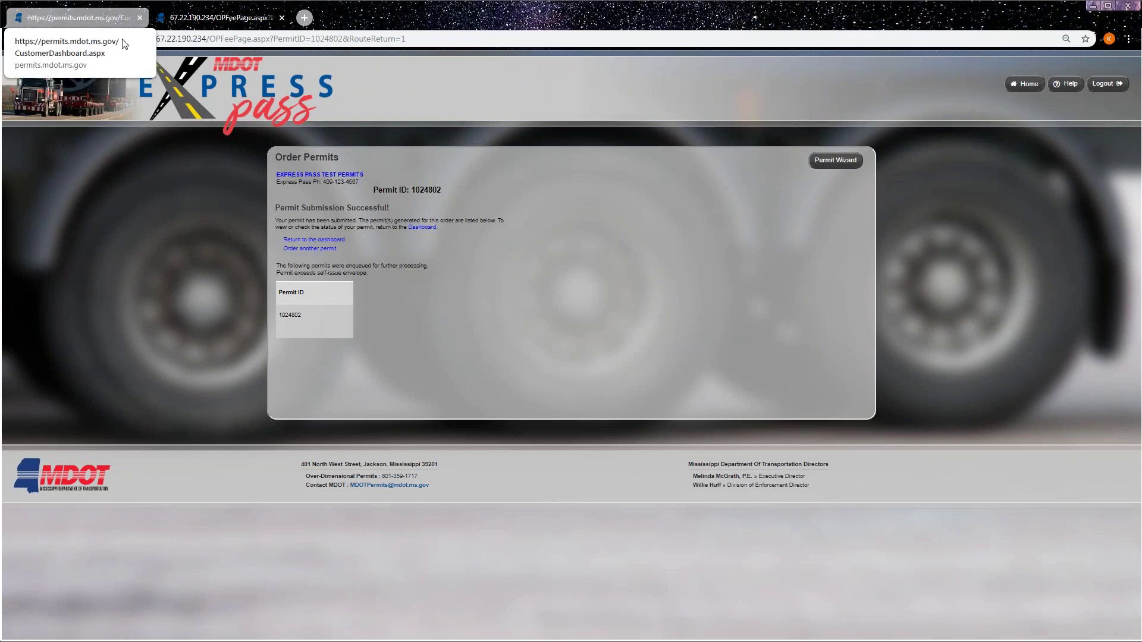
{"action": "left_click_drag", "start_coordinate": [440, 190], "coordinate": [412, 190]}
{"action": "right_click", "coordinate": [418, 189]}
{"action": "left_click", "coordinate": [434, 196]}
{"action": "left_click", "coordinate": [693, 215]}
{"action": "left_click", "coordinate": [1024, 83]}
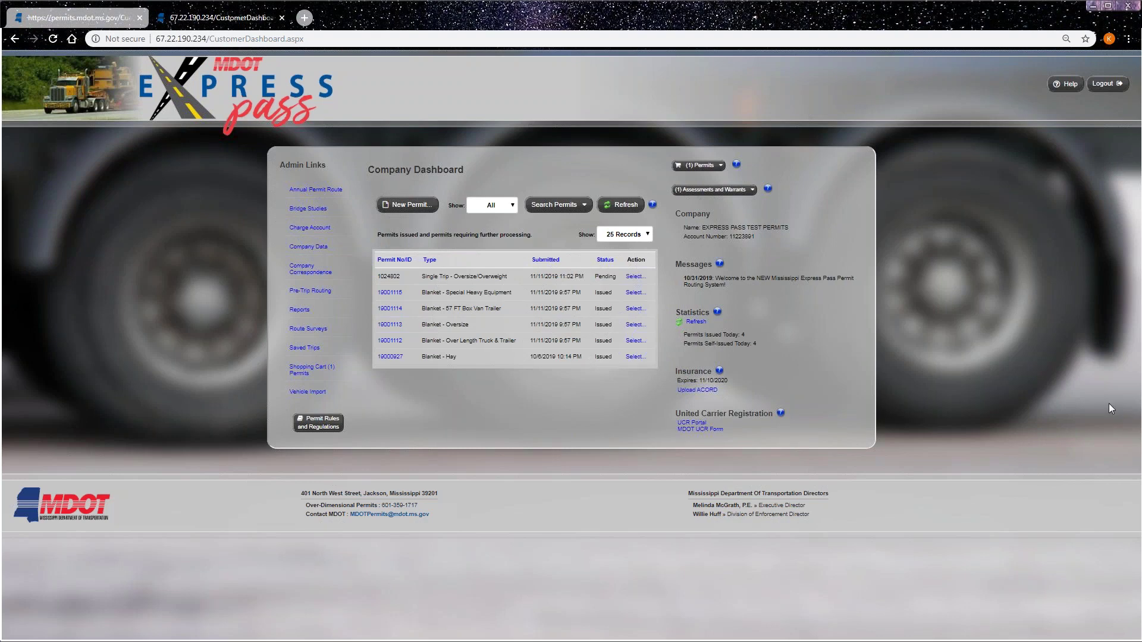
- Confirm permit 1024802 shows Pending, refresh the permit list, and expand the Search Permits panel
{"action": "double_click", "coordinate": [610, 276]}
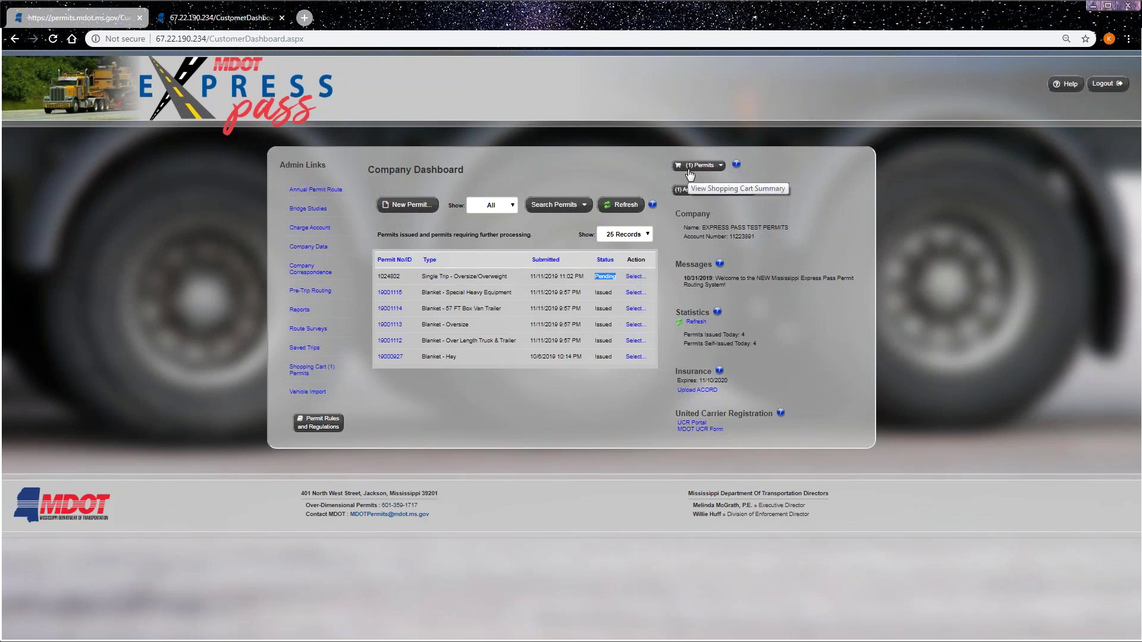
{"action": "left_click", "coordinate": [930, 299]}
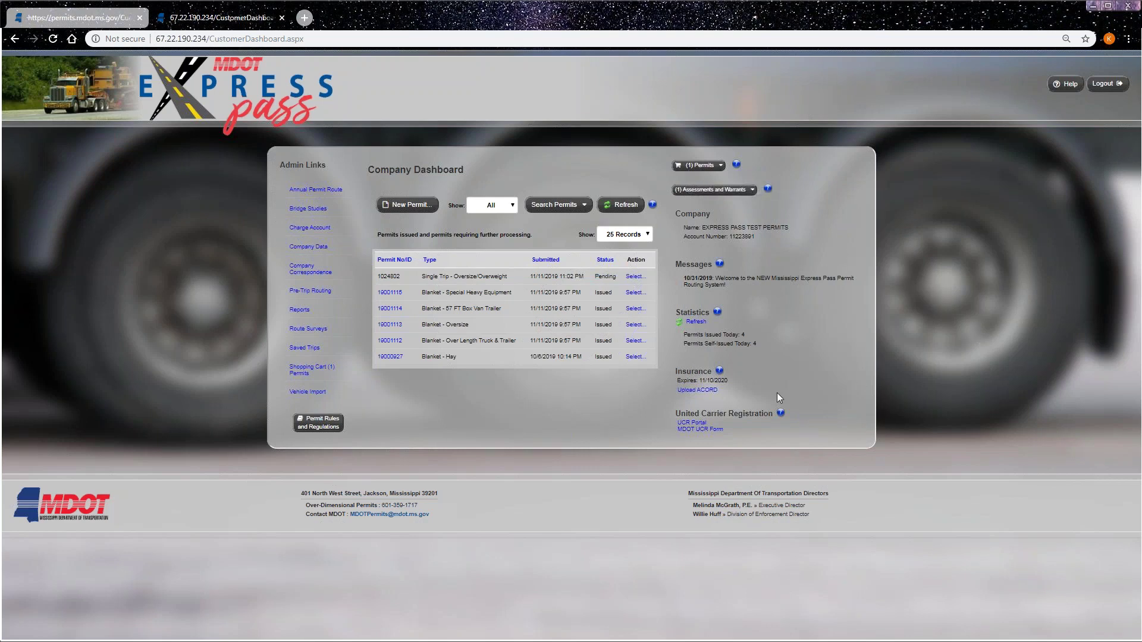
{"action": "left_click", "coordinate": [626, 205]}
{"action": "left_click", "coordinate": [550, 206]}
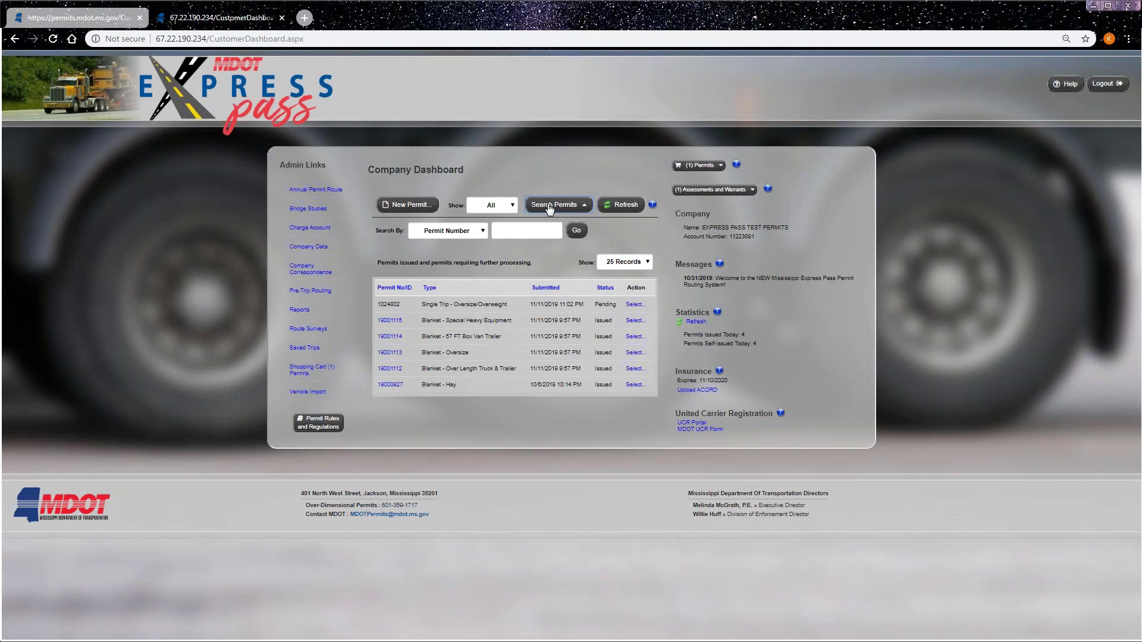
- Search permits by Issue Date on 11/11/2019
{"action": "left_click", "coordinate": [479, 232]}
{"action": "left_click", "coordinate": [468, 252]}
{"action": "left_click", "coordinate": [512, 232]}
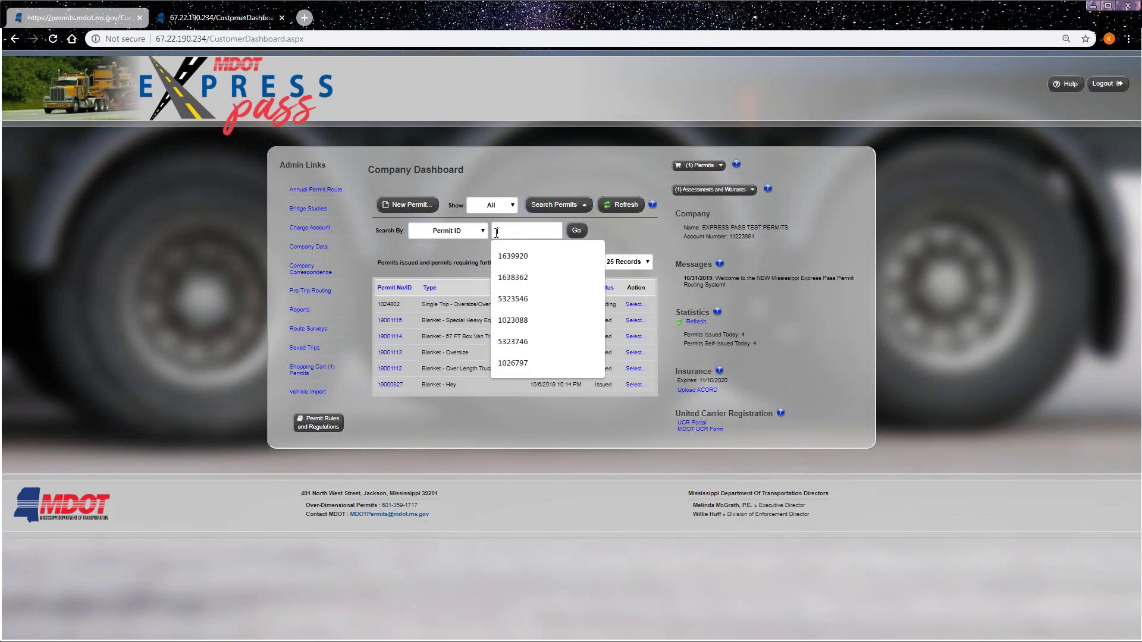
{"action": "left_click", "coordinate": [472, 232]}
{"action": "left_click", "coordinate": [473, 232]}
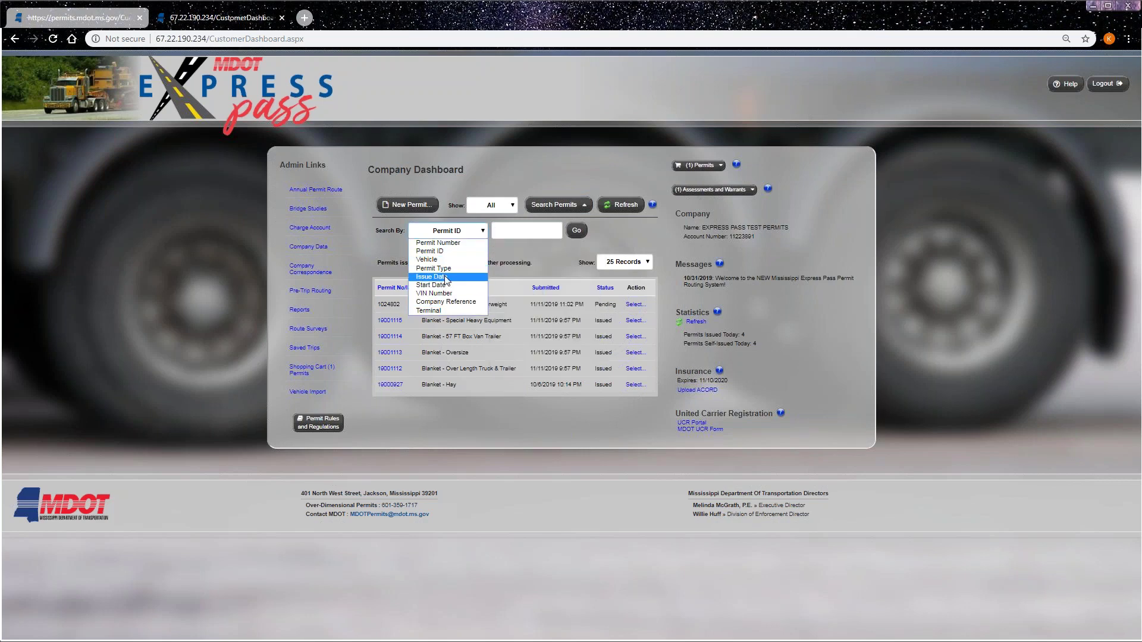
{"action": "left_click", "coordinate": [446, 277]}
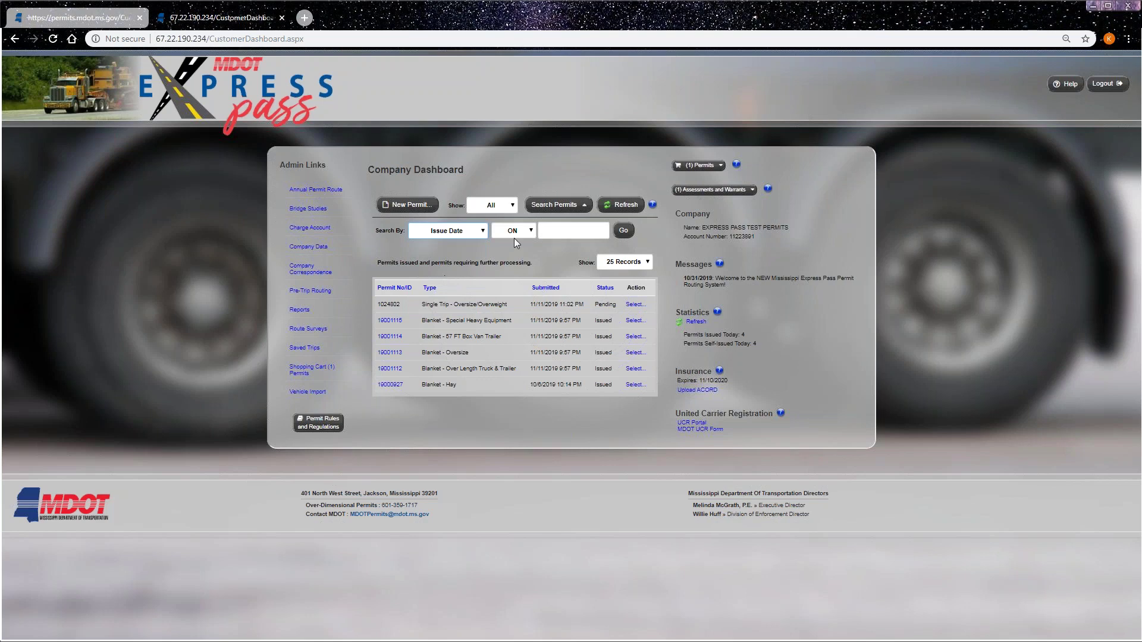
{"action": "left_click", "coordinate": [549, 231]}
{"action": "left_click", "coordinate": [562, 284]}
{"action": "left_click", "coordinate": [621, 237]}
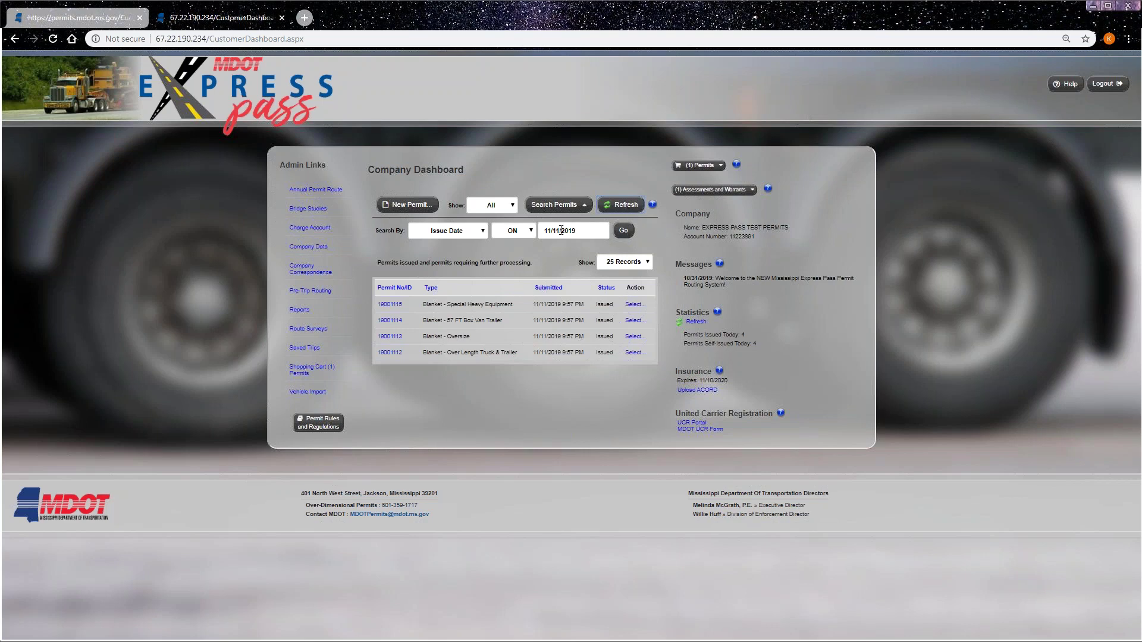
- Collapse the search, refresh the full permit list, and show the actions for permit 19001115
{"action": "left_click", "coordinate": [554, 206]}
{"action": "left_click", "coordinate": [624, 208]}
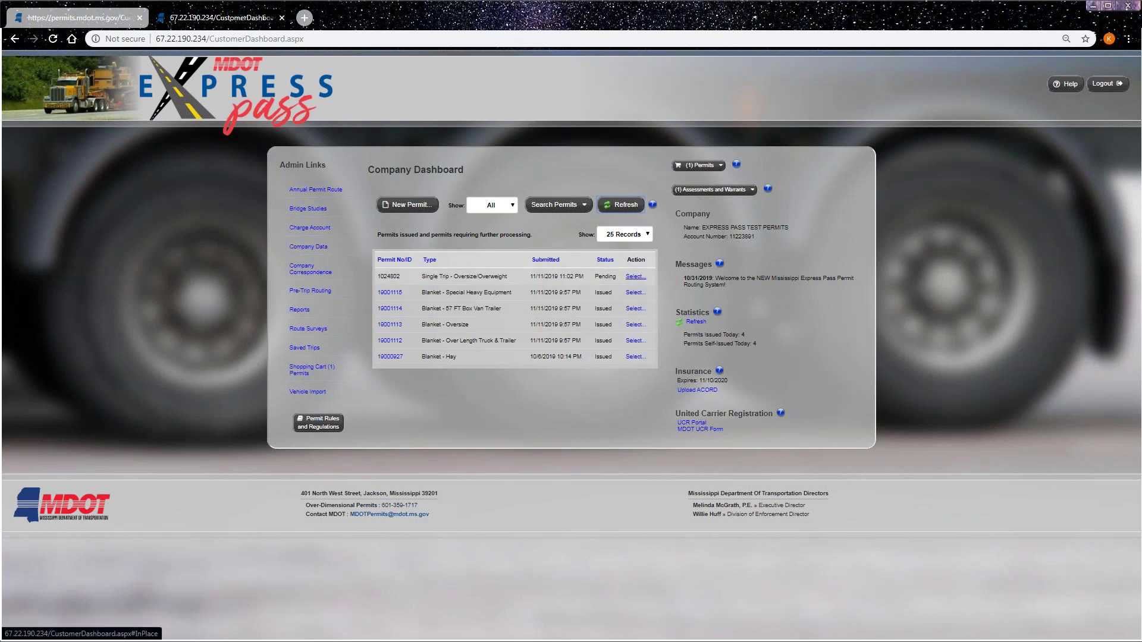
{"action": "left_click", "coordinate": [634, 293]}
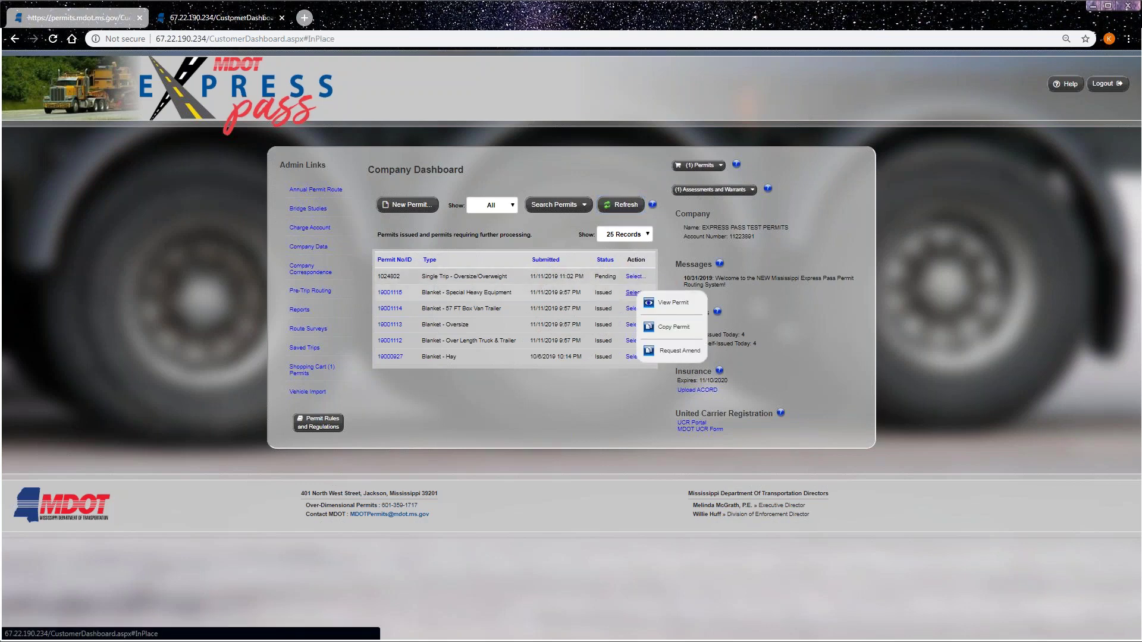
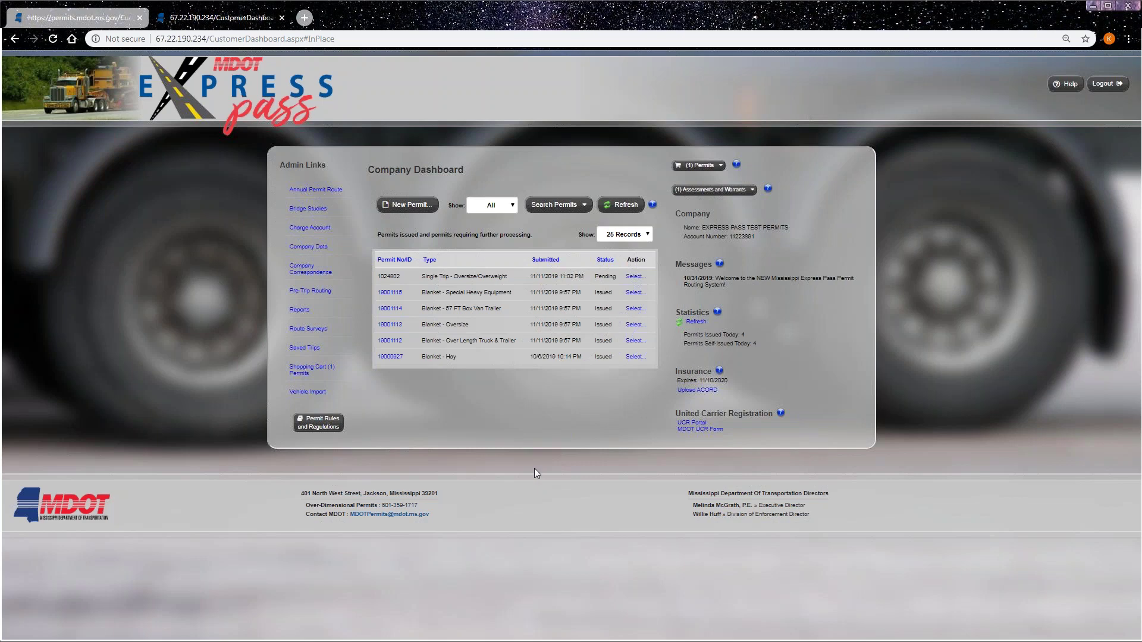
- Choose View Permit from permit 19001115's actions to open its Permit Details page
{"action": "left_click", "coordinate": [633, 294]}
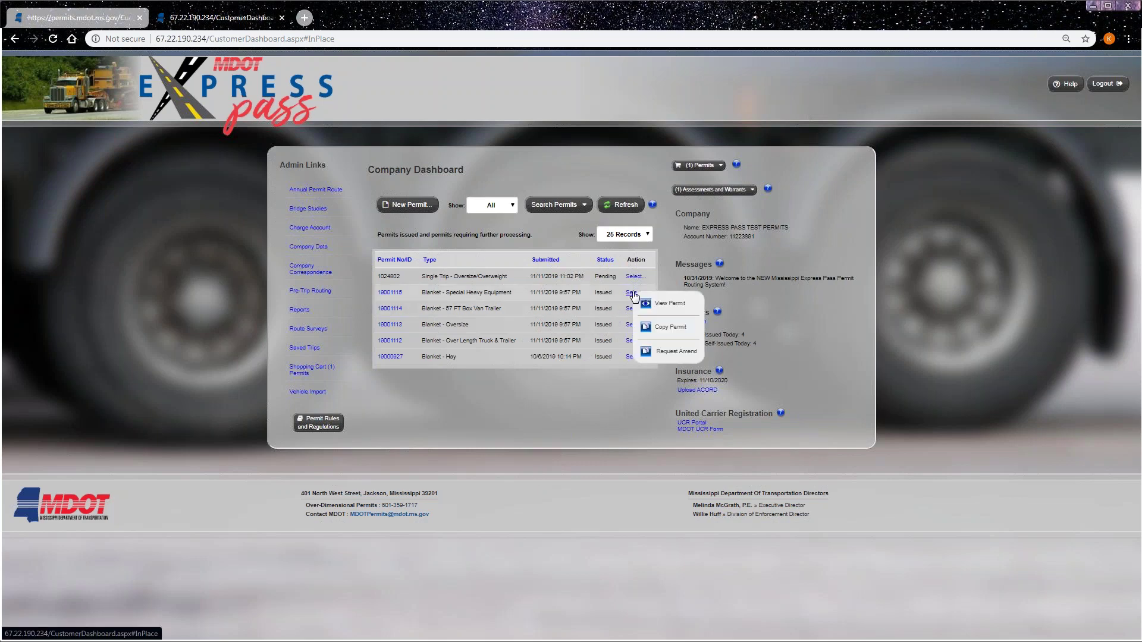
{"action": "left_click", "coordinate": [673, 305]}
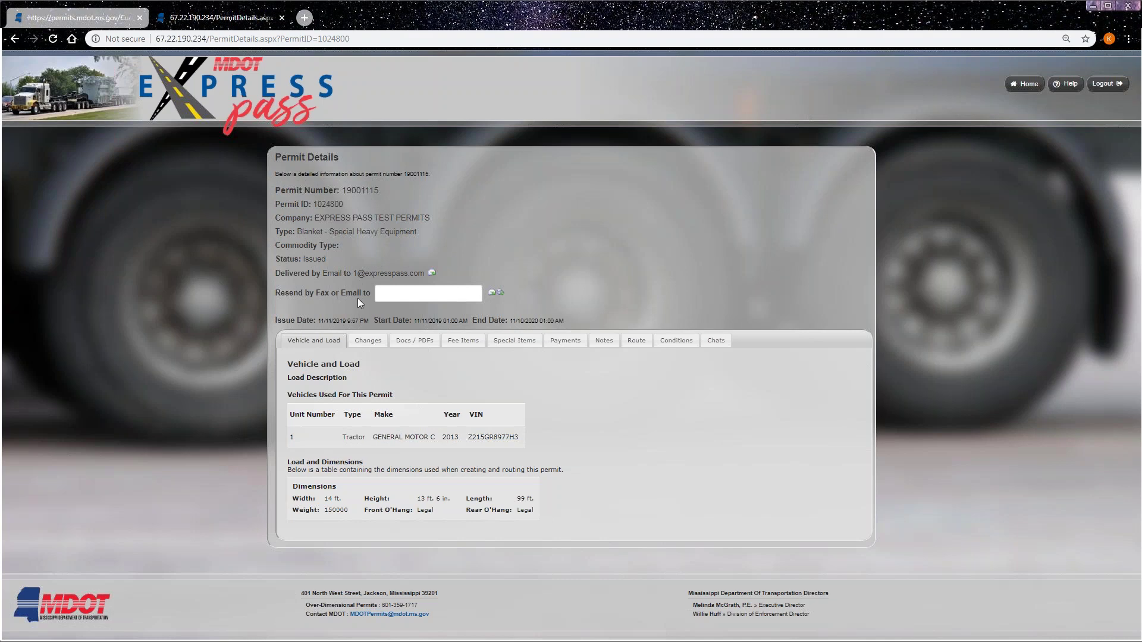
- Dismiss the resend-field autofill suggestion and view the permit's Changes tab, which shows no audits
{"action": "left_click", "coordinate": [388, 295]}
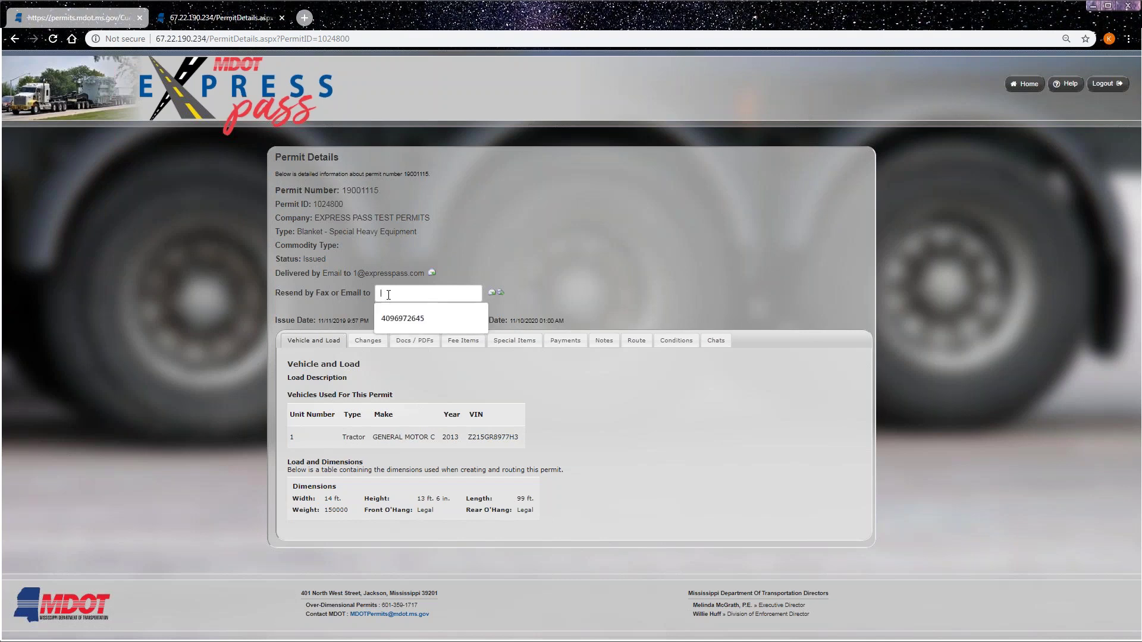
{"action": "key", "text": "Escape"}
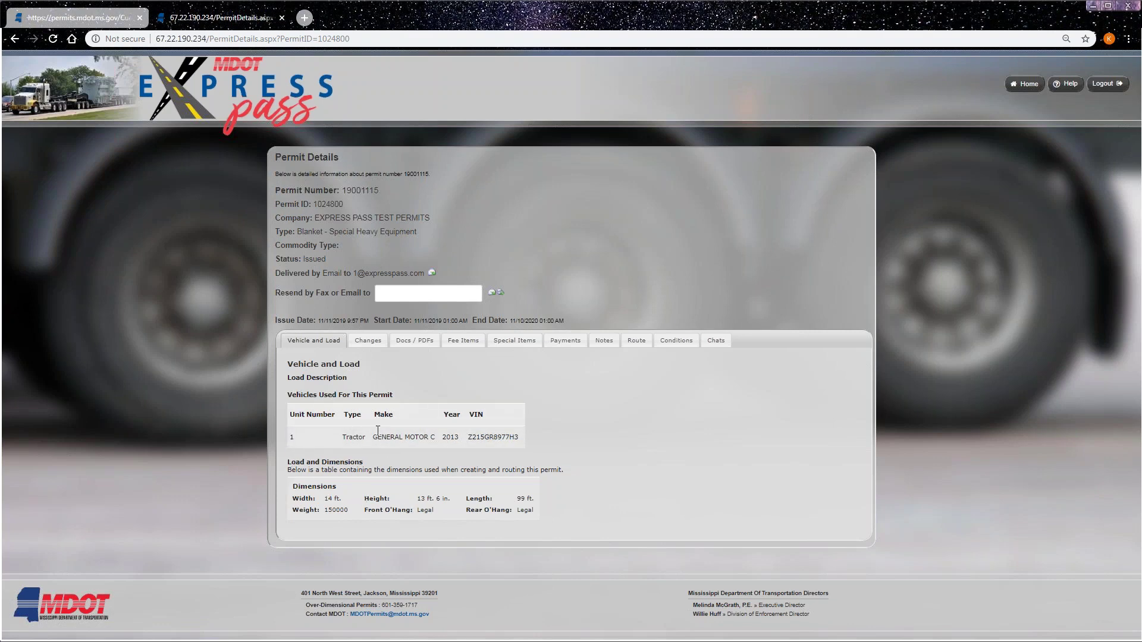
{"action": "left_click", "coordinate": [373, 344]}
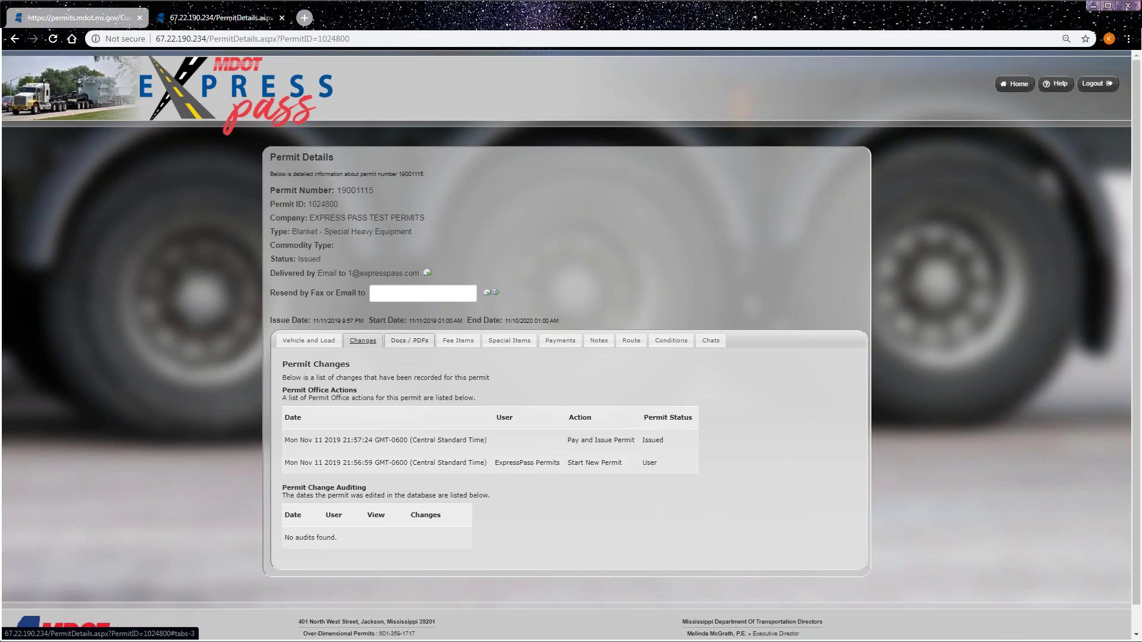
- Check permit 19001115's Docs/PDFs, Fee Items, Special Items, Payments, Notes, Route and Conditions, ending on Vehicle and Load
{"action": "left_click", "coordinate": [407, 347]}
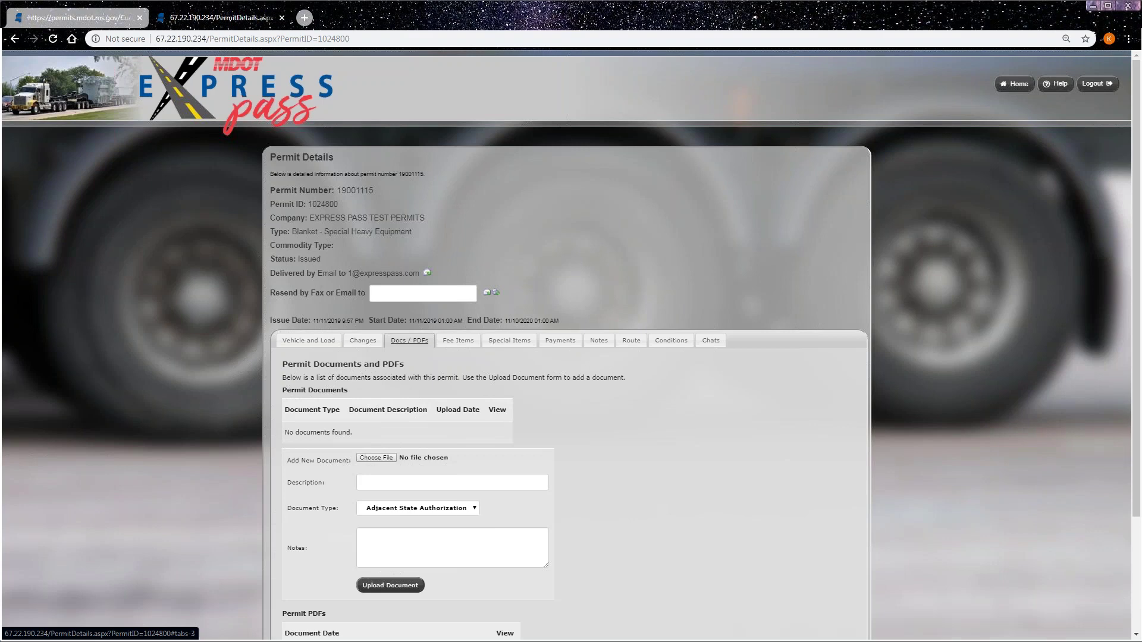
{"action": "scroll", "coordinate": [611, 440], "scroll_direction": "down", "scroll_amount": 1}
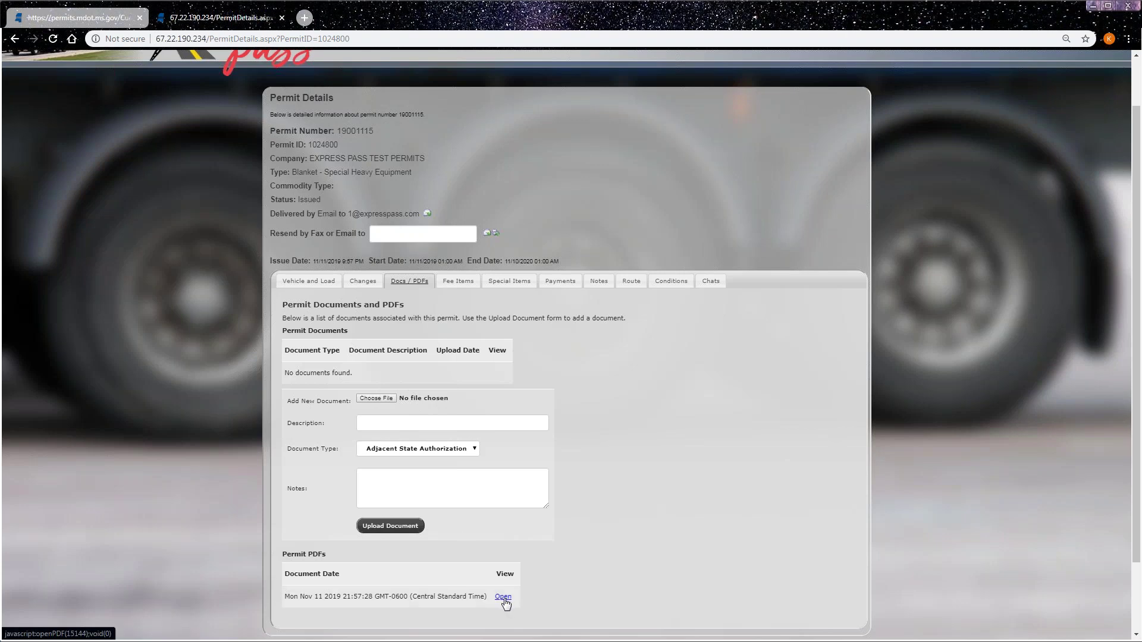
{"action": "left_click", "coordinate": [458, 281]}
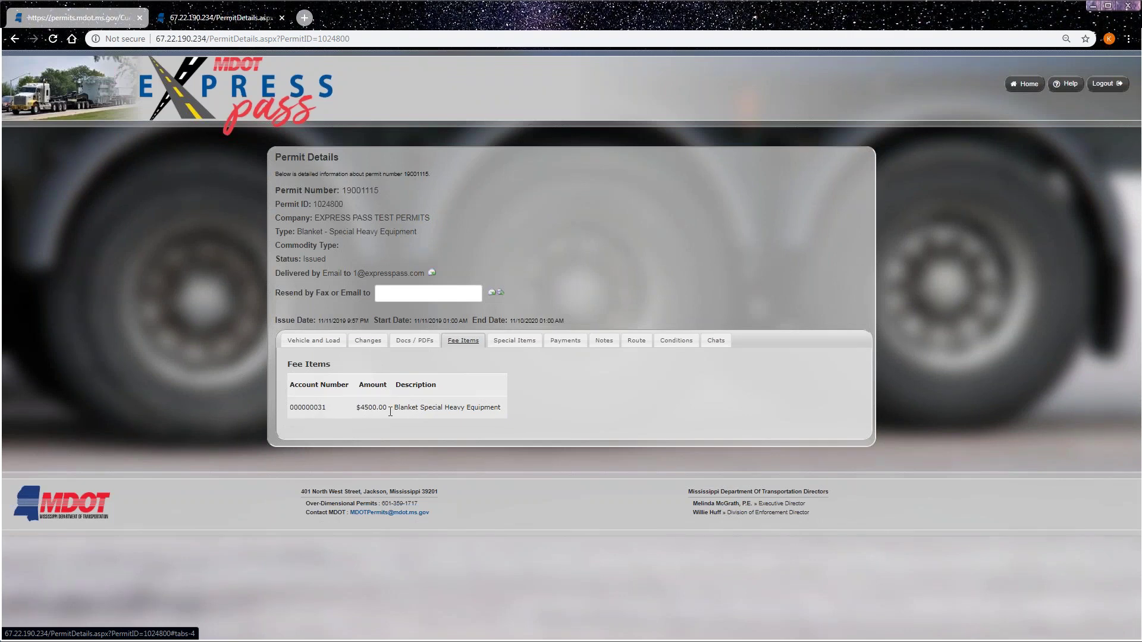
{"action": "left_click", "coordinate": [517, 342]}
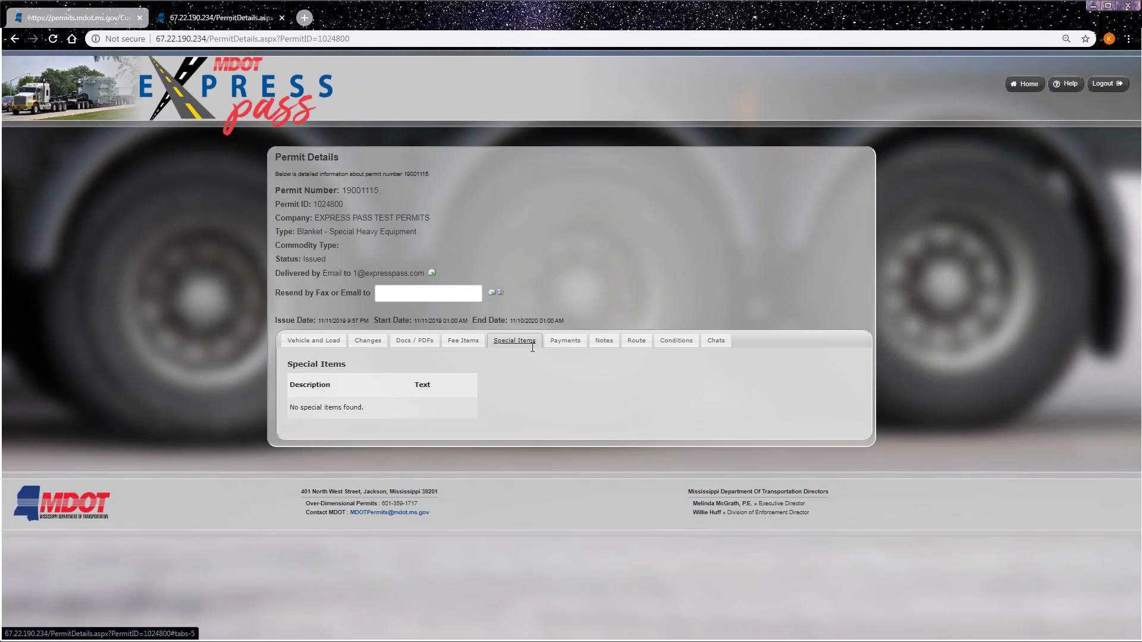
{"action": "left_click", "coordinate": [567, 342]}
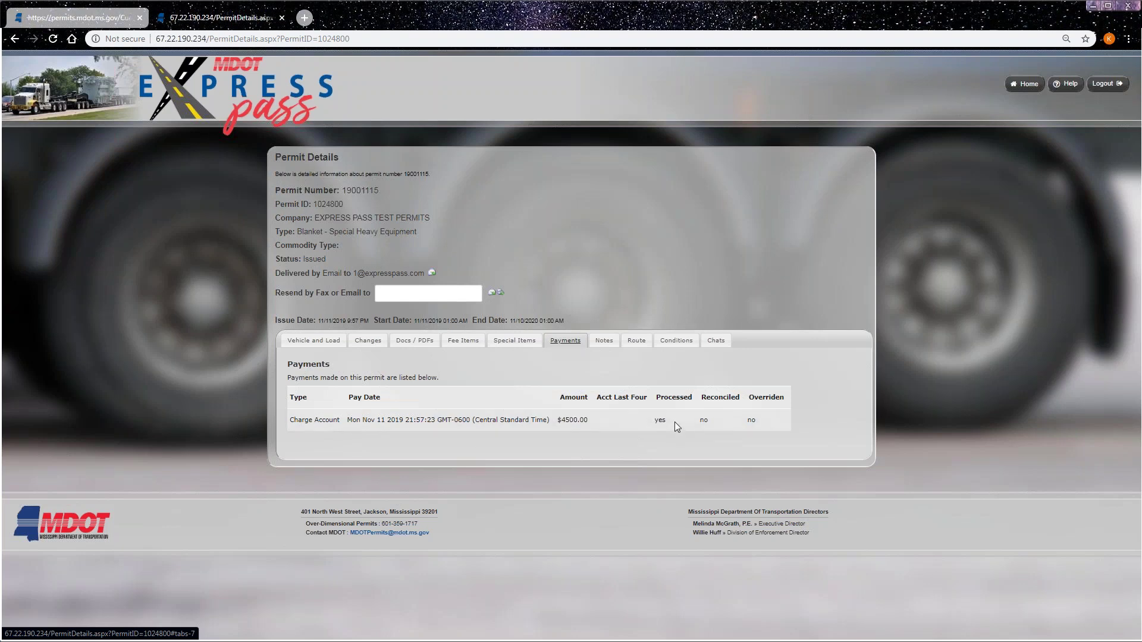
{"action": "left_click", "coordinate": [604, 340]}
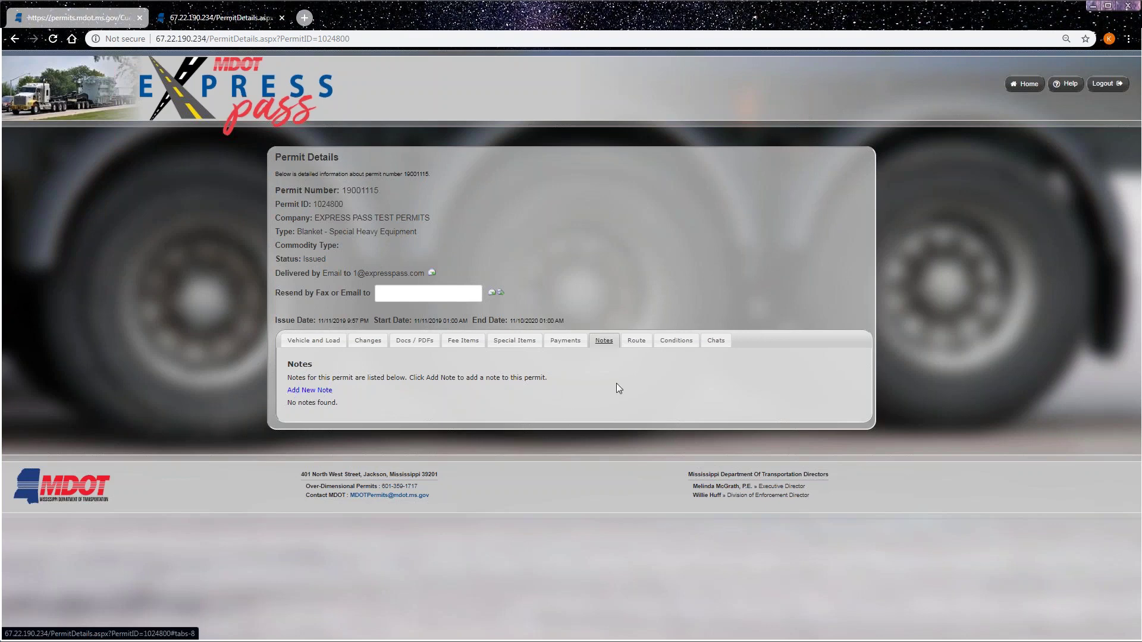
{"action": "left_click", "coordinate": [636, 341]}
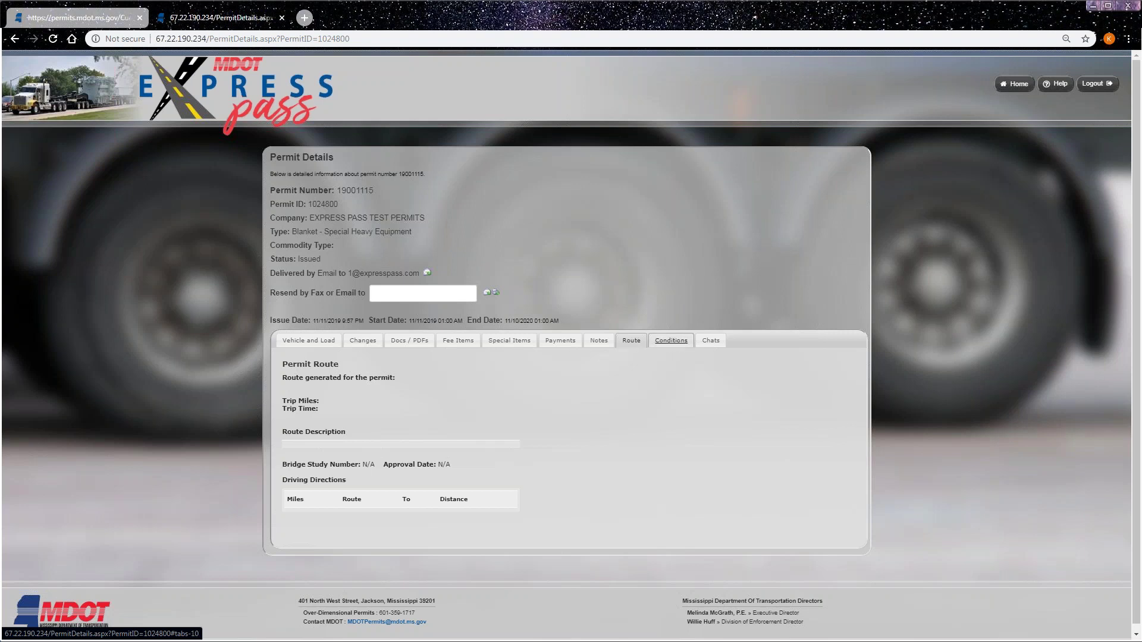
{"action": "left_click", "coordinate": [670, 340]}
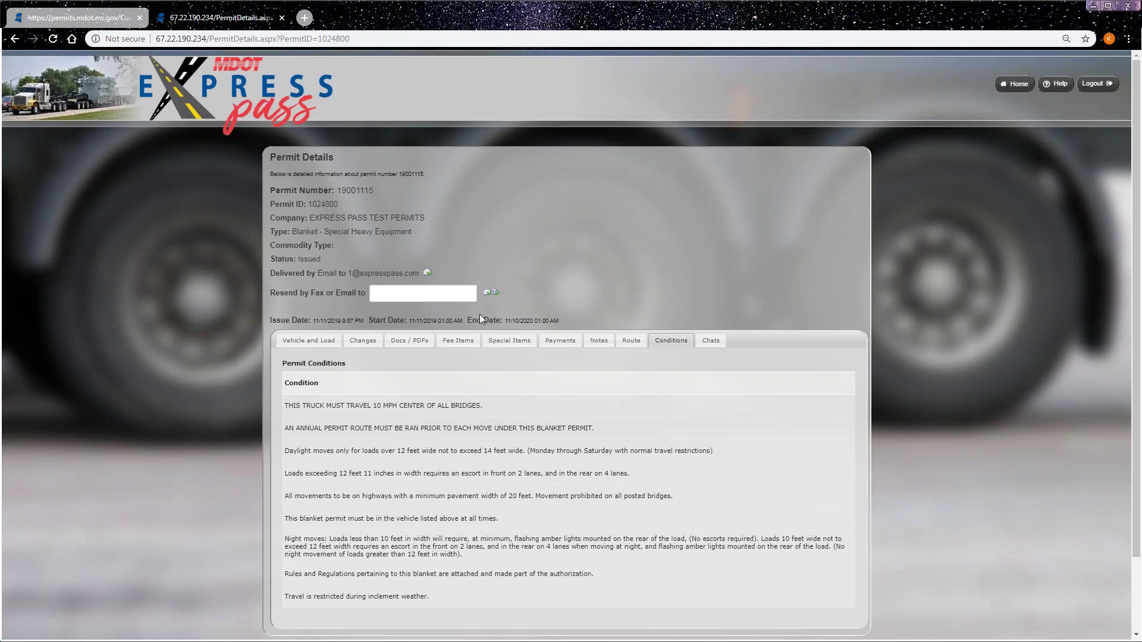
{"action": "left_click", "coordinate": [324, 340]}
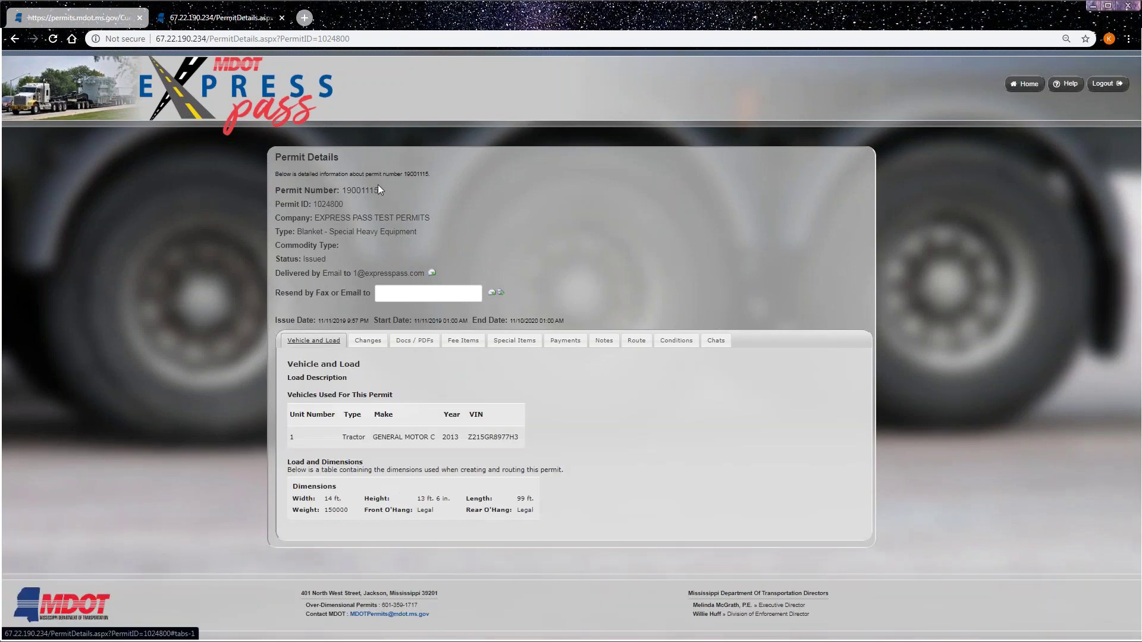
- Go back to the Company Dashboard and copy permit number 19001115 from the list
{"action": "left_click", "coordinate": [1021, 85]}
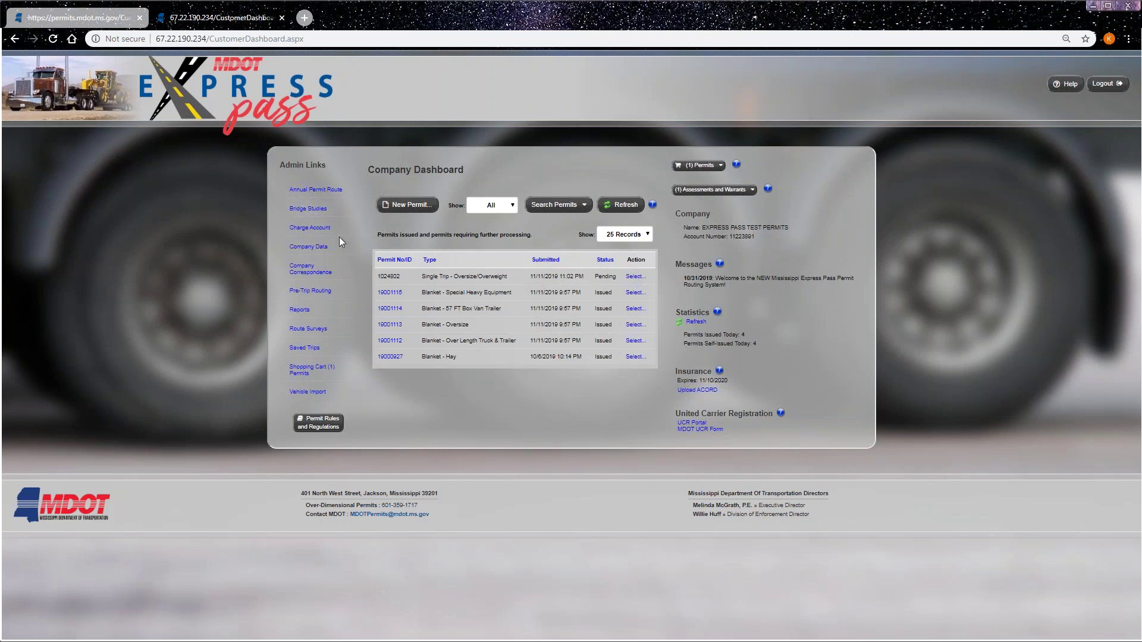
{"action": "left_click_drag", "start_coordinate": [404, 294], "coordinate": [377, 294]}
{"action": "right_click", "coordinate": [380, 295]}
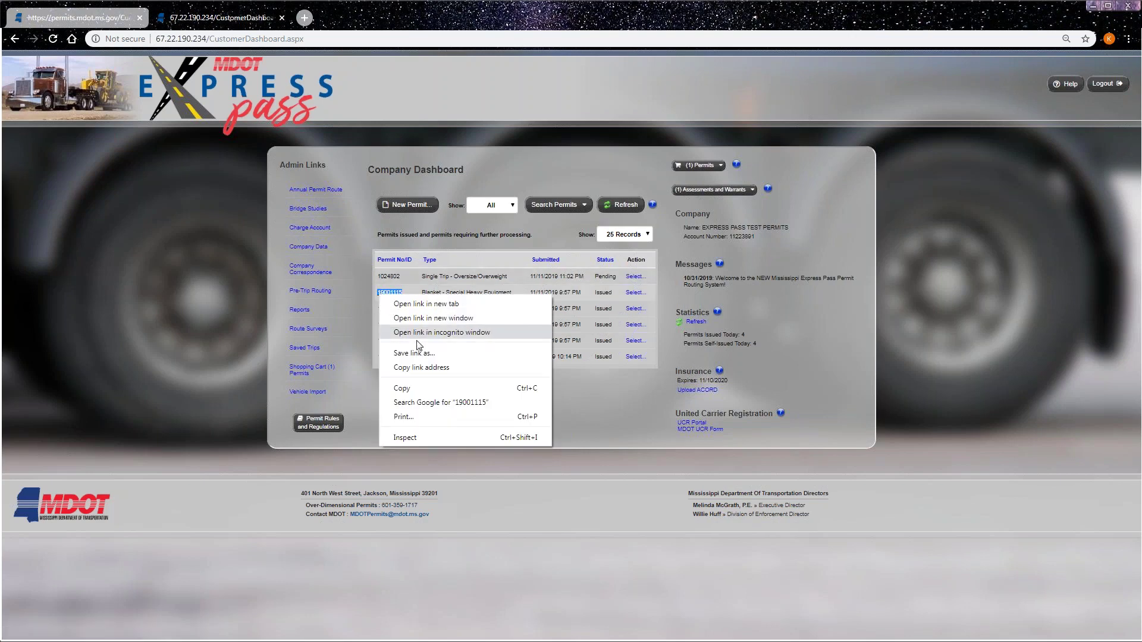
{"action": "left_click", "coordinate": [409, 388]}
{"action": "left_click", "coordinate": [358, 188]}
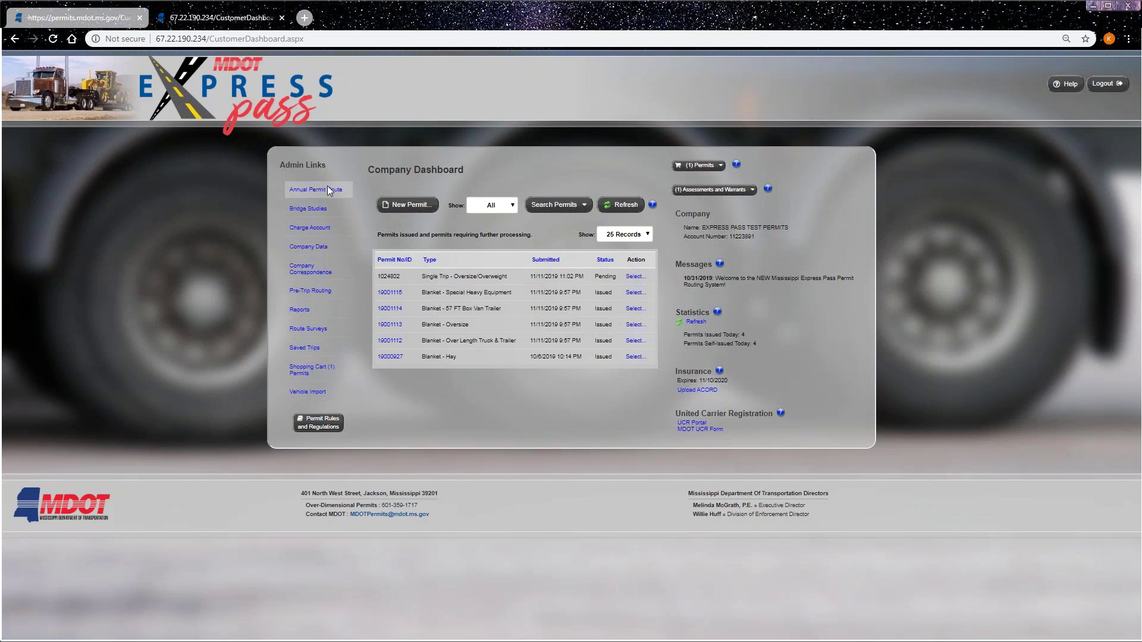
- Start an Annual Permit Route, paste permit 19001115, find its dimensions, and continue to route entry
{"action": "left_click", "coordinate": [321, 192]}
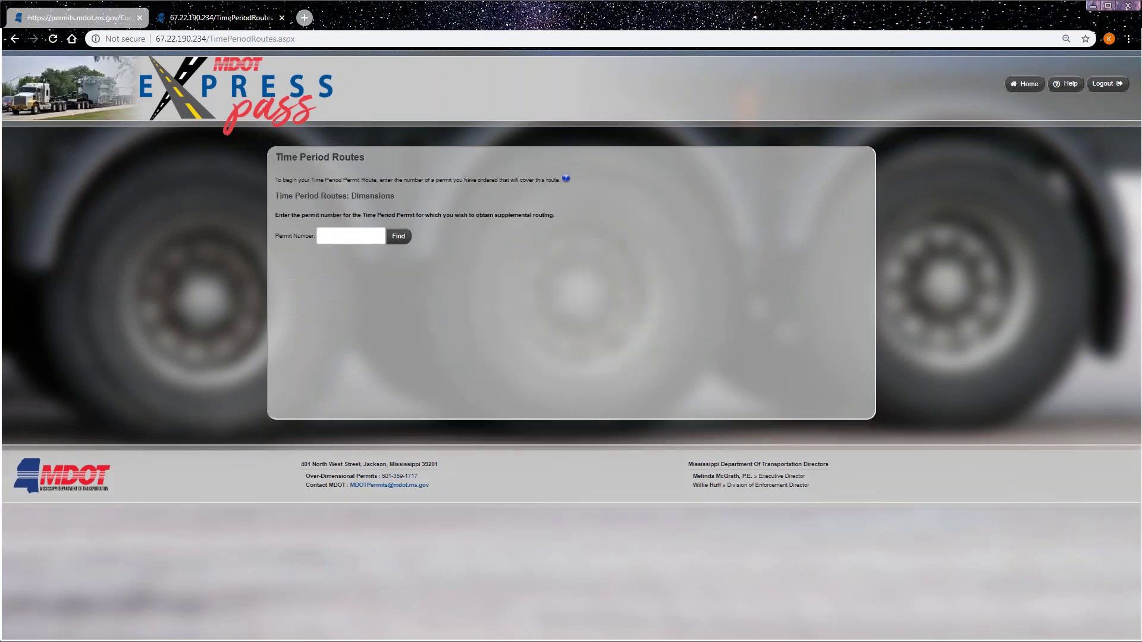
{"action": "right_click", "coordinate": [329, 236]}
{"action": "left_click", "coordinate": [357, 310]}
{"action": "left_click", "coordinate": [399, 236]}
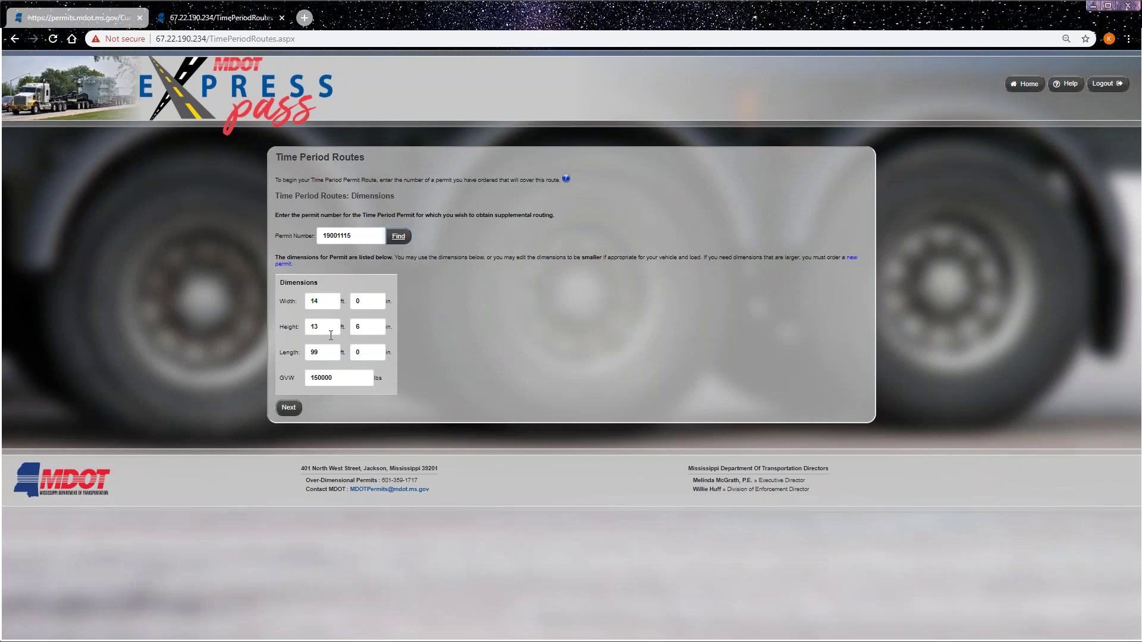
{"action": "left_click", "coordinate": [288, 409]}
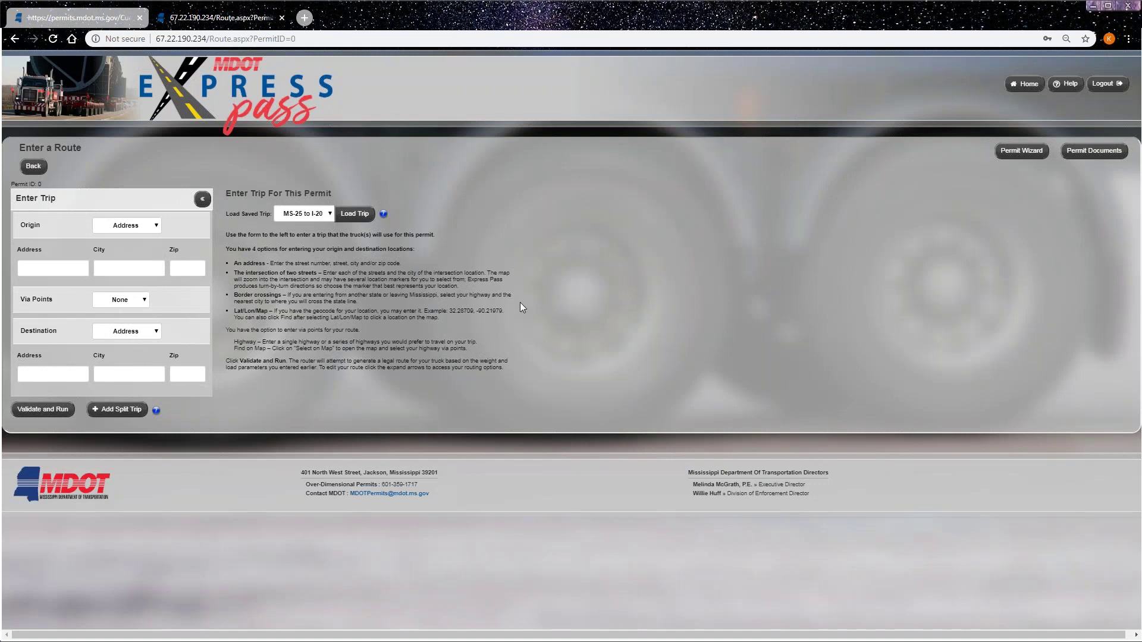
- Route the trip between border crossings, I-10 AL Line to I-10 LA Line, and validate it
{"action": "left_click", "coordinate": [156, 227]}
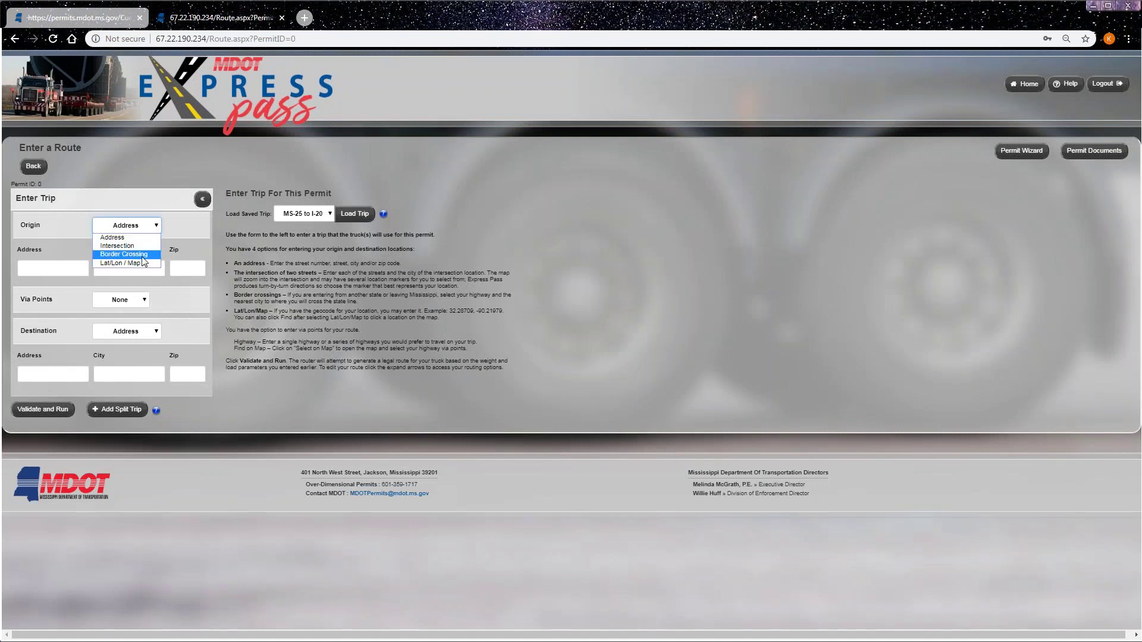
{"action": "left_click", "coordinate": [123, 254]}
{"action": "left_click", "coordinate": [152, 316]}
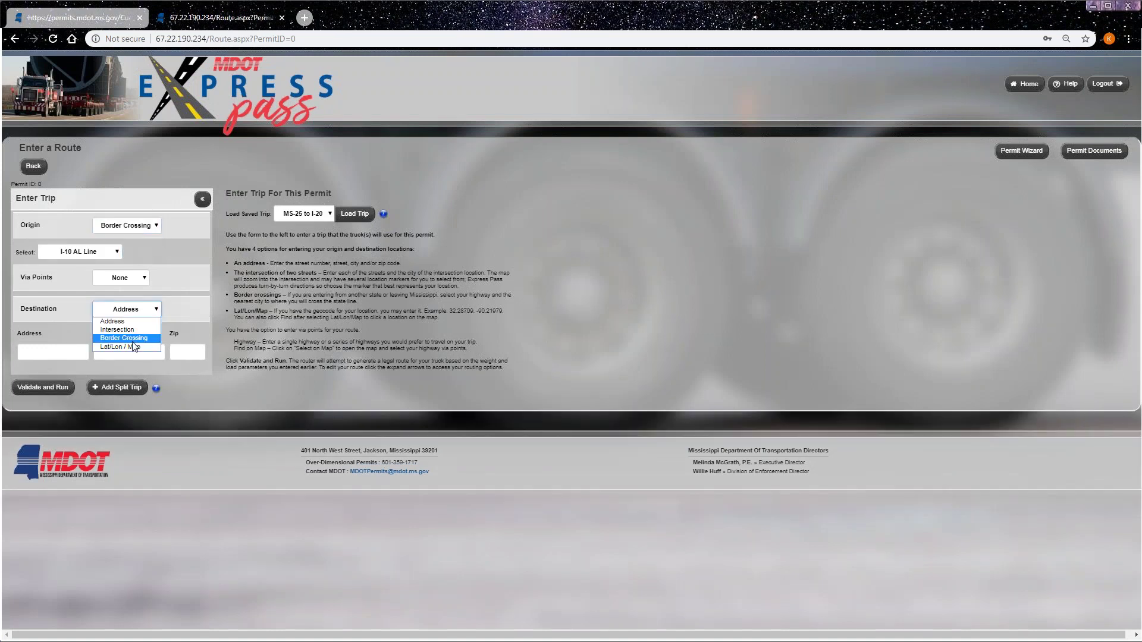
{"action": "left_click", "coordinate": [135, 340]}
{"action": "left_click", "coordinate": [95, 336]}
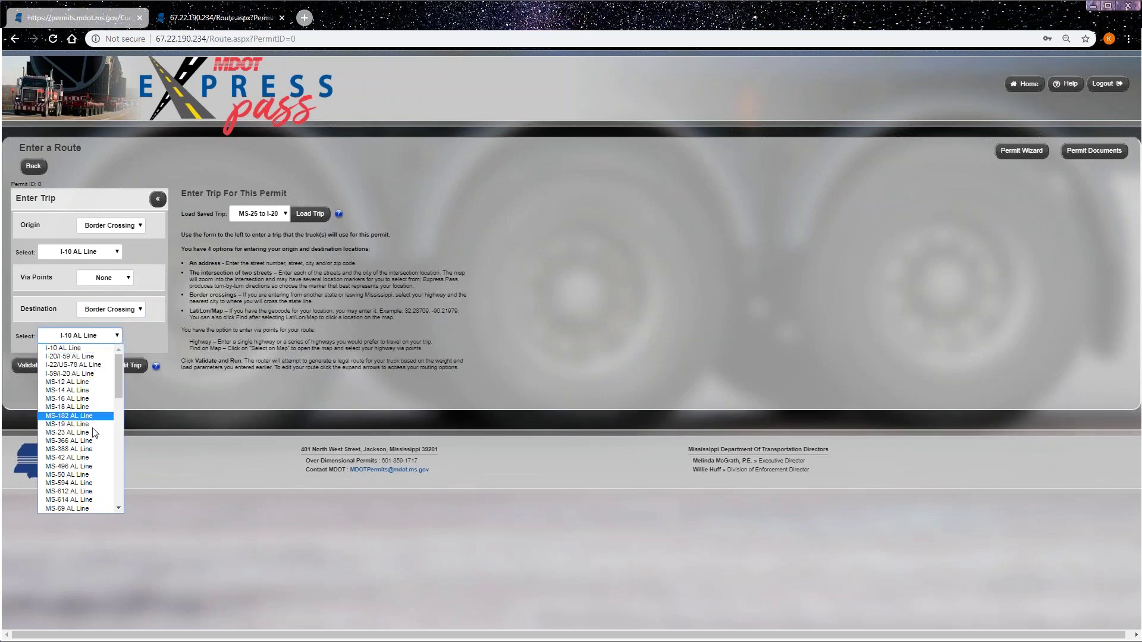
{"action": "scroll", "coordinate": [81, 460], "scroll_direction": "down", "scroll_amount": 4}
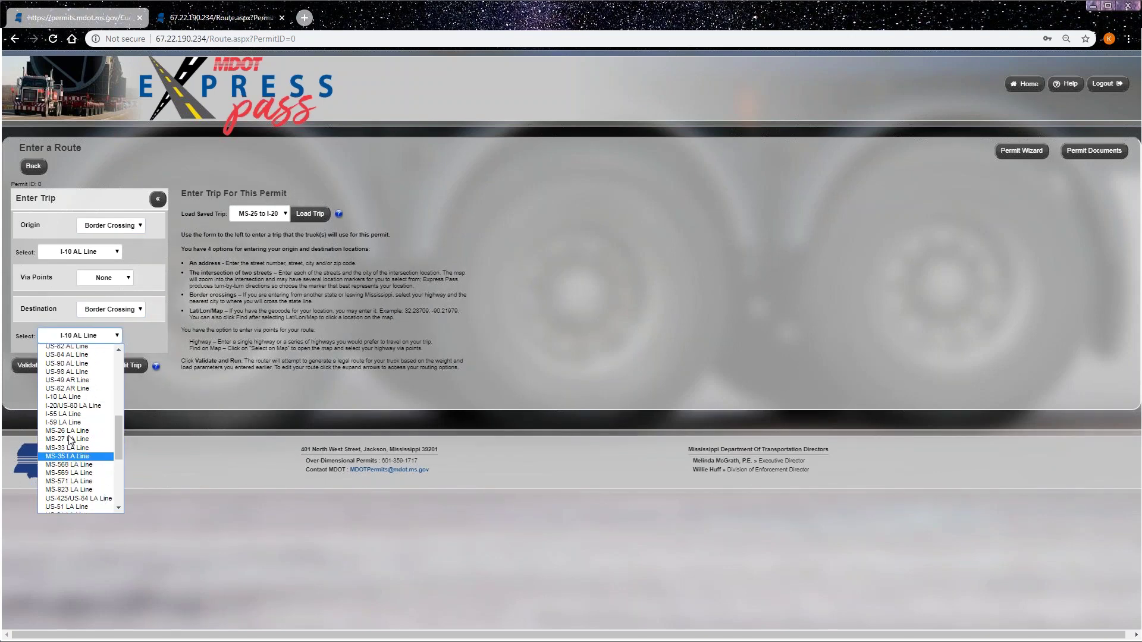
{"action": "left_click", "coordinate": [83, 397]}
{"action": "left_click", "coordinate": [39, 366]}
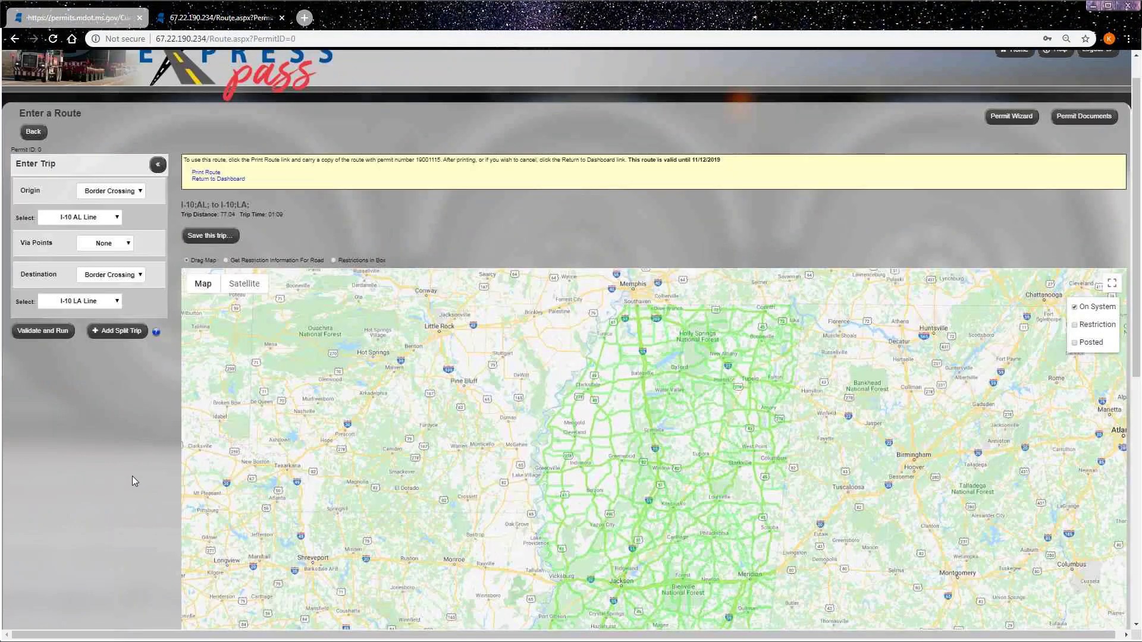
- Check the Slidell–Pascagoula route on the map and open the Print Route preview
{"action": "scroll", "coordinate": [510, 400], "scroll_direction": "up", "scroll_amount": 2}
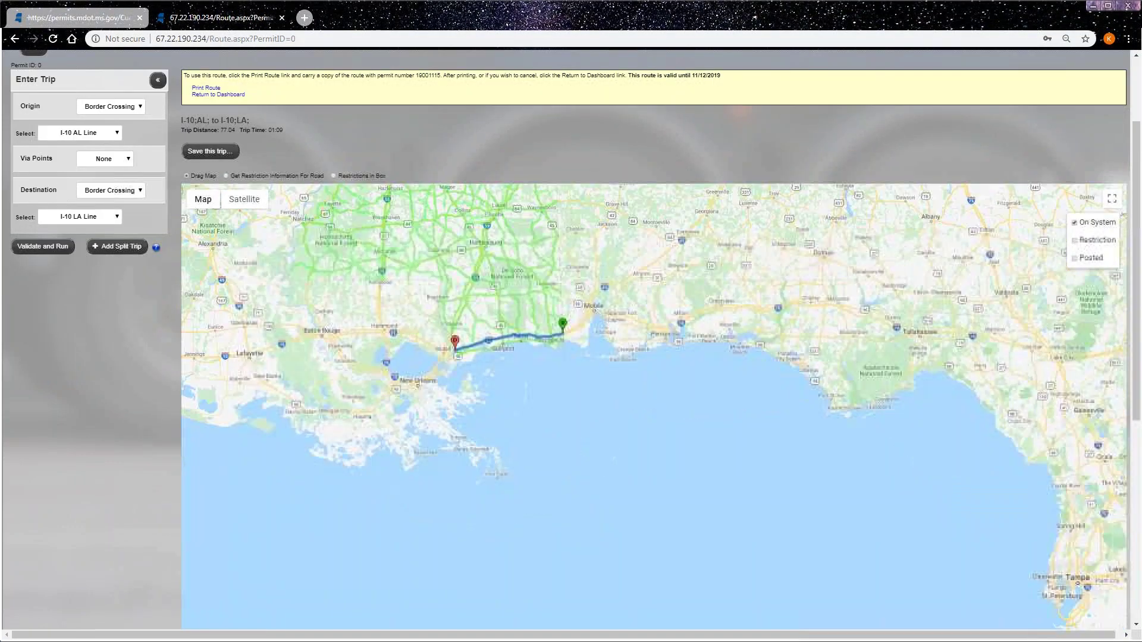
{"action": "scroll", "coordinate": [468, 371], "scroll_direction": "up", "scroll_amount": 2}
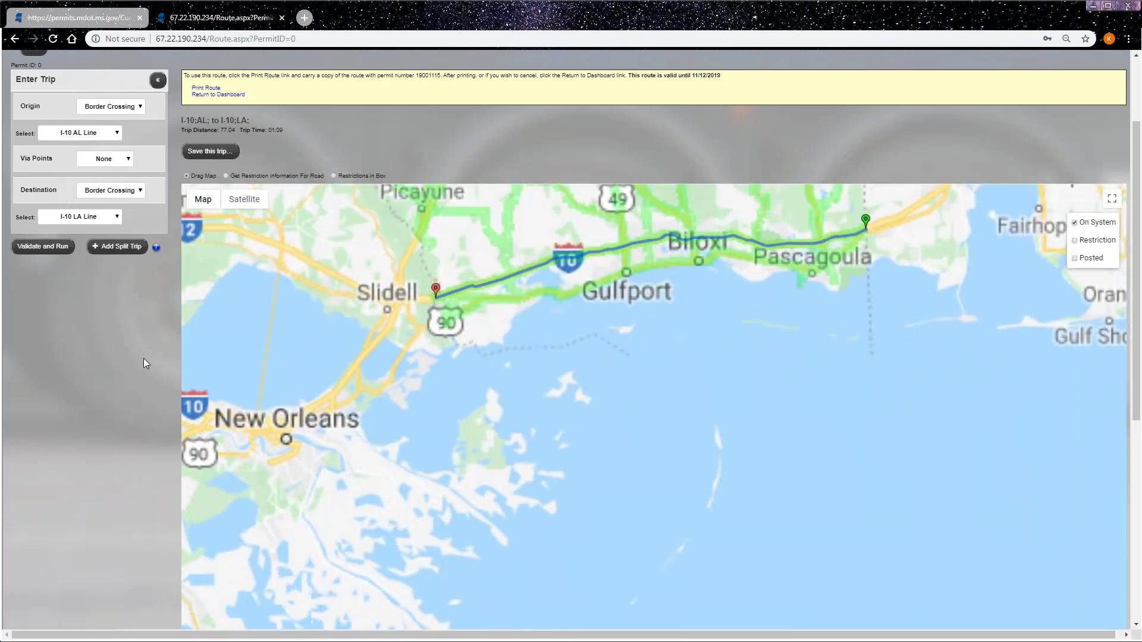
{"action": "scroll", "coordinate": [143, 416], "scroll_direction": "up", "scroll_amount": 2}
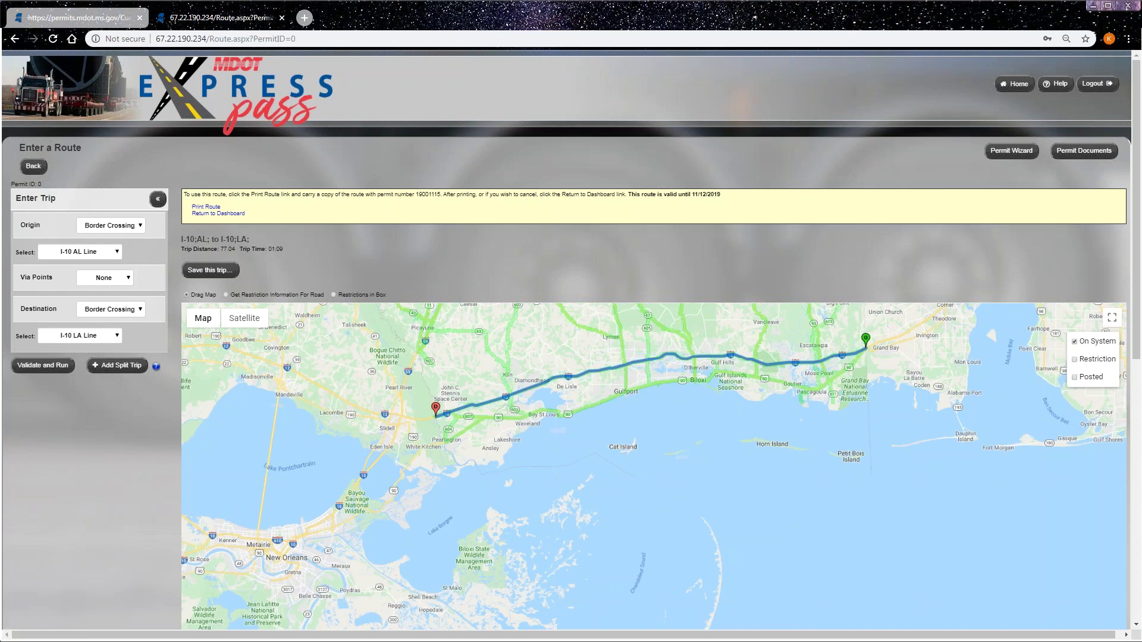
{"action": "left_click", "coordinate": [208, 207]}
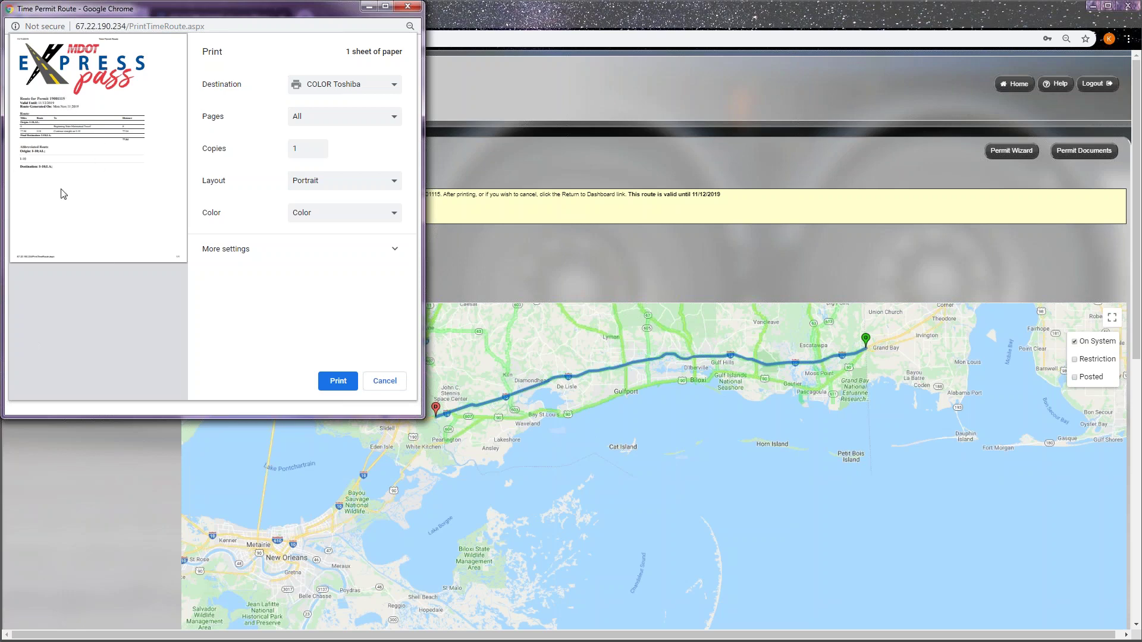
- Close the route print preview without printing and head back to the dashboard
{"action": "left_click", "coordinate": [408, 6]}
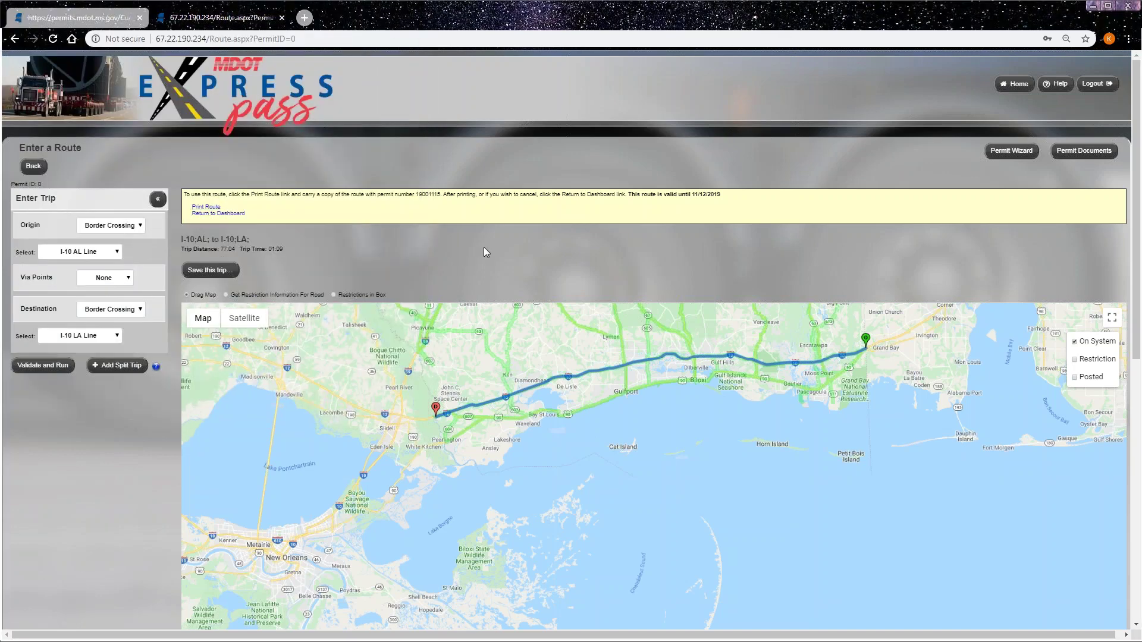
{"action": "left_click", "coordinate": [1017, 84]}
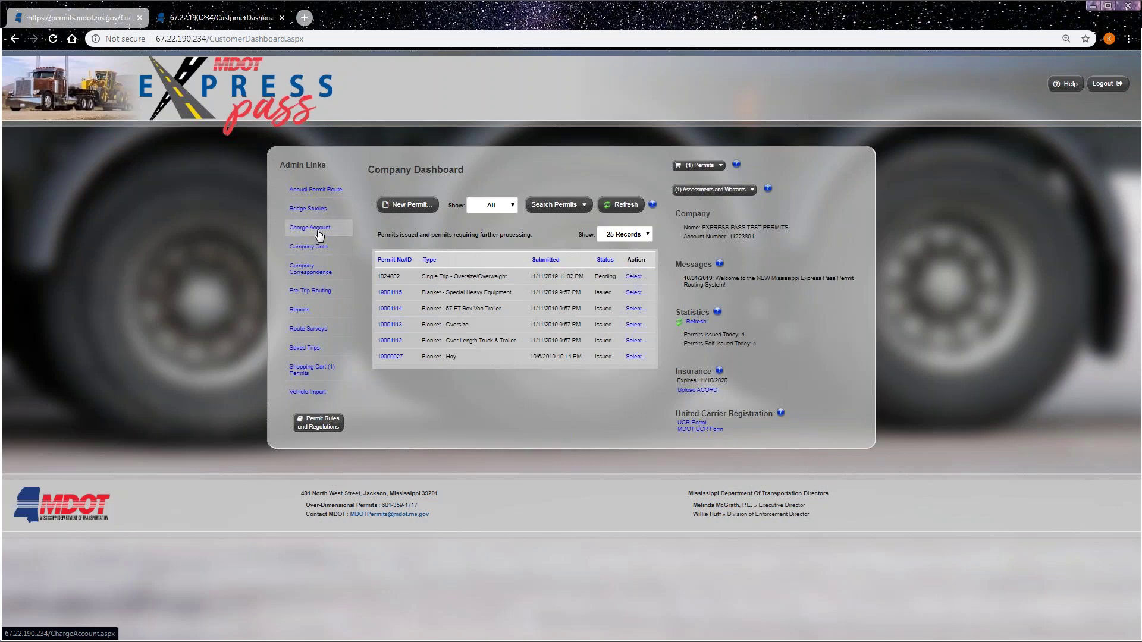
- Open the Charge Account report showing $4800.00, look at the Make payment form, then go back
{"action": "left_click", "coordinate": [315, 229]}
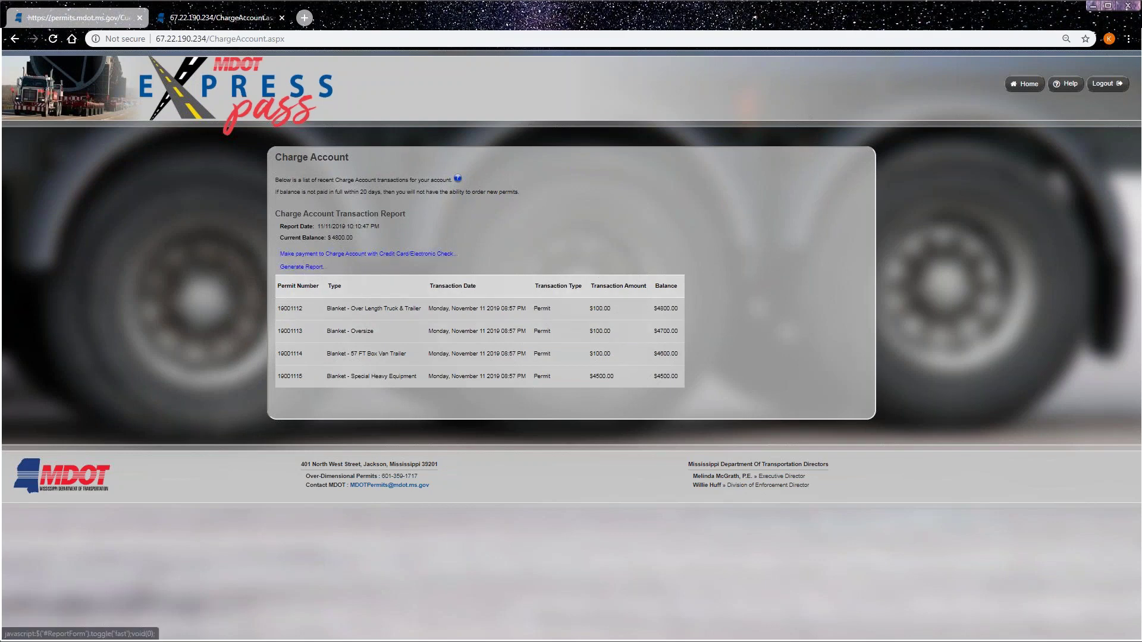
{"action": "left_click", "coordinate": [299, 254]}
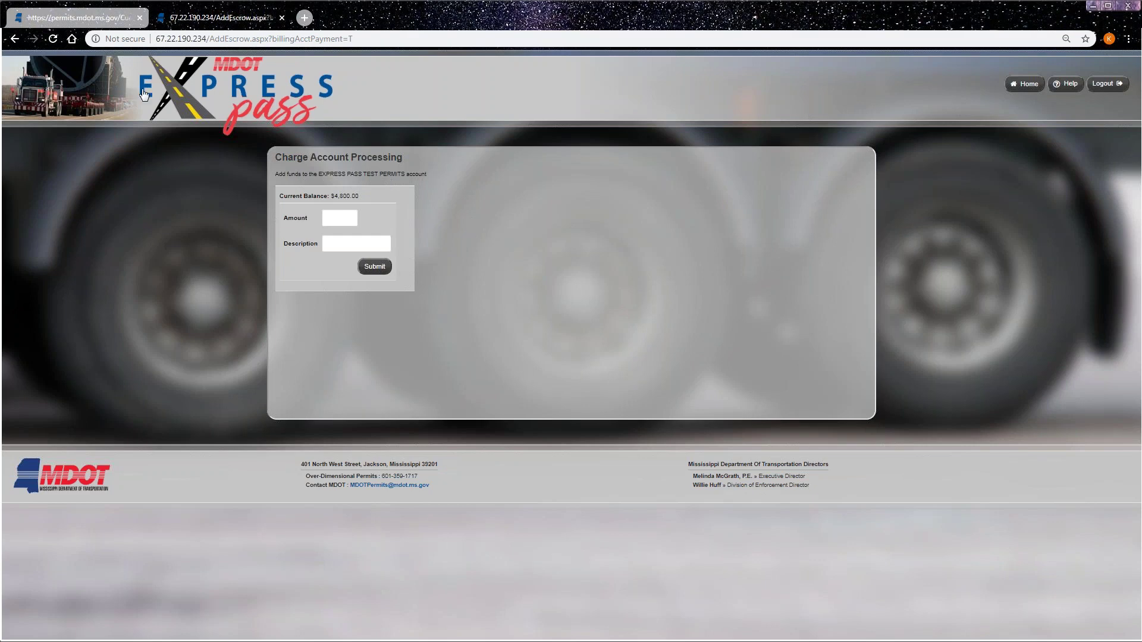
{"action": "left_click", "coordinate": [16, 39]}
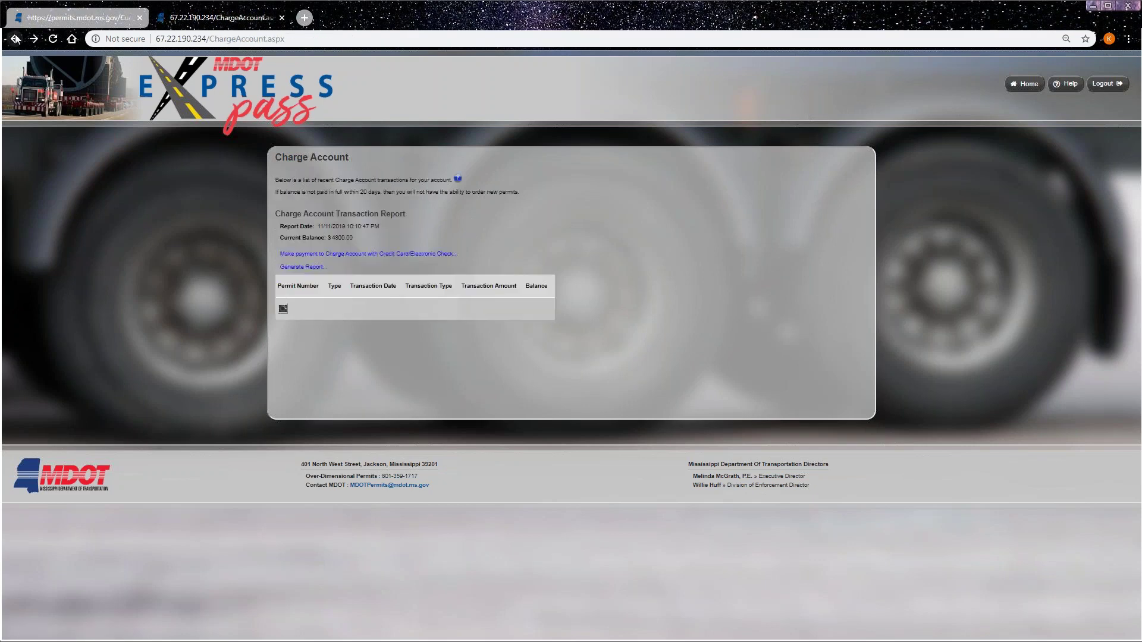
- Generate the November 2019 charge account statement PDF, then close it
{"action": "left_click", "coordinate": [305, 268]}
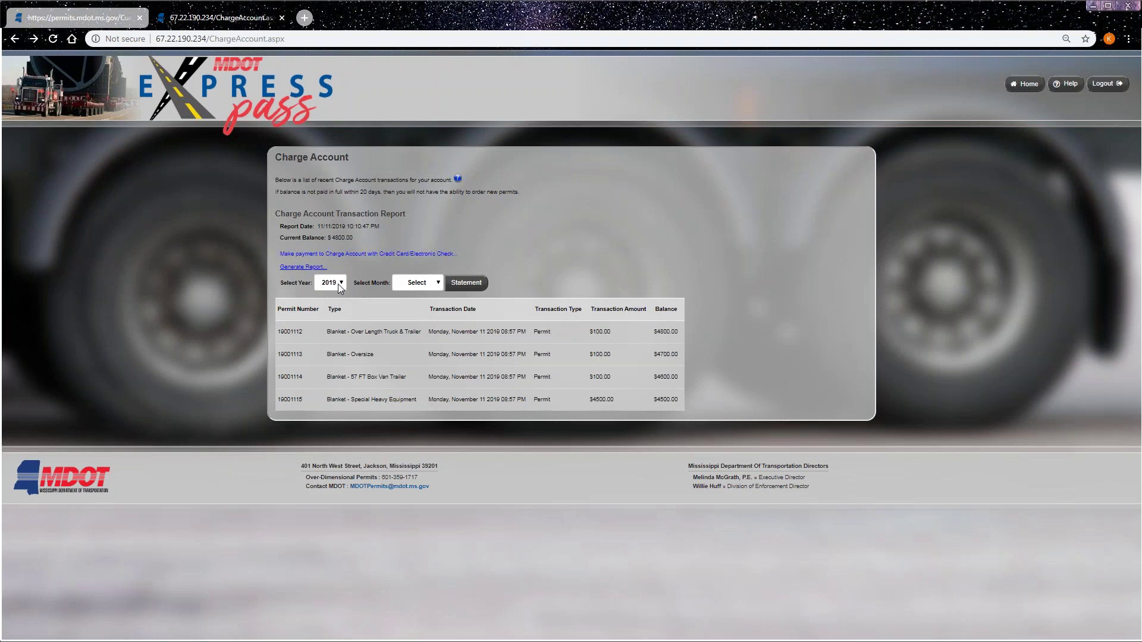
{"action": "left_click", "coordinate": [426, 285]}
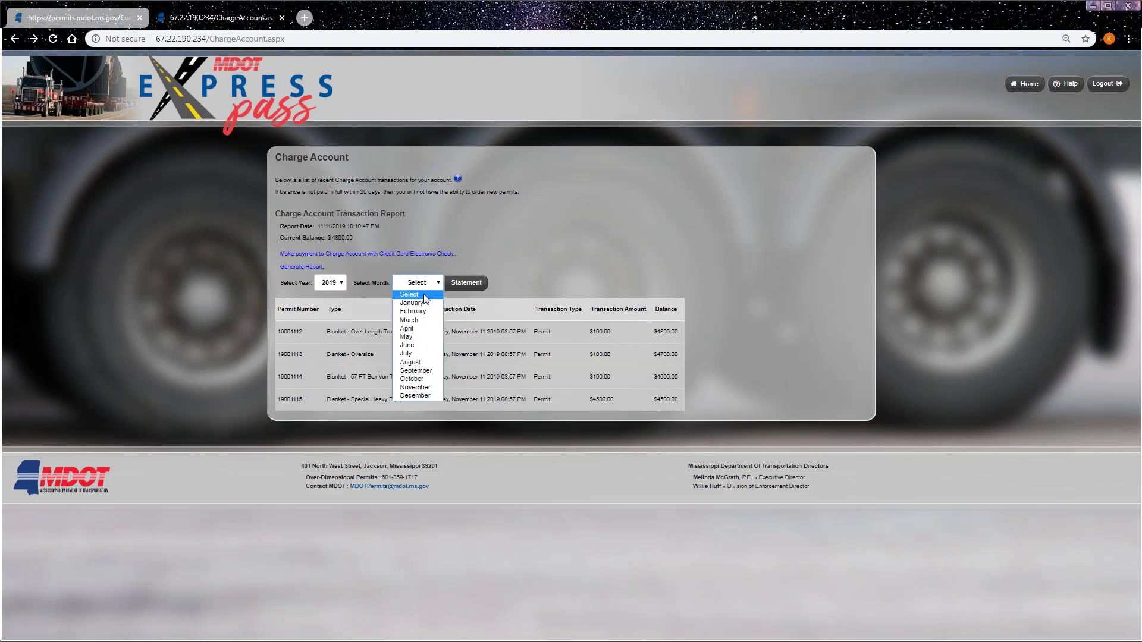
{"action": "left_click", "coordinate": [416, 387]}
{"action": "left_click", "coordinate": [478, 291]}
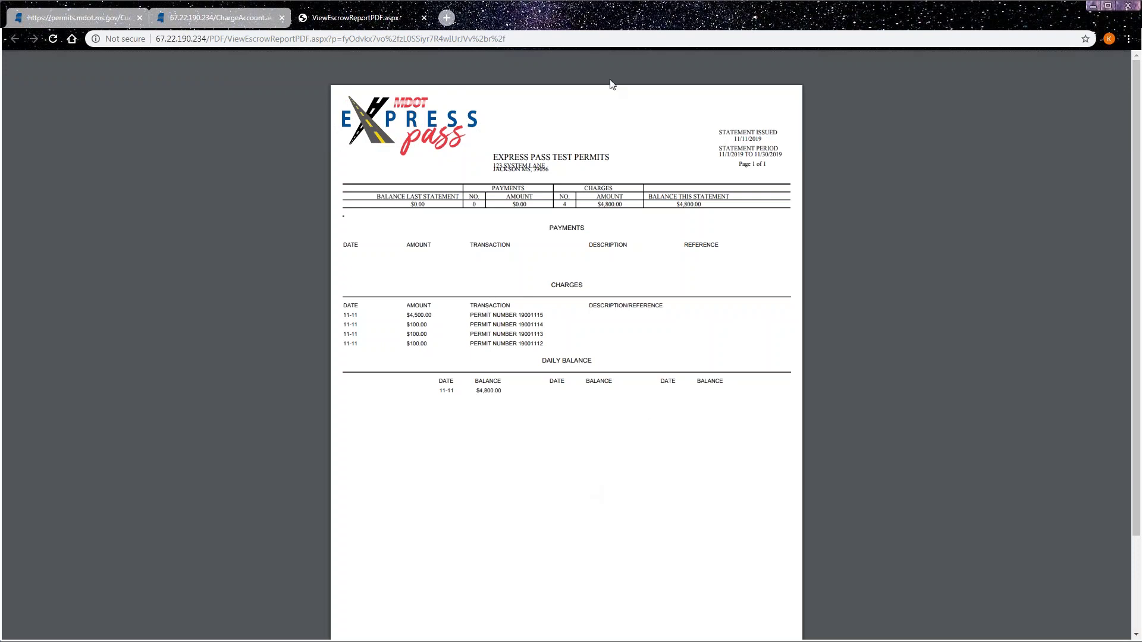
{"action": "left_click", "coordinate": [424, 19]}
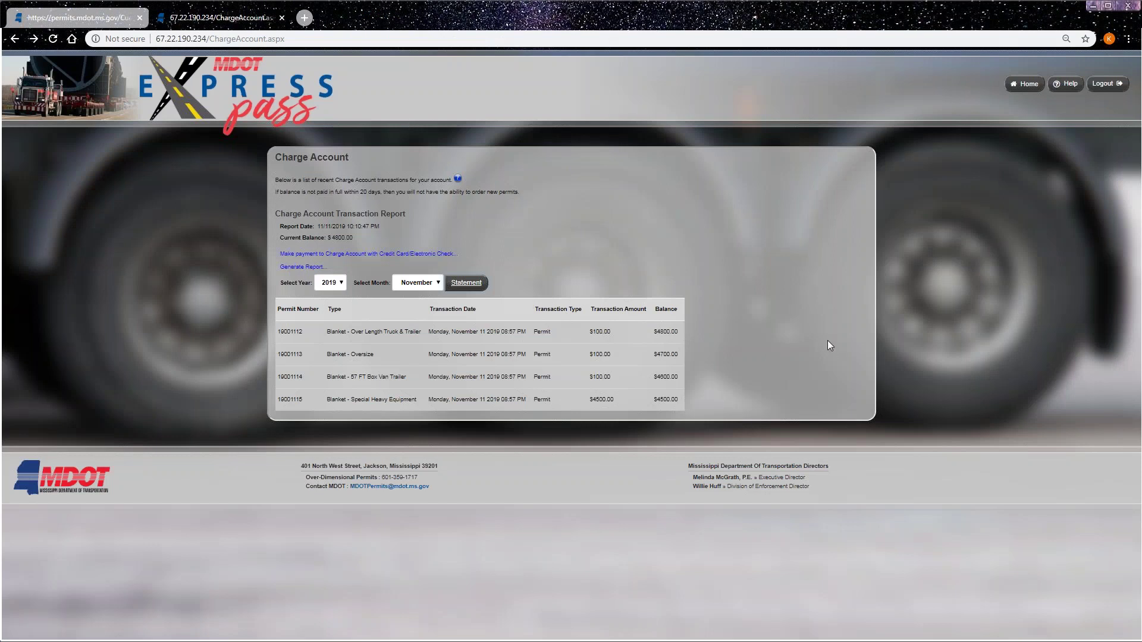
- Browse the Company Data page's company information and assets, then return to the Company Dashboard
{"action": "left_click", "coordinate": [1026, 84]}
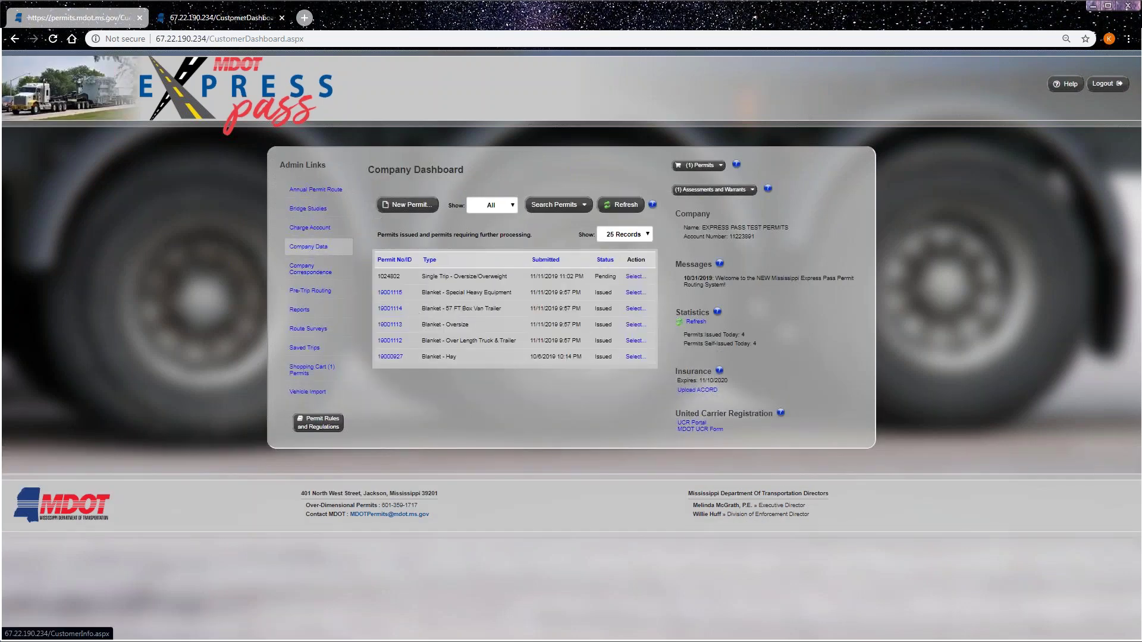
{"action": "left_click", "coordinate": [310, 246]}
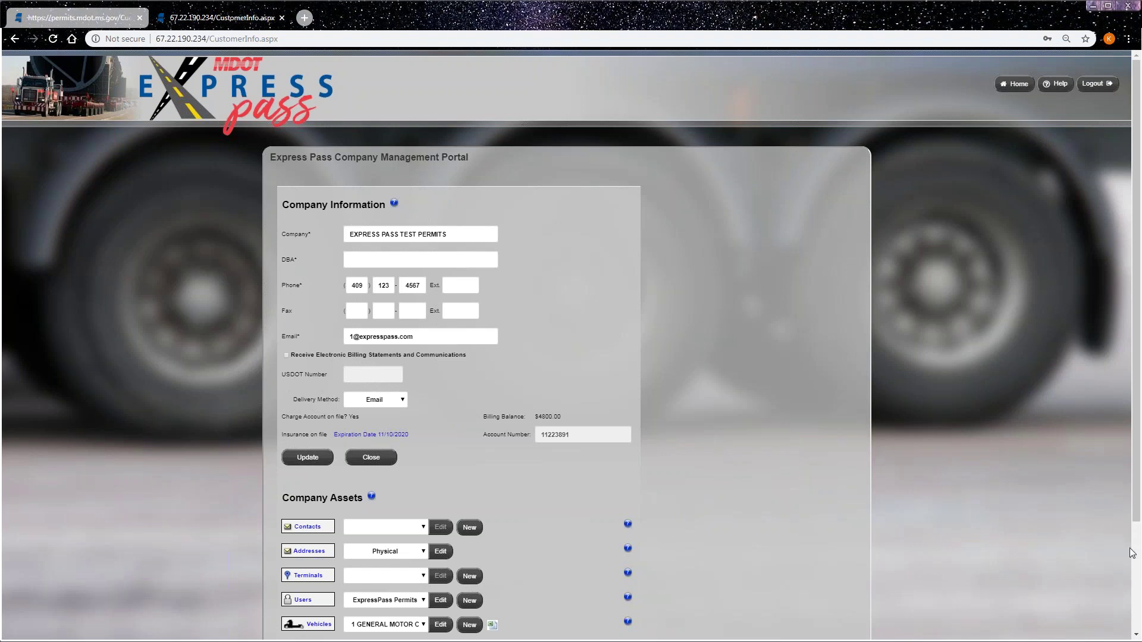
{"action": "scroll", "coordinate": [1140, 541], "scroll_direction": "down", "scroll_amount": 1}
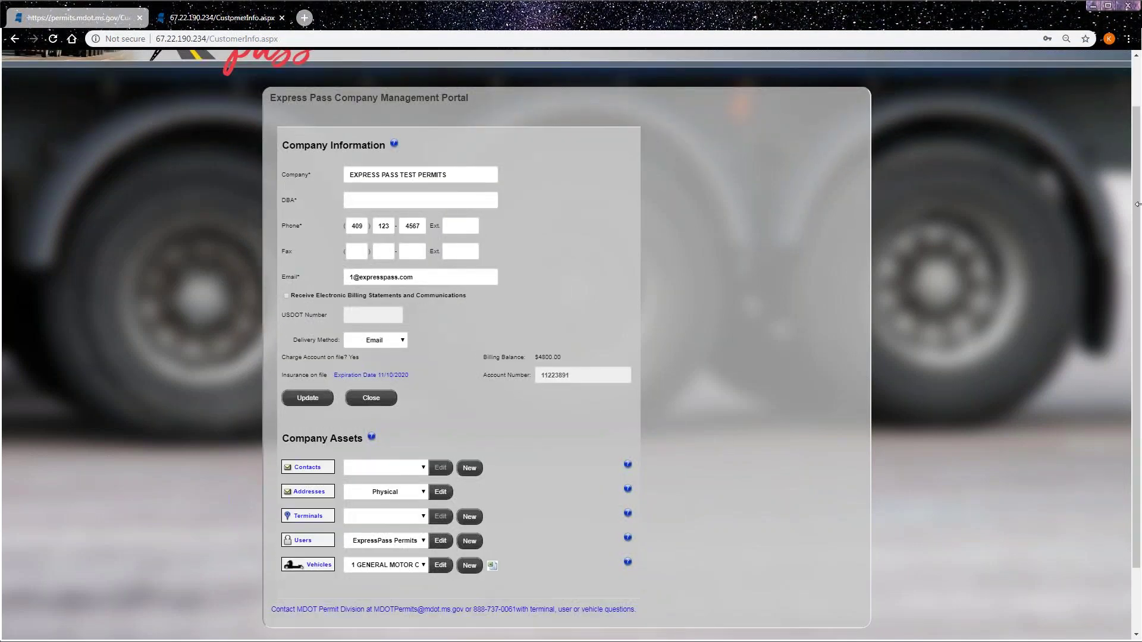
{"action": "scroll", "coordinate": [1115, 330], "scroll_direction": "up", "scroll_amount": 1}
{"action": "left_click", "coordinate": [1005, 87]}
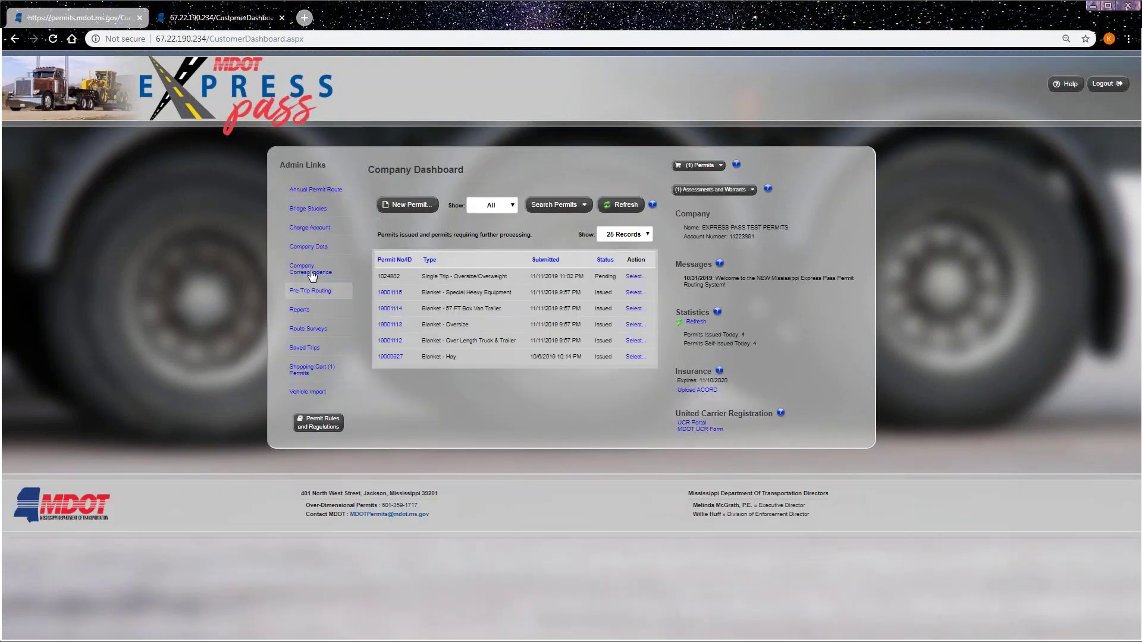
{"action": "left_click", "coordinate": [310, 268]}
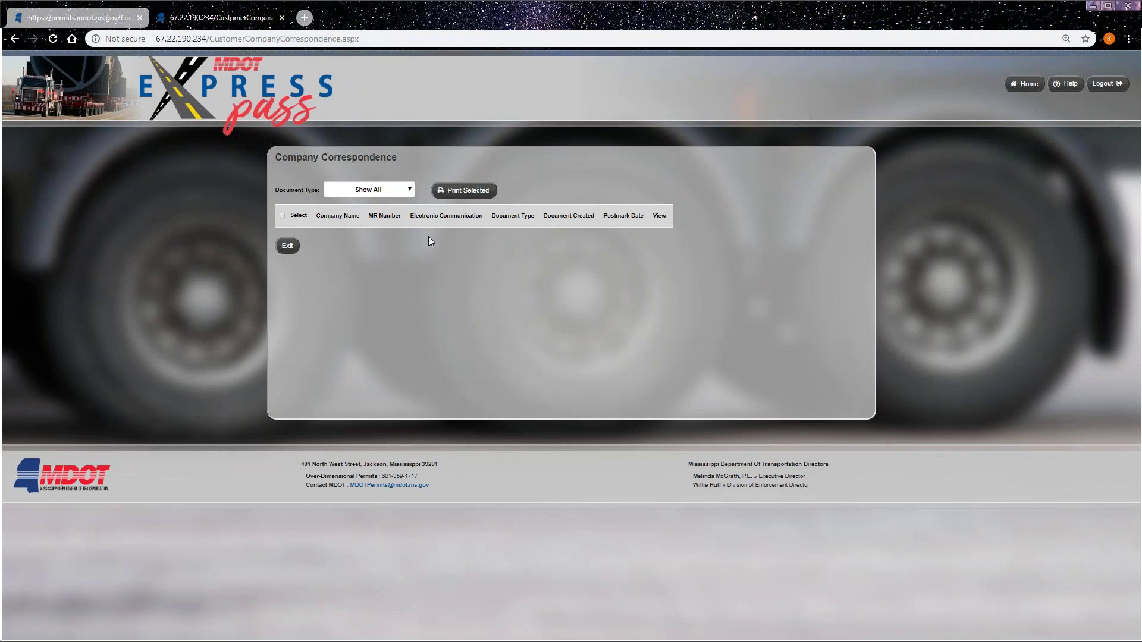
{"action": "left_click", "coordinate": [1024, 84]}
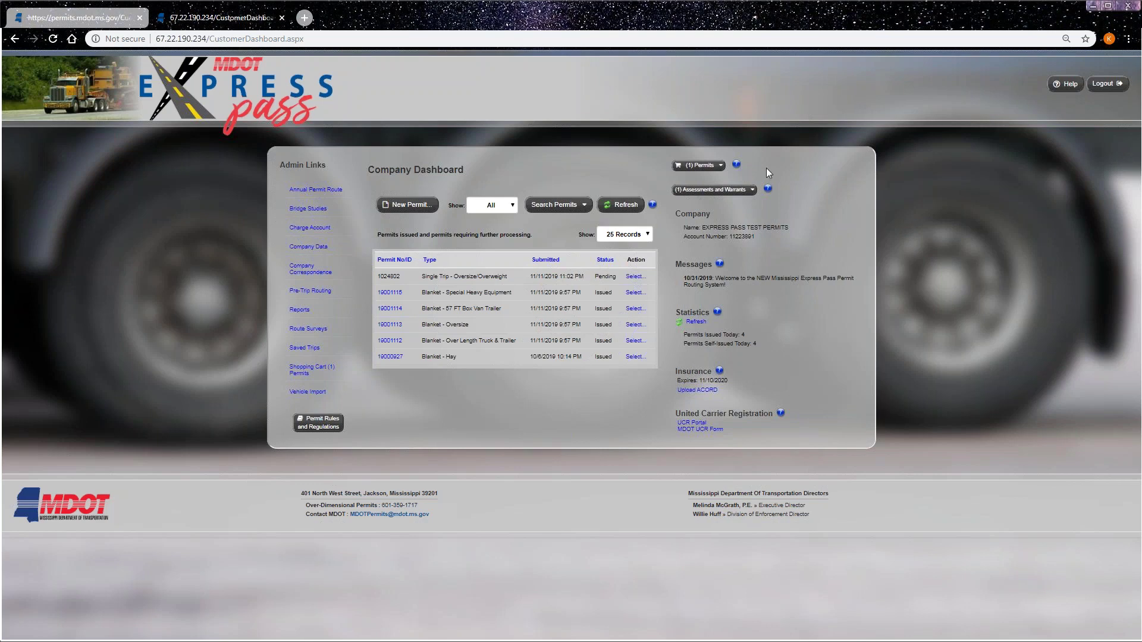
- Open Pre-Trip Routing on the 67.22.190.234 test site's blank load dimensions form
{"action": "left_click", "coordinate": [77, 17]}
{"action": "left_click", "coordinate": [249, 352]}
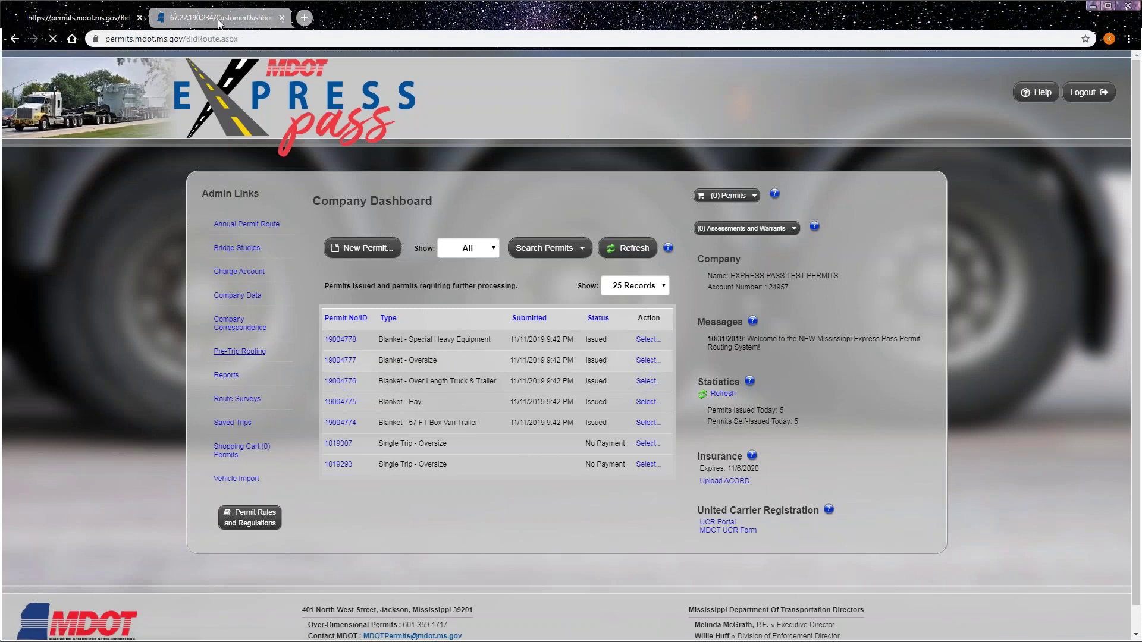
{"action": "key", "text": "ctrl+Tab"}
{"action": "left_click", "coordinate": [317, 296]}
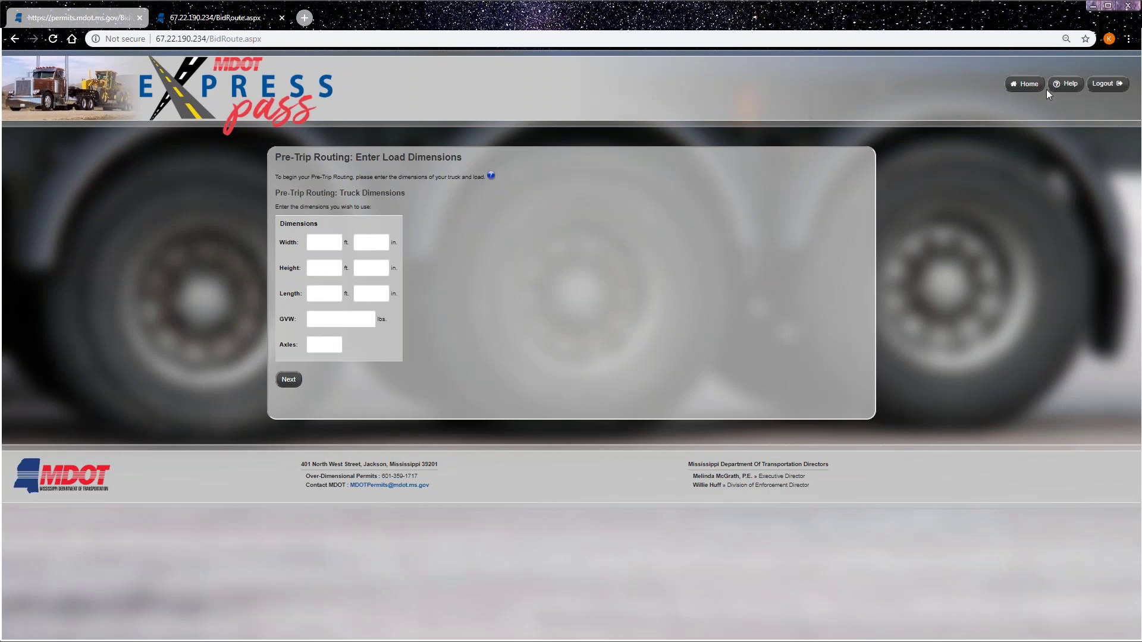
- Enter width 10, height 14, length 100 ft, GVW 80000 lbs, 5 axles, and proceed
{"action": "left_click", "coordinate": [338, 246]}
{"action": "left_click", "coordinate": [327, 263]}
{"action": "left_click", "coordinate": [328, 271]}
{"action": "left_click", "coordinate": [331, 294]}
{"action": "left_click", "coordinate": [330, 294]}
{"action": "left_click", "coordinate": [329, 322]}
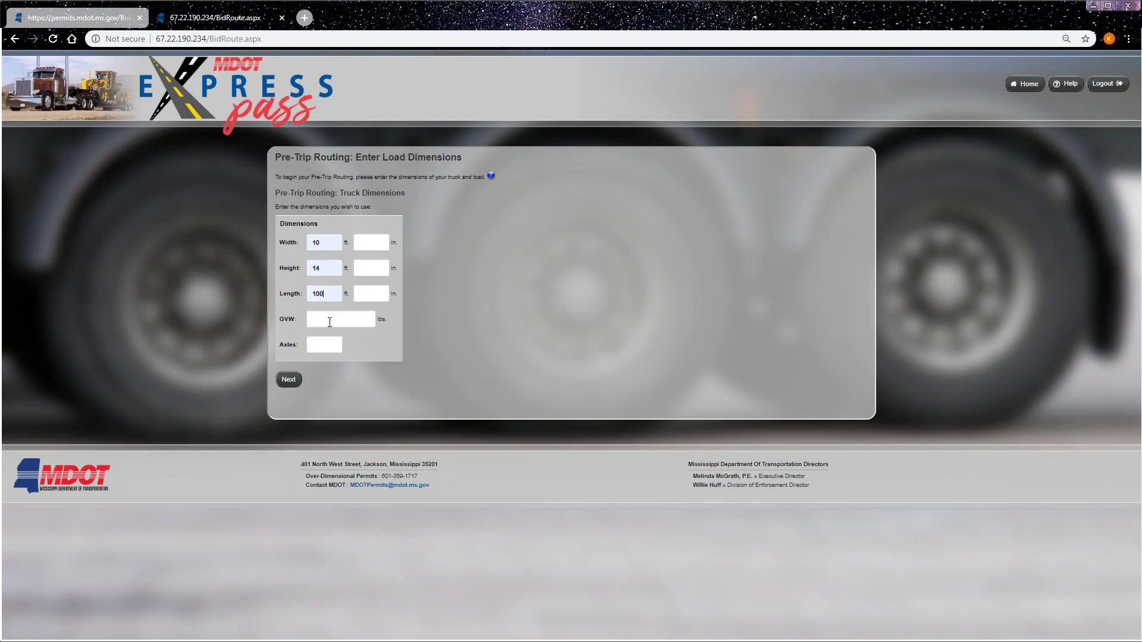
{"action": "left_click", "coordinate": [325, 340]}
{"action": "left_click", "coordinate": [324, 345]}
{"action": "left_click", "coordinate": [326, 374]}
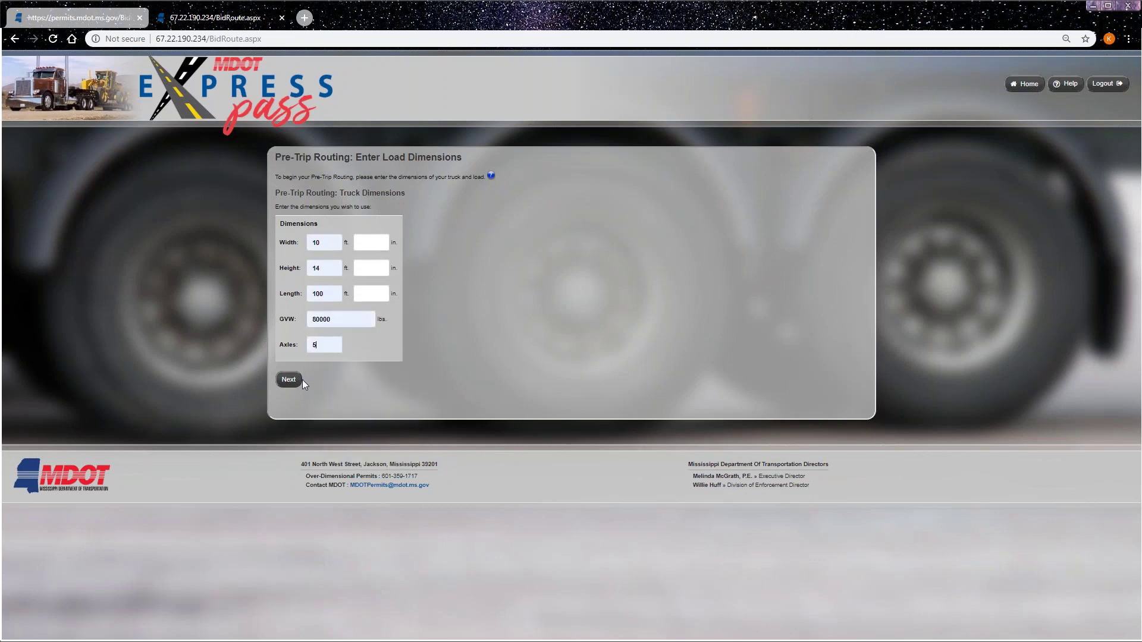
{"action": "left_click", "coordinate": [289, 381]}
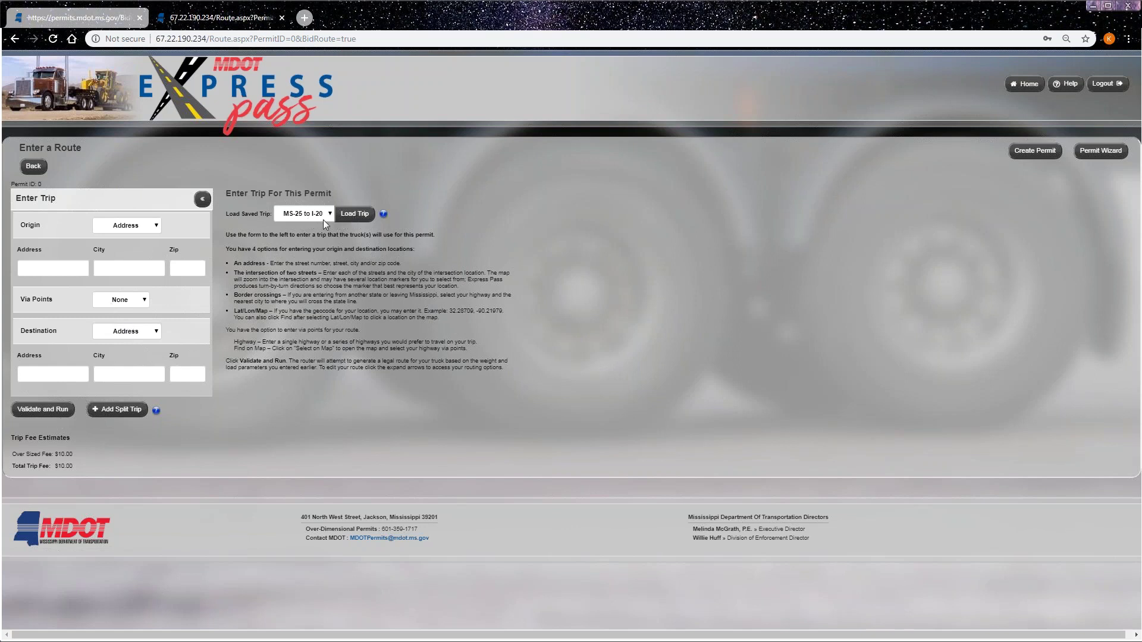
- Load the MS-25 to I-20 trip, run its 209.82-distance $10.00 route, then return home
{"action": "left_click", "coordinate": [360, 217]}
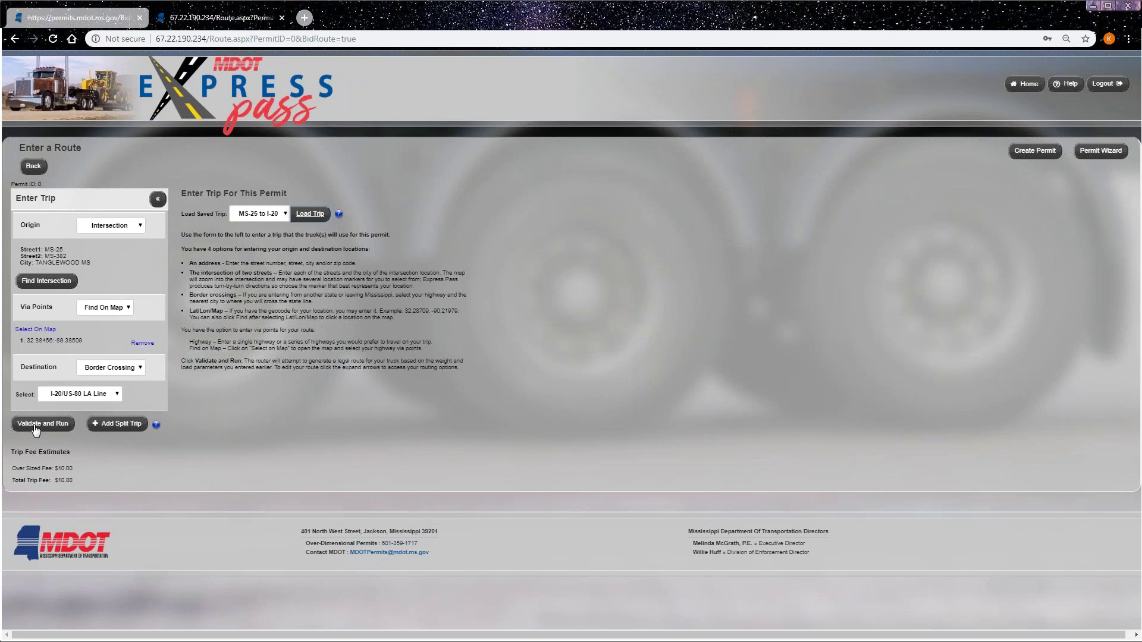
{"action": "left_click", "coordinate": [36, 428]}
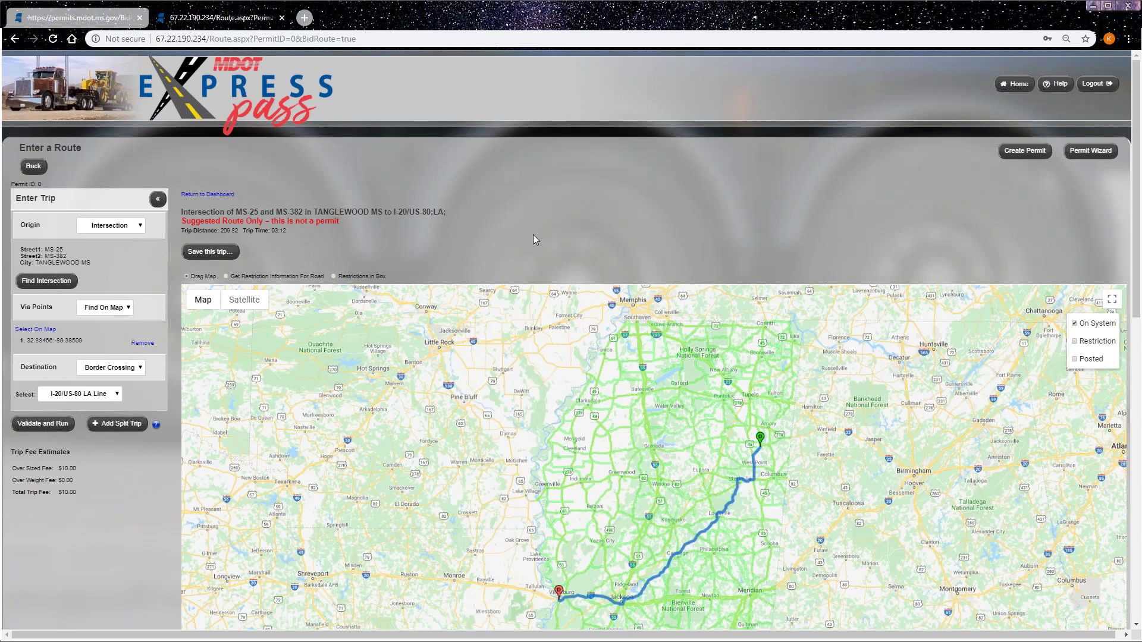
{"action": "left_click", "coordinate": [1019, 85]}
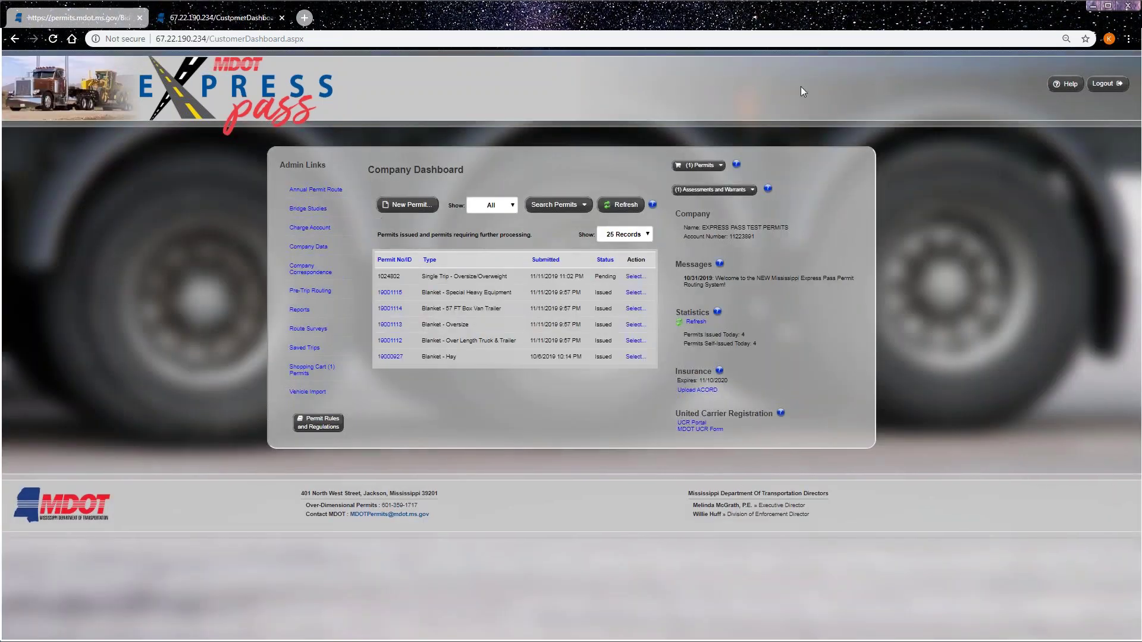
- Generate a Customer Reconciliation Report, all payment methods and permit types, starting November 1, 2019
{"action": "left_click", "coordinate": [298, 310]}
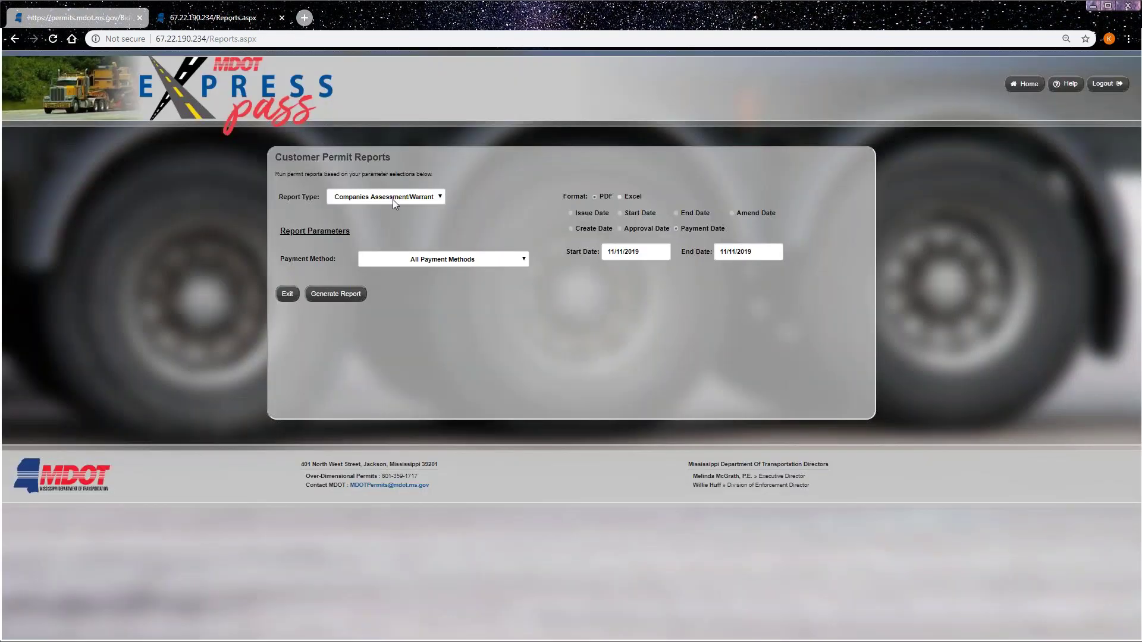
{"action": "left_click", "coordinate": [392, 200]}
{"action": "left_click", "coordinate": [376, 226]}
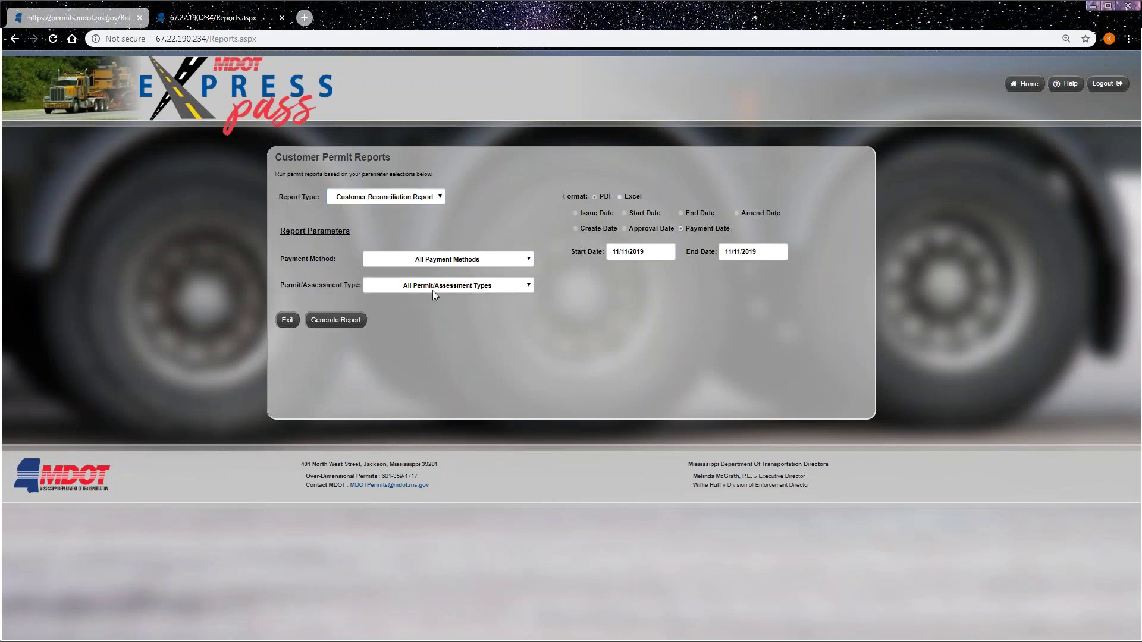
{"action": "left_click", "coordinate": [401, 260]}
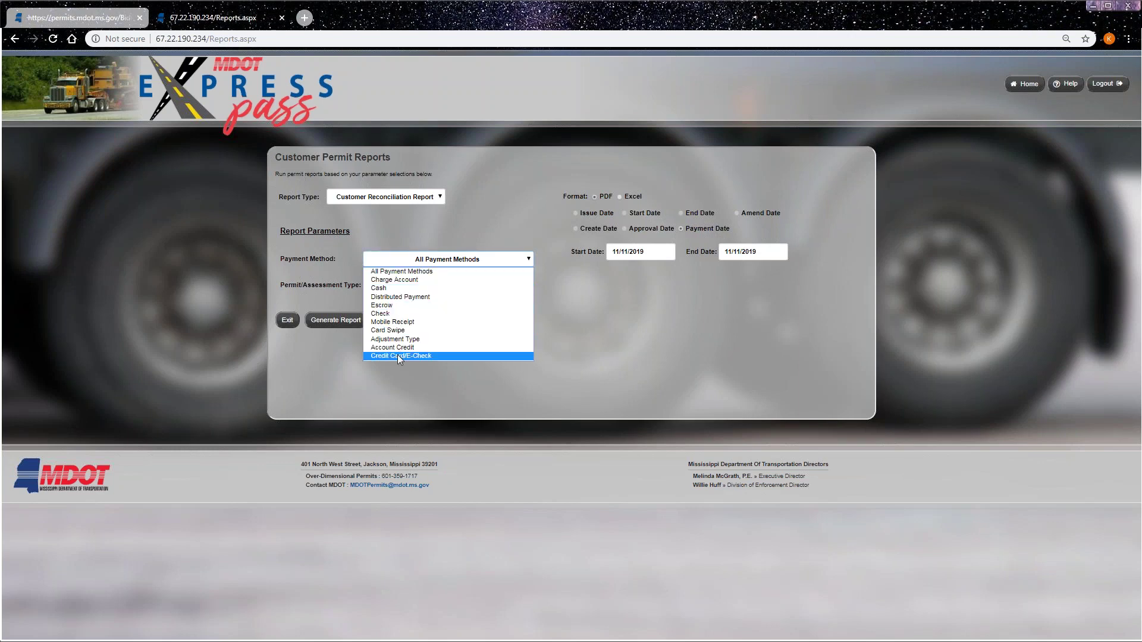
{"action": "left_click", "coordinate": [419, 247]}
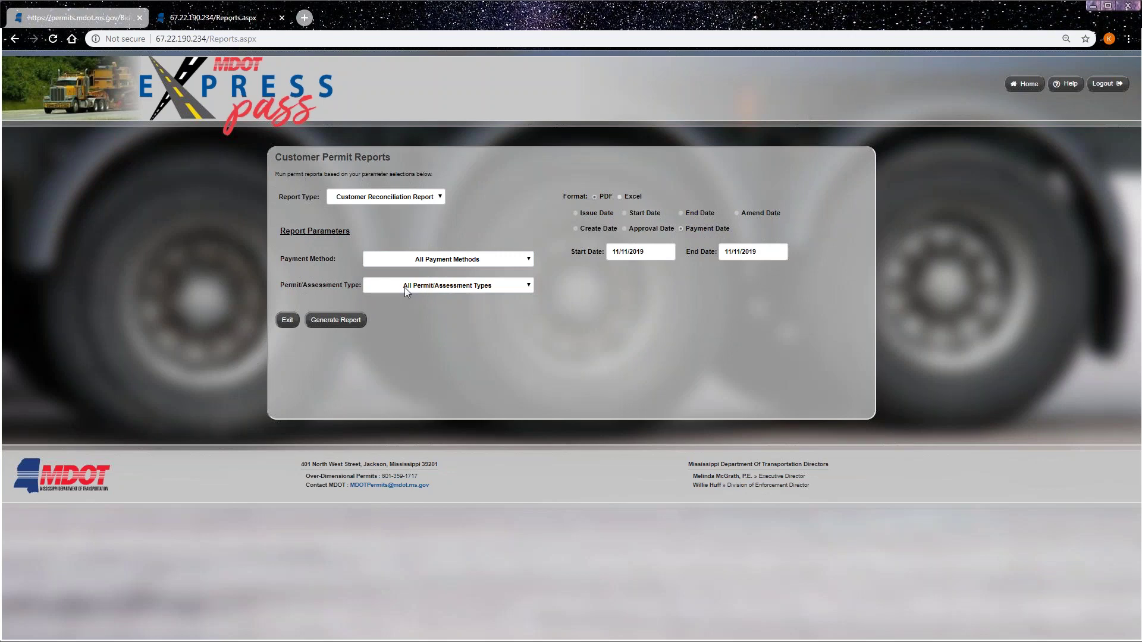
{"action": "left_click", "coordinate": [400, 287]}
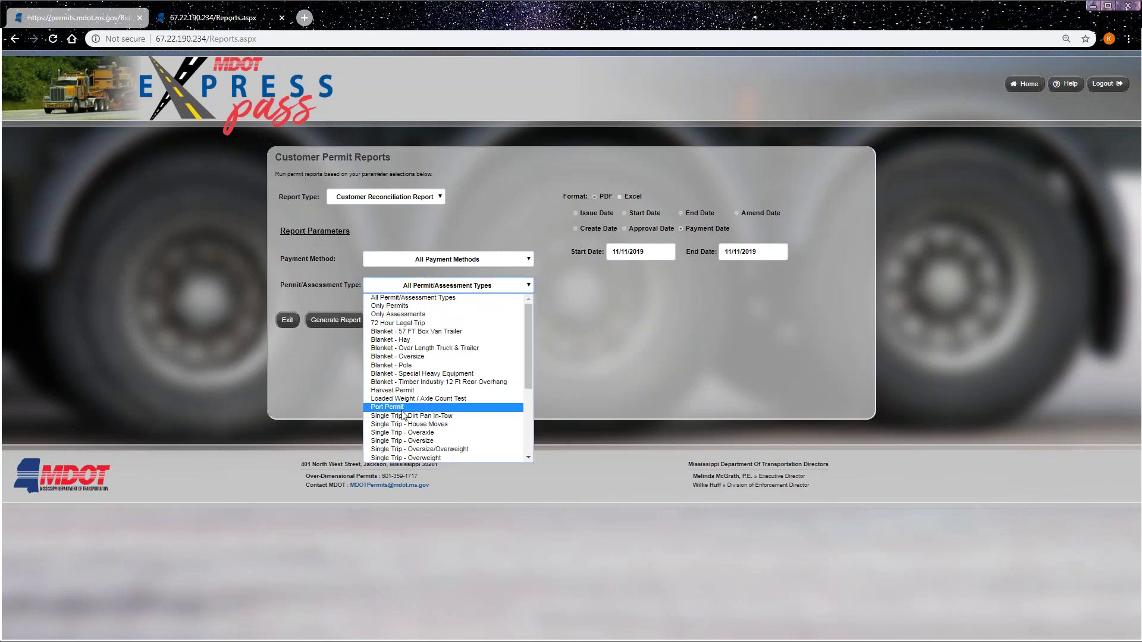
{"action": "left_click", "coordinate": [429, 272]}
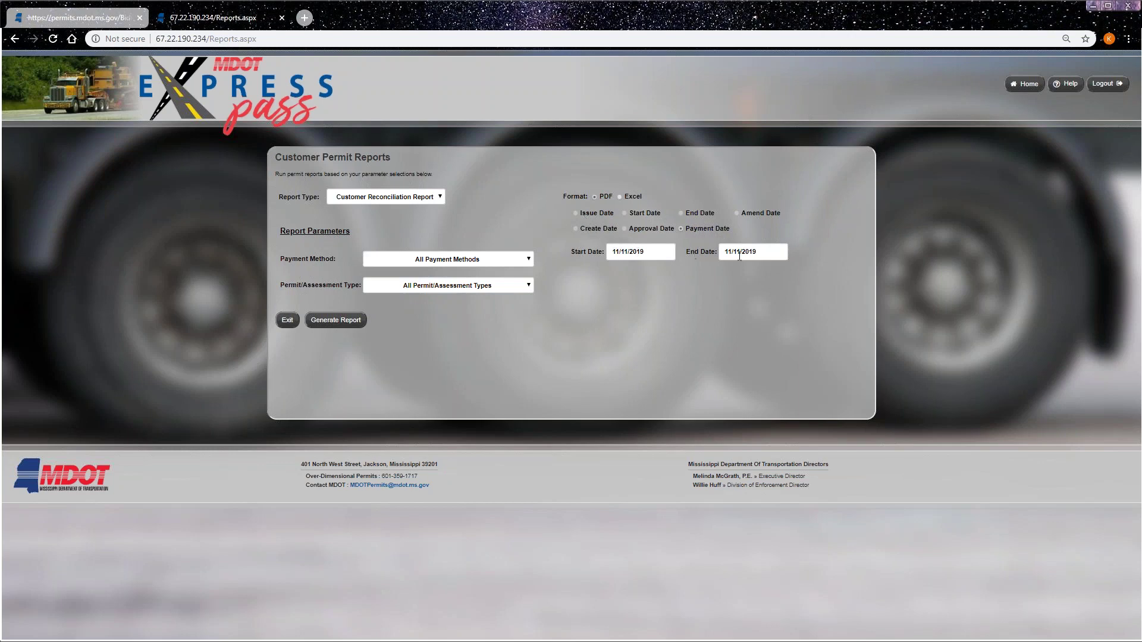
{"action": "left_click", "coordinate": [662, 254]}
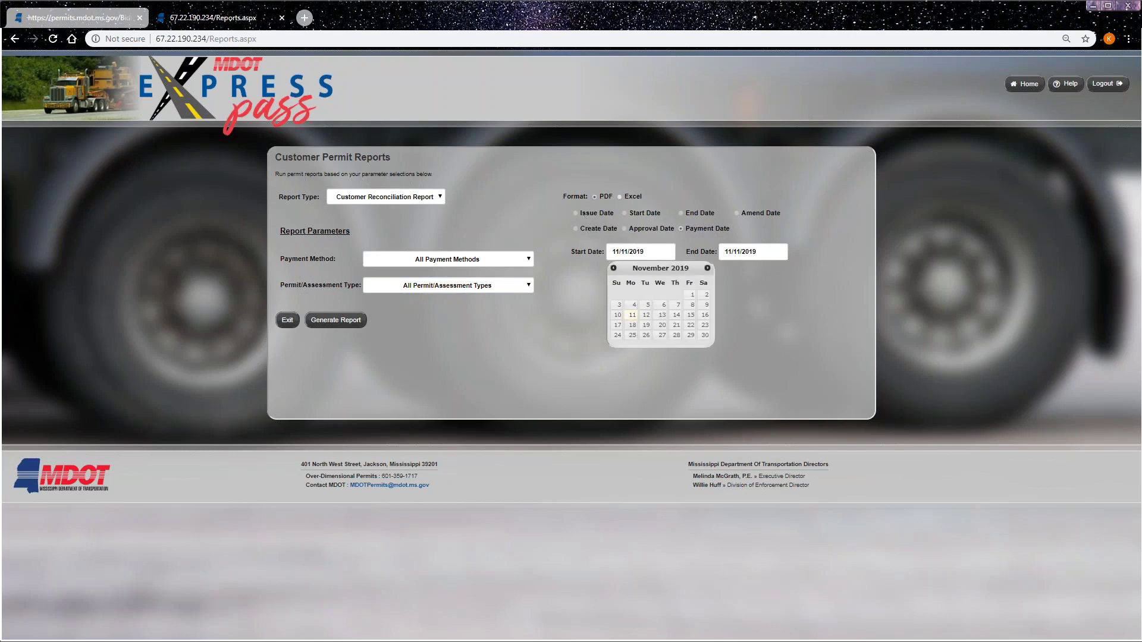
{"action": "left_click", "coordinate": [690, 297]}
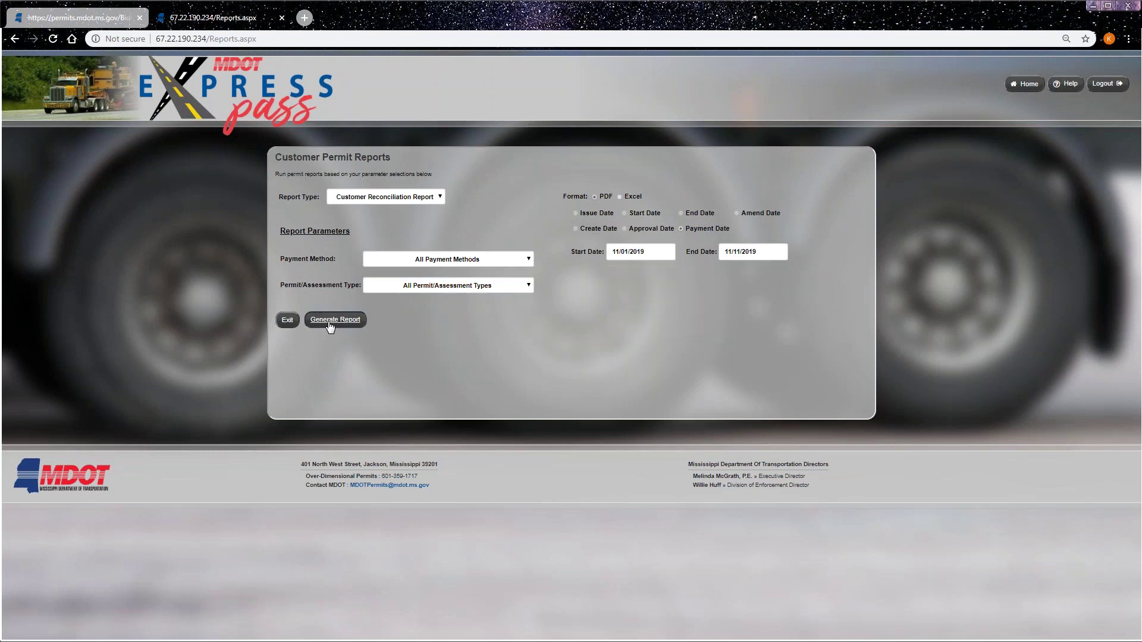
{"action": "left_click", "coordinate": [330, 324]}
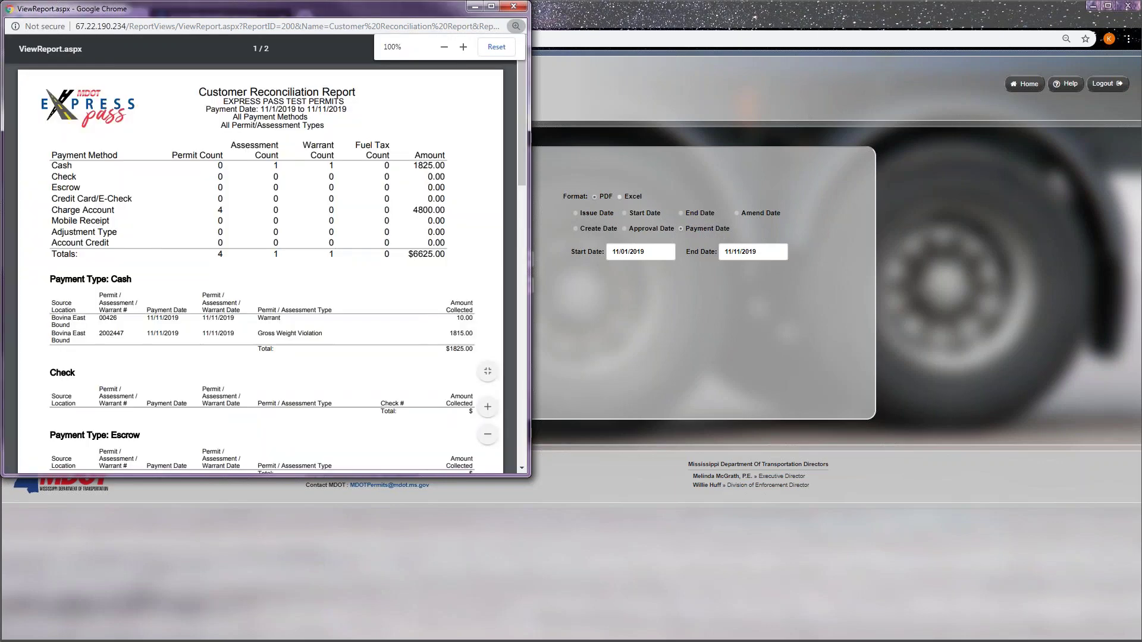
- Scroll through the $6625.00 reconciliation report PDF, close it, and go back to the dashboard
{"action": "scroll", "coordinate": [235, 286], "scroll_direction": "down", "scroll_amount": 3}
{"action": "scroll", "coordinate": [242, 324], "scroll_direction": "up", "scroll_amount": 3}
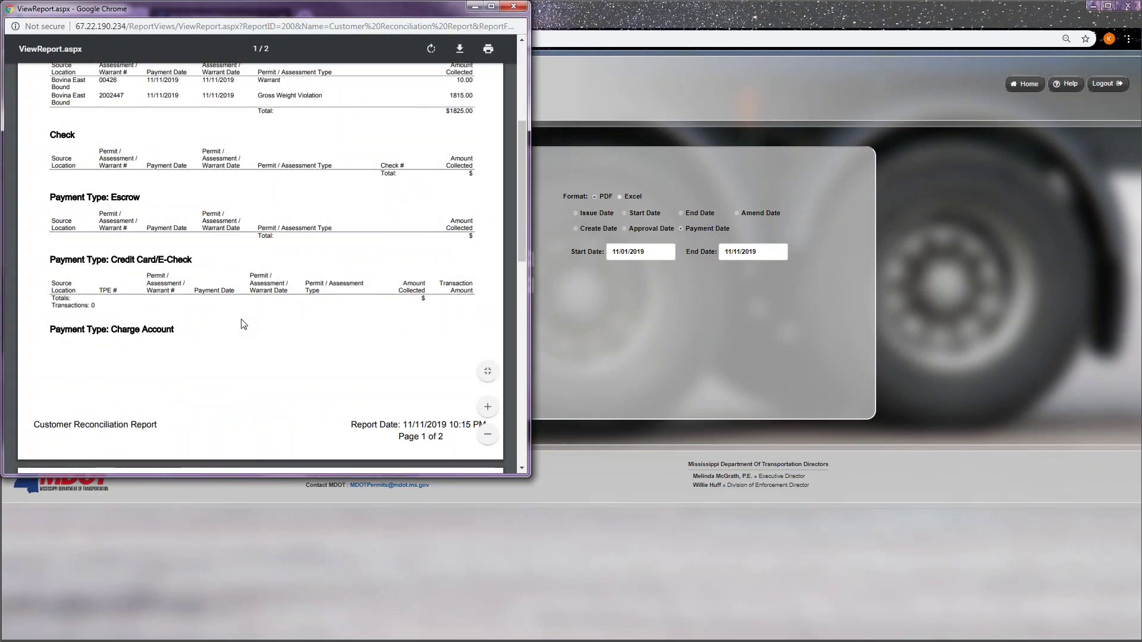
{"action": "left_click", "coordinate": [517, 8]}
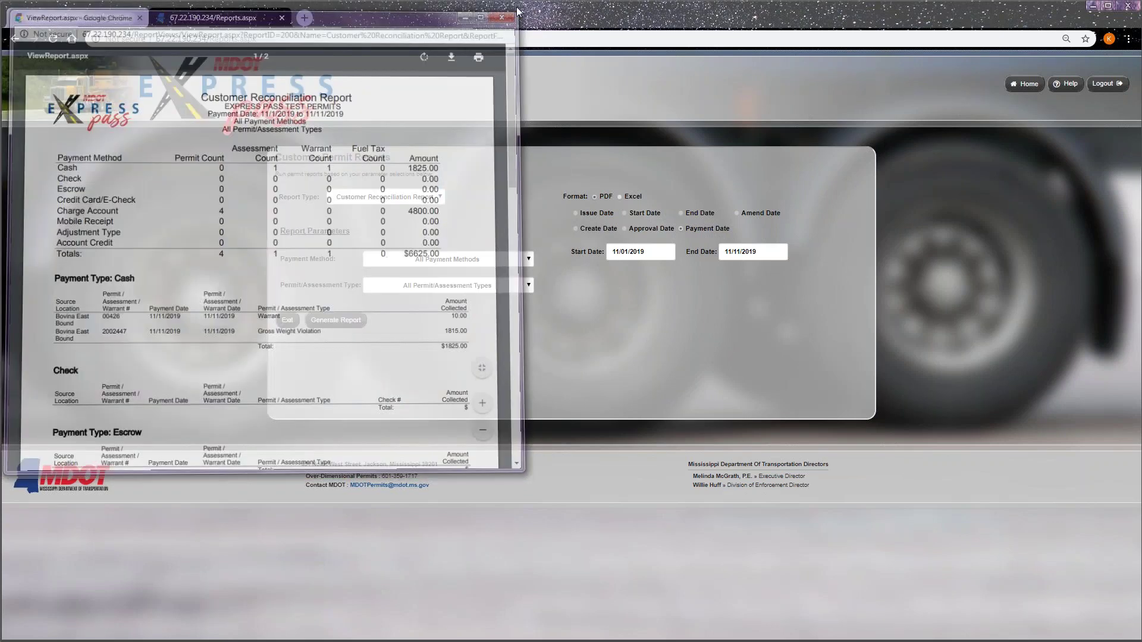
{"action": "left_click", "coordinate": [1035, 87]}
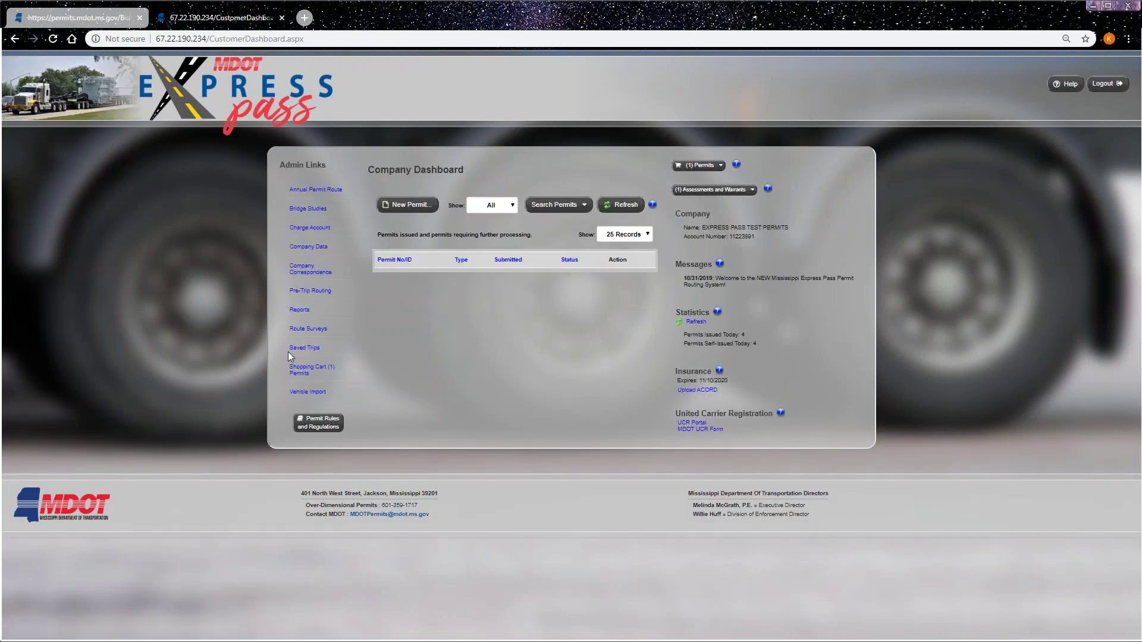
- Open saved trips, cancel renaming the MS-25 to I-20 trip, and return to the dashboard
{"action": "left_click", "coordinate": [305, 348]}
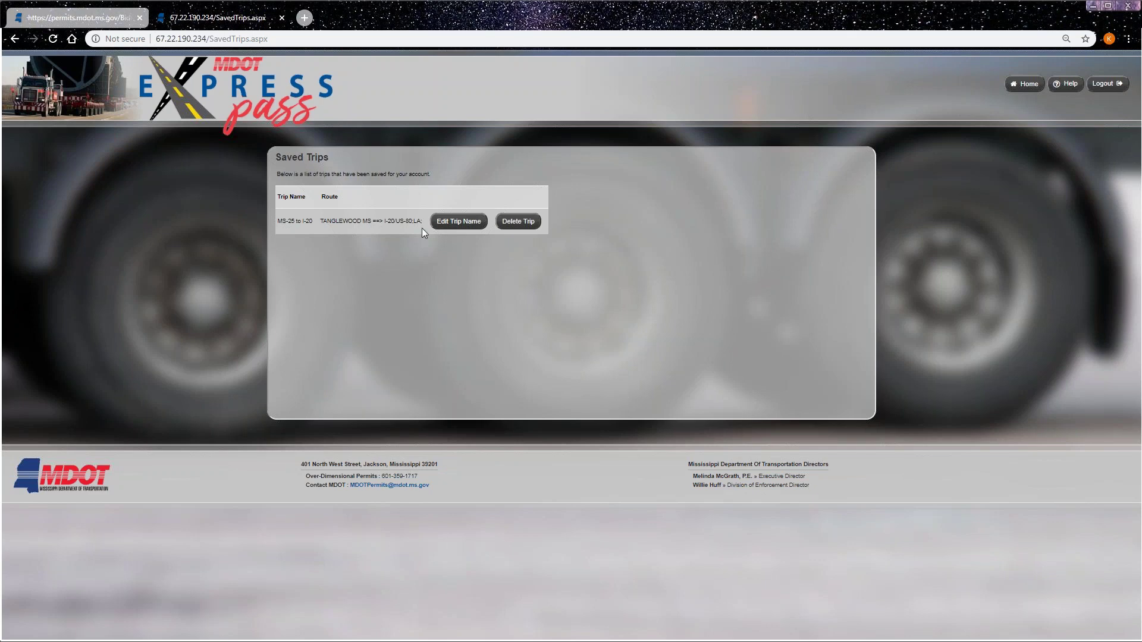
{"action": "left_click", "coordinate": [463, 223]}
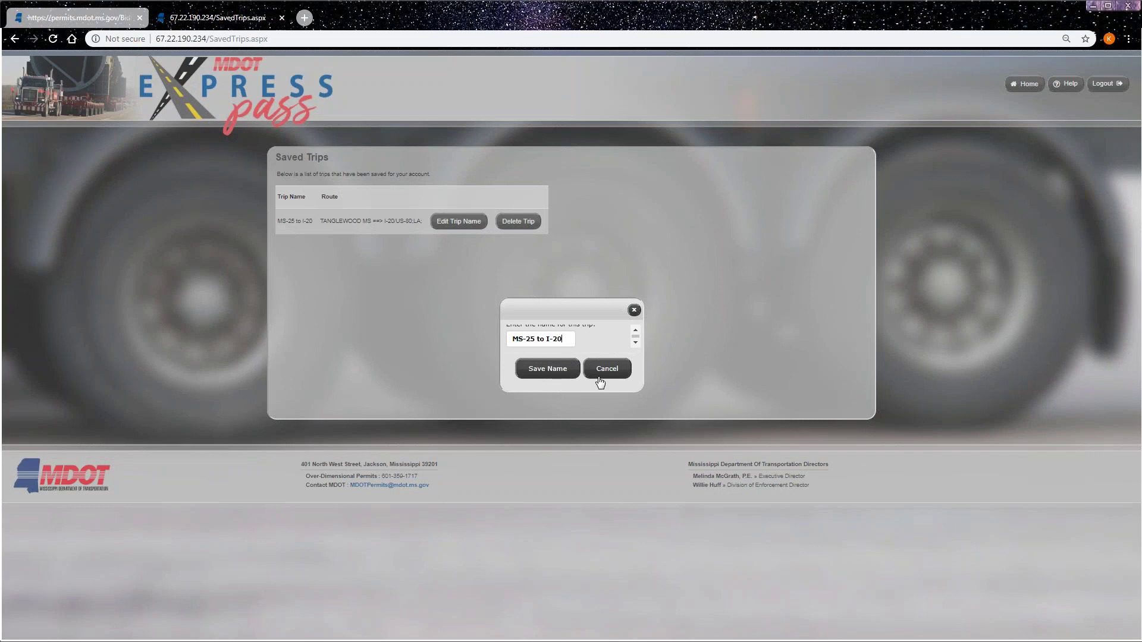
{"action": "left_click", "coordinate": [633, 310]}
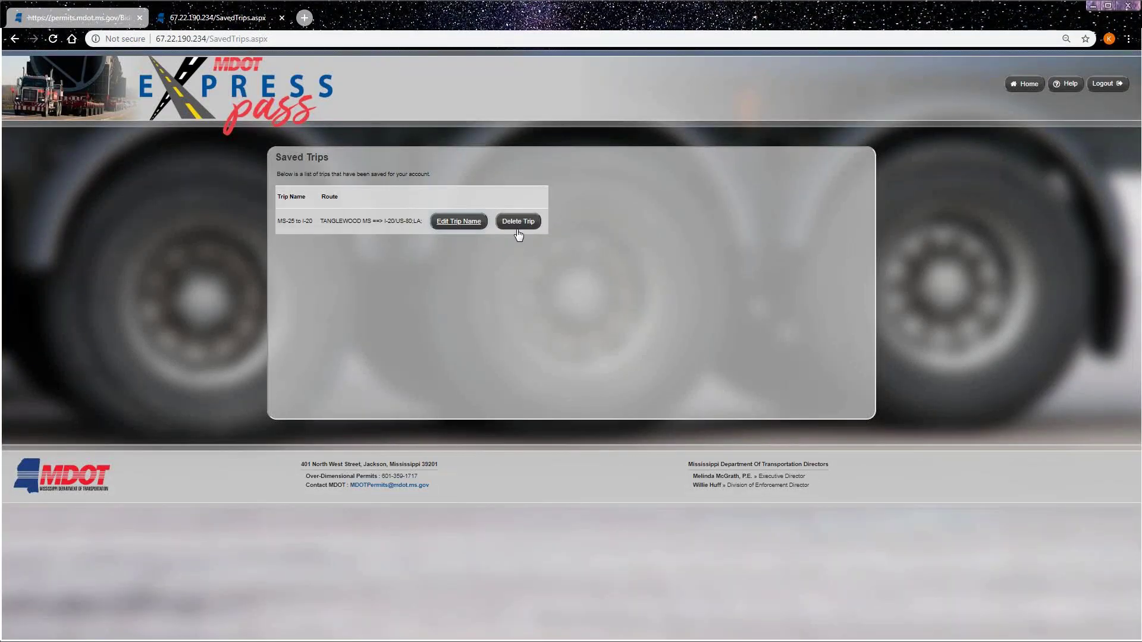
{"action": "left_click", "coordinate": [1013, 84]}
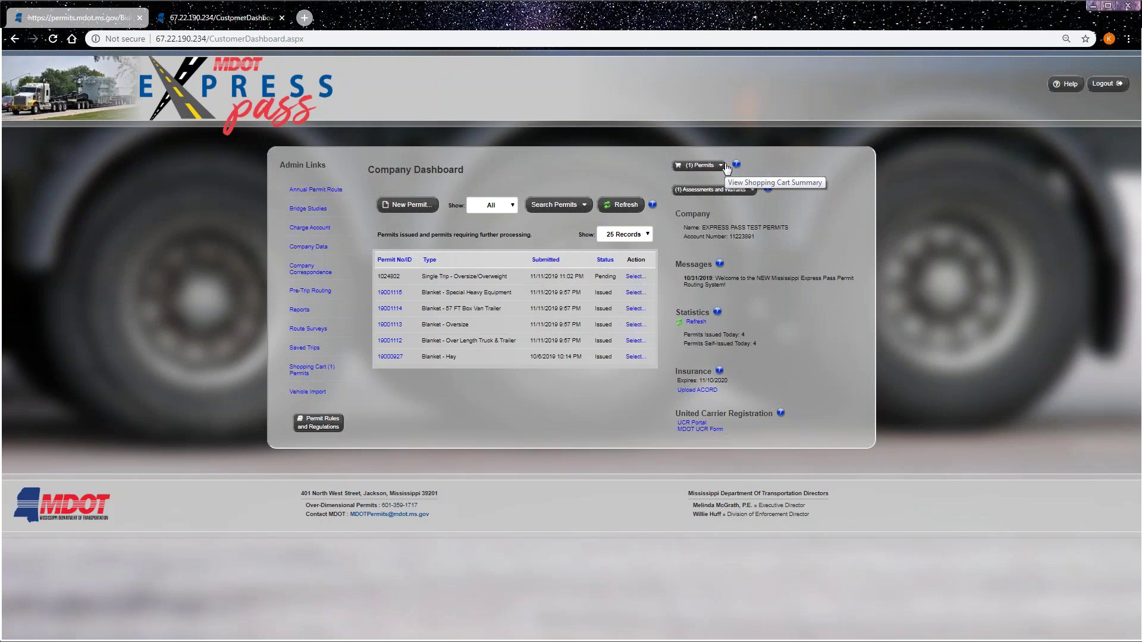
{"action": "left_click", "coordinate": [692, 169]}
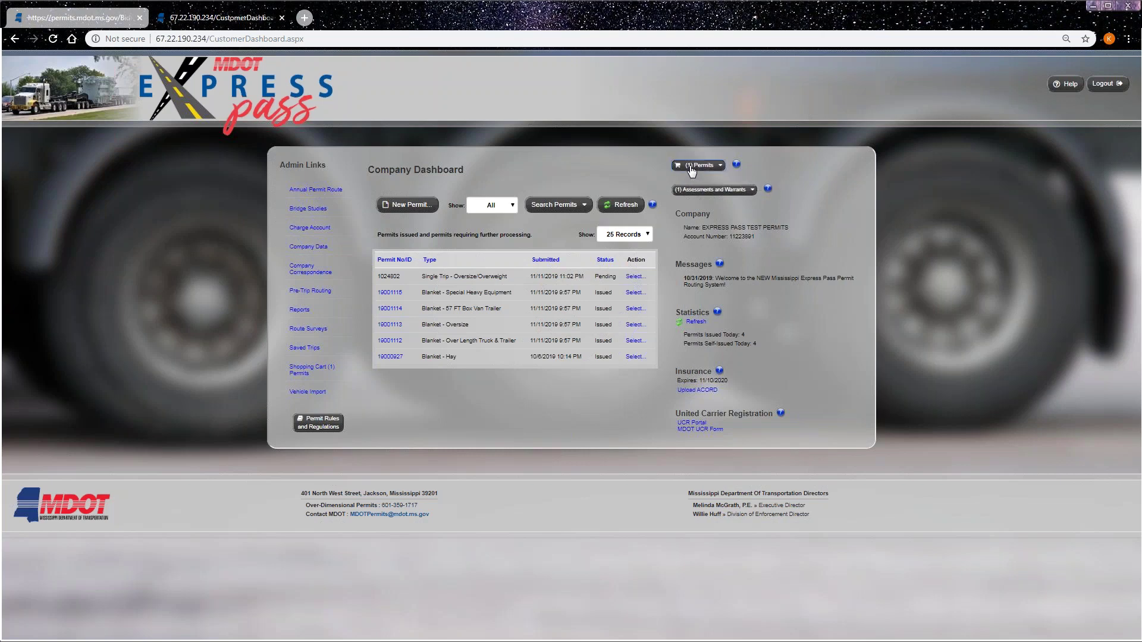
{"action": "left_click", "coordinate": [690, 183]}
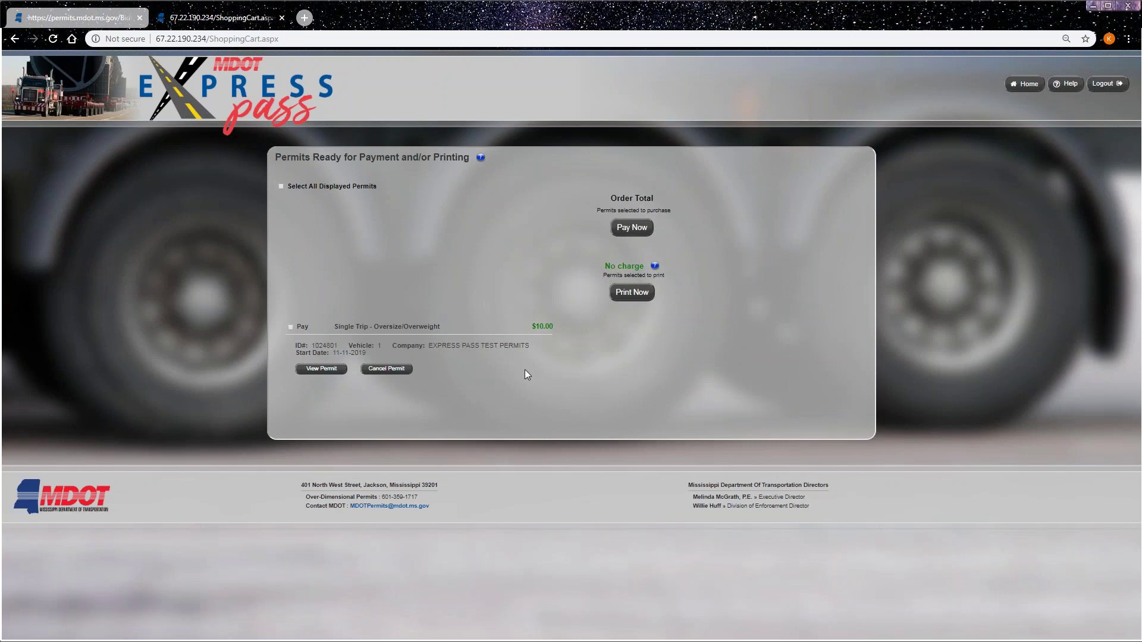
{"action": "left_click", "coordinate": [290, 328]}
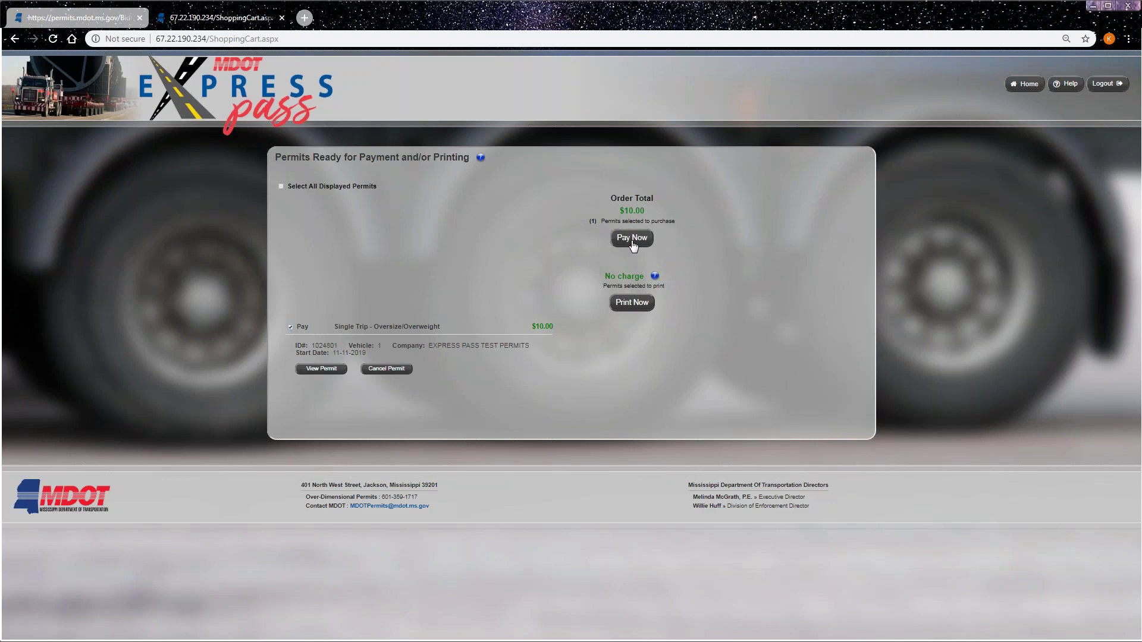
{"action": "left_click", "coordinate": [290, 328]}
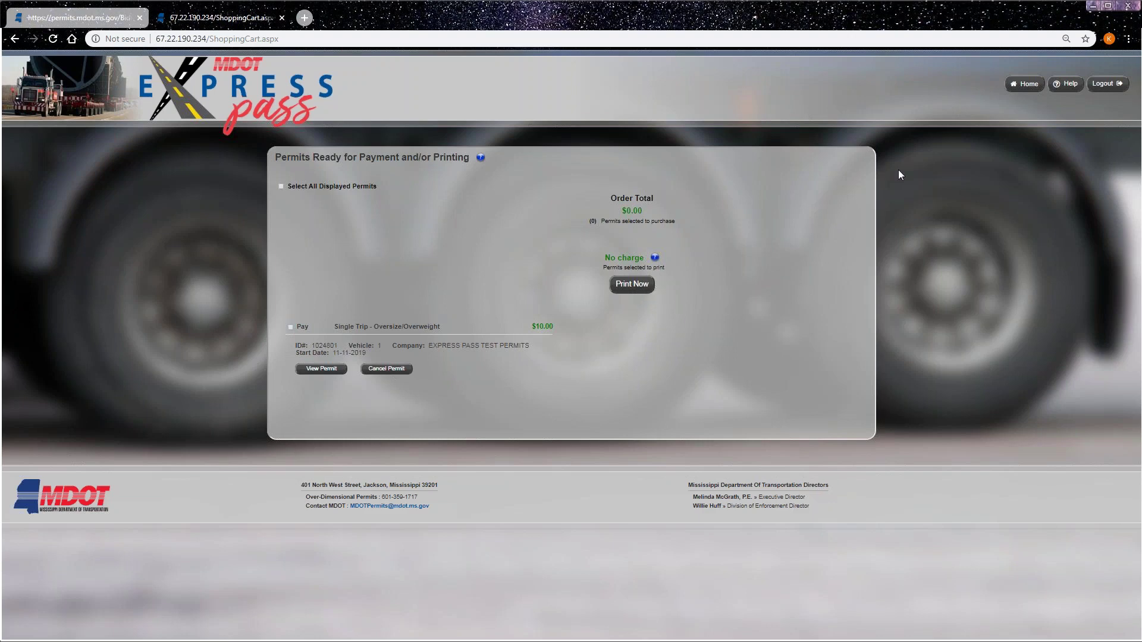
{"action": "left_click", "coordinate": [1026, 84]}
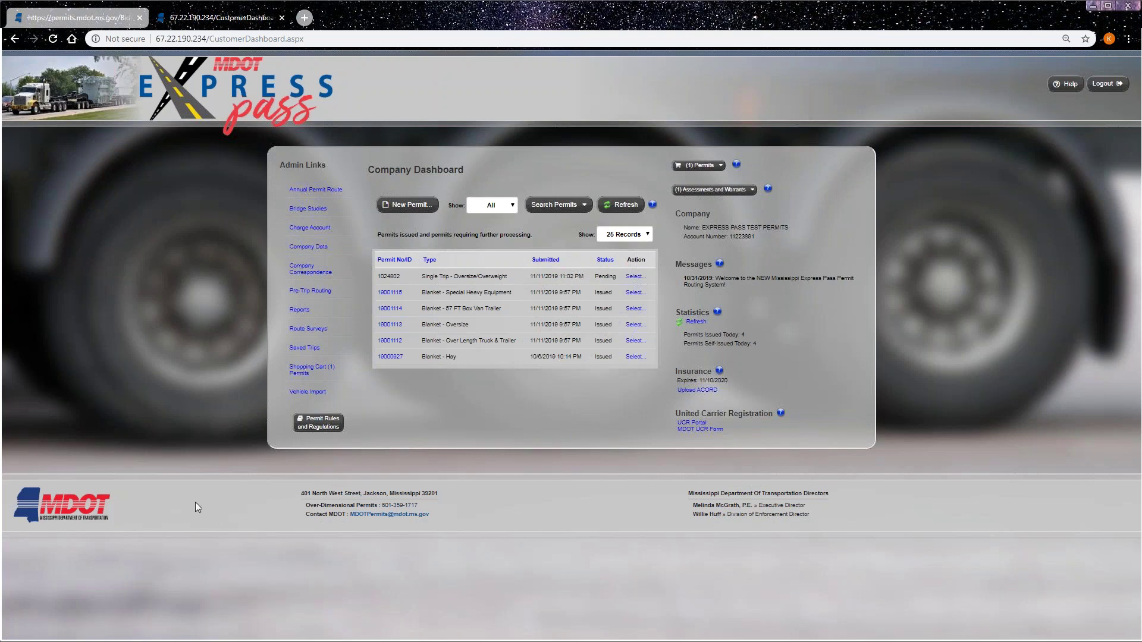
{"action": "left_click", "coordinate": [326, 421]}
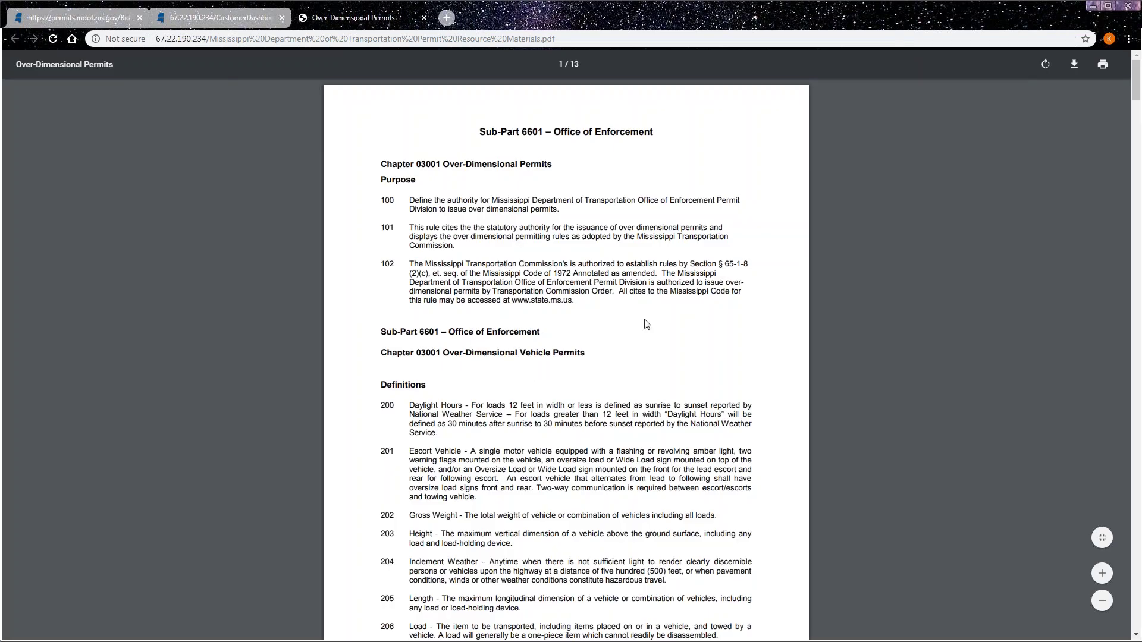
{"action": "left_click", "coordinate": [424, 17]}
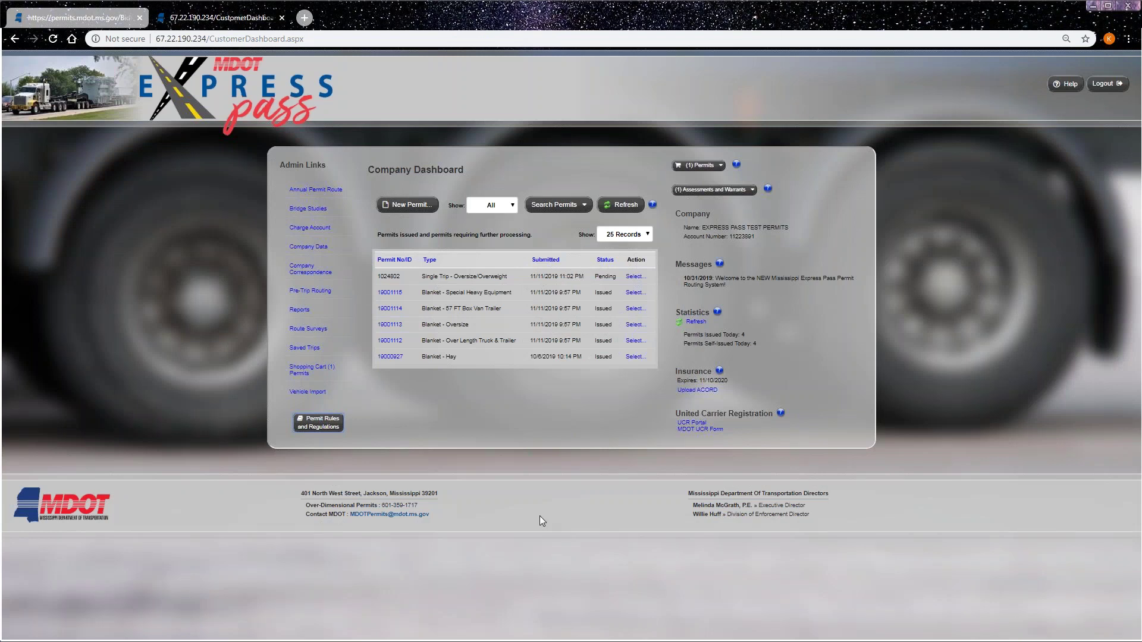
- Expand the (1) Assessments and Warrants dropdown, pointing out 1 unpaid assessment and 0 warrants
{"action": "left_click", "coordinate": [718, 195]}
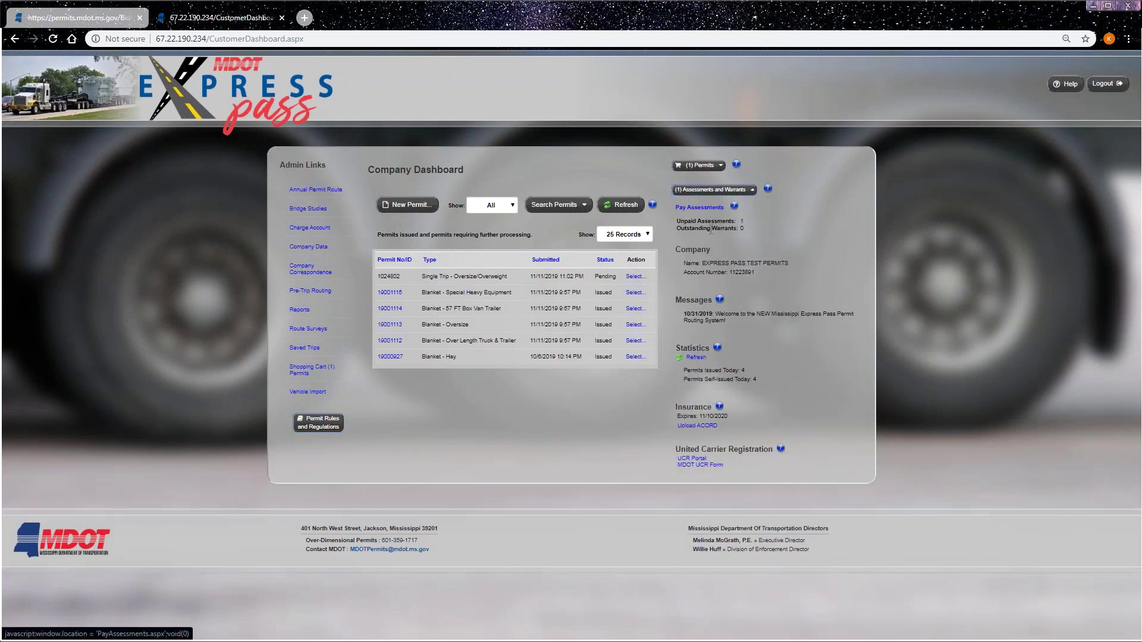
{"action": "left_click_drag", "start_coordinate": [675, 222], "coordinate": [746, 230]}
{"action": "left_click", "coordinate": [738, 231]}
{"action": "left_click", "coordinate": [759, 230]}
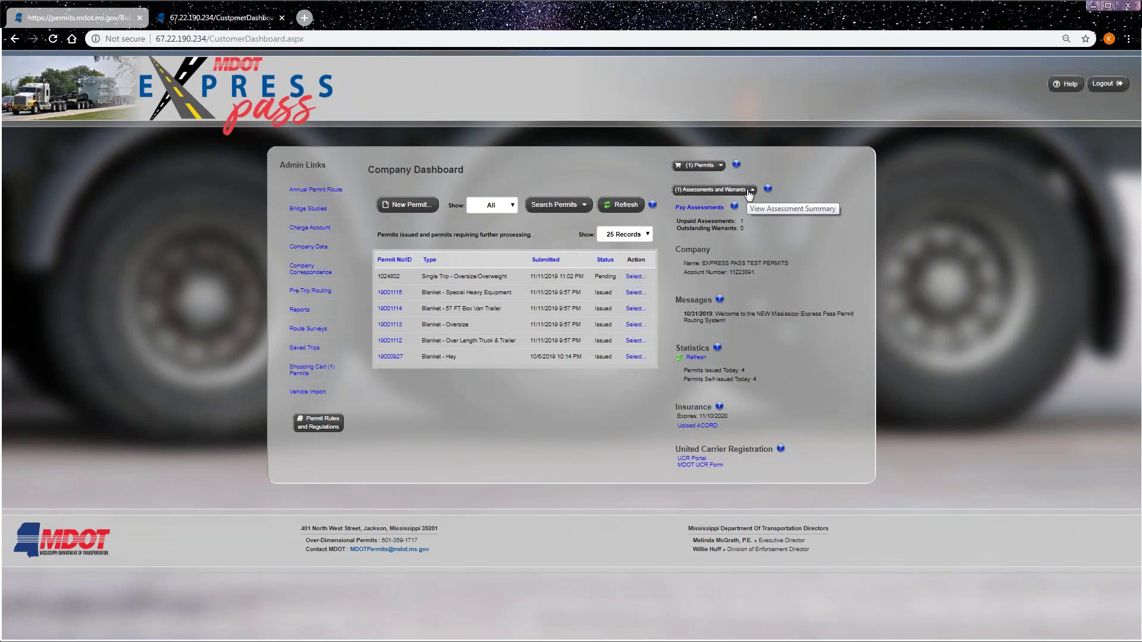
{"action": "left_click", "coordinate": [714, 208]}
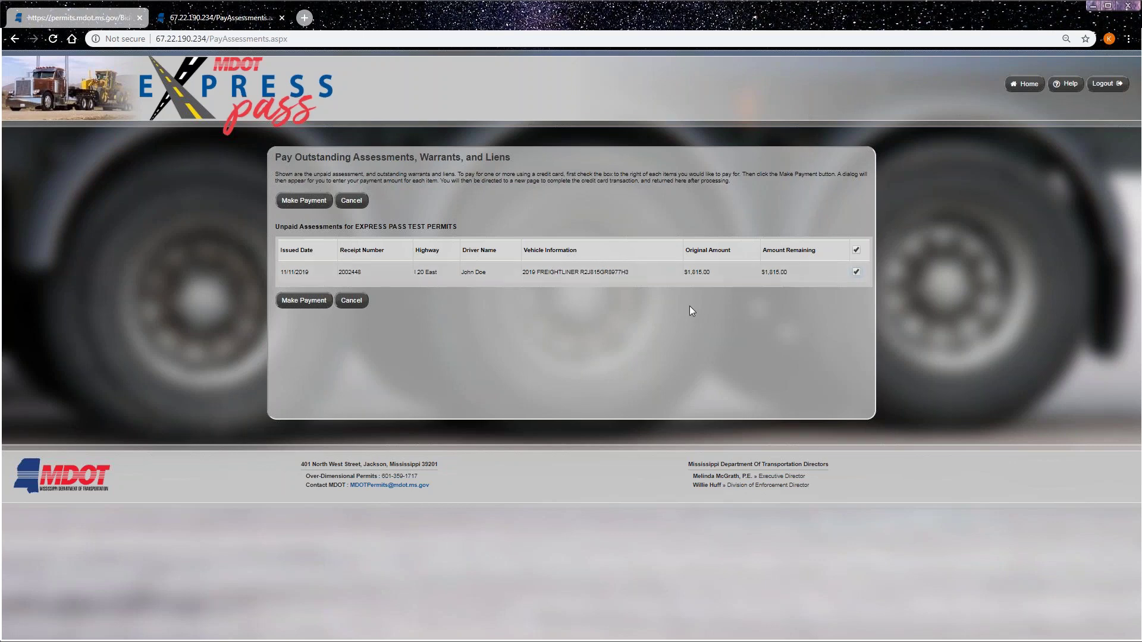
{"action": "left_click", "coordinate": [1025, 84]}
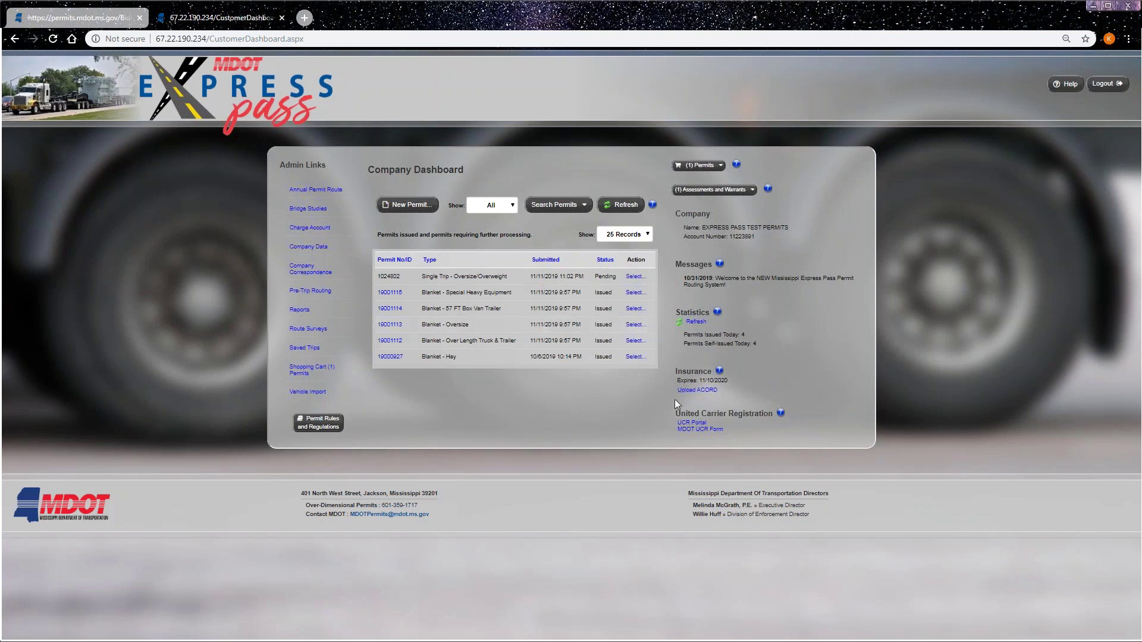
- Open the Upload ACORD insurance form, scroll through it, and close it without uploading
{"action": "left_click", "coordinate": [707, 391]}
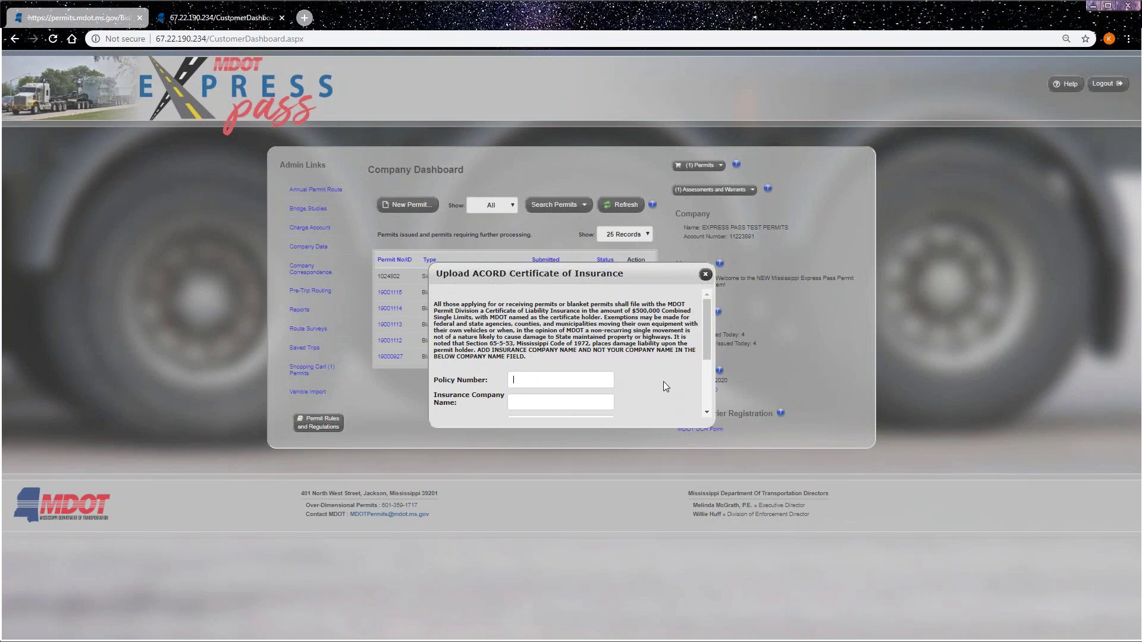
{"action": "scroll", "coordinate": [663, 381], "scroll_direction": "down", "scroll_amount": 3}
{"action": "scroll", "coordinate": [663, 381], "scroll_direction": "up", "scroll_amount": 2}
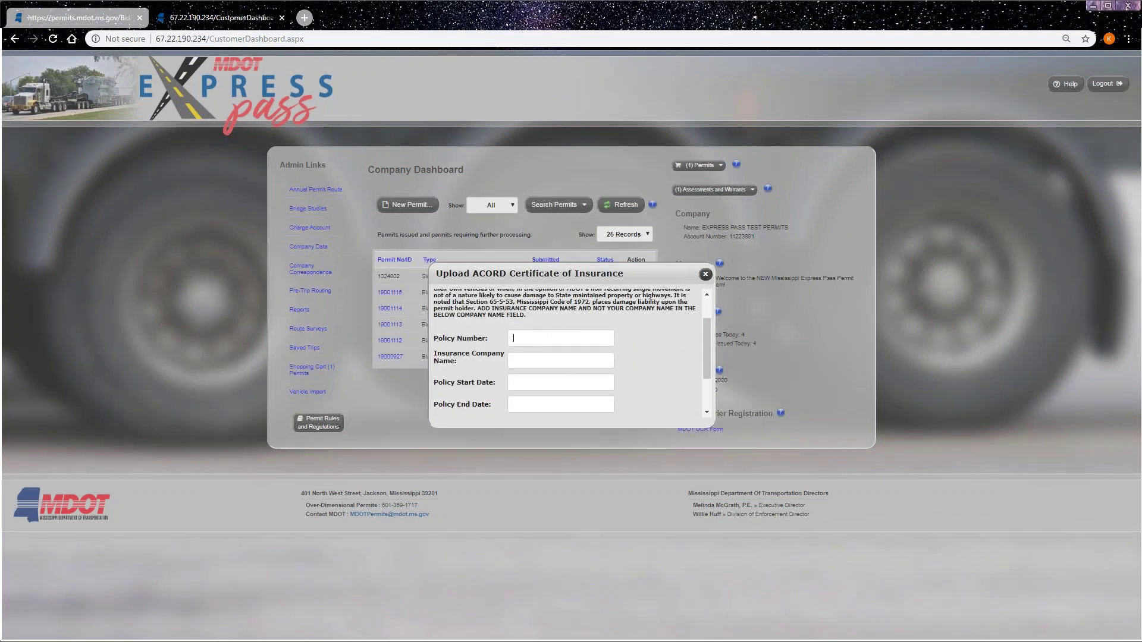
{"action": "scroll", "coordinate": [496, 357], "scroll_direction": "down", "scroll_amount": 1}
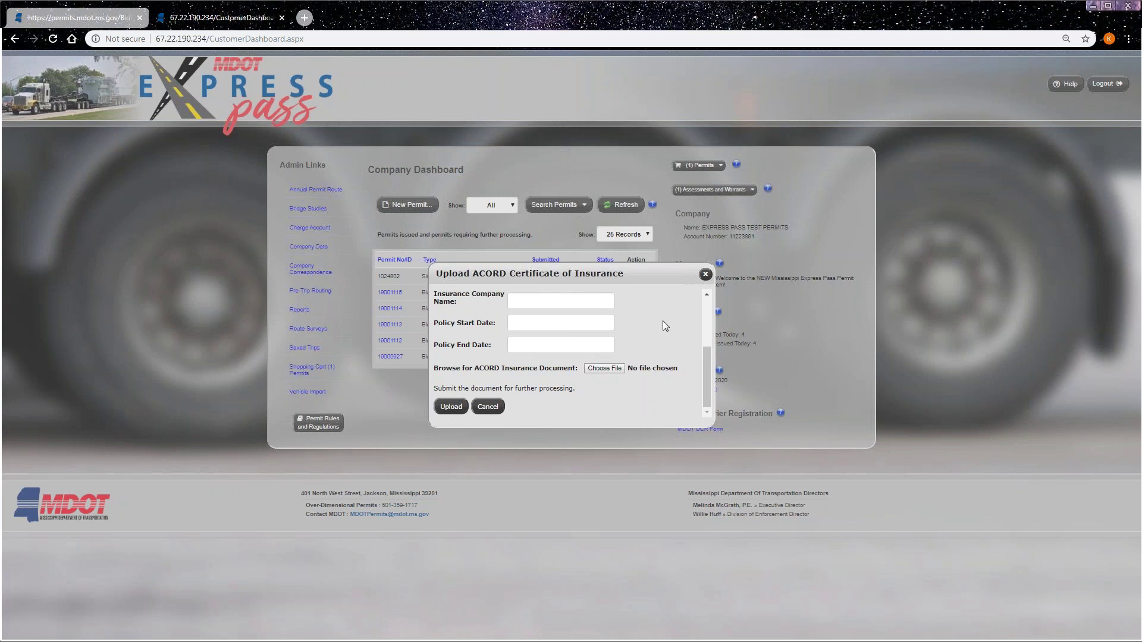
{"action": "left_click", "coordinate": [705, 274]}
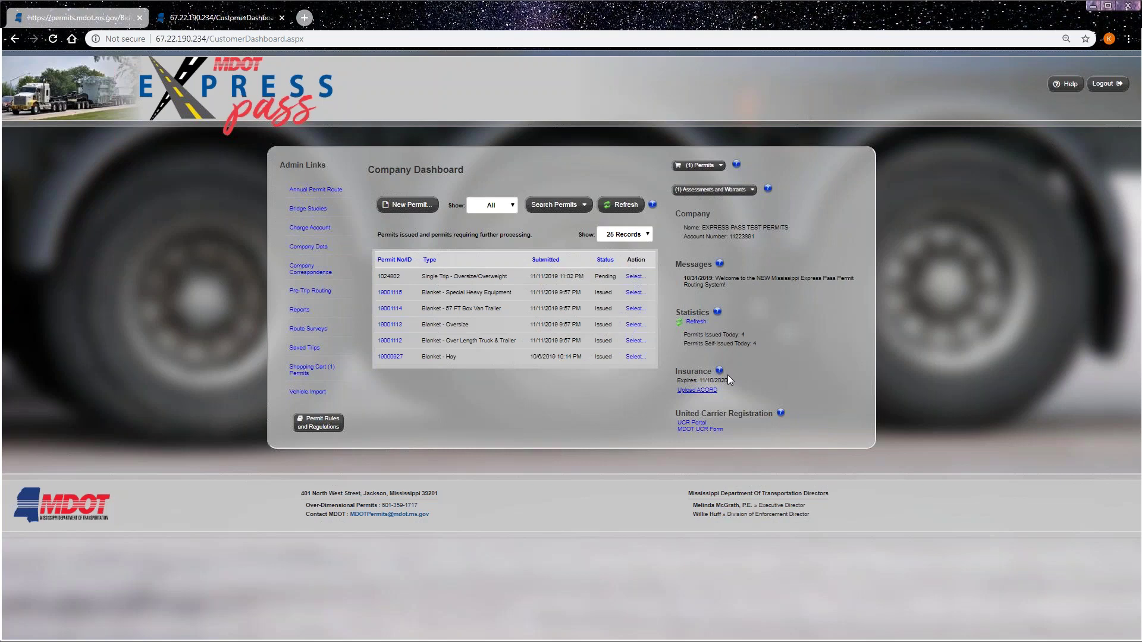
- Highlight the 11/10/2020 insurance expiry date, then log out of the account
{"action": "left_click_drag", "start_coordinate": [730, 381], "coordinate": [699, 381]}
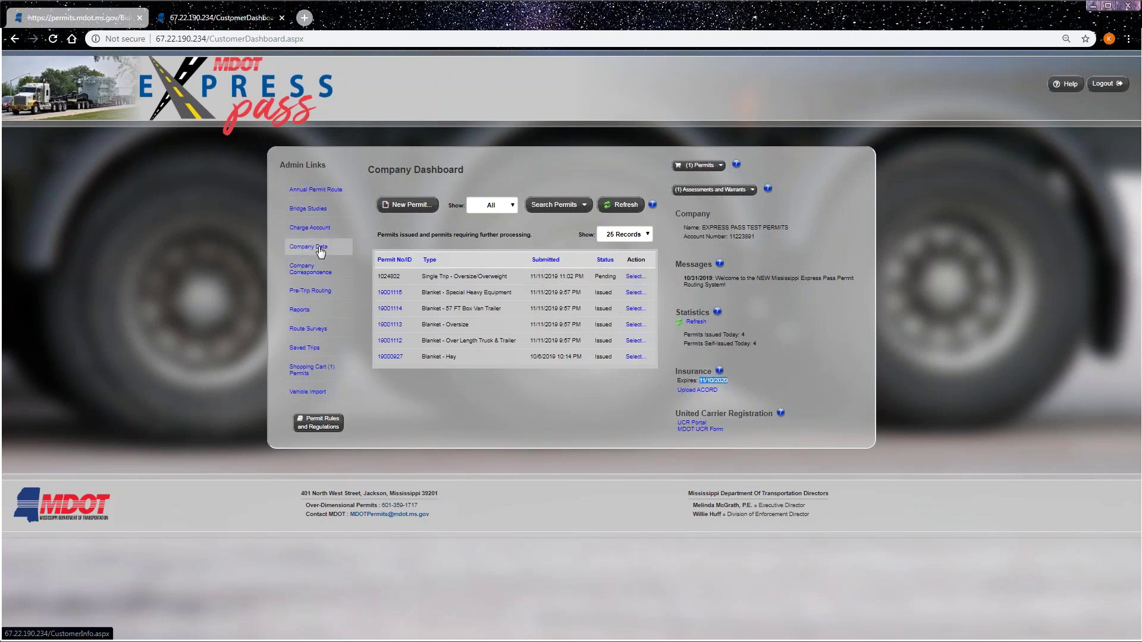
{"action": "left_click", "coordinate": [921, 380]}
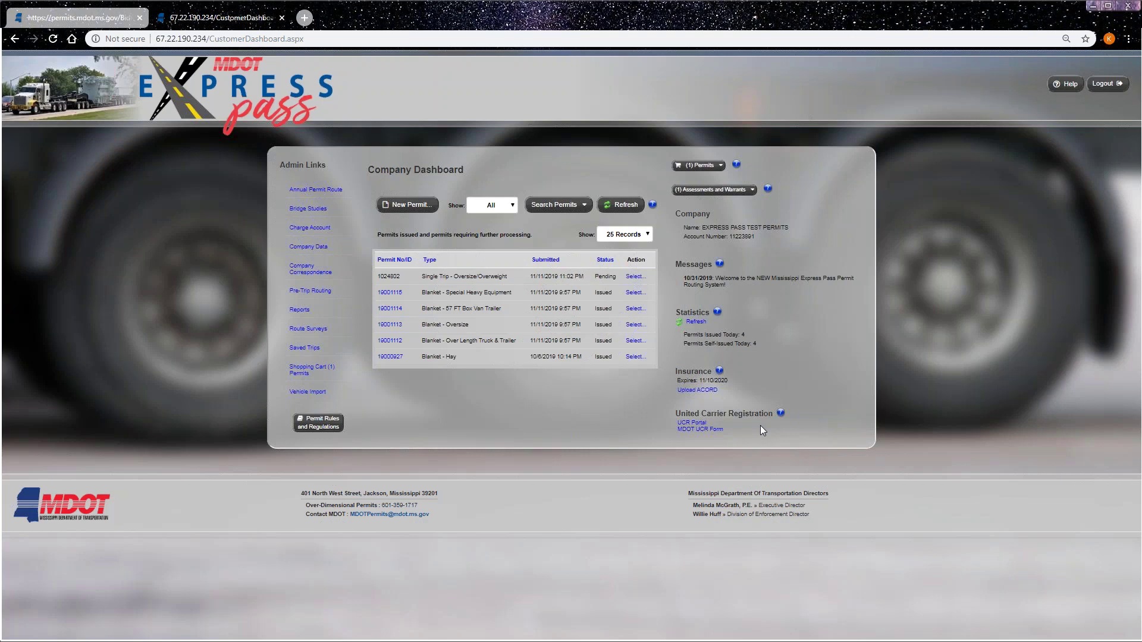
{"action": "left_click", "coordinate": [1107, 84]}
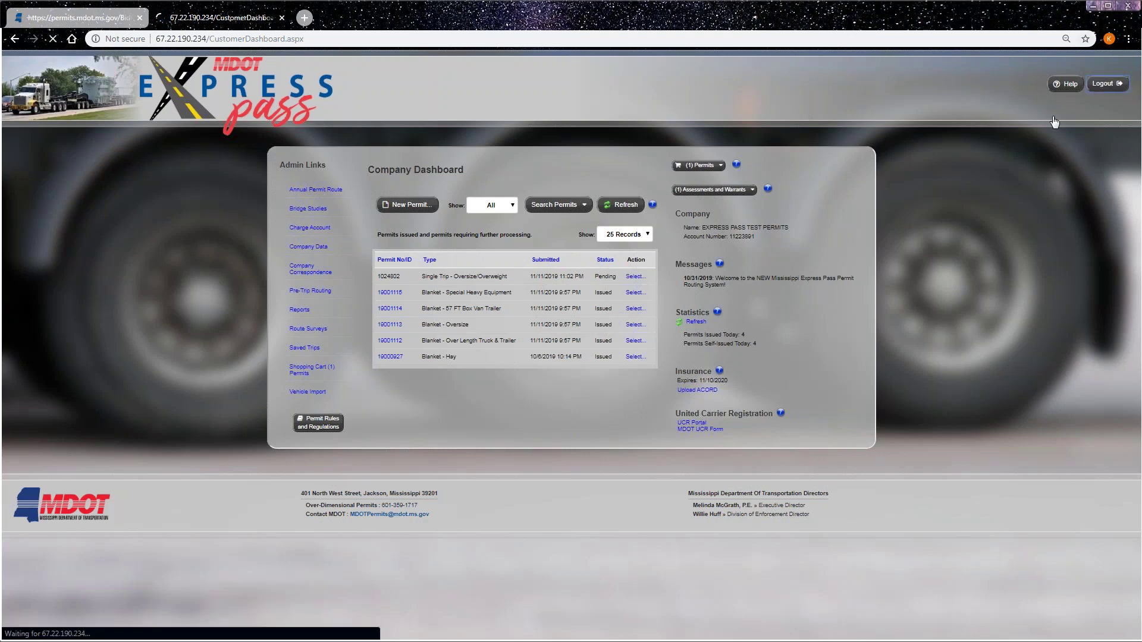